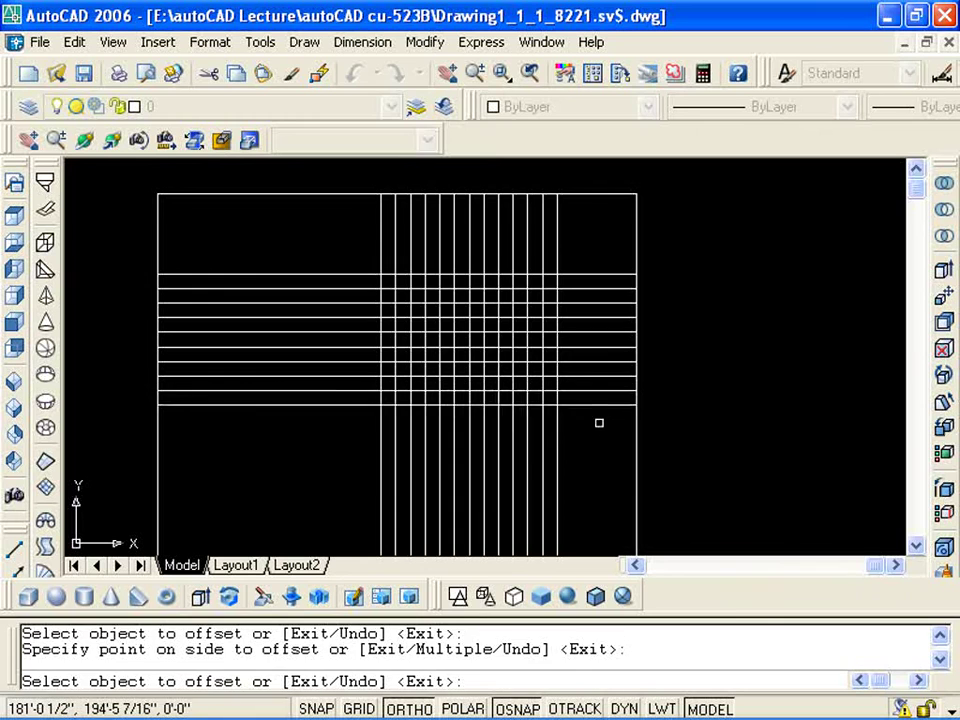
Offset the bottom horizontal line downward repeatedly, adding several evenly spaced lines below the grid
{"action": "left_click", "coordinate": [602, 418]}
{"action": "left_click", "coordinate": [602, 420]}
{"action": "left_click", "coordinate": [604, 438]}
{"action": "middle_click_drag", "start_coordinate": [604, 474], "coordinate": [585, 439]}
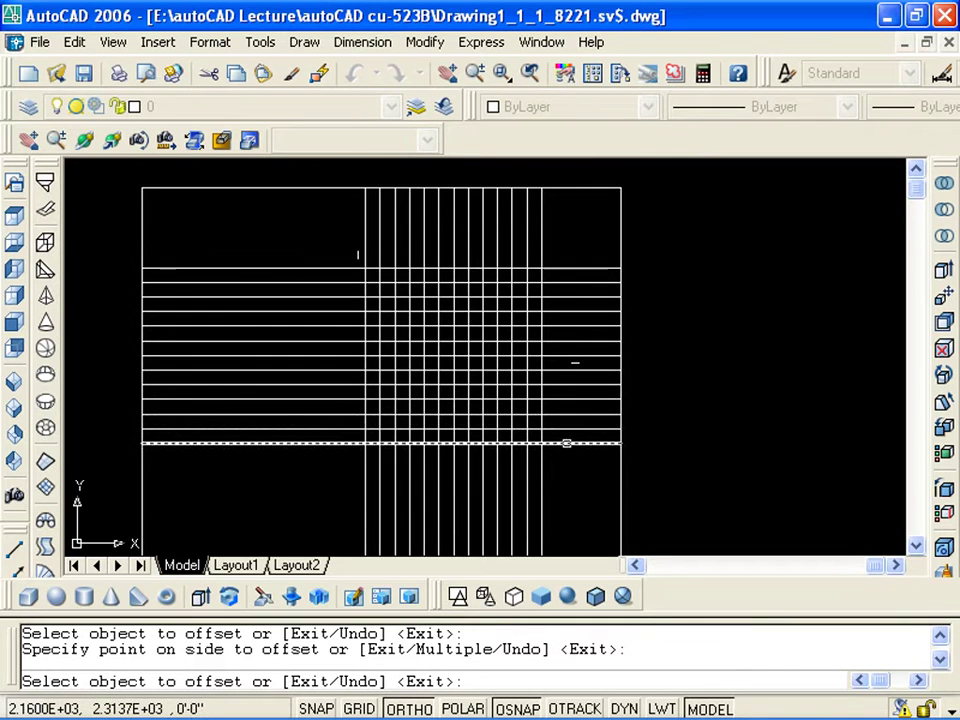
{"action": "middle_click_drag", "start_coordinate": [566, 443], "coordinate": [542, 384]}
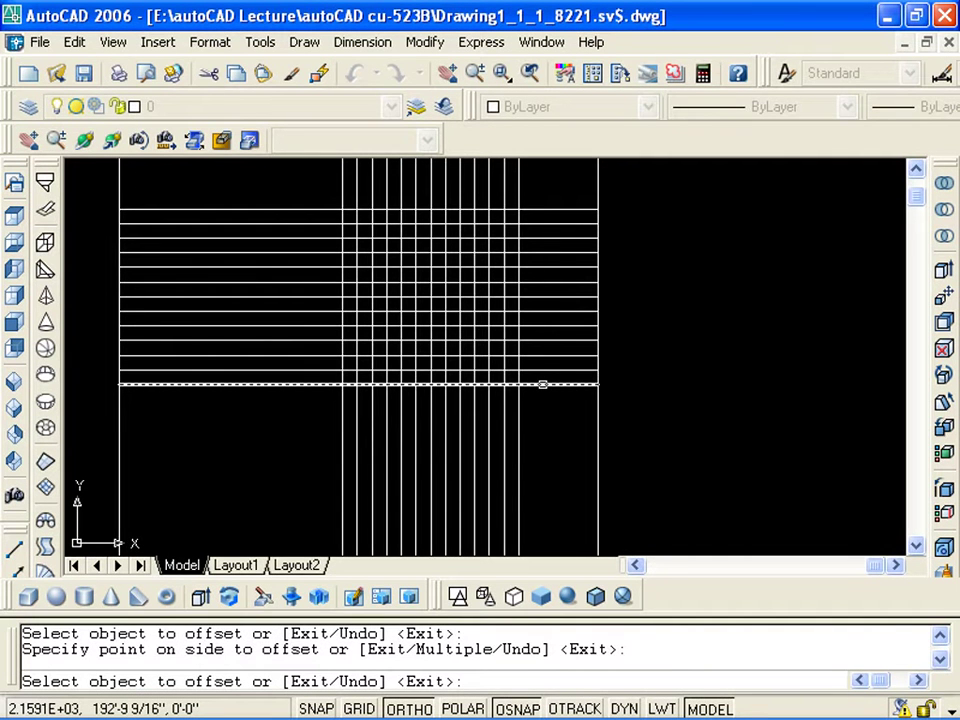
{"action": "left_click", "coordinate": [542, 384]}
{"action": "left_click", "coordinate": [546, 435]}
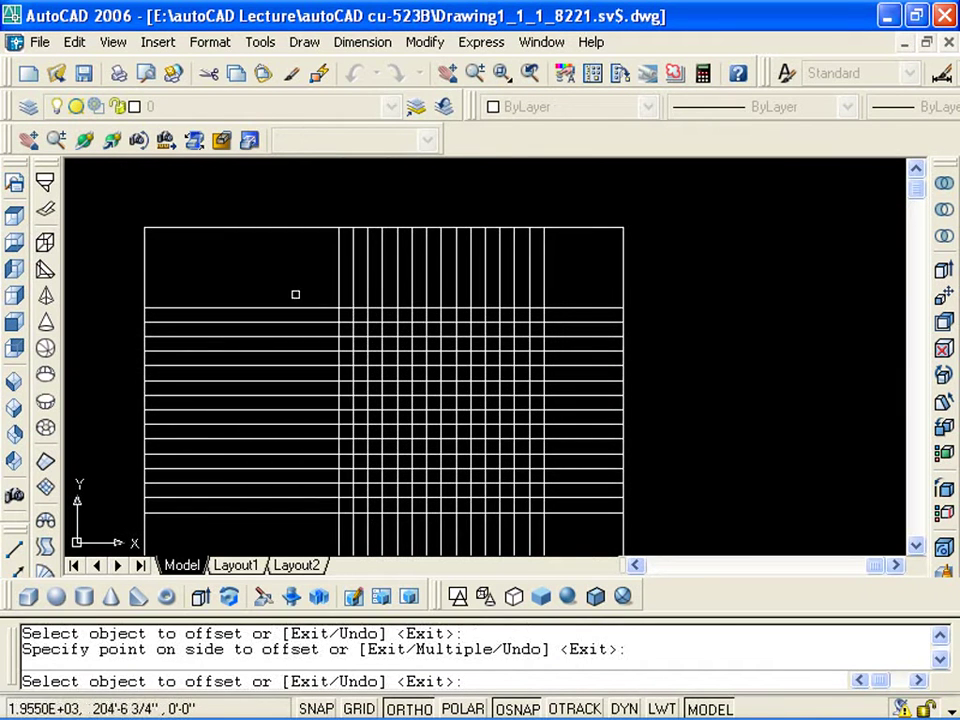
{"action": "scroll", "coordinate": [381, 253], "scroll_direction": "down", "scroll_amount": 1}
{"action": "key", "text": "Escape"}
{"action": "key", "text": "Escape"}
{"action": "scroll", "coordinate": [378, 290], "scroll_direction": "down", "scroll_amount": 1}
Trim the grid lines against window-selected cutting edges, cutting back their left and lower ends
{"action": "type", "text": "tr"}
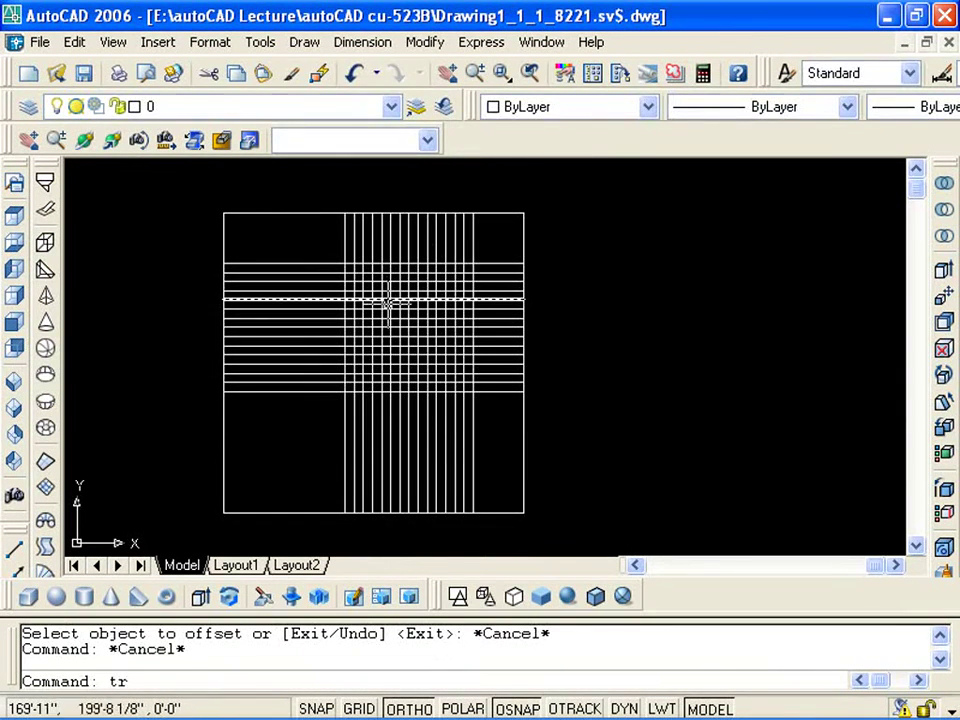
{"action": "key", "text": "Return"}
{"action": "left_click", "coordinate": [495, 428]}
{"action": "left_click", "coordinate": [301, 267]}
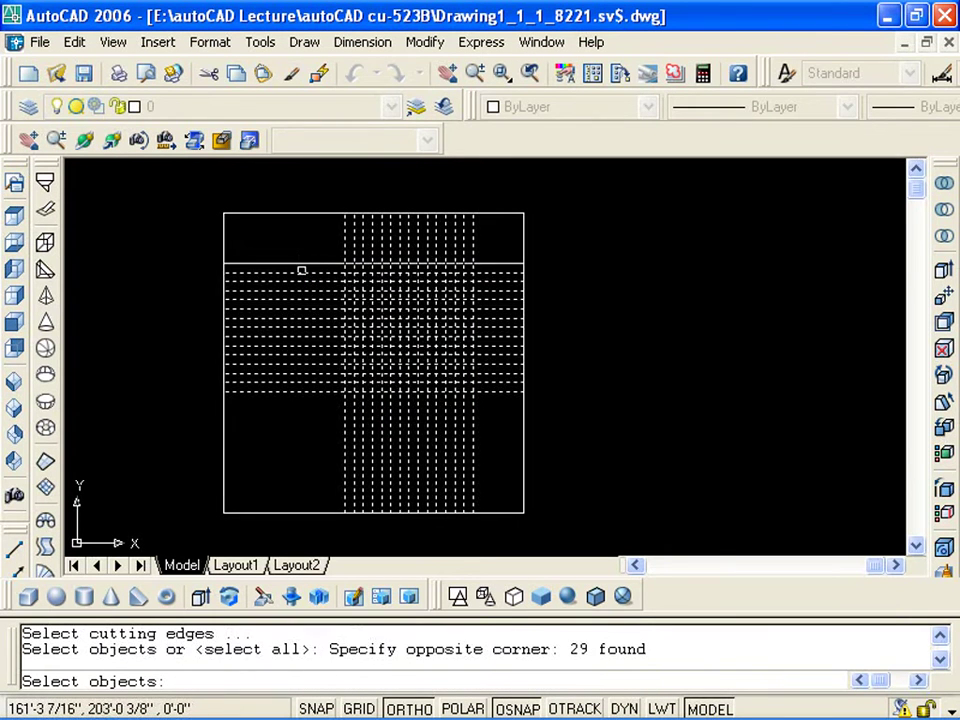
{"action": "left_click", "coordinate": [301, 260]}
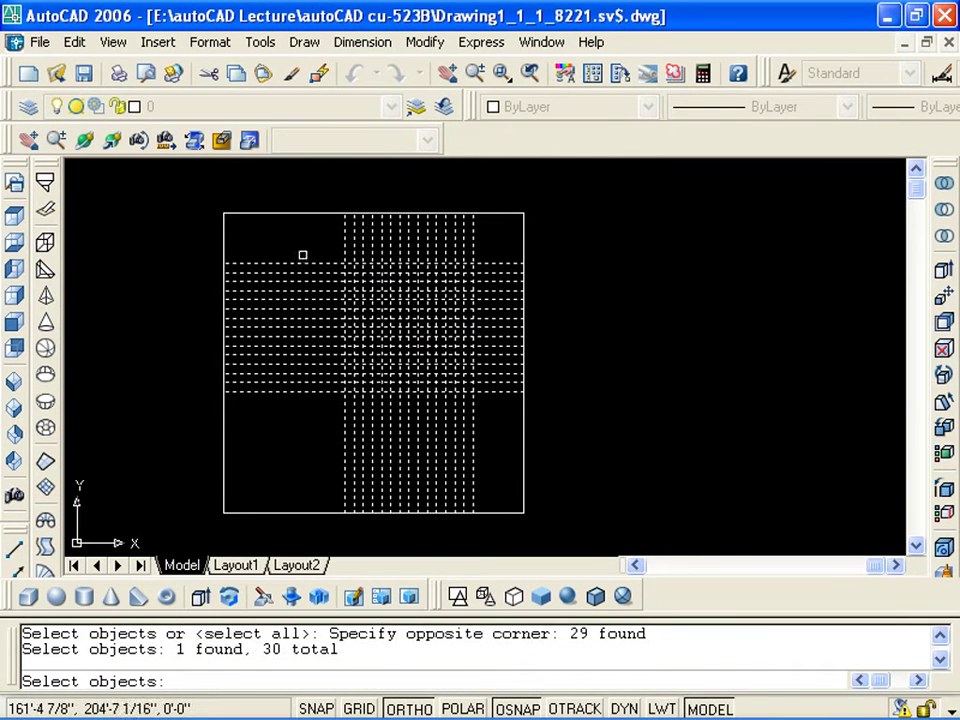
{"action": "key", "text": "Return"}
{"action": "left_click", "coordinate": [339, 236]}
{"action": "left_click", "coordinate": [287, 476]}
{"action": "left_click", "coordinate": [531, 454]}
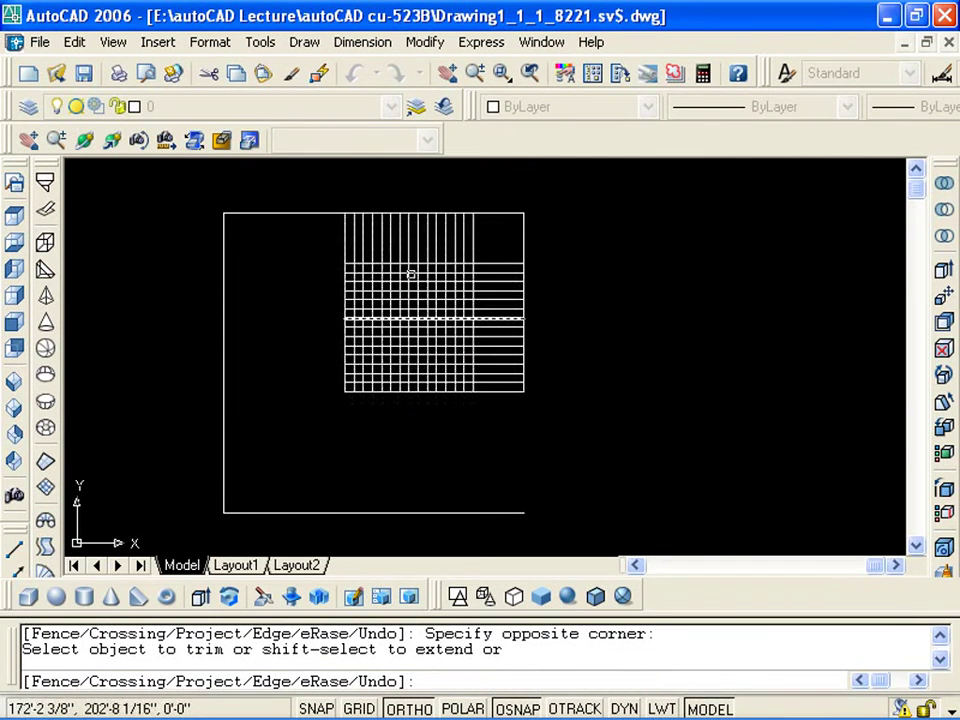
{"action": "left_click", "coordinate": [328, 268]}
{"action": "left_click", "coordinate": [467, 445]}
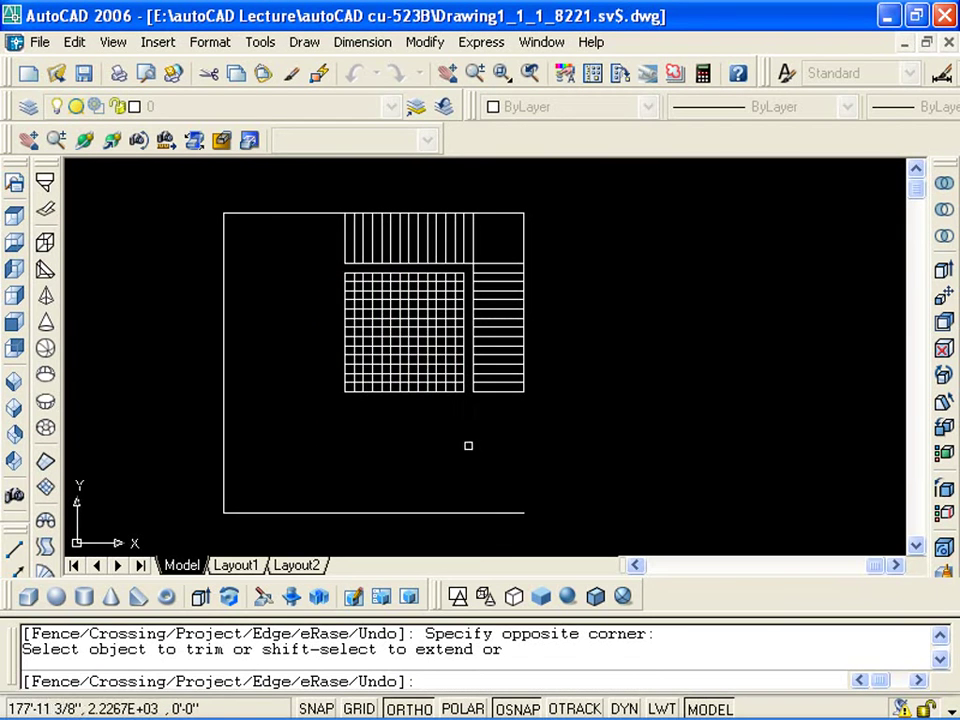
{"action": "key", "text": "Escape"}
Erase the leftover inner crosshatch of grid lines in the middle of the frame
{"action": "left_click", "coordinate": [461, 415]}
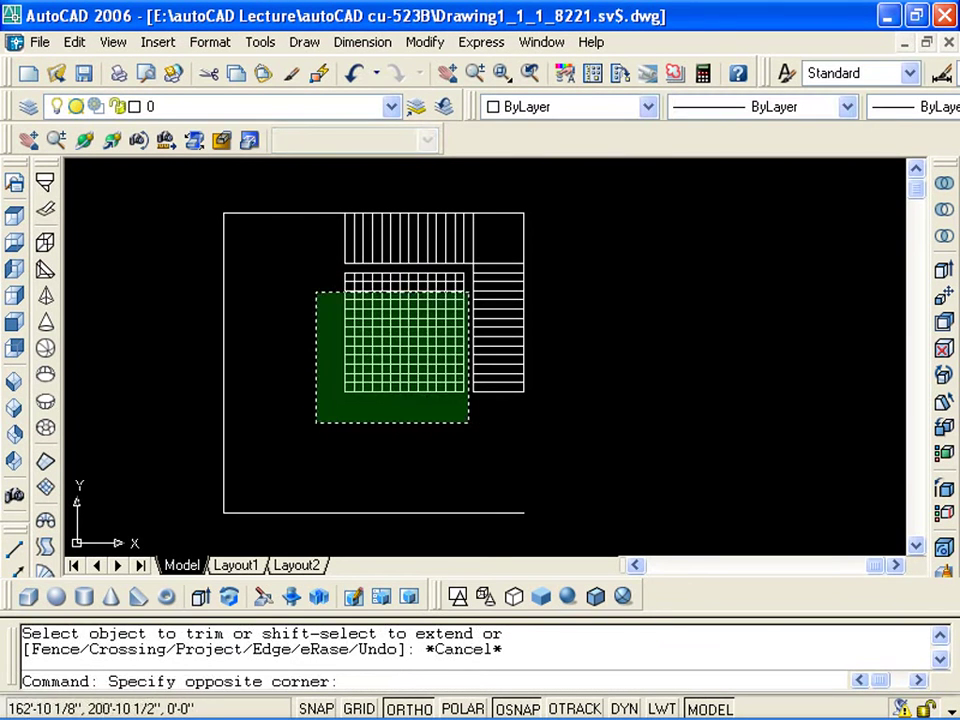
{"action": "left_click", "coordinate": [313, 269]}
{"action": "key", "text": "Delete"}
{"action": "scroll", "coordinate": [467, 311], "scroll_direction": "up", "scroll_amount": 3}
{"action": "mouse_move", "coordinate": [467, 311]}
{"action": "middle_mouse_down"}
{"action": "mouse_move", "coordinate": [433, 347]}
{"action": "mouse_move", "coordinate": [421, 395]}
{"action": "mouse_move", "coordinate": [403, 336]}
{"action": "middle_mouse_up"}
Offset the bottom tread of the right flight 11 units downward
{"action": "key", "text": "Escape"}
{"action": "key", "text": "Escape"}
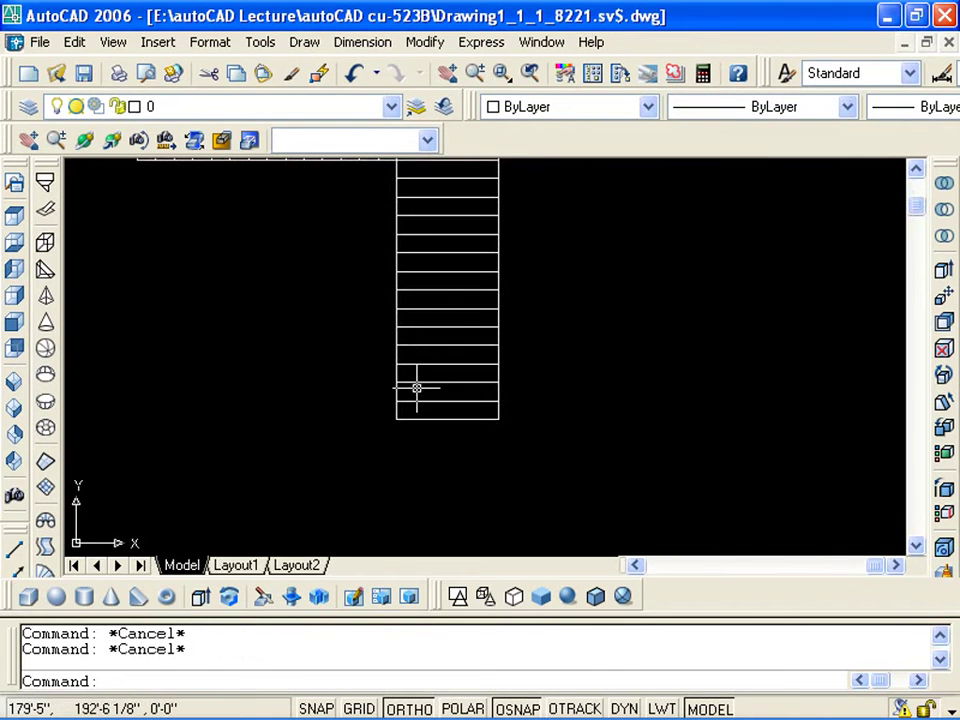
{"action": "type", "text": "o"}
{"action": "key", "text": "Return"}
{"action": "type", "text": "11"}
{"action": "key", "text": "Return"}
{"action": "left_click", "coordinate": [461, 418]}
{"action": "left_click", "coordinate": [435, 448]}
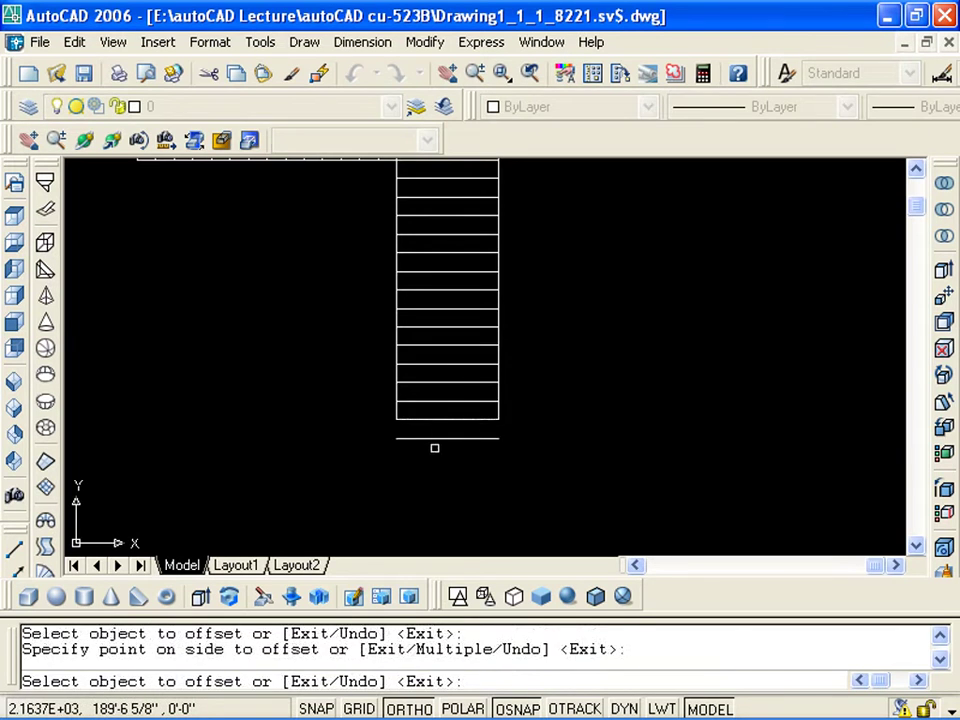
{"action": "key", "text": "Escape"}
{"action": "middle_click_drag", "start_coordinate": [435, 448], "coordinate": [433, 411]}
Fillet the flight's left edge and the next stair edge to the new bottom line
{"action": "type", "text": "f"}
{"action": "key", "text": "Return"}
{"action": "left_click", "coordinate": [396, 376]}
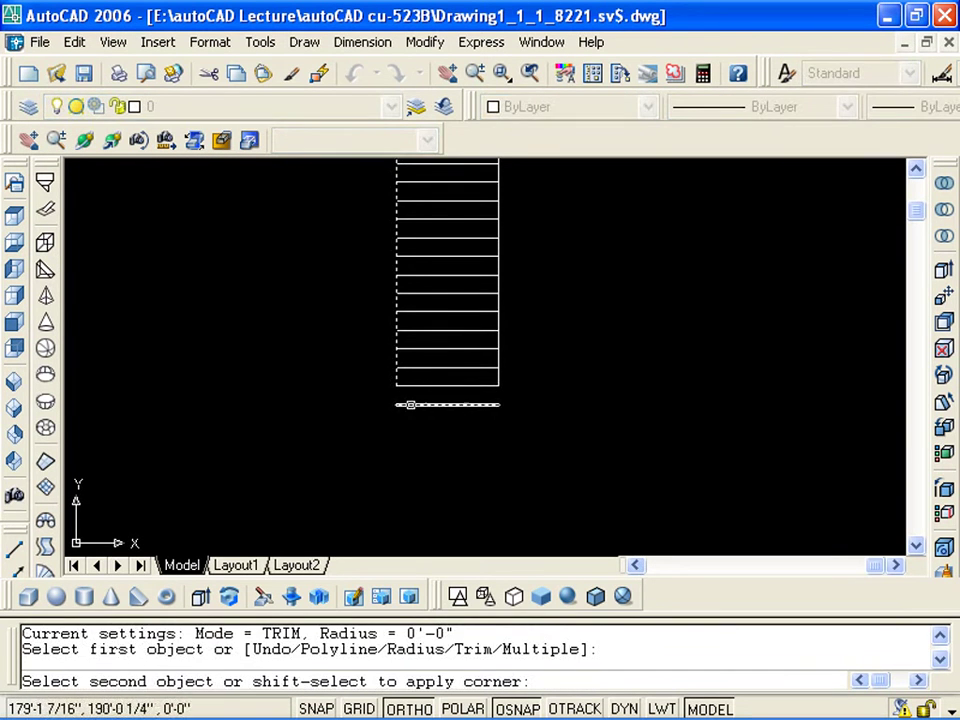
{"action": "left_click", "coordinate": [410, 404]}
{"action": "key", "text": "Return"}
{"action": "left_click", "coordinate": [498, 378]}
{"action": "left_click", "coordinate": [491, 403]}
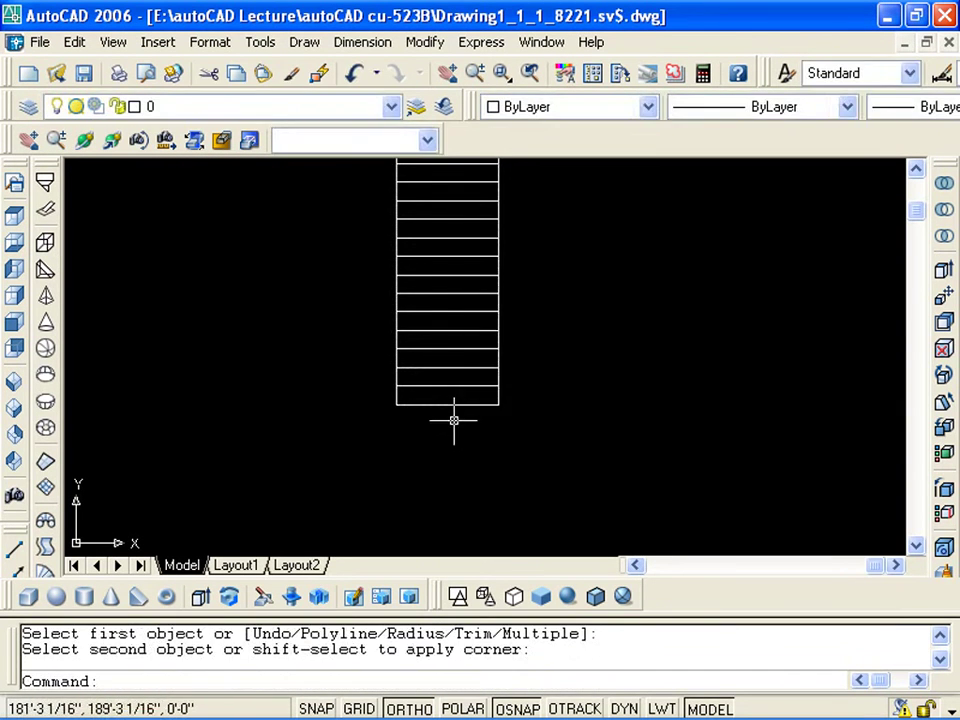
{"action": "key", "text": "Escape"}
{"action": "scroll", "coordinate": [453, 420], "scroll_direction": "down", "scroll_amount": 2}
{"action": "middle_click_drag", "start_coordinate": [392, 381], "coordinate": [437, 407]}
{"action": "key", "text": "Escape"}
{"action": "scroll", "coordinate": [467, 377], "scroll_direction": "up", "scroll_amount": 1}
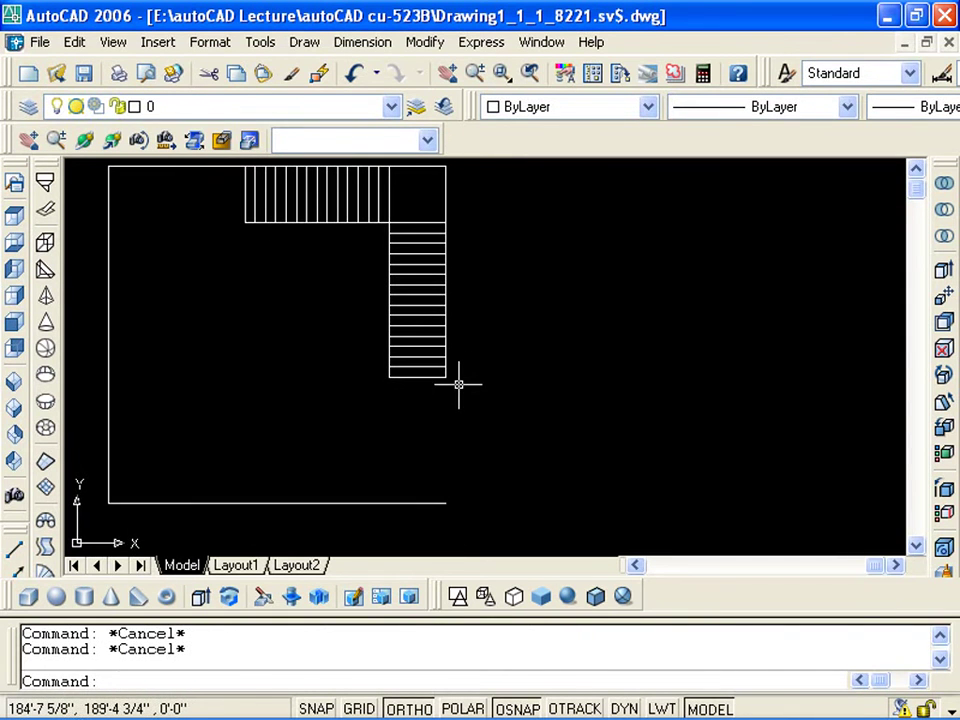
Fillet the right edge to the bottom line, closing the frame's lower-right corner
{"action": "type", "text": "f"}
{"action": "key", "text": "Return"}
{"action": "left_click", "coordinate": [447, 370]}
{"action": "left_click", "coordinate": [436, 506]}
{"action": "scroll", "coordinate": [424, 493], "scroll_direction": "down", "scroll_amount": 2}
{"action": "scroll", "coordinate": [364, 328], "scroll_direction": "up", "scroll_amount": 2}
{"action": "mouse_move", "coordinate": [364, 328]}
{"action": "middle_mouse_down"}
{"action": "mouse_move", "coordinate": [397, 362]}
{"action": "mouse_move", "coordinate": [395, 384]}
{"action": "middle_mouse_up"}
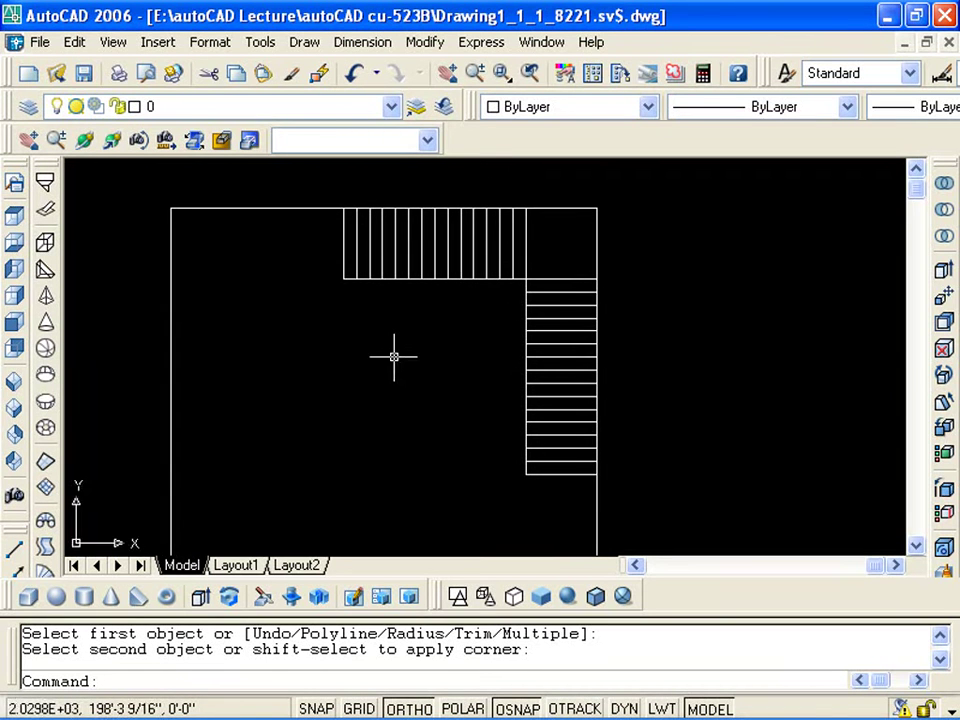
{"action": "key", "text": "Escape"}
{"action": "scroll", "coordinate": [388, 306], "scroll_direction": "down", "scroll_amount": 2}
{"action": "scroll", "coordinate": [360, 302], "scroll_direction": "up", "scroll_amount": 3}
{"action": "middle_click_drag", "start_coordinate": [360, 302], "coordinate": [356, 257]}
{"action": "type", "text": "l"}
{"action": "key", "text": "Return"}
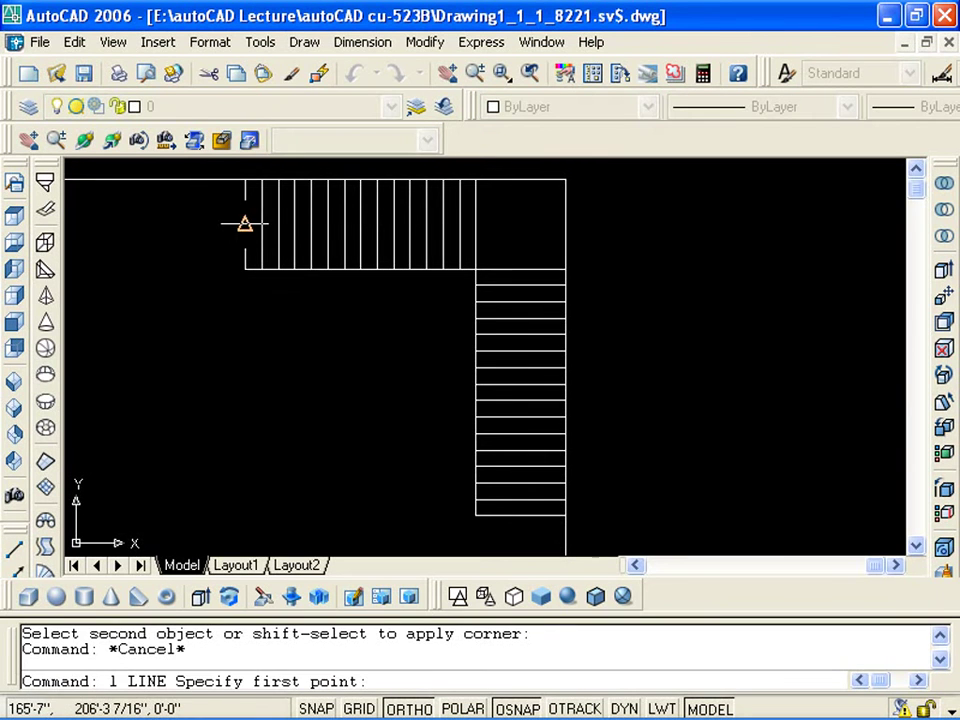
Draw the arrow's upper angled stroke from the left end of the top flight
{"action": "left_click", "coordinate": [246, 224]}
{"action": "scroll", "coordinate": [408, 224], "scroll_direction": "up", "scroll_amount": 3}
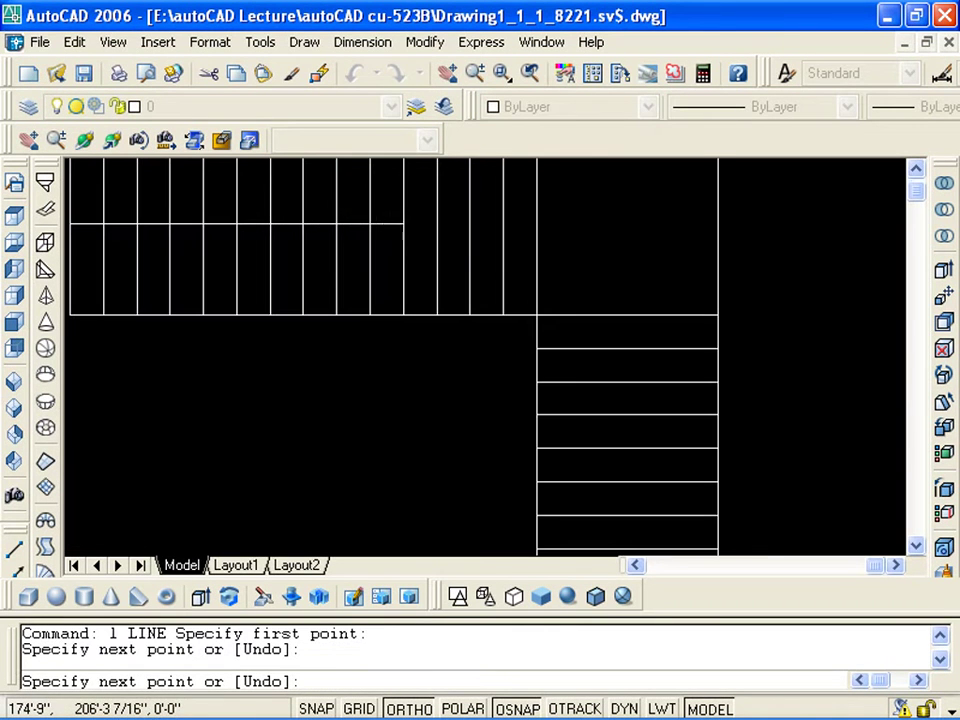
{"action": "left_click", "coordinate": [336, 197]}
{"action": "key", "text": "Return"}
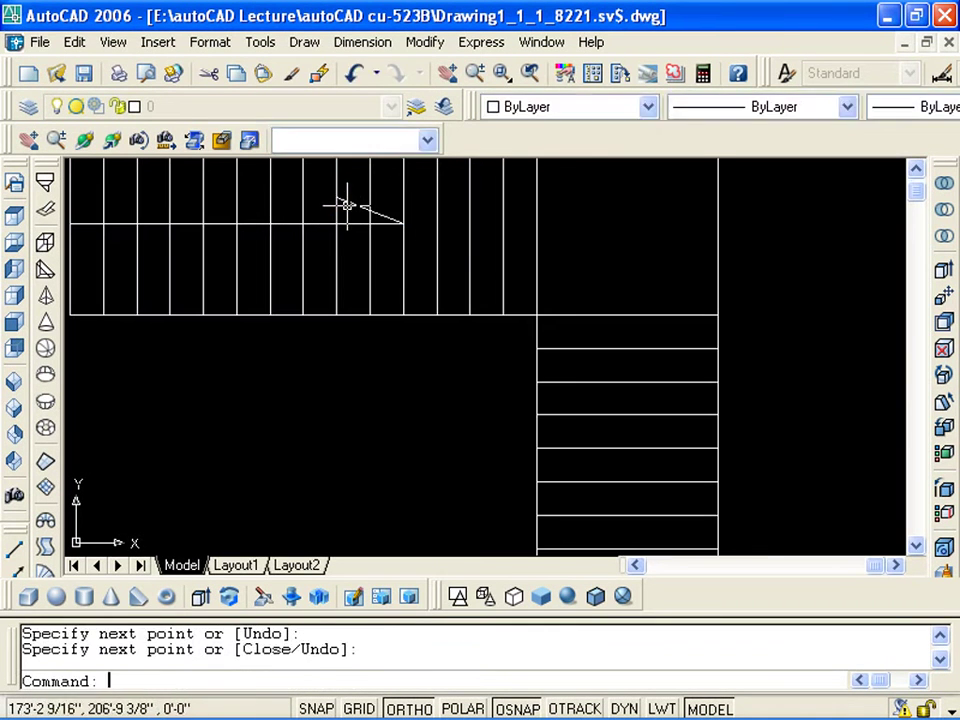
{"action": "key", "text": "Escape"}
Mirror the angled stroke about the shaft line to complete the rightward arrowhead
{"action": "type", "text": "mi"}
{"action": "key", "text": "Return"}
{"action": "left_click", "coordinate": [358, 209]}
{"action": "key", "text": "Return"}
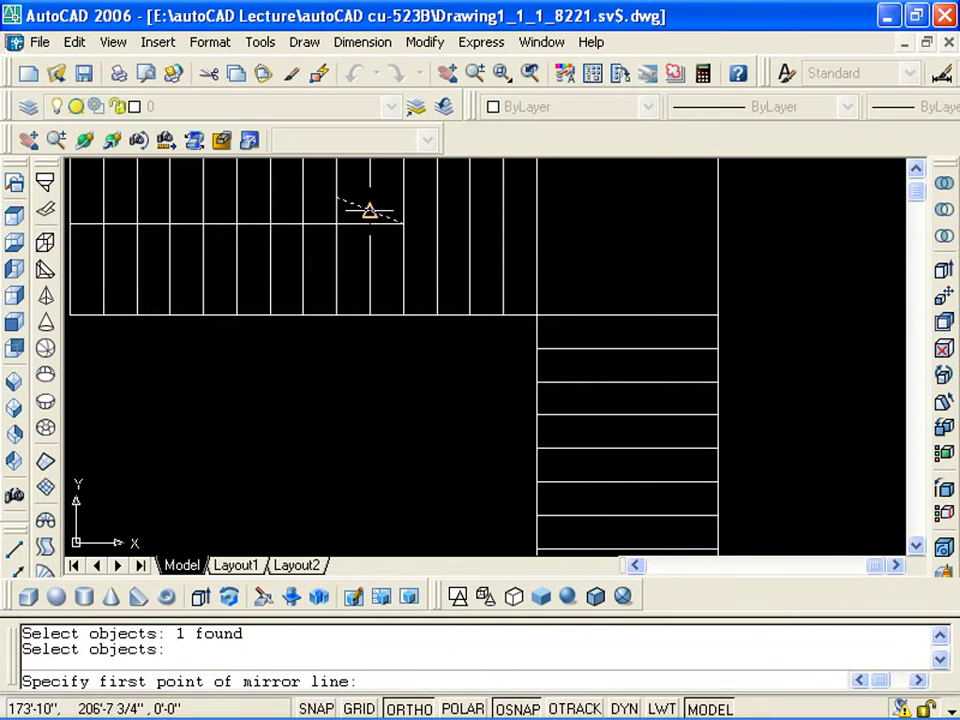
{"action": "left_click", "coordinate": [401, 222]}
{"action": "left_click", "coordinate": [304, 228]}
{"action": "key", "text": "Return"}
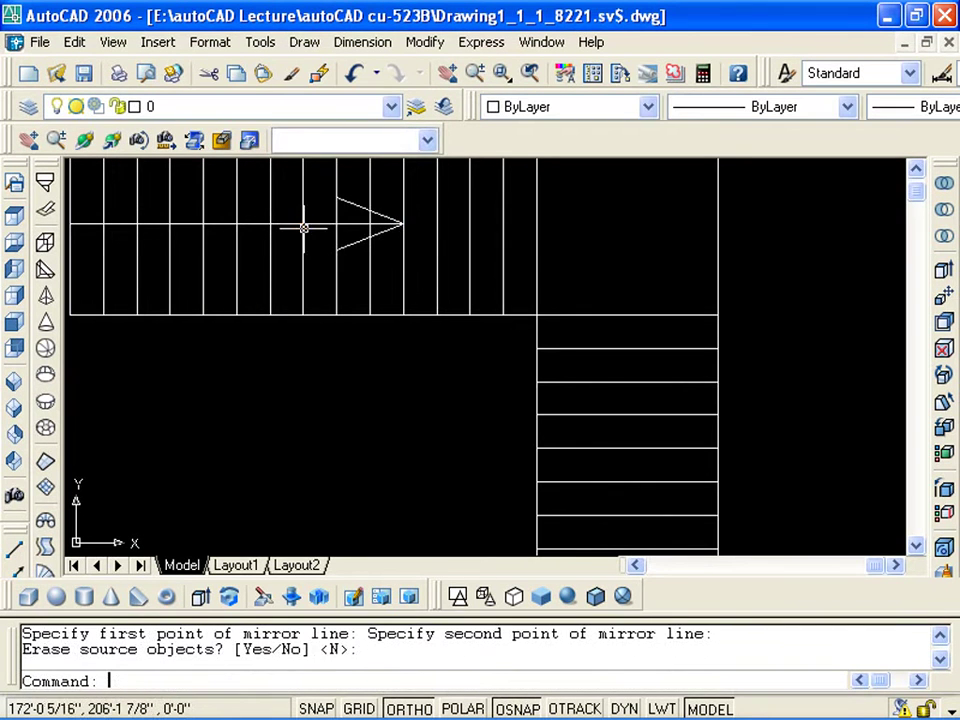
{"action": "scroll", "coordinate": [305, 240], "scroll_direction": "down", "scroll_amount": 5}
{"action": "scroll", "coordinate": [300, 265], "scroll_direction": "up", "scroll_amount": 3}
{"action": "scroll", "coordinate": [289, 274], "scroll_direction": "down", "scroll_amount": 1}
{"action": "scroll", "coordinate": [231, 259], "scroll_direction": "down", "scroll_amount": 1}
{"action": "mouse_move", "coordinate": [111, 193]}
{"action": "middle_mouse_down"}
{"action": "mouse_move", "coordinate": [301, 287]}
{"action": "mouse_move", "coordinate": [280, 271]}
{"action": "middle_mouse_up"}
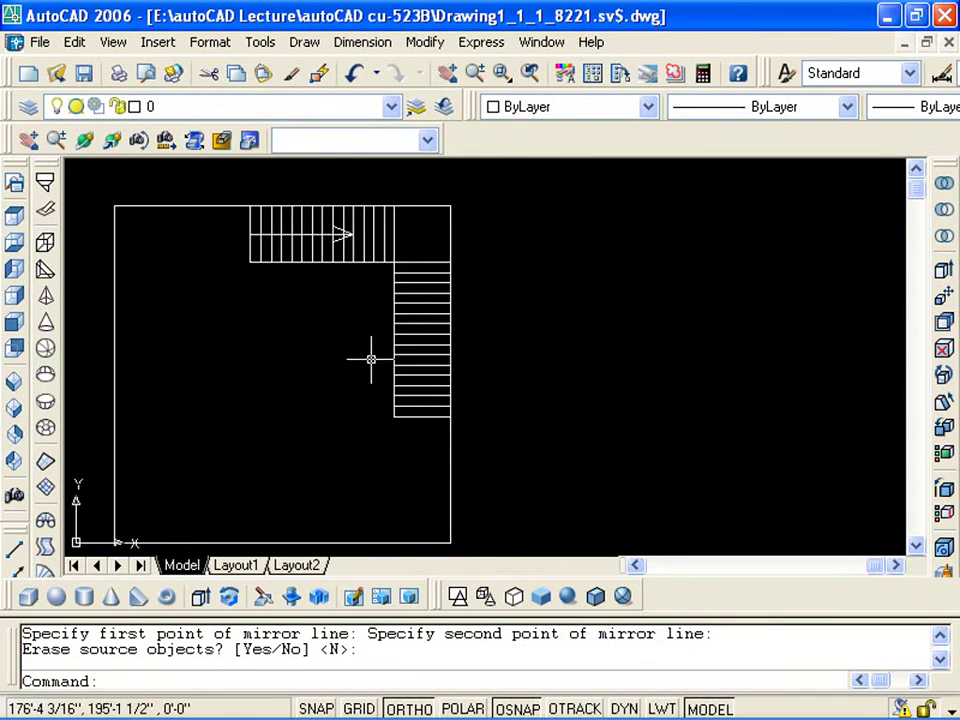
Start a new line at the bottom middle of the right-hand stair flight
{"action": "key", "text": "Return"}
{"action": "key", "text": "Escape"}
{"action": "key", "text": "Escape"}
{"action": "type", "text": "l"}
{"action": "key", "text": "Return"}
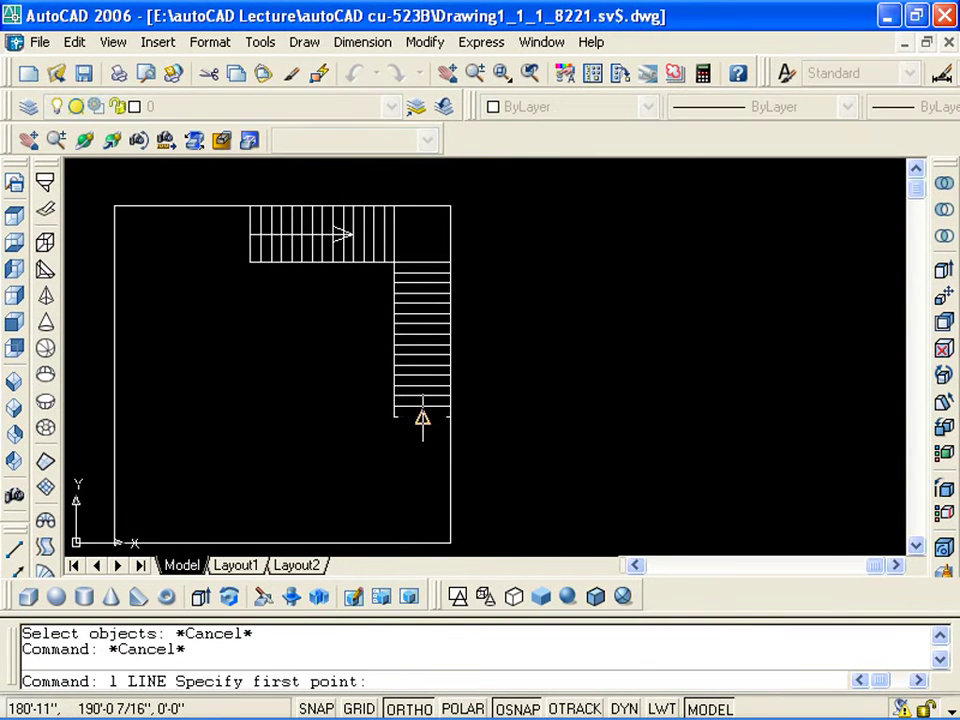
{"action": "left_click", "coordinate": [421, 416]}
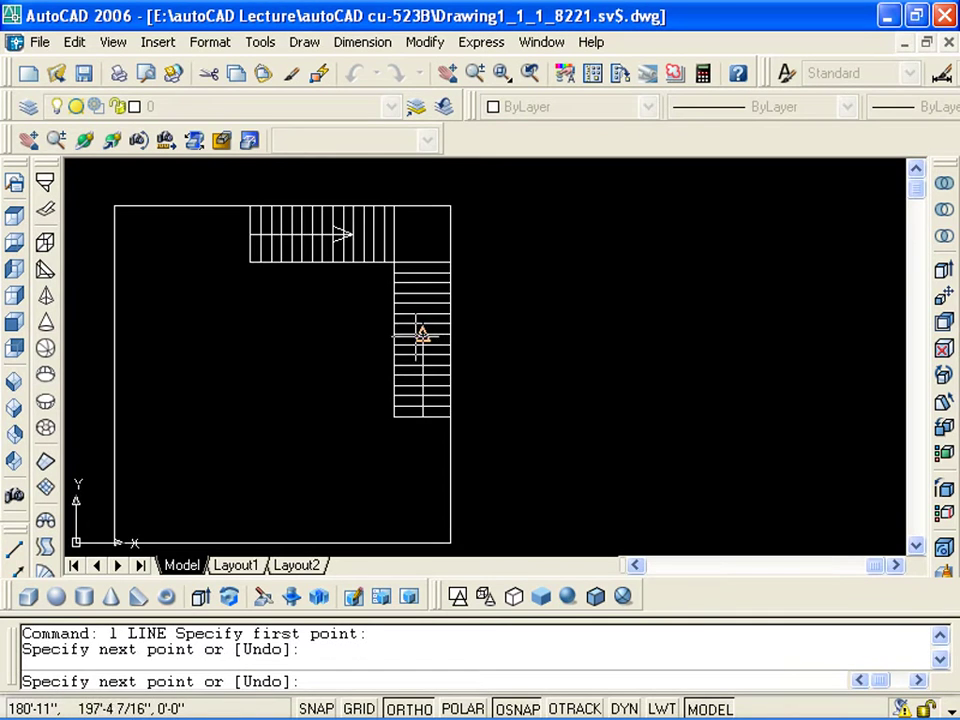
Draw the vertical arrow shaft with an angled stroke up the right-hand flight
{"action": "scroll", "coordinate": [420, 334], "scroll_direction": "up", "scroll_amount": 2}
{"action": "left_click", "coordinate": [398, 333]}
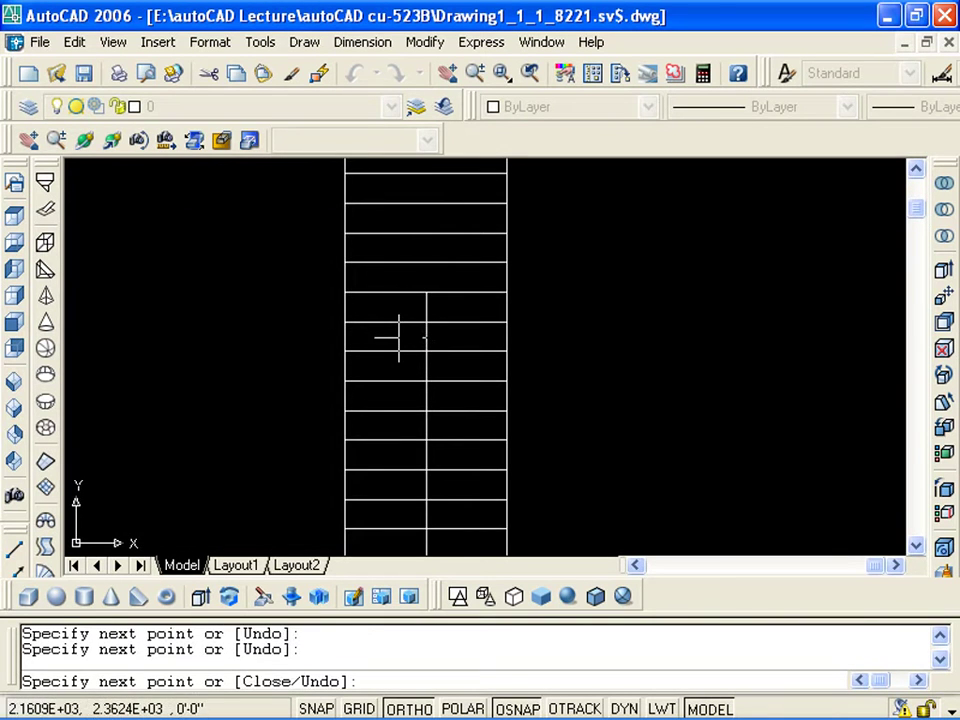
{"action": "key", "text": "Escape"}
{"action": "scroll", "coordinate": [422, 326], "scroll_direction": "up", "scroll_amount": 2}
{"action": "left_click", "coordinate": [426, 314]}
{"action": "left_click", "coordinate": [426, 337]}
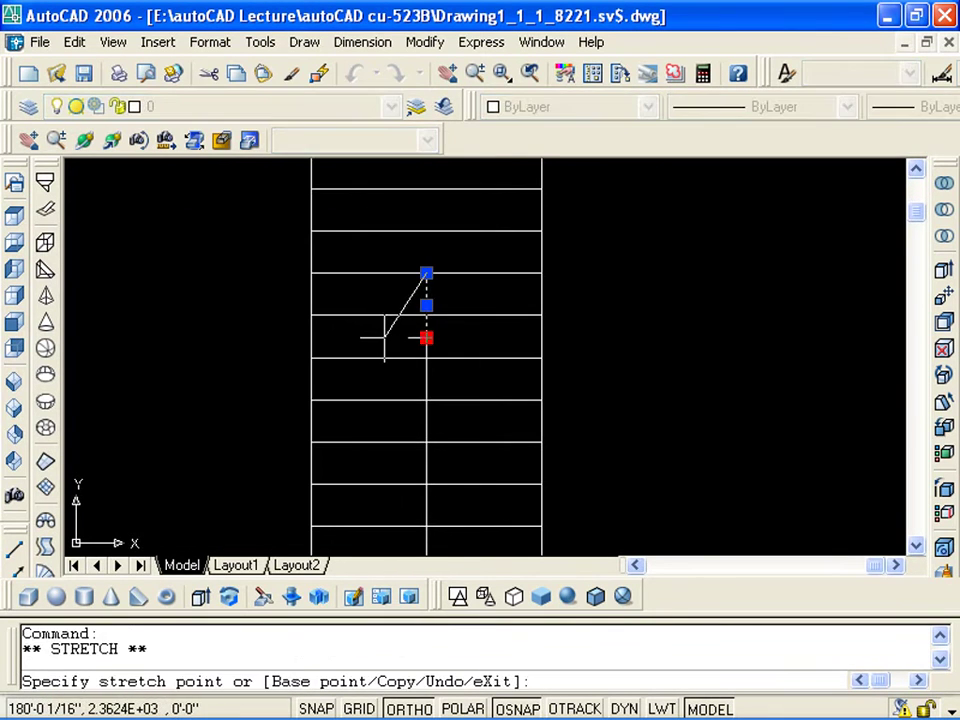
{"action": "key", "text": "Escape"}
Mirror the angled stroke about the vertical shaft to form the upward arrowhead
{"action": "type", "text": "i"}
{"action": "key", "text": "Return"}
{"action": "left_click", "coordinate": [402, 306]}
{"action": "key", "text": "Return"}
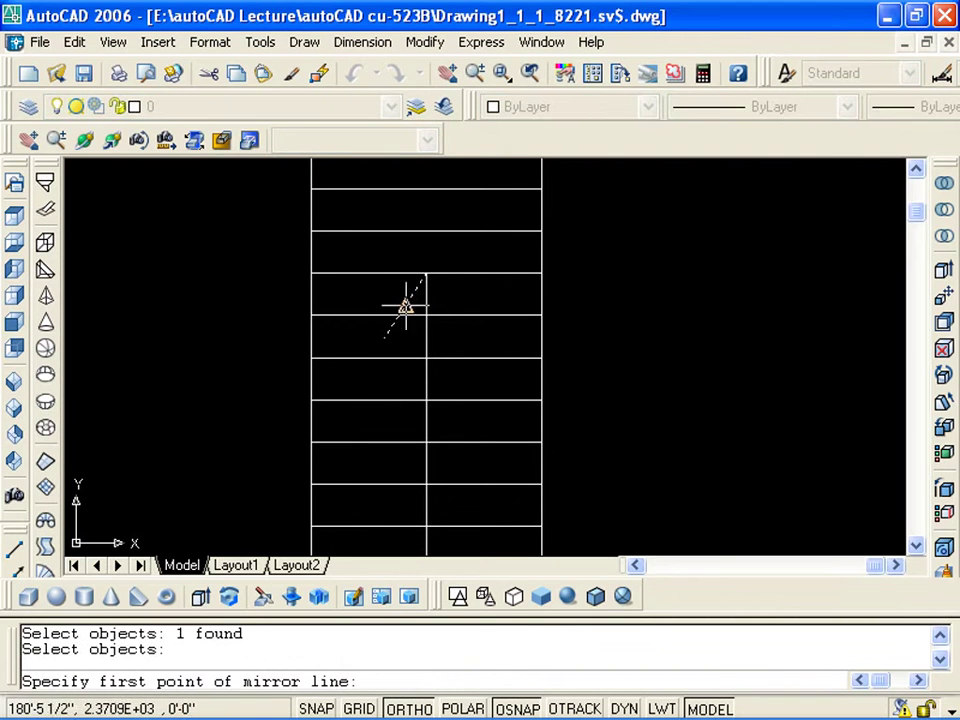
{"action": "left_click", "coordinate": [426, 272]}
{"action": "left_click", "coordinate": [424, 399]}
{"action": "key", "text": "Return"}
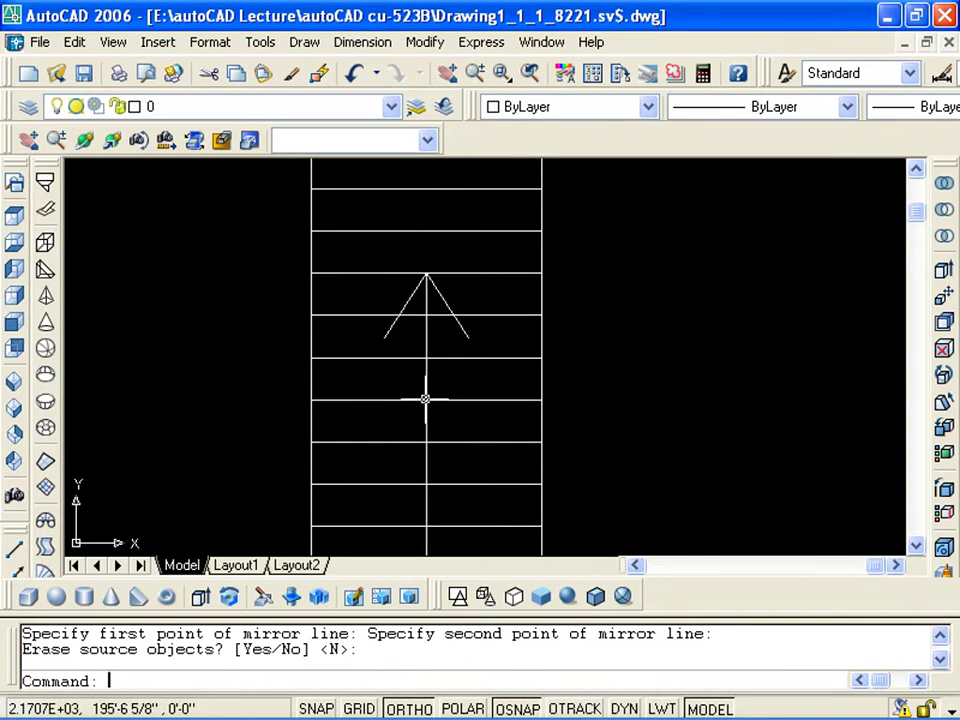
{"action": "scroll", "coordinate": [423, 397], "scroll_direction": "down", "scroll_amount": 4}
{"action": "scroll", "coordinate": [271, 328], "scroll_direction": "down", "scroll_amount": 3}
{"action": "middle_click_drag", "start_coordinate": [272, 326], "coordinate": [358, 371]}
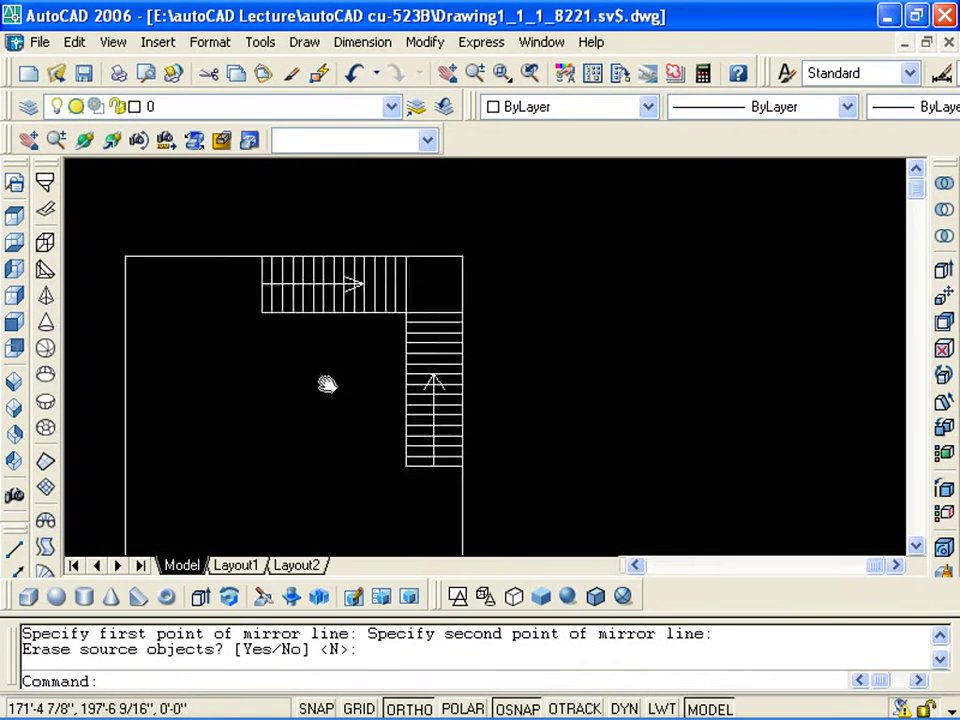
{"action": "scroll", "coordinate": [407, 345], "scroll_direction": "up", "scroll_amount": 3}
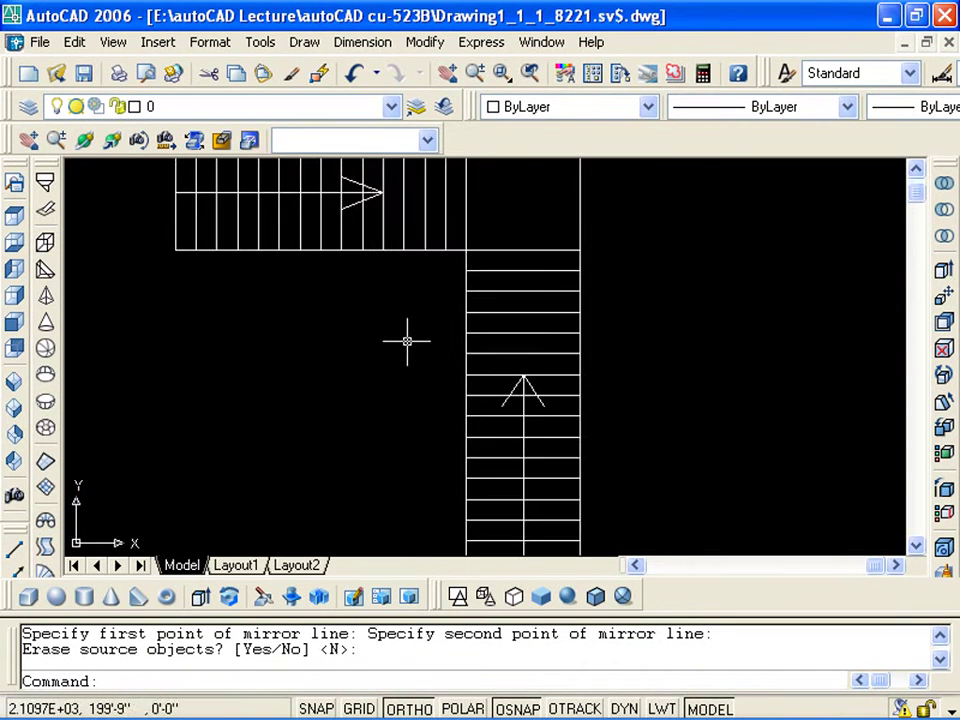
{"action": "scroll", "coordinate": [485, 321], "scroll_direction": "down", "scroll_amount": 4}
{"action": "scroll", "coordinate": [407, 289], "scroll_direction": "up", "scroll_amount": 2}
{"action": "mouse_move", "coordinate": [407, 289]}
{"action": "middle_mouse_down"}
{"action": "mouse_move", "coordinate": [497, 296]}
{"action": "mouse_move", "coordinate": [493, 343]}
{"action": "middle_mouse_up"}
{"action": "scroll", "coordinate": [503, 300], "scroll_direction": "down", "scroll_amount": 1}
{"action": "scroll", "coordinate": [503, 300], "scroll_direction": "down", "scroll_amount": 2}
{"action": "scroll", "coordinate": [480, 255], "scroll_direction": "down", "scroll_amount": 4}
{"action": "mouse_move", "coordinate": [259, 364]}
{"action": "middle_mouse_down"}
{"action": "mouse_move", "coordinate": [514, 351]}
{"action": "mouse_move", "coordinate": [457, 425]}
{"action": "middle_mouse_up"}
{"action": "scroll", "coordinate": [268, 487], "scroll_direction": "up", "scroll_amount": 3}
Zoom out, then zoom and pan in close on the room with the swinging door, window and entry steps
{"action": "scroll", "coordinate": [557, 319], "scroll_direction": "up", "scroll_amount": 2}
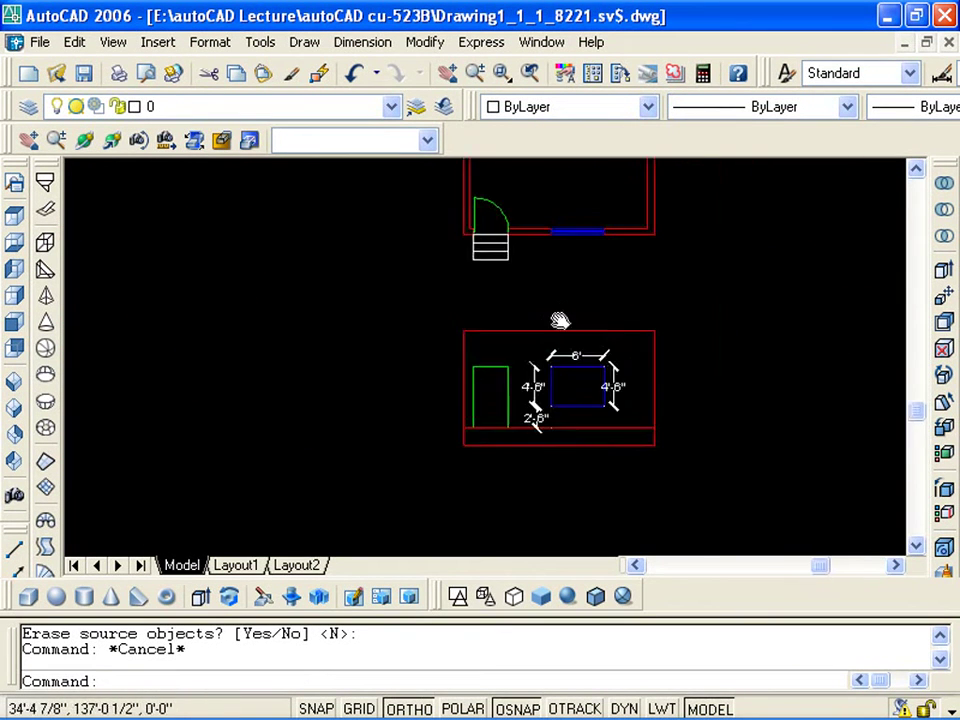
{"action": "mouse_move", "coordinate": [514, 261]}
{"action": "middle_mouse_down"}
{"action": "mouse_move", "coordinate": [469, 380]}
{"action": "mouse_move", "coordinate": [443, 360]}
{"action": "middle_mouse_up"}
{"action": "scroll", "coordinate": [469, 380], "scroll_direction": "down", "scroll_amount": 1}
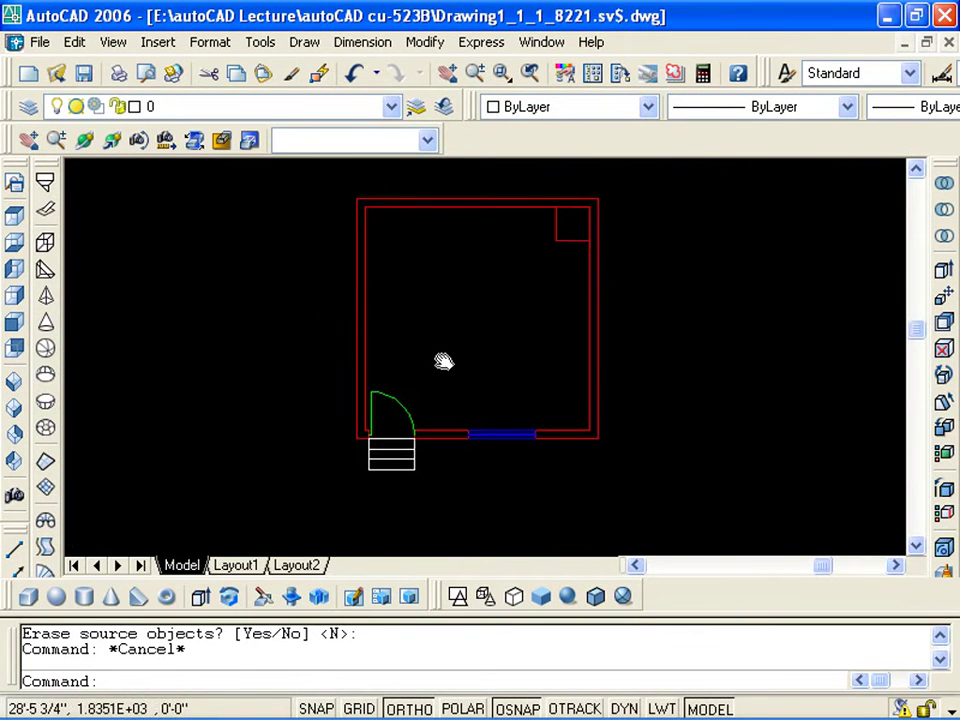
{"action": "scroll", "coordinate": [443, 360], "scroll_direction": "down", "scroll_amount": 5}
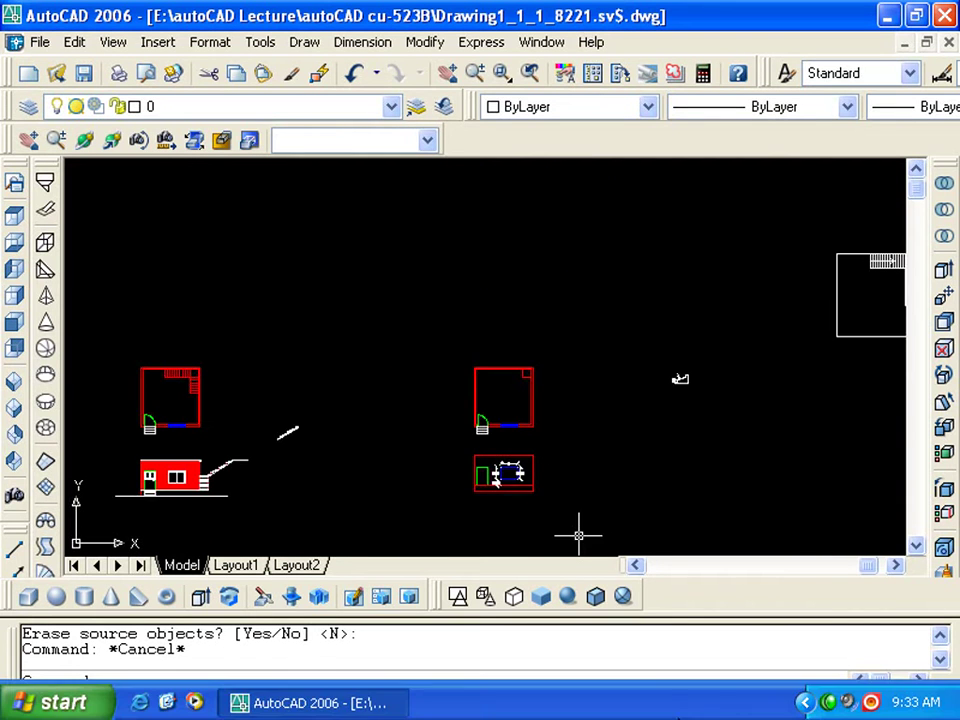
{"action": "scroll", "coordinate": [531, 452], "scroll_direction": "up", "scroll_amount": 1}
{"action": "scroll", "coordinate": [529, 455], "scroll_direction": "up", "scroll_amount": 1}
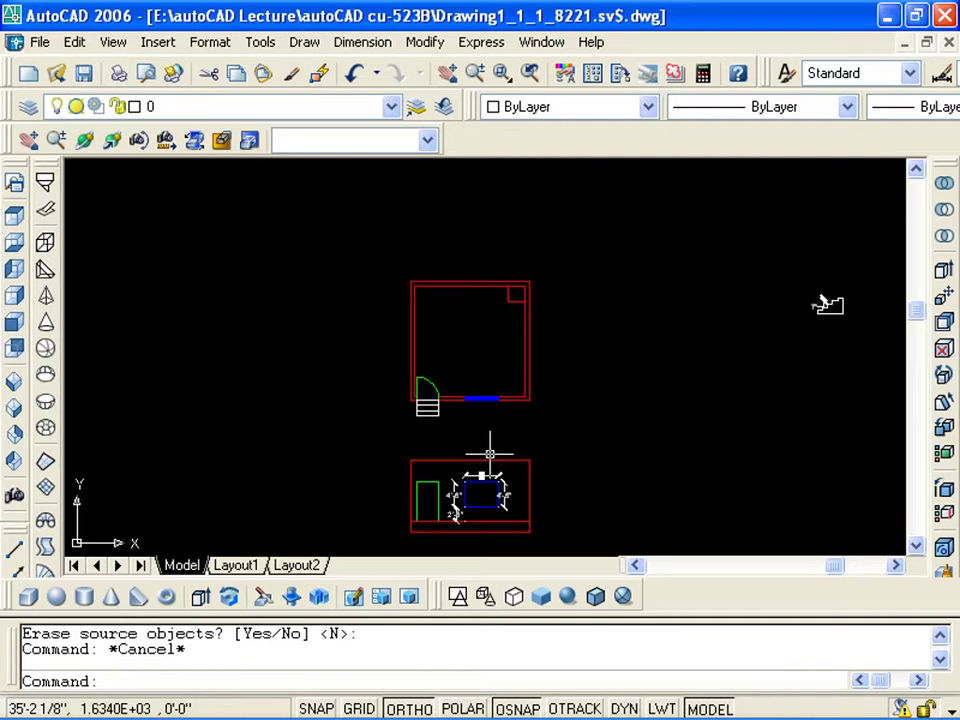
{"action": "key", "text": "Escape"}
{"action": "mouse_move", "coordinate": [481, 392]}
{"action": "middle_mouse_down"}
{"action": "mouse_move", "coordinate": [505, 322]}
{"action": "mouse_move", "coordinate": [471, 343]}
{"action": "mouse_move", "coordinate": [570, 254]}
{"action": "mouse_move", "coordinate": [557, 326]}
{"action": "mouse_move", "coordinate": [542, 304]}
{"action": "middle_mouse_up"}
{"action": "scroll", "coordinate": [462, 313], "scroll_direction": "up", "scroll_amount": 1}
{"action": "scroll", "coordinate": [471, 343], "scroll_direction": "up", "scroll_amount": 1}
{"action": "scroll", "coordinate": [519, 334], "scroll_direction": "up", "scroll_amount": 1}
Copy the 28-object room plan, based at its top-left corner, to a new spot in the drawing
{"action": "type", "text": "co"}
{"action": "key", "text": "Return"}
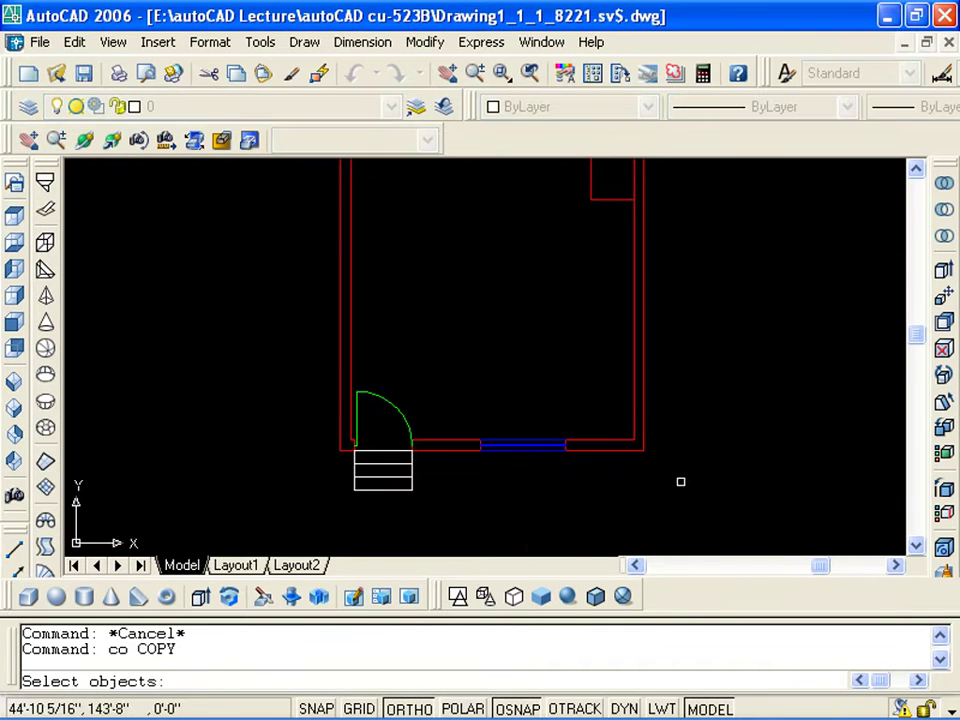
{"action": "scroll", "coordinate": [680, 481], "scroll_direction": "down", "scroll_amount": 2}
{"action": "left_click", "coordinate": [621, 499]}
{"action": "left_click", "coordinate": [375, 264]}
{"action": "key", "text": "Return"}
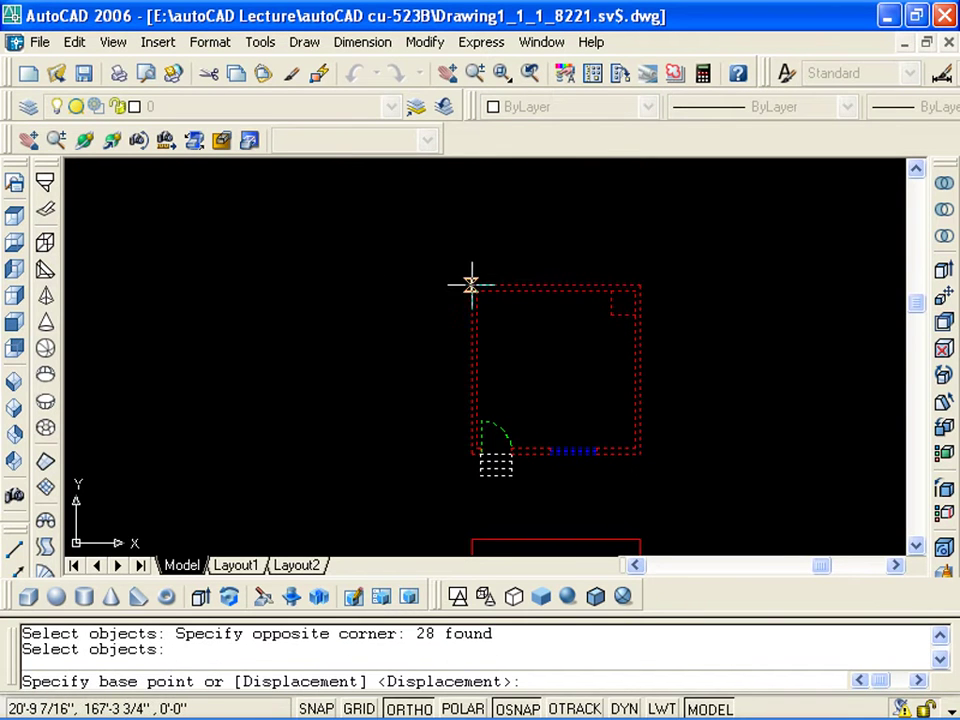
{"action": "left_click", "coordinate": [470, 285]}
{"action": "scroll", "coordinate": [470, 285], "scroll_direction": "down", "scroll_amount": 2}
{"action": "middle_click_drag", "start_coordinate": [531, 272], "coordinate": [347, 393]}
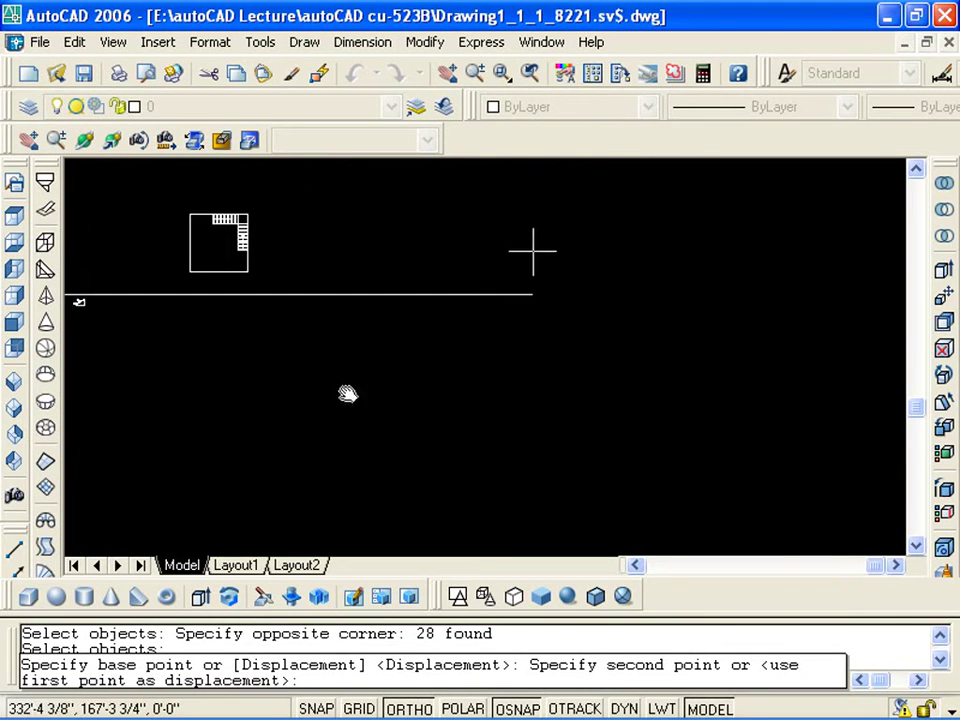
{"action": "left_click", "coordinate": [441, 287]}
{"action": "key", "text": "Escape"}
{"action": "scroll", "coordinate": [441, 287], "scroll_direction": "up", "scroll_amount": 2}
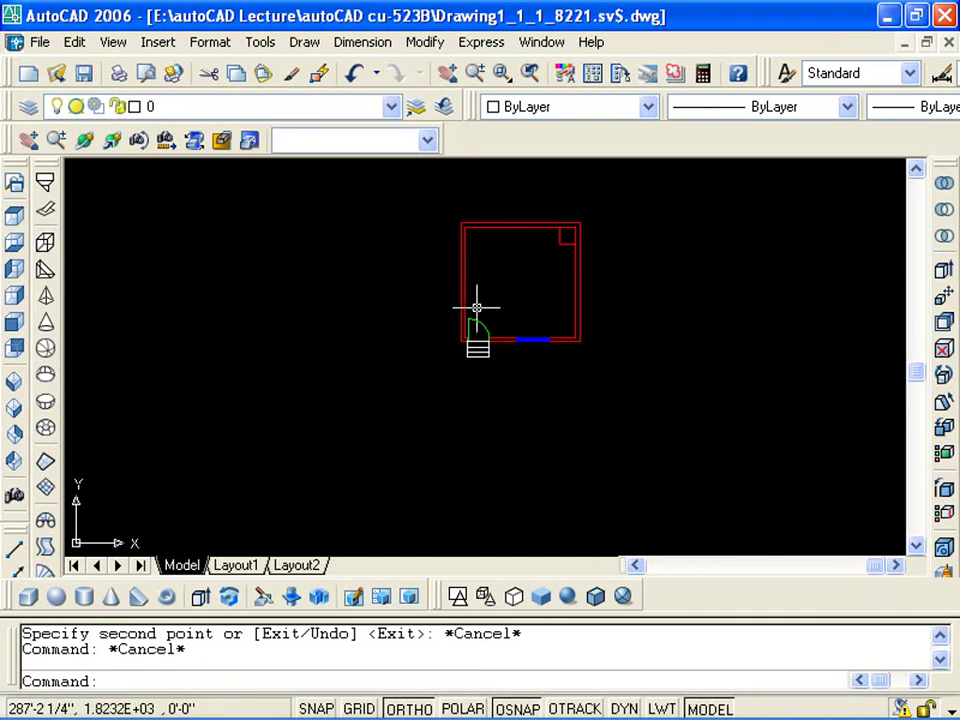
{"action": "middle_click_drag", "start_coordinate": [540, 348], "coordinate": [514, 395]}
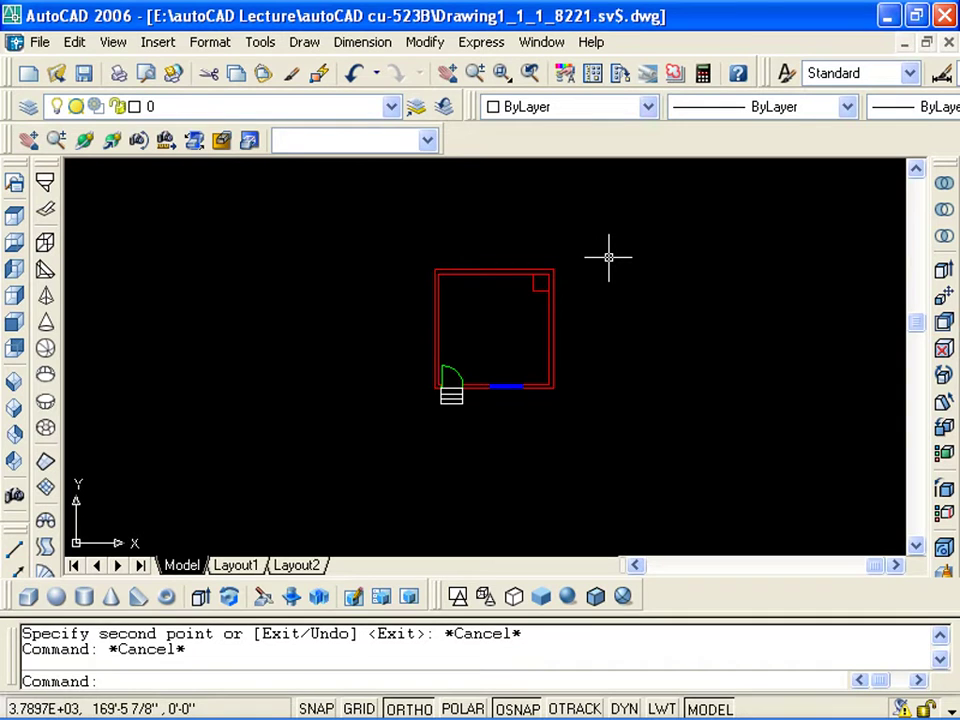
Start the XLINE command in vertical mode and zoom onto the room
{"action": "key", "text": "Escape"}
{"action": "type", "text": "xl"}
{"action": "key", "text": "Return"}
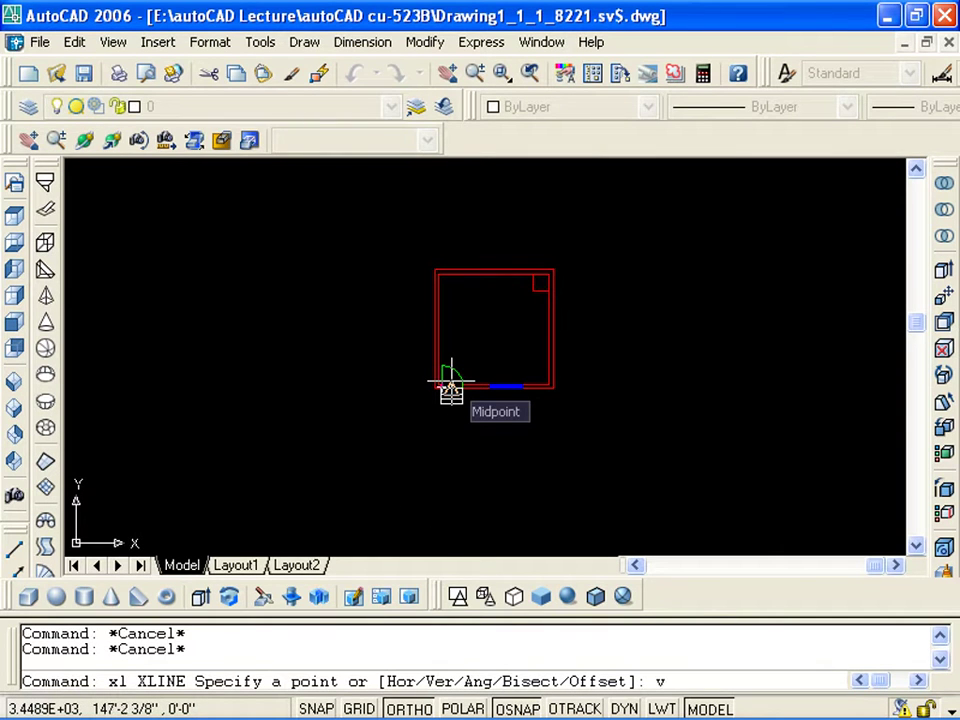
{"action": "key", "text": "Return"}
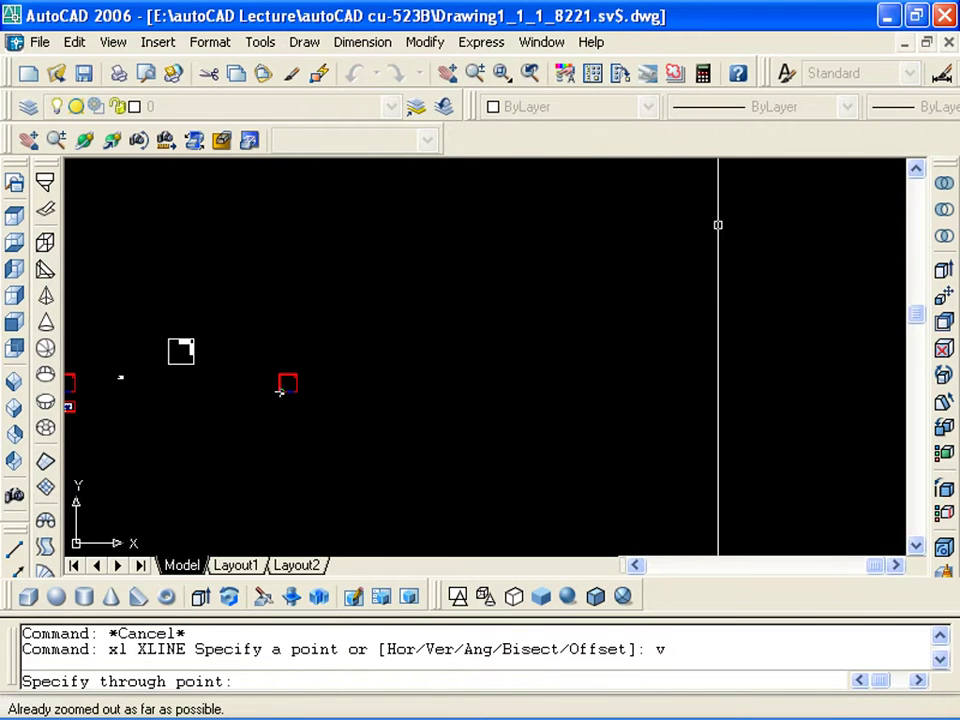
{"action": "scroll", "coordinate": [340, 390], "scroll_direction": "up", "scroll_amount": 5}
{"action": "scroll", "coordinate": [357, 394], "scroll_direction": "up", "scroll_amount": 5}
{"action": "scroll", "coordinate": [266, 296], "scroll_direction": "down", "scroll_amount": 2}
{"action": "middle_click_drag", "start_coordinate": [266, 296], "coordinate": [251, 315]}
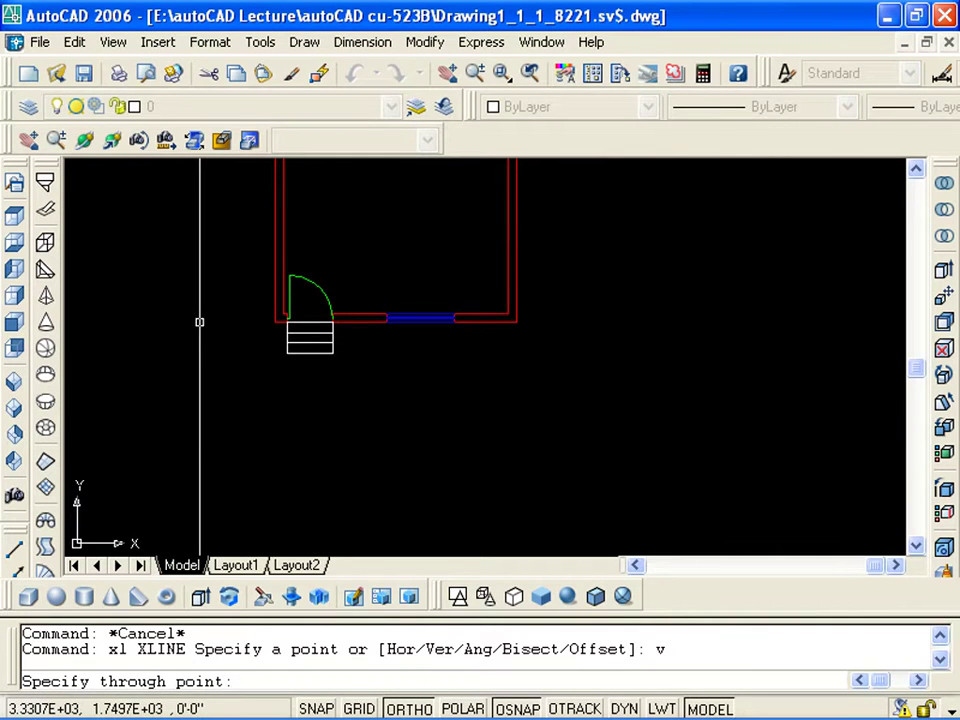
{"action": "scroll", "coordinate": [260, 317], "scroll_direction": "up", "scroll_amount": 1}
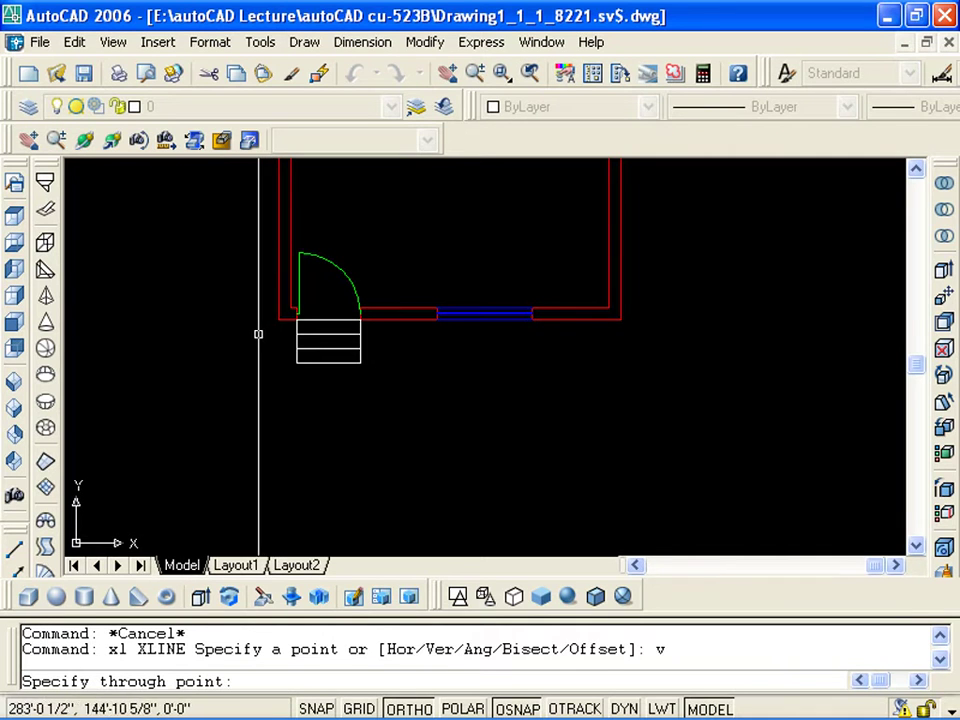
{"action": "scroll", "coordinate": [205, 336], "scroll_direction": "down", "scroll_amount": 5}
{"action": "scroll", "coordinate": [211, 346], "scroll_direction": "up", "scroll_amount": 5}
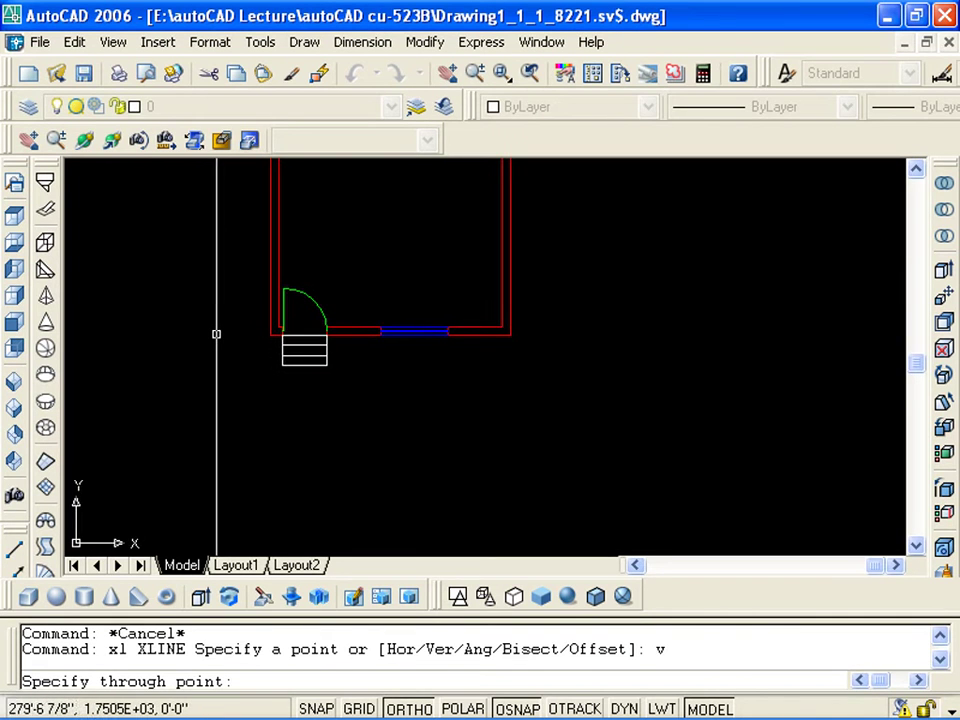
{"action": "scroll", "coordinate": [258, 345], "scroll_direction": "up", "scroll_amount": 3}
{"action": "scroll", "coordinate": [252, 370], "scroll_direction": "up", "scroll_amount": 2}
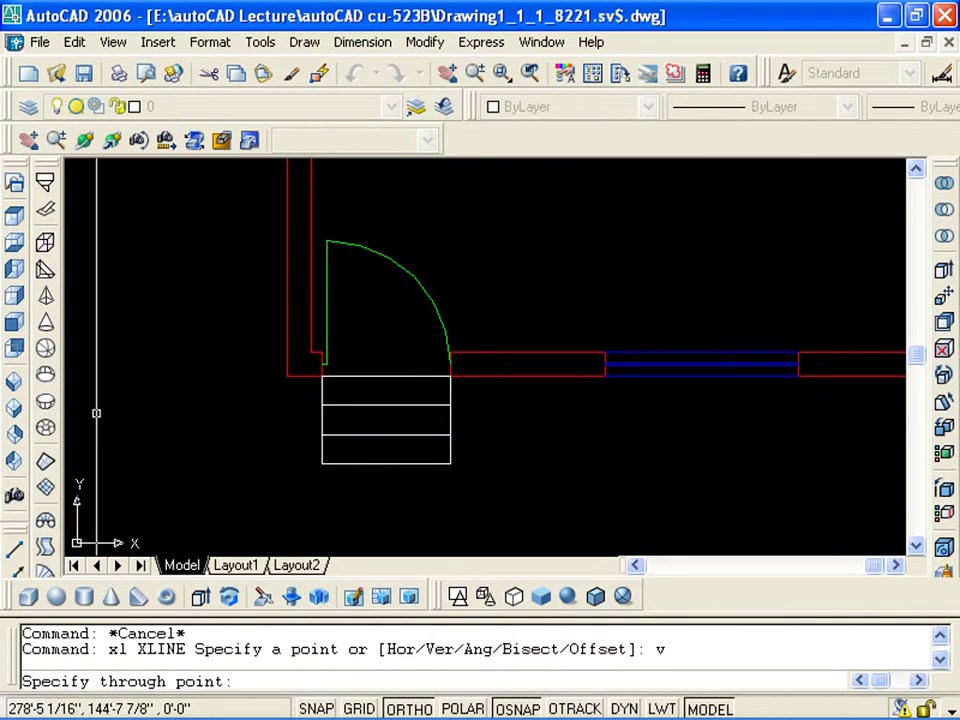
Drop vertical construction lines from the outer wall corner and the door jamb
{"action": "left_click", "coordinate": [287, 376]}
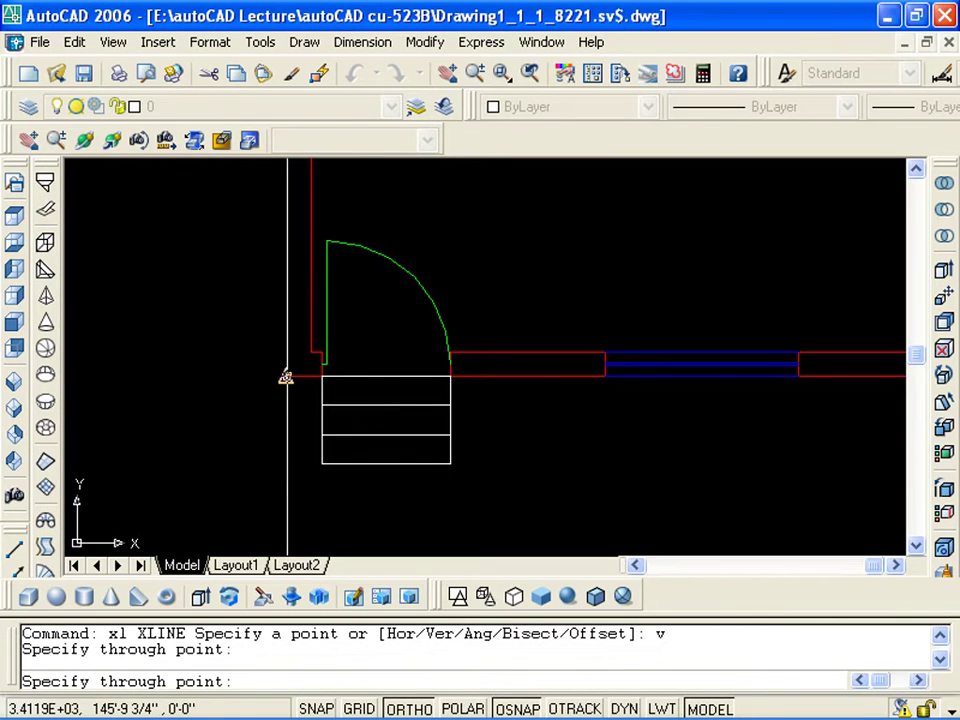
{"action": "scroll", "coordinate": [285, 376], "scroll_direction": "down", "scroll_amount": 3}
{"action": "scroll", "coordinate": [375, 454], "scroll_direction": "down", "scroll_amount": 2}
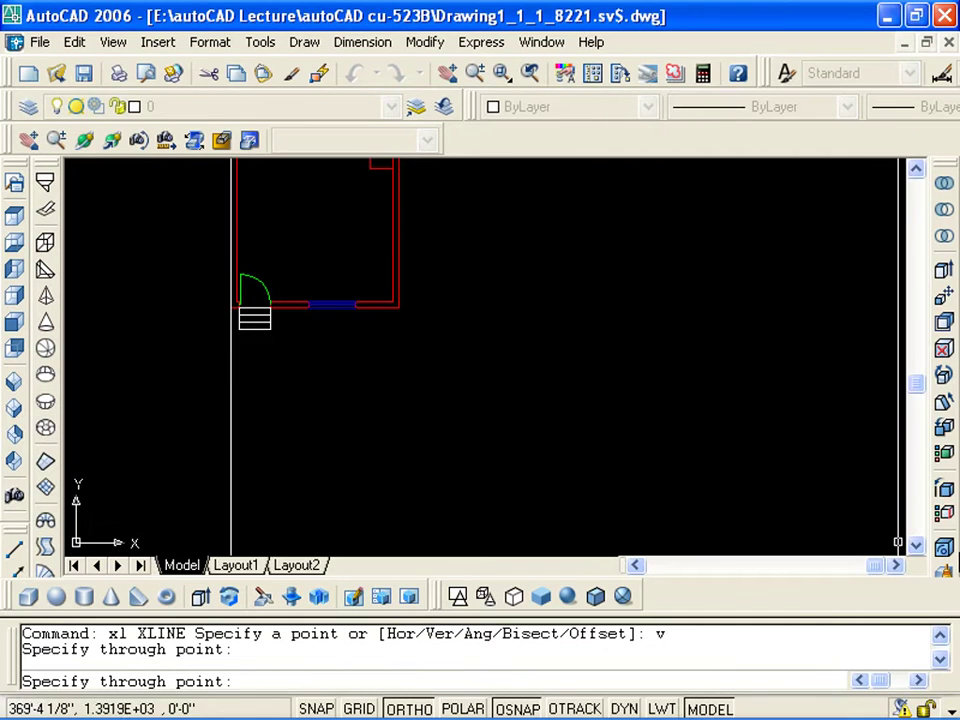
{"action": "scroll", "coordinate": [322, 395], "scroll_direction": "up", "scroll_amount": 2}
{"action": "scroll", "coordinate": [328, 392], "scroll_direction": "up", "scroll_amount": 2}
{"action": "scroll", "coordinate": [322, 395], "scroll_direction": "up", "scroll_amount": 1}
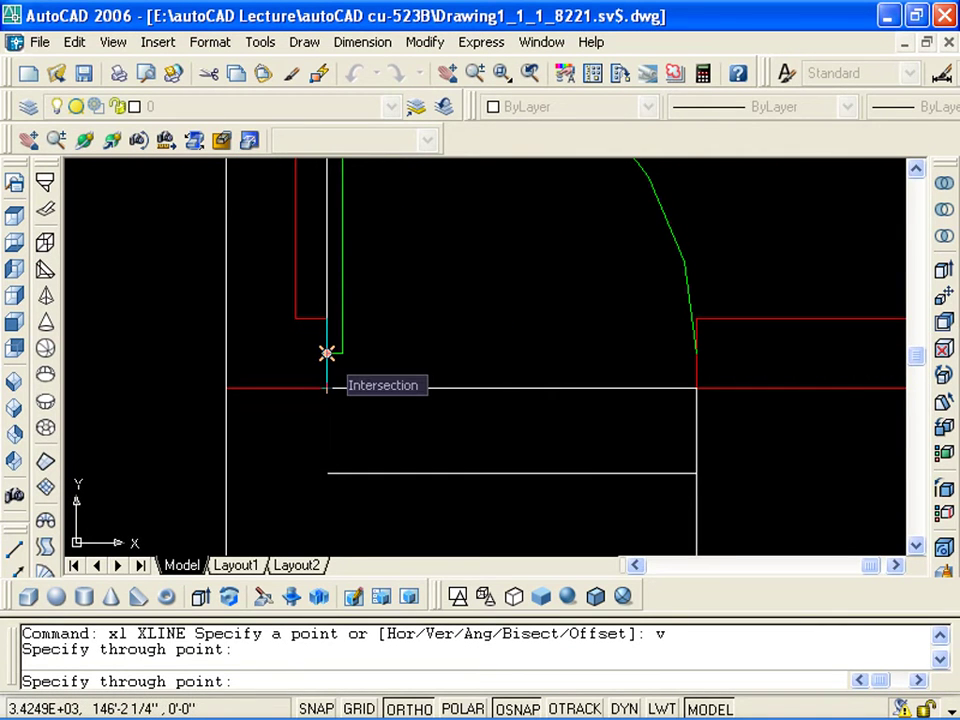
{"action": "left_click", "coordinate": [326, 353]}
{"action": "scroll", "coordinate": [507, 385], "scroll_direction": "down", "scroll_amount": 3}
Drop vertical construction lines from the window's left and right ends, then end XLINE
{"action": "middle_click_drag", "start_coordinate": [439, 371], "coordinate": [266, 381]}
{"action": "scroll", "coordinate": [310, 370], "scroll_direction": "up", "scroll_amount": 4}
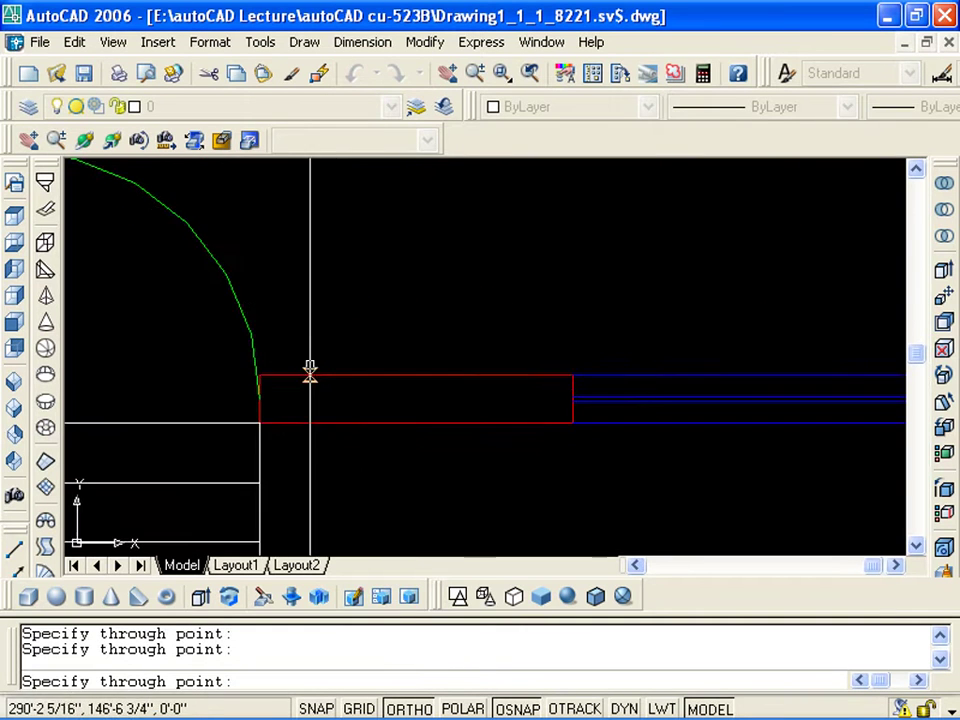
{"action": "scroll", "coordinate": [285, 398], "scroll_direction": "up", "scroll_amount": 2}
{"action": "scroll", "coordinate": [248, 399], "scroll_direction": "down", "scroll_amount": 3}
{"action": "middle_click_drag", "start_coordinate": [375, 403], "coordinate": [236, 317]}
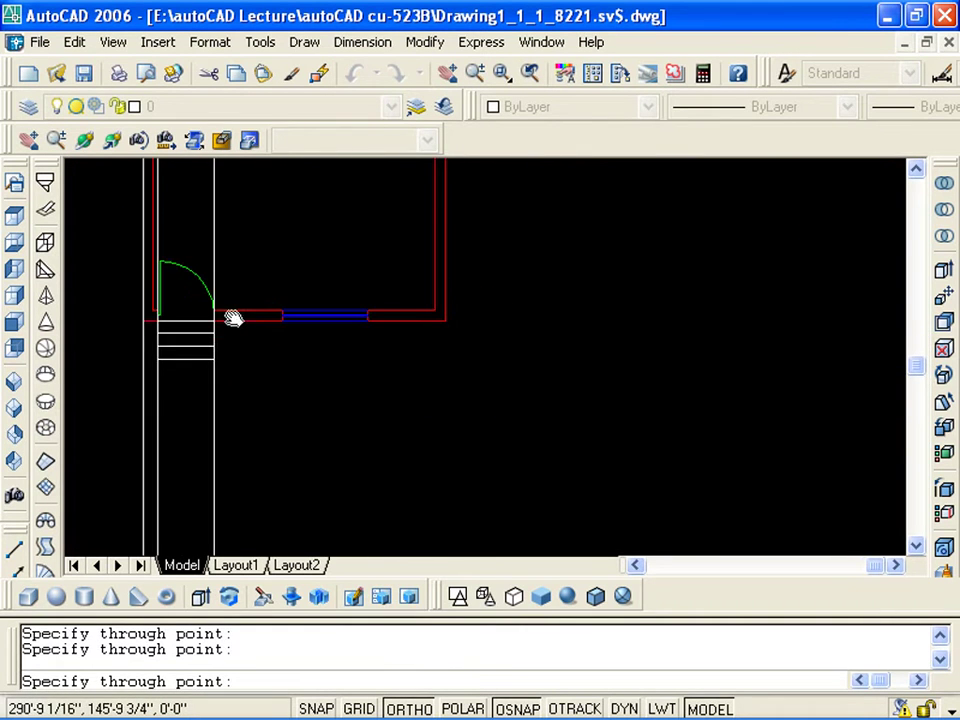
{"action": "scroll", "coordinate": [285, 321], "scroll_direction": "up", "scroll_amount": 4}
{"action": "left_click", "coordinate": [288, 350]}
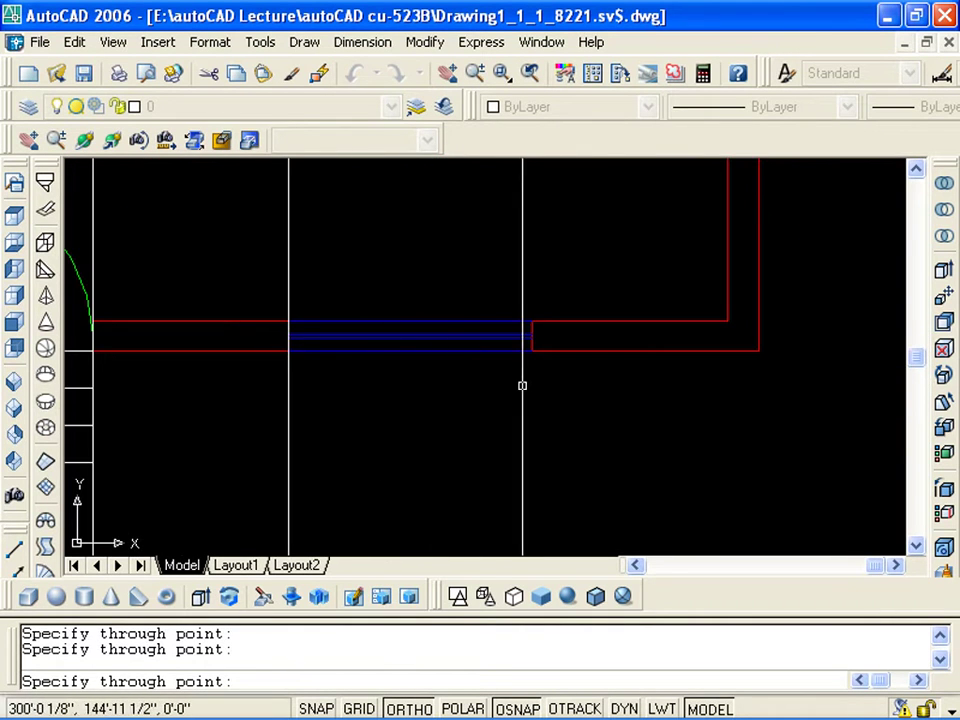
{"action": "left_click", "coordinate": [532, 350]}
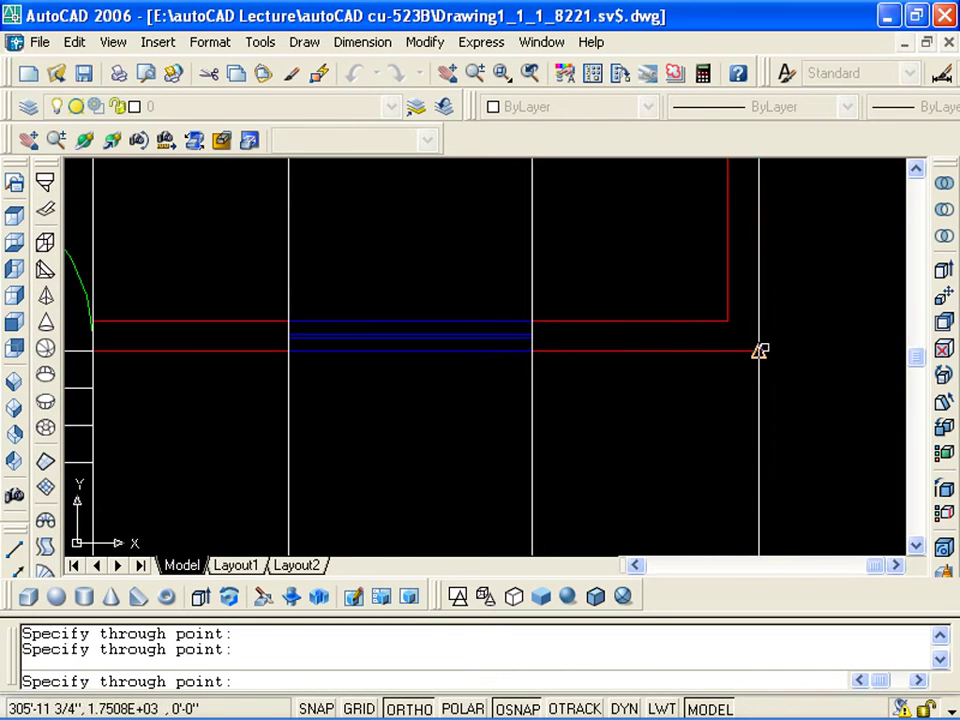
{"action": "scroll", "coordinate": [379, 480], "scroll_direction": "down", "scroll_amount": 3}
{"action": "mouse_move", "coordinate": [379, 480]}
{"action": "middle_mouse_down"}
{"action": "mouse_move", "coordinate": [400, 413]}
{"action": "mouse_move", "coordinate": [386, 379]}
{"action": "middle_mouse_up"}
{"action": "scroll", "coordinate": [343, 414], "scroll_direction": "down", "scroll_amount": 2}
{"action": "middle_click_drag", "start_coordinate": [343, 414], "coordinate": [375, 392]}
{"action": "scroll", "coordinate": [335, 434], "scroll_direction": "up", "scroll_amount": 3}
{"action": "key", "text": "Escape"}
Recentre the plan view and launch Match Properties
{"action": "scroll", "coordinate": [335, 434], "scroll_direction": "up", "scroll_amount": 2}
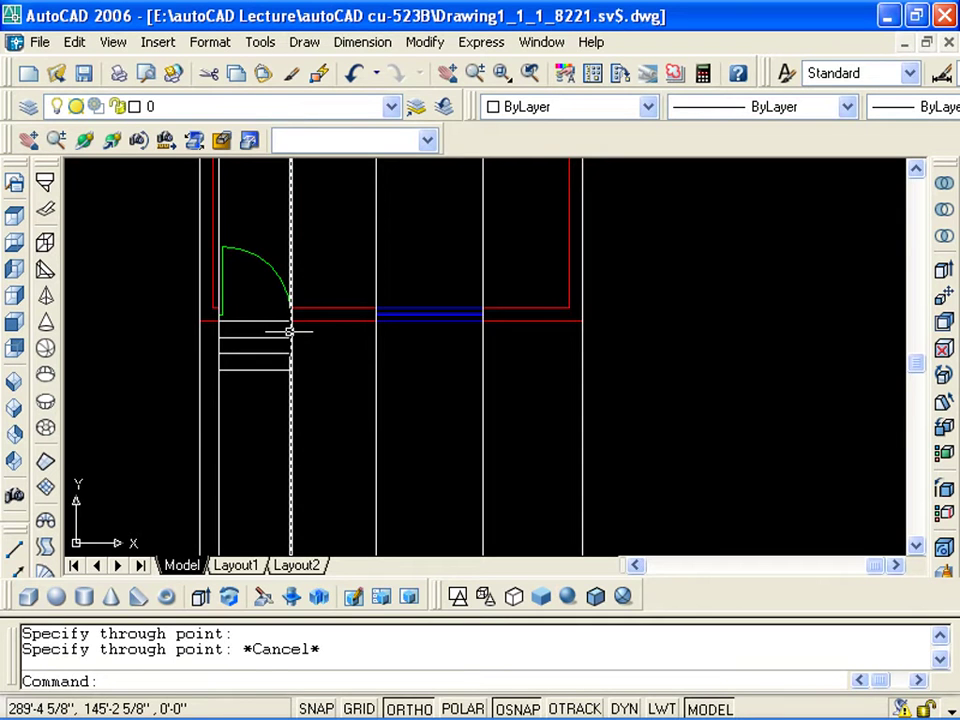
{"action": "scroll", "coordinate": [242, 465], "scroll_direction": "down", "scroll_amount": 2}
{"action": "mouse_move", "coordinate": [242, 484]}
{"action": "middle_mouse_down"}
{"action": "mouse_move", "coordinate": [268, 416]}
{"action": "mouse_move", "coordinate": [268, 380]}
{"action": "mouse_move", "coordinate": [268, 409]}
{"action": "mouse_move", "coordinate": [317, 366]}
{"action": "mouse_move", "coordinate": [296, 430]}
{"action": "middle_mouse_up"}
{"action": "scroll", "coordinate": [306, 385], "scroll_direction": "up", "scroll_amount": 1}
{"action": "key", "text": "Escape"}
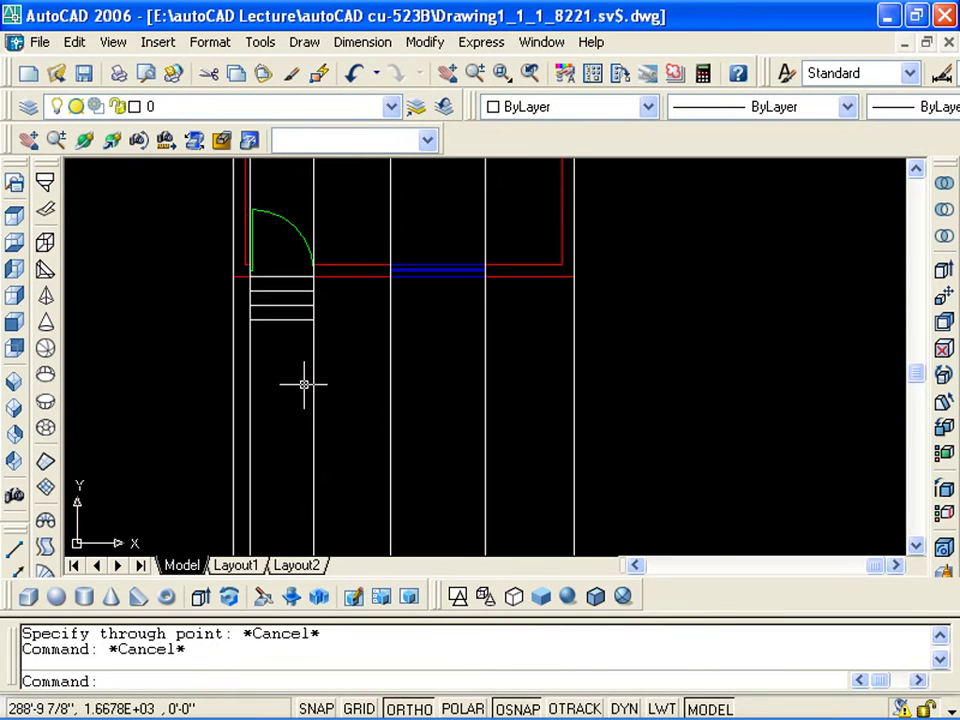
{"action": "key", "text": "alt+m"}
{"action": "key", "text": "m"}
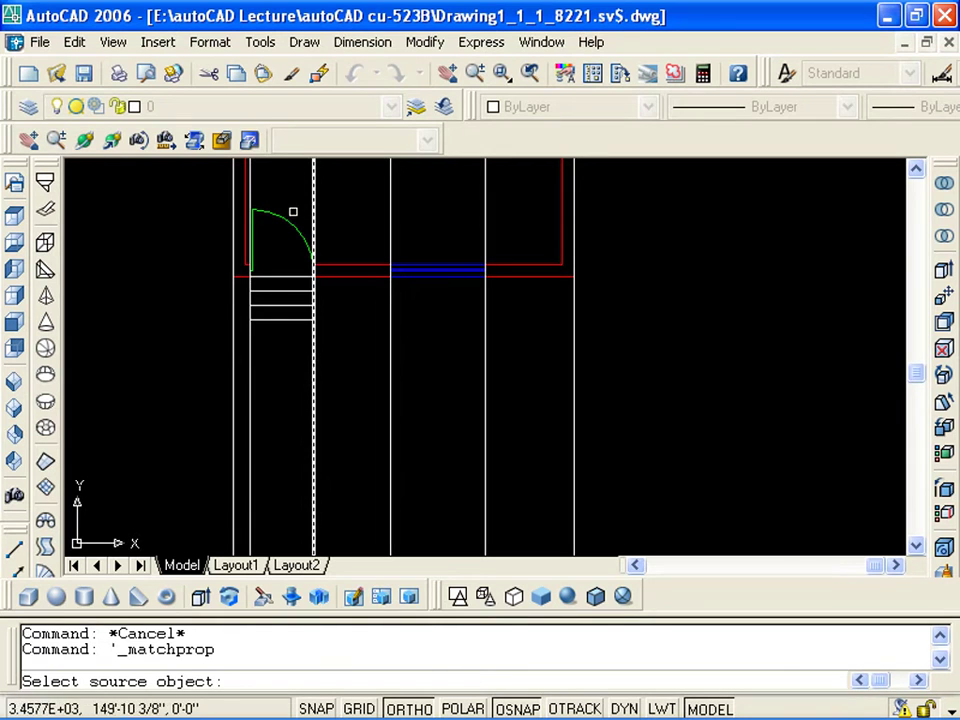
Make the two door construction lines green, matching the door arc
{"action": "left_click", "coordinate": [285, 217]}
{"action": "left_click", "coordinate": [313, 350]}
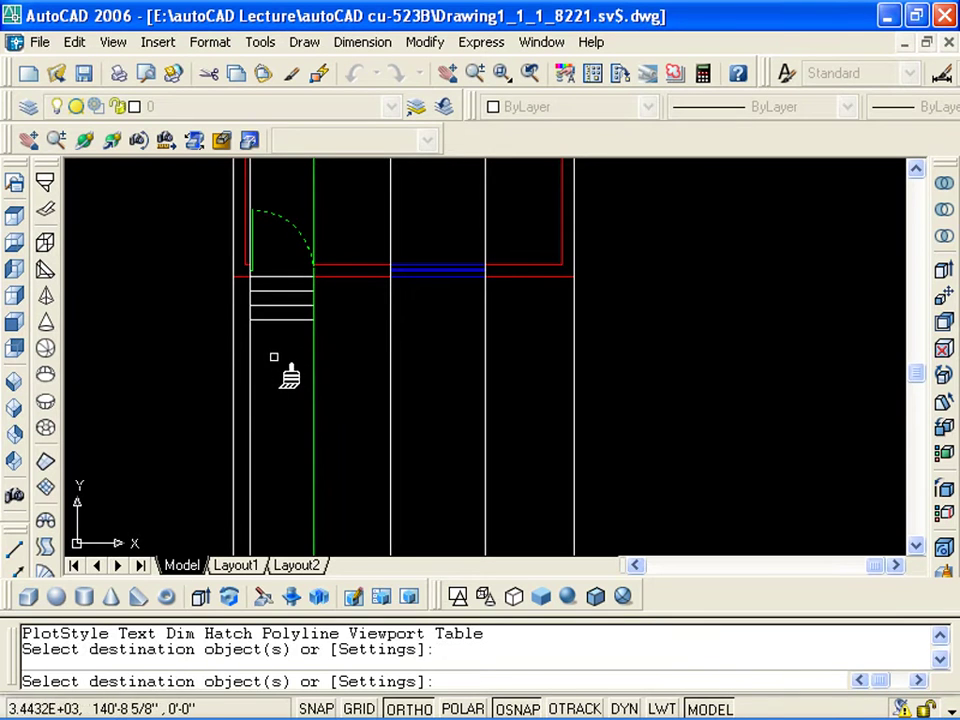
{"action": "left_click", "coordinate": [252, 362]}
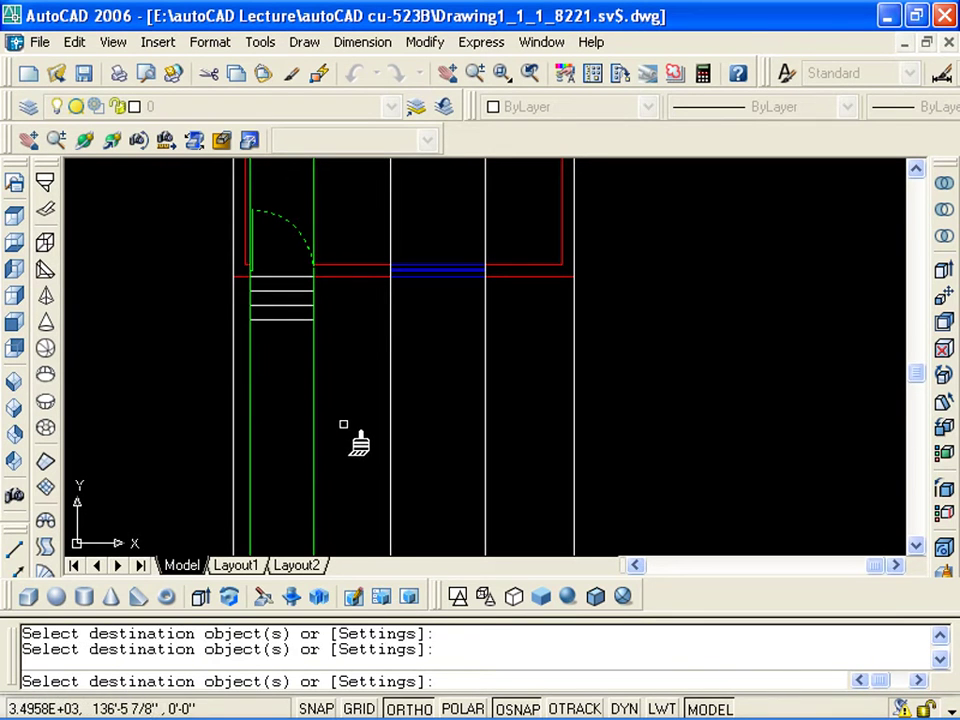
{"action": "key", "text": "Return"}
{"action": "key", "text": "Return"}
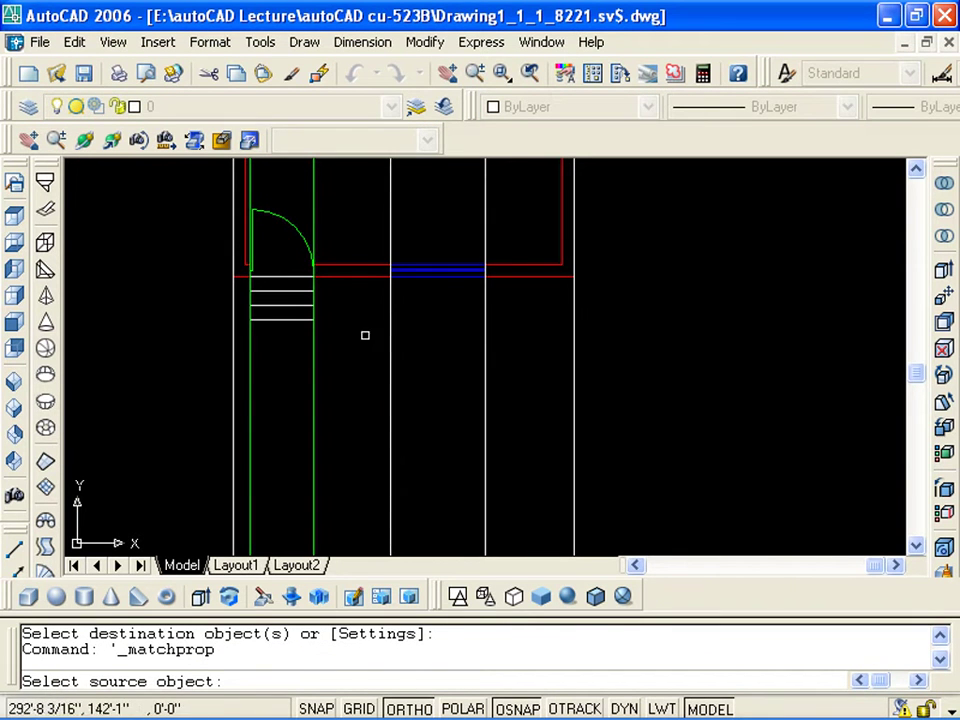
Make the window's left and right construction lines blue, matching the window lines
{"action": "left_click", "coordinate": [438, 268]}
{"action": "left_click", "coordinate": [398, 325]}
{"action": "left_click", "coordinate": [382, 335]}
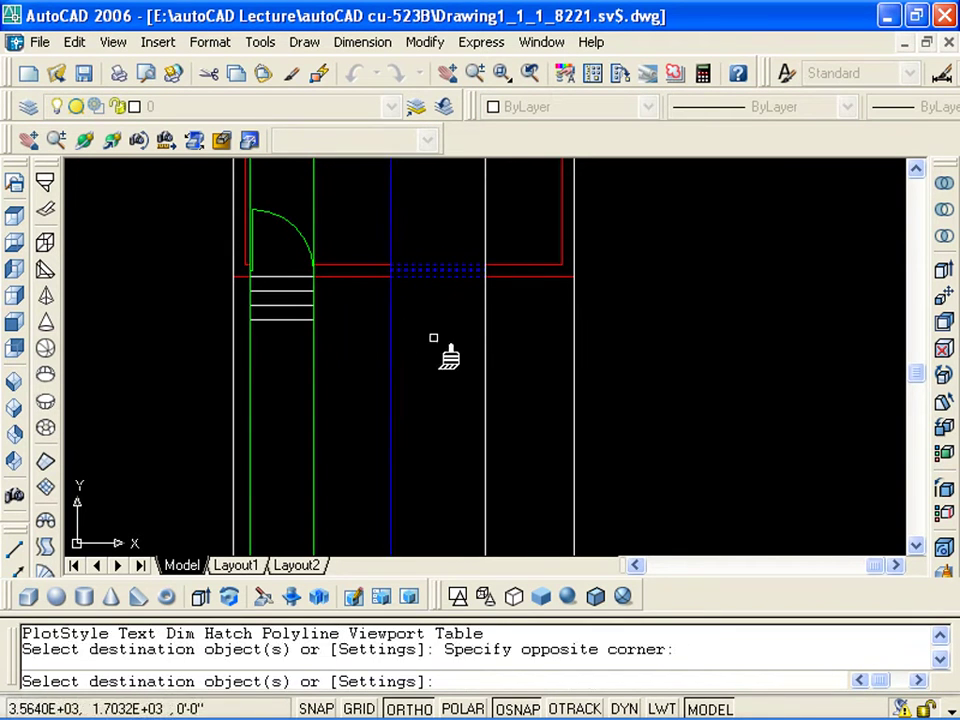
{"action": "left_click", "coordinate": [483, 337]}
{"action": "scroll", "coordinate": [392, 390], "scroll_direction": "down", "scroll_amount": 1}
{"action": "key", "text": "Escape"}
{"action": "key", "text": "Escape"}
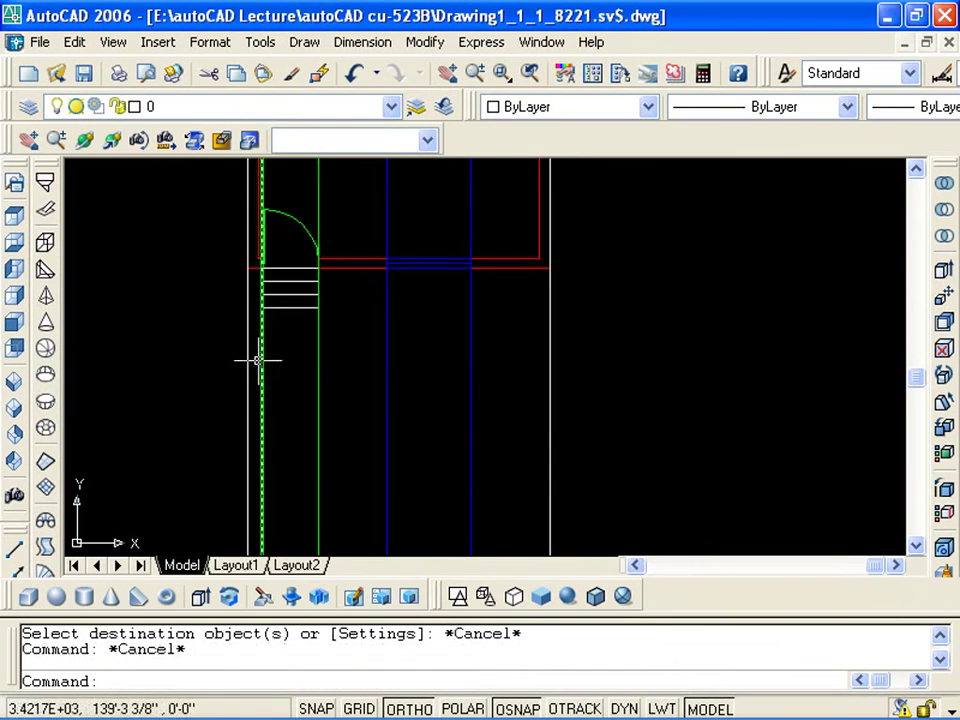
Make the left and right wall construction lines red, matching a wall line
{"action": "left_click", "coordinate": [319, 73]}
{"action": "left_click", "coordinate": [516, 267]}
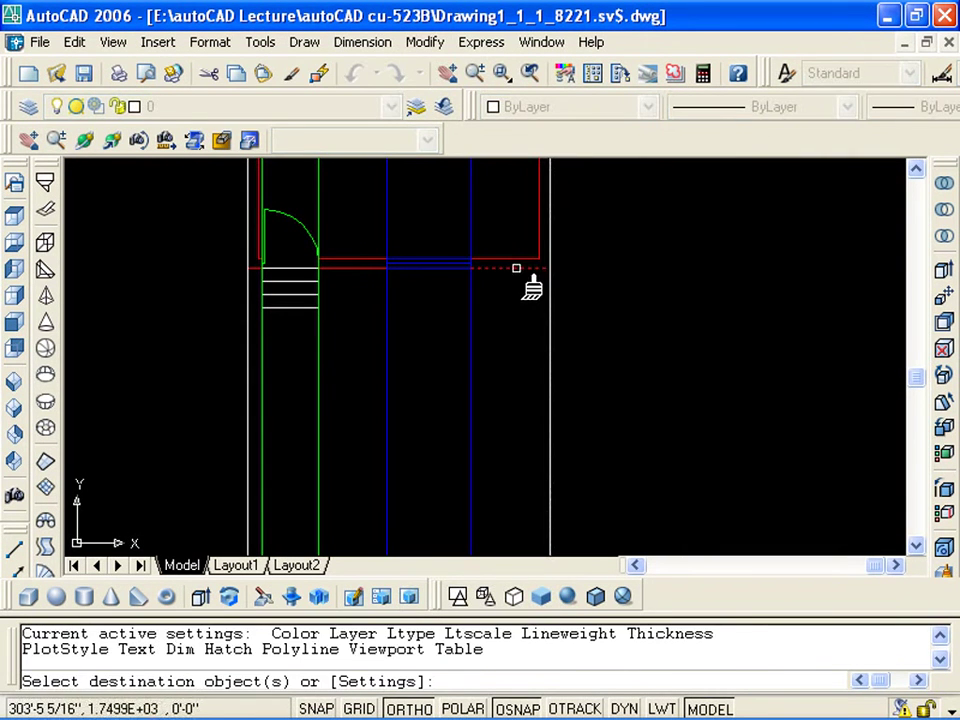
{"action": "left_click", "coordinate": [550, 339]}
{"action": "left_click", "coordinate": [246, 387]}
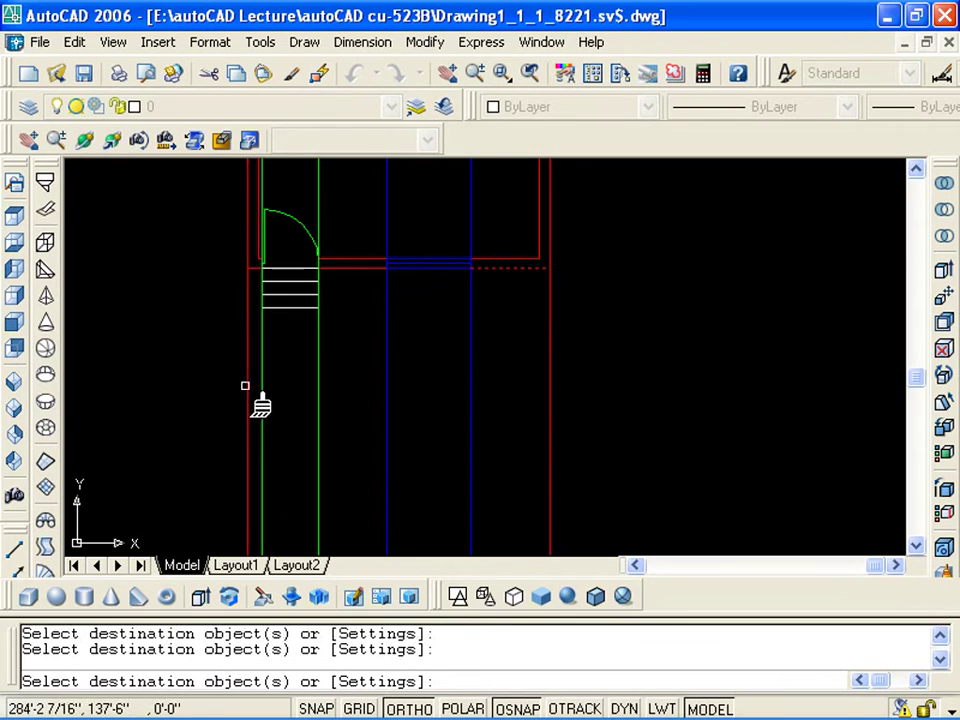
{"action": "scroll", "coordinate": [366, 396], "scroll_direction": "up", "scroll_amount": 1}
{"action": "key", "text": "Escape"}
{"action": "mouse_move", "coordinate": [363, 402]}
{"action": "middle_mouse_down"}
{"action": "mouse_move", "coordinate": [367, 352]}
{"action": "mouse_move", "coordinate": [397, 374]}
{"action": "middle_mouse_up"}
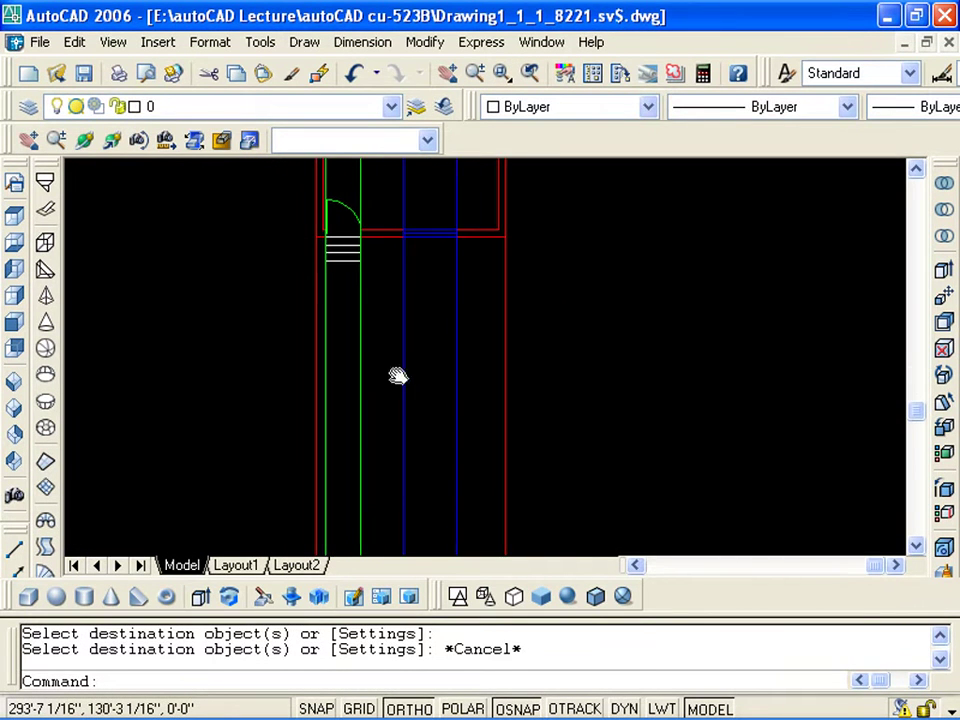
{"action": "type", "text": "l"}
{"action": "key", "text": "Return"}
{"action": "left_click", "coordinate": [575, 473]}
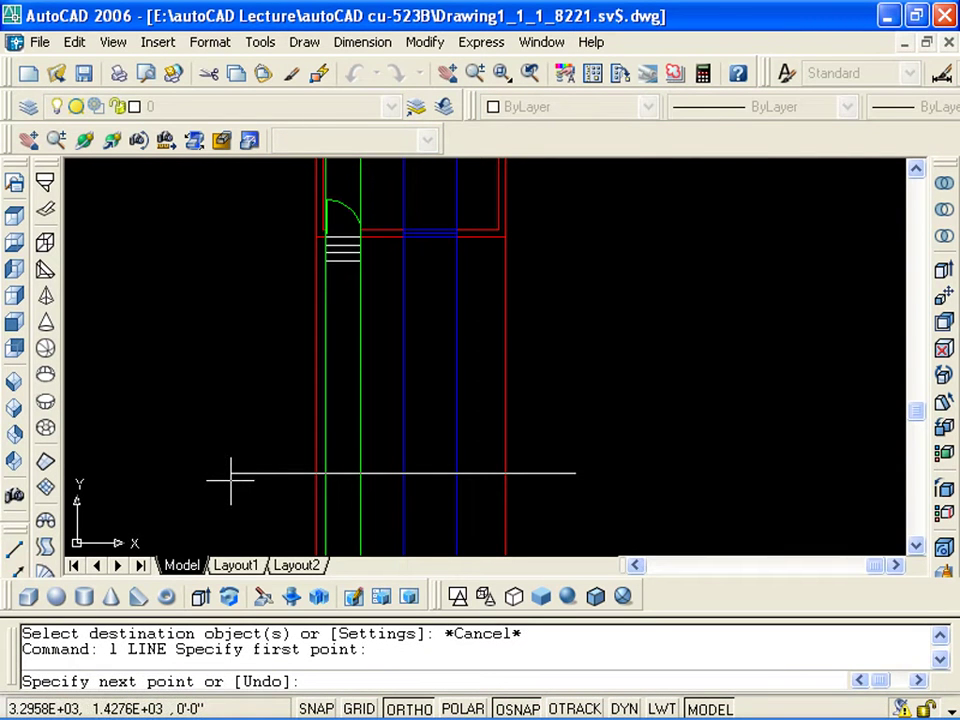
{"action": "left_click", "coordinate": [253, 473]}
{"action": "key", "text": "Escape"}
{"action": "scroll", "coordinate": [229, 420], "scroll_direction": "up", "scroll_amount": 3}
{"action": "scroll", "coordinate": [229, 420], "scroll_direction": "down", "scroll_amount": 4}
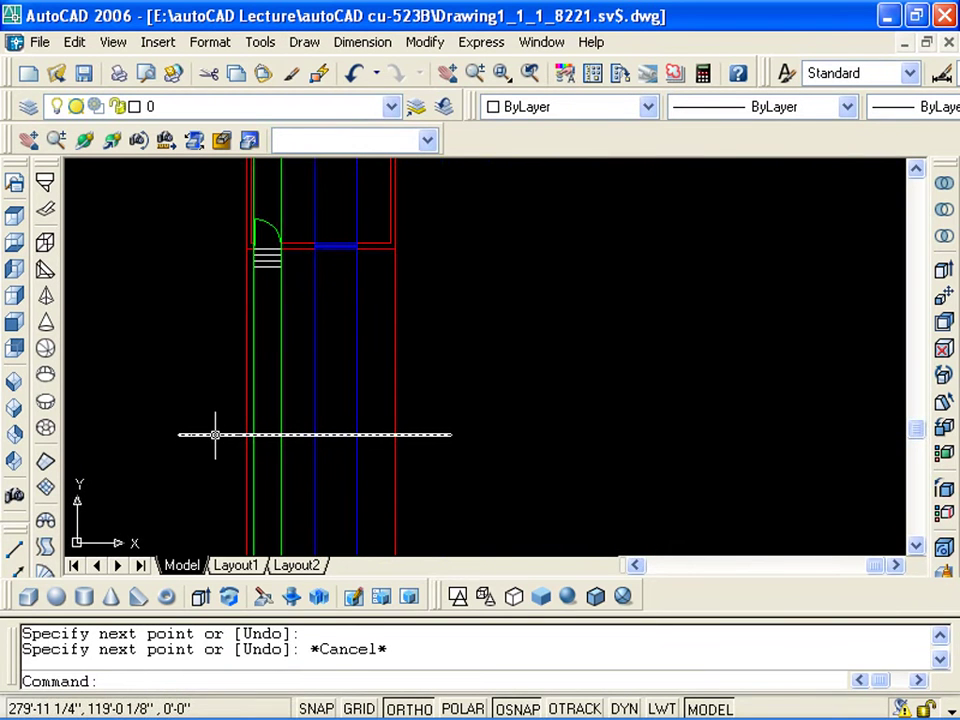
{"action": "scroll", "coordinate": [261, 467], "scroll_direction": "up", "scroll_amount": 2}
{"action": "middle_click_drag", "start_coordinate": [184, 527], "coordinate": [156, 510]}
{"action": "scroll", "coordinate": [156, 441], "scroll_direction": "up", "scroll_amount": 2}
{"action": "scroll", "coordinate": [151, 441], "scroll_direction": "up", "scroll_amount": 1}
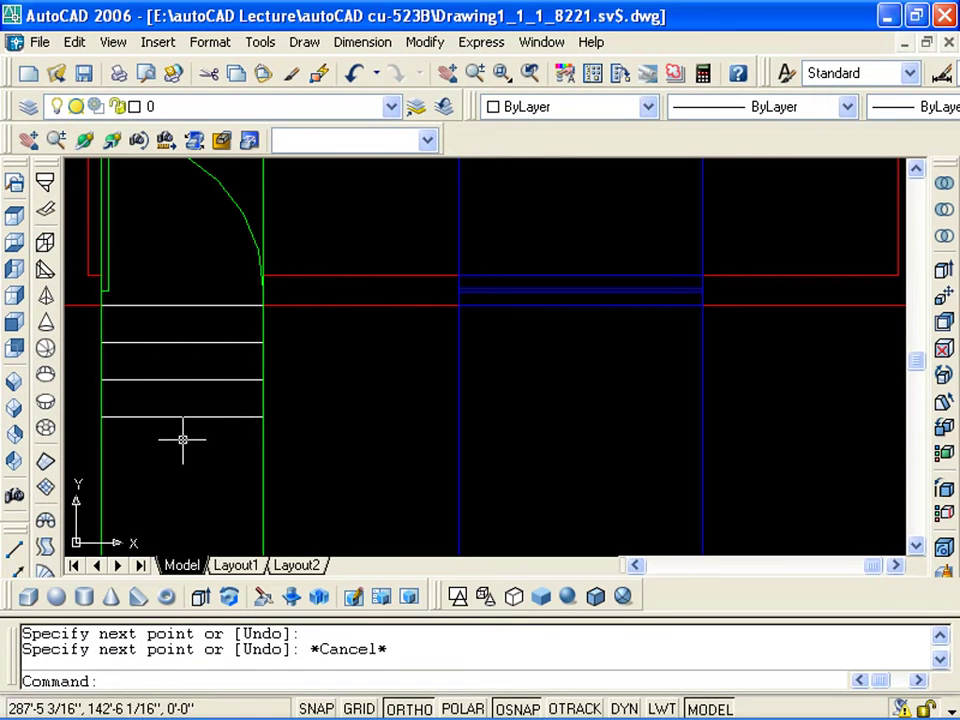
{"action": "scroll", "coordinate": [220, 402], "scroll_direction": "down", "scroll_amount": 4}
{"action": "mouse_move", "coordinate": [220, 402]}
{"action": "middle_mouse_down"}
{"action": "mouse_move", "coordinate": [240, 388]}
{"action": "mouse_move", "coordinate": [249, 471]}
{"action": "middle_mouse_up"}
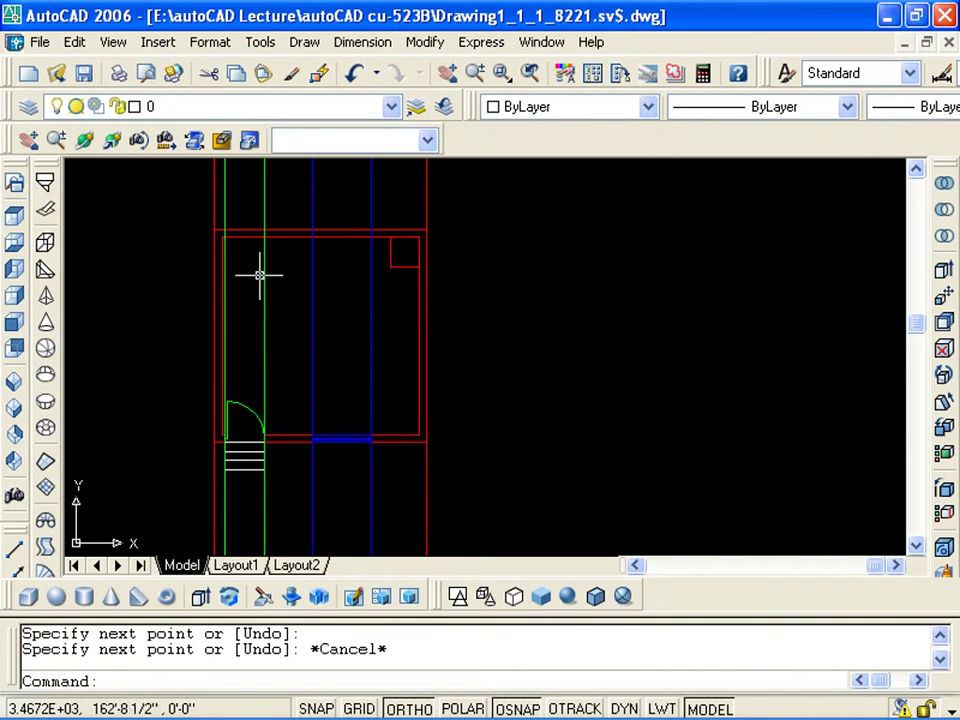
{"action": "mouse_move", "coordinate": [289, 399]}
{"action": "middle_mouse_down"}
{"action": "mouse_move", "coordinate": [349, 321]}
{"action": "mouse_move", "coordinate": [336, 349]}
{"action": "mouse_move", "coordinate": [304, 363]}
{"action": "middle_mouse_up"}
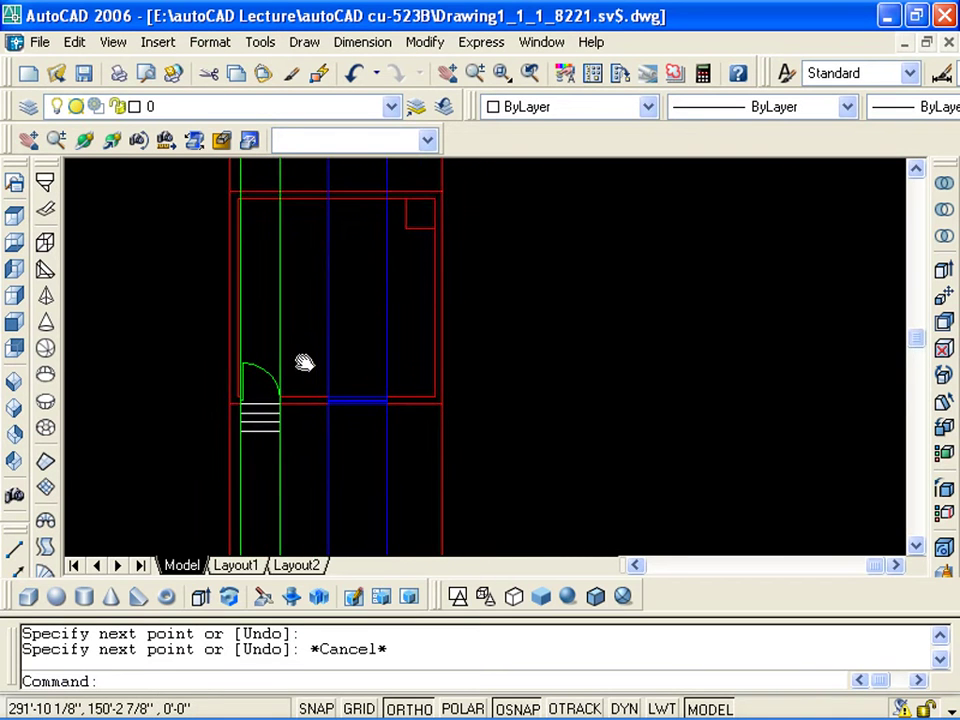
{"action": "scroll", "coordinate": [328, 401], "scroll_direction": "down", "scroll_amount": 1}
{"action": "scroll", "coordinate": [270, 385], "scroll_direction": "down", "scroll_amount": 1}
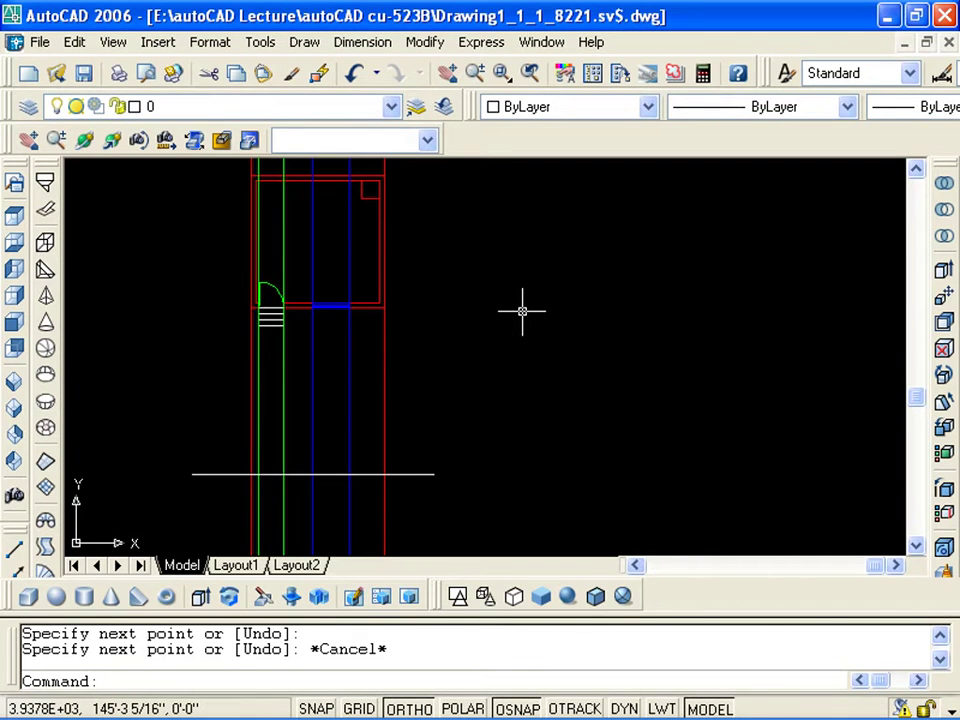
{"action": "mouse_move", "coordinate": [274, 354]}
{"action": "middle_mouse_down"}
{"action": "mouse_move", "coordinate": [323, 338]}
{"action": "mouse_move", "coordinate": [317, 306]}
{"action": "middle_mouse_up"}
{"action": "scroll", "coordinate": [326, 334], "scroll_direction": "up", "scroll_amount": 2}
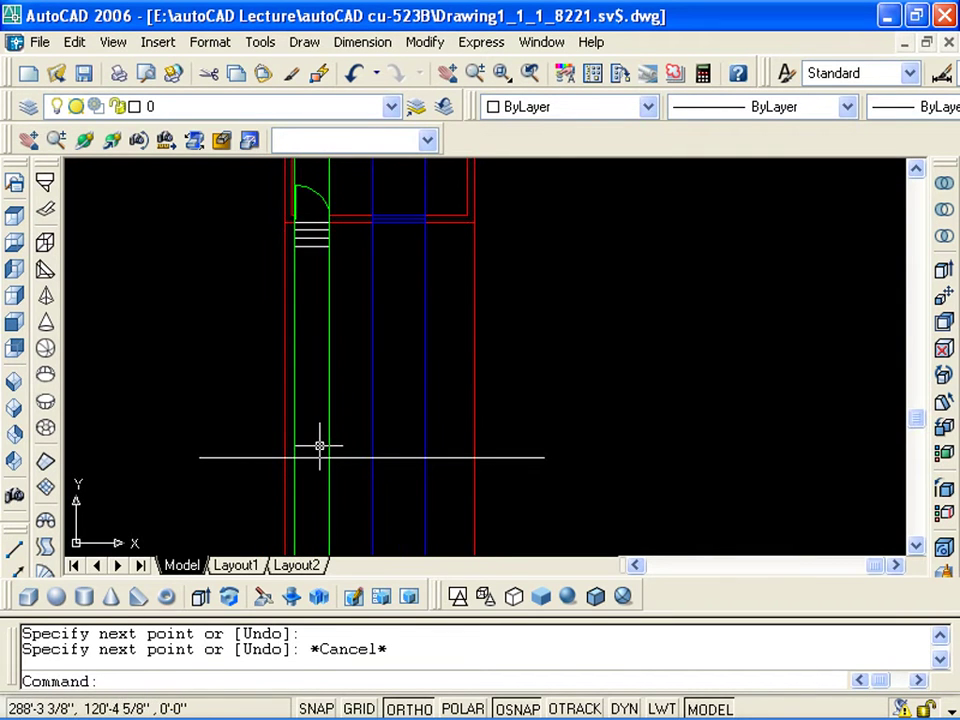
{"action": "scroll", "coordinate": [315, 450], "scroll_direction": "up", "scroll_amount": 2}
{"action": "mouse_move", "coordinate": [315, 450]}
{"action": "middle_mouse_down"}
{"action": "mouse_move", "coordinate": [283, 545]}
{"action": "mouse_move", "coordinate": [284, 510]}
{"action": "middle_mouse_up"}
{"action": "scroll", "coordinate": [300, 508], "scroll_direction": "up", "scroll_amount": 2}
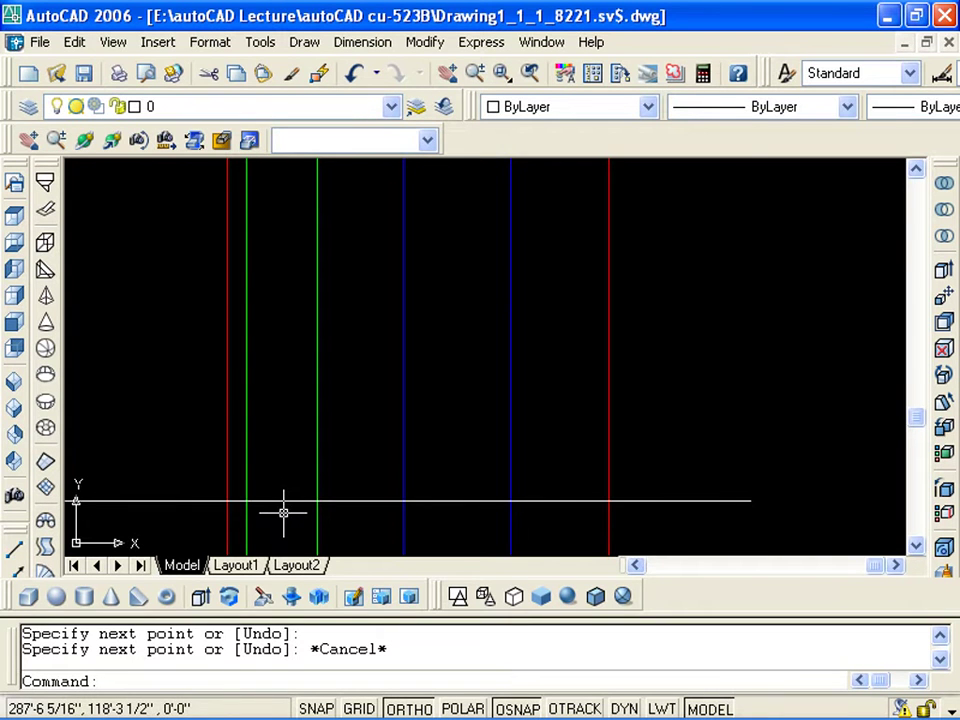
{"action": "scroll", "coordinate": [280, 513], "scroll_direction": "down", "scroll_amount": 2}
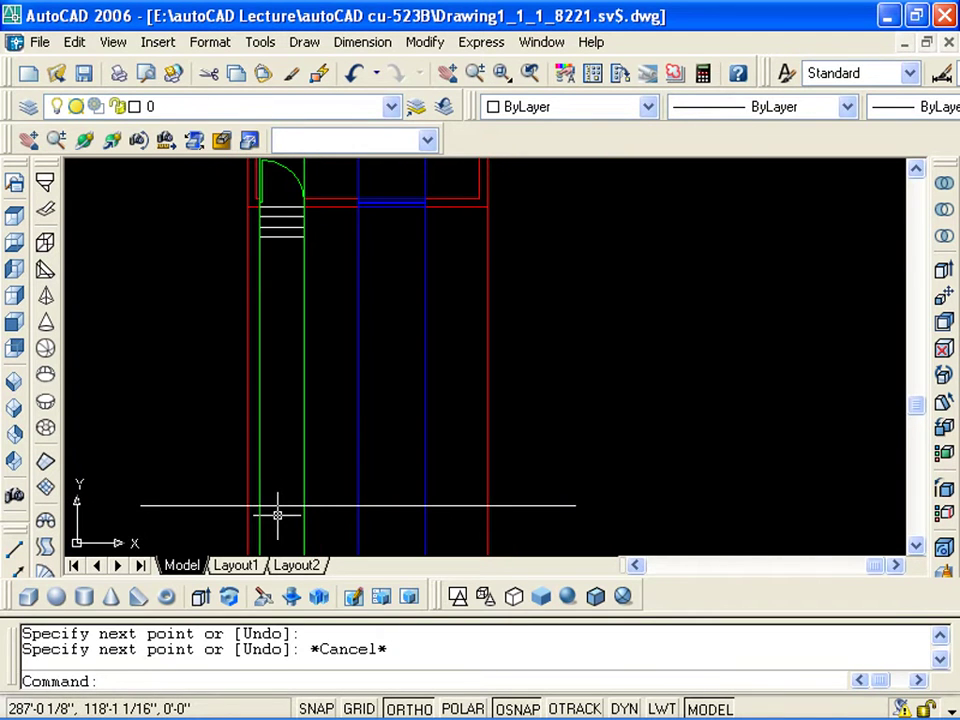
{"action": "key", "text": "Escape"}
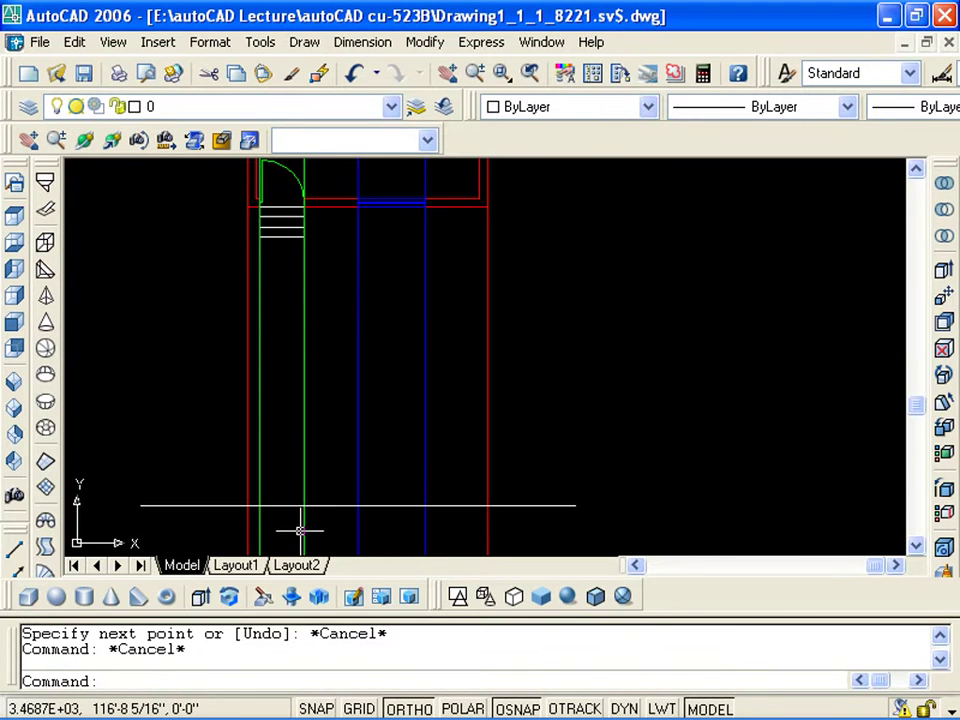
Offset the base line 2 upward to create the first parallel line
{"action": "key", "text": "Escape"}
{"action": "type", "text": "o"}
{"action": "key", "text": "Return"}
{"action": "type", "text": "2"}
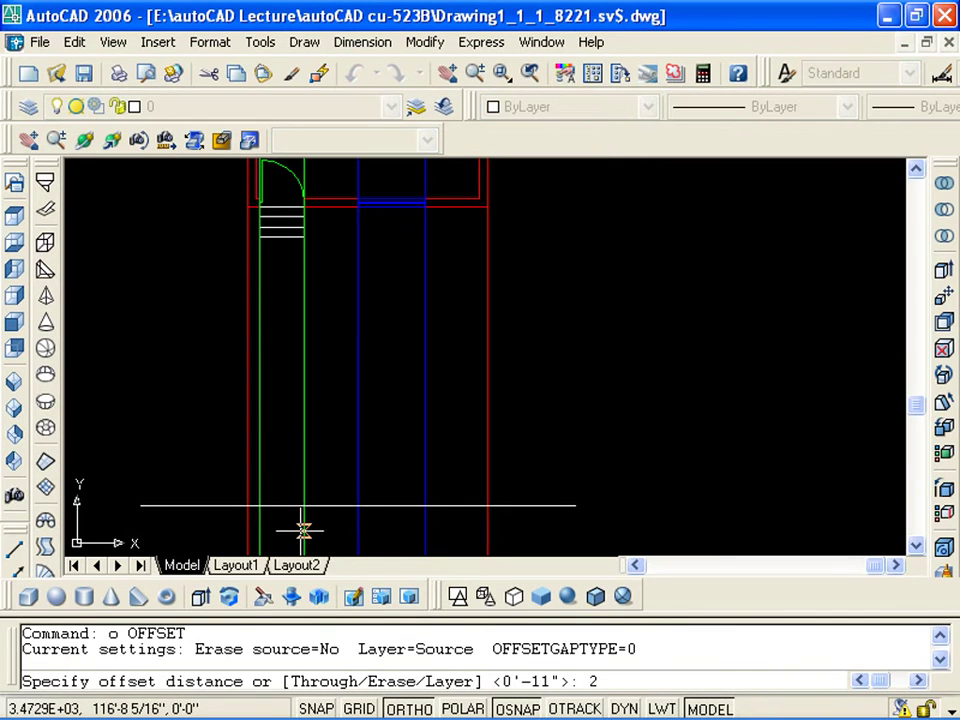
{"action": "key", "text": "Return"}
{"action": "left_click", "coordinate": [319, 505]}
{"action": "left_click", "coordinate": [334, 435]}
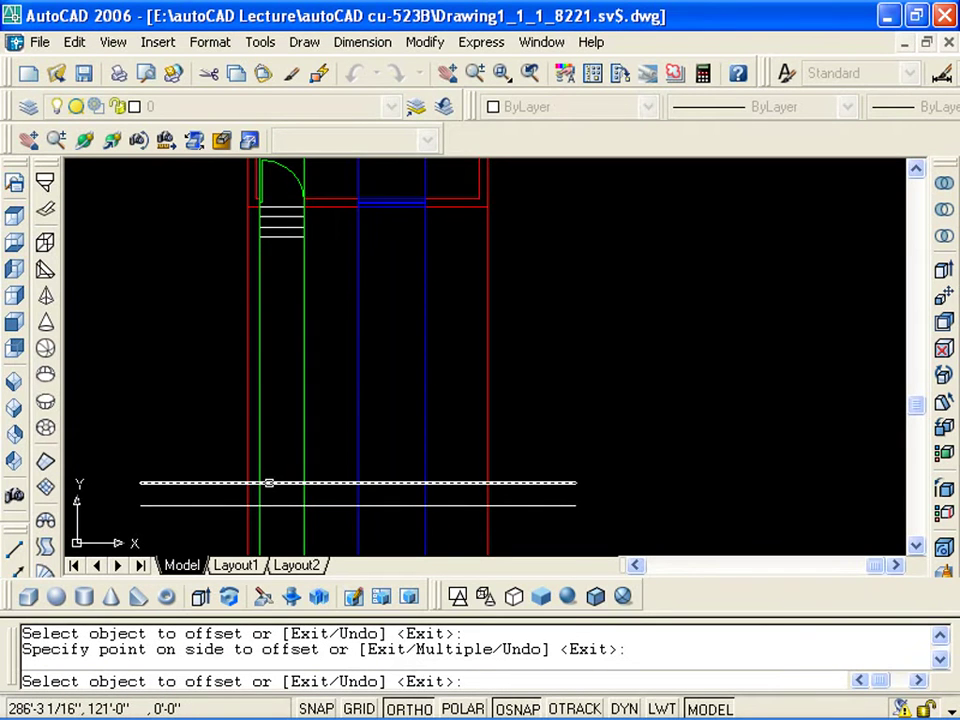
{"action": "key", "text": "Escape"}
{"action": "scroll", "coordinate": [302, 480], "scroll_direction": "up", "scroll_amount": 2}
{"action": "scroll", "coordinate": [321, 499], "scroll_direction": "down", "scroll_amount": 3}
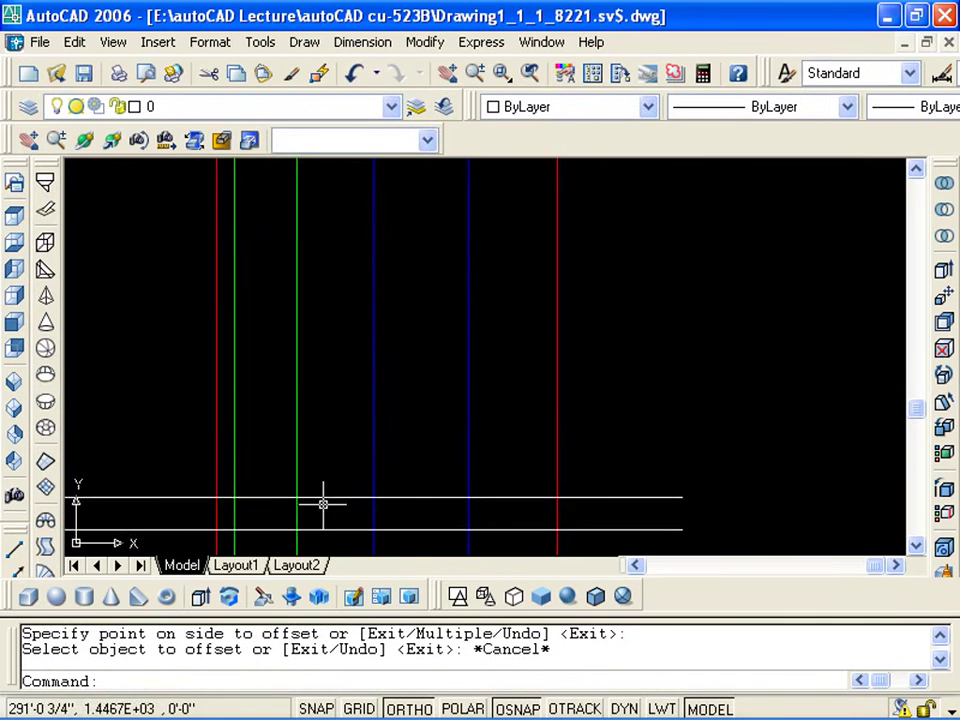
{"action": "middle_click_drag", "start_coordinate": [321, 499], "coordinate": [320, 508]}
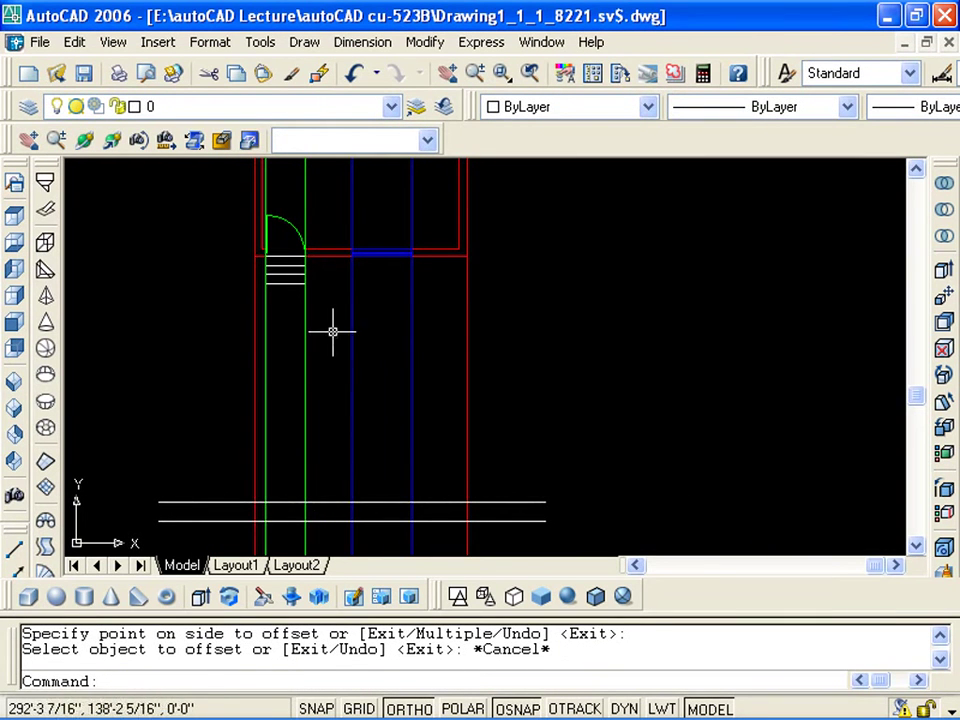
Offset the new line 11' upward to create the top line
{"action": "key", "text": "Escape"}
{"action": "key", "text": "Escape"}
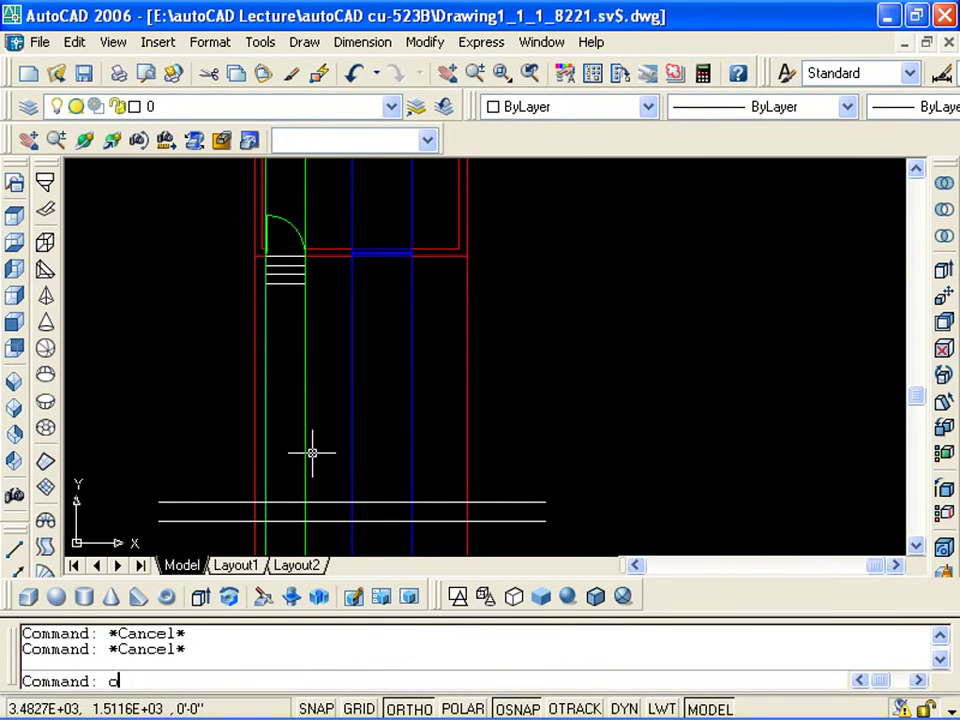
{"action": "type", "text": "o"}
{"action": "key", "text": "Return"}
{"action": "type", "text": "'"}
{"action": "key", "text": "Return"}
{"action": "left_click", "coordinate": [311, 502]}
{"action": "left_click", "coordinate": [334, 433]}
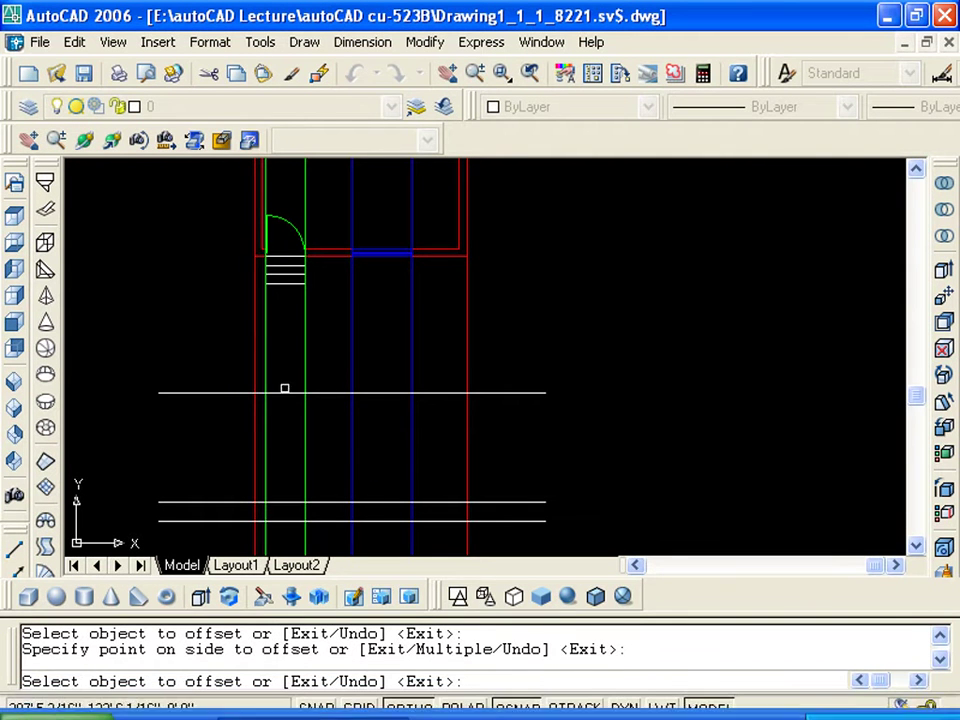
{"action": "middle_click_drag", "start_coordinate": [255, 466], "coordinate": [283, 407]}
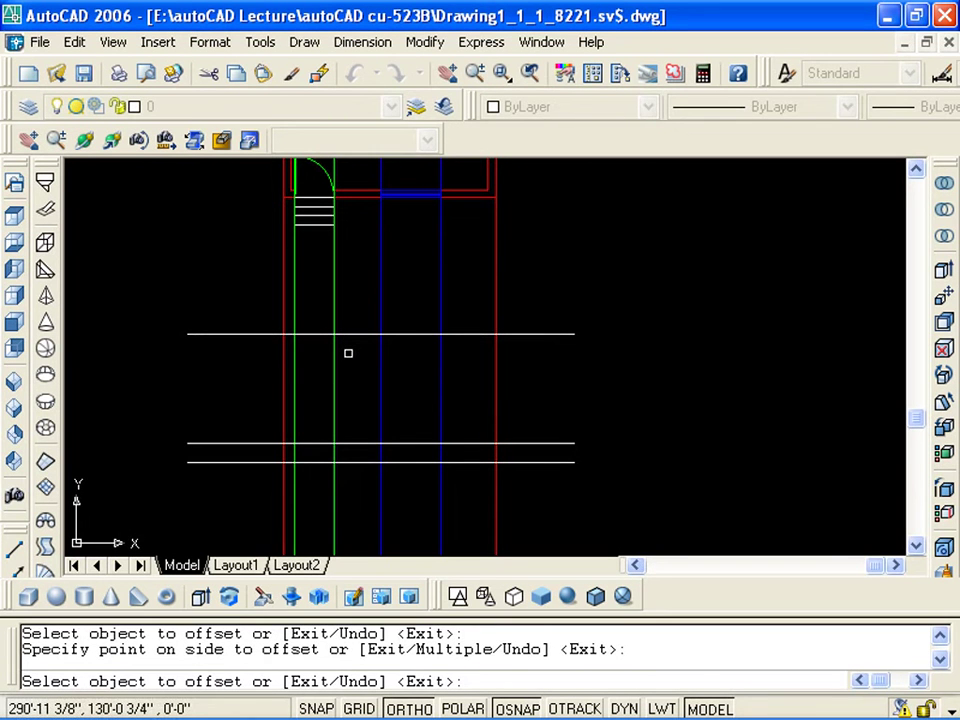
{"action": "type", "text": "t"}
Start TRIM and select all nine lines as cutting edges
{"action": "key", "text": "Return"}
{"action": "left_click", "coordinate": [527, 506]}
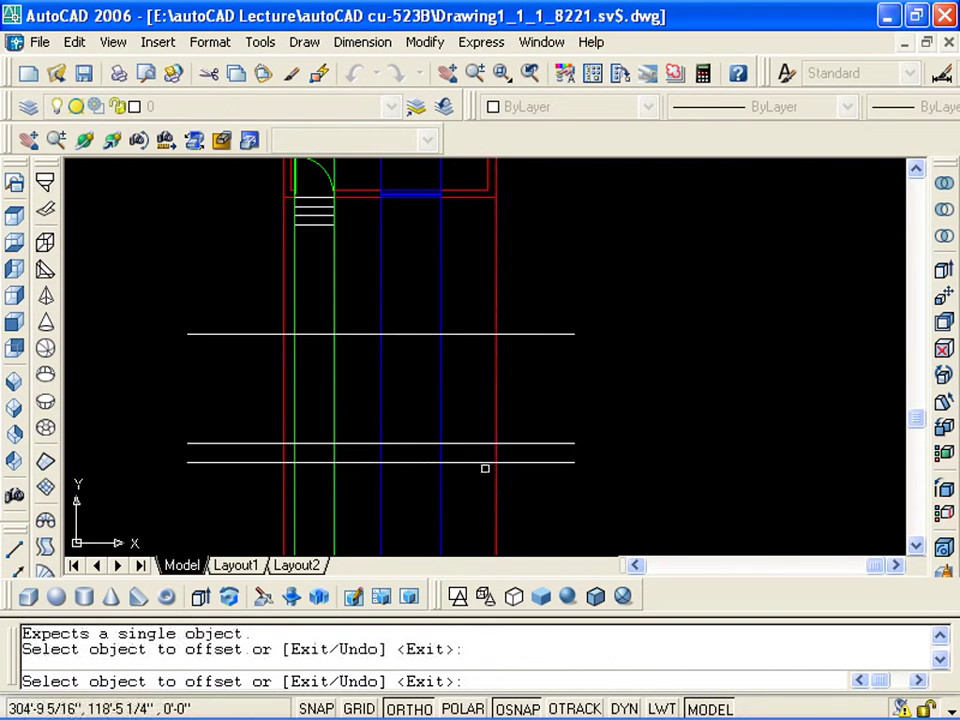
{"action": "key", "text": "Escape"}
{"action": "type", "text": "tr"}
{"action": "key", "text": "Return"}
{"action": "left_click", "coordinate": [542, 510]}
{"action": "left_click", "coordinate": [246, 294]}
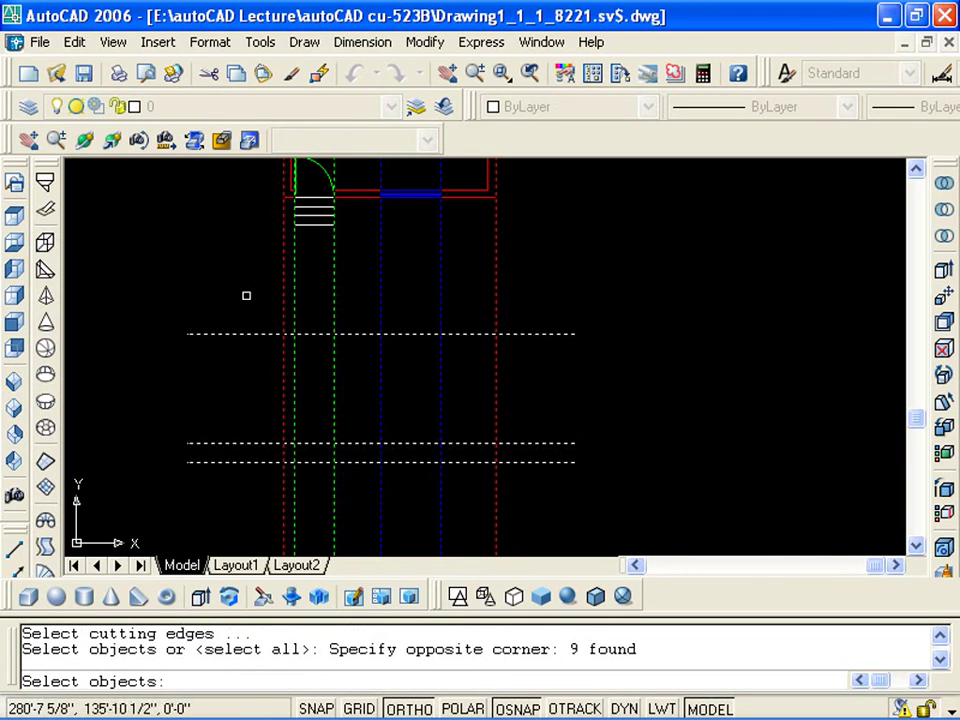
{"action": "key", "text": "Escape"}
{"action": "key", "text": "Escape"}
{"action": "middle_click_drag", "start_coordinate": [274, 413], "coordinate": [277, 378]}
{"action": "type", "text": "d"}
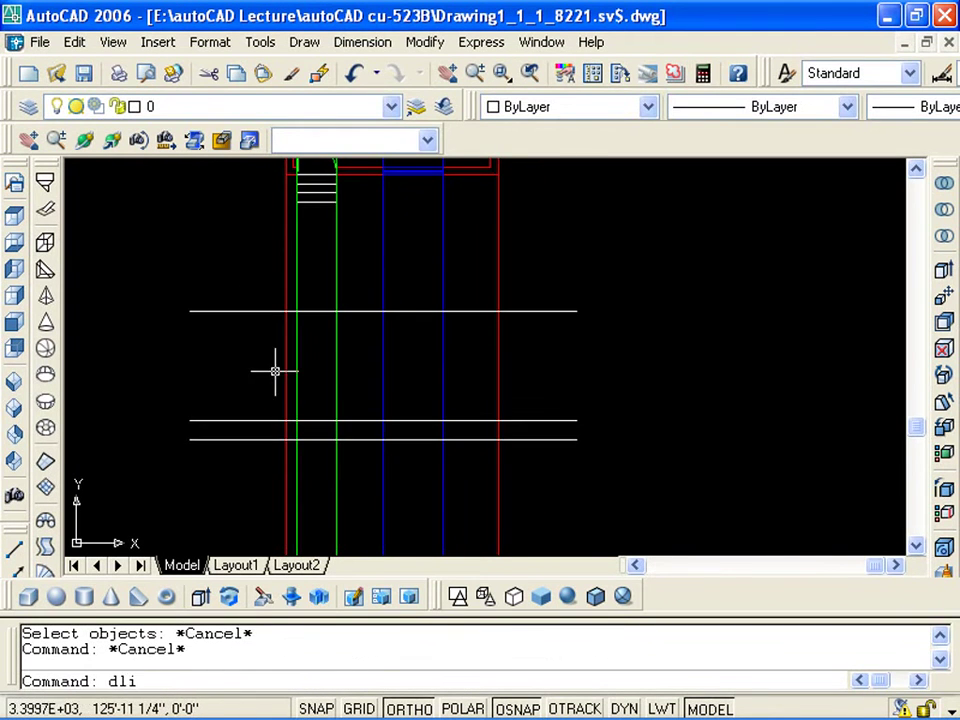
{"action": "key", "text": "Return"}
{"action": "scroll", "coordinate": [280, 355], "scroll_direction": "up", "scroll_amount": 2}
{"action": "left_click", "coordinate": [287, 292]}
{"action": "left_click", "coordinate": [287, 447]}
{"action": "left_click", "coordinate": [220, 405]}
{"action": "key", "text": "Return"}
{"action": "key", "text": "Return"}
{"action": "key", "text": "Escape"}
{"action": "left_click", "coordinate": [289, 482]}
{"action": "key", "text": "Escape"}
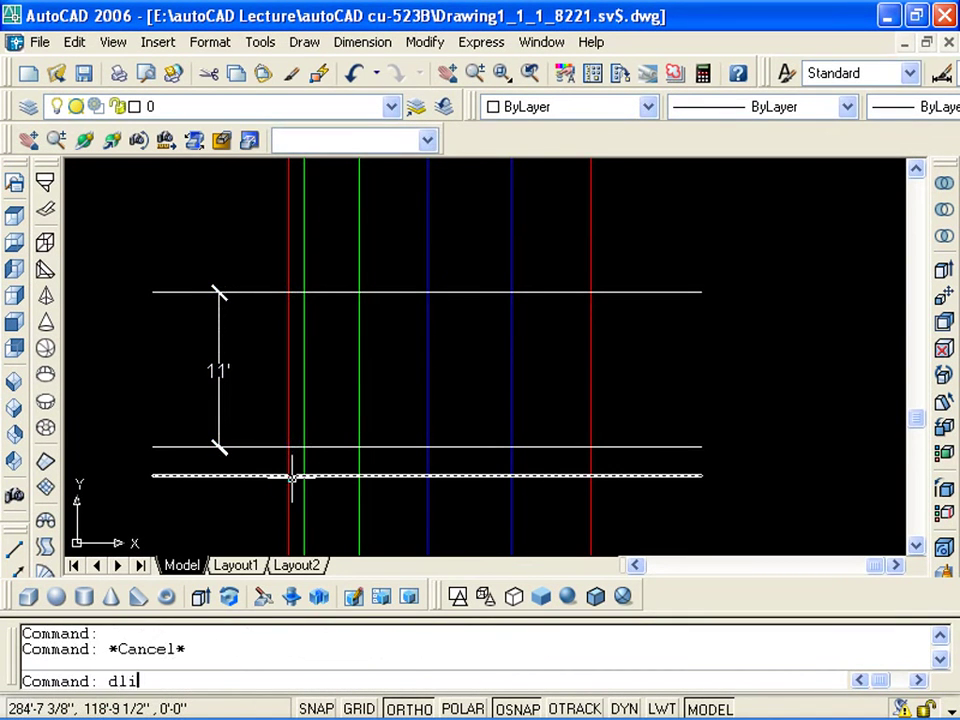
{"action": "key", "text": "Return"}
{"action": "left_click", "coordinate": [287, 446]}
{"action": "left_click", "coordinate": [287, 475]}
{"action": "left_click", "coordinate": [101, 478]}
{"action": "key", "text": "Escape"}
{"action": "middle_click_drag", "start_coordinate": [257, 503], "coordinate": [202, 428]}
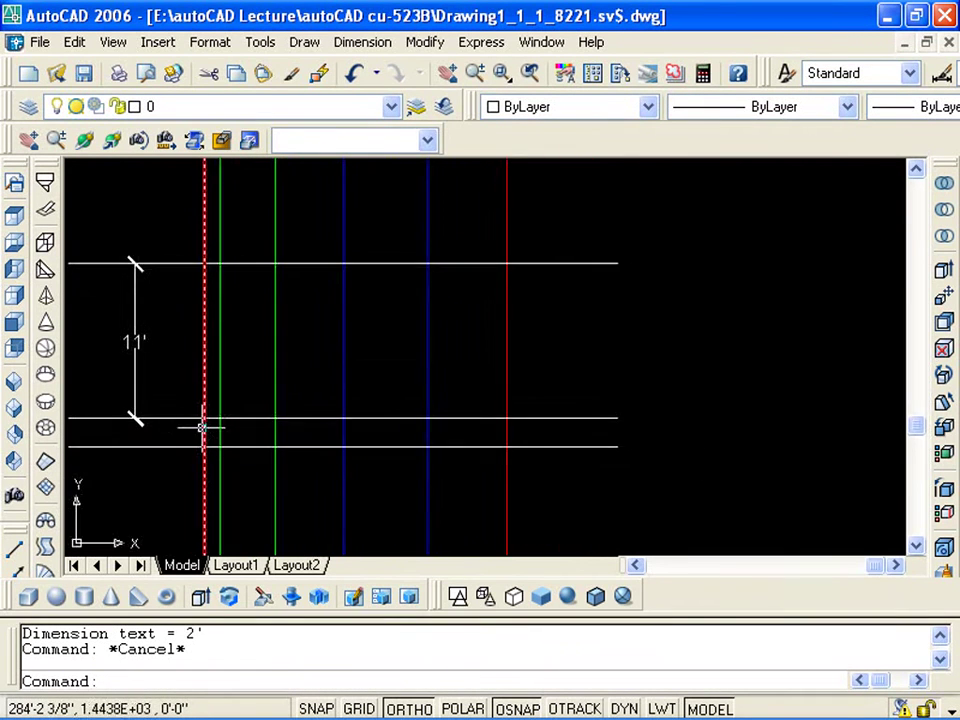
{"action": "scroll", "coordinate": [150, 410], "scroll_direction": "down", "scroll_amount": 2}
{"action": "left_click", "coordinate": [105, 375]}
{"action": "middle_click_drag", "start_coordinate": [107, 375], "coordinate": [315, 338]}
{"action": "key", "text": "Delete"}
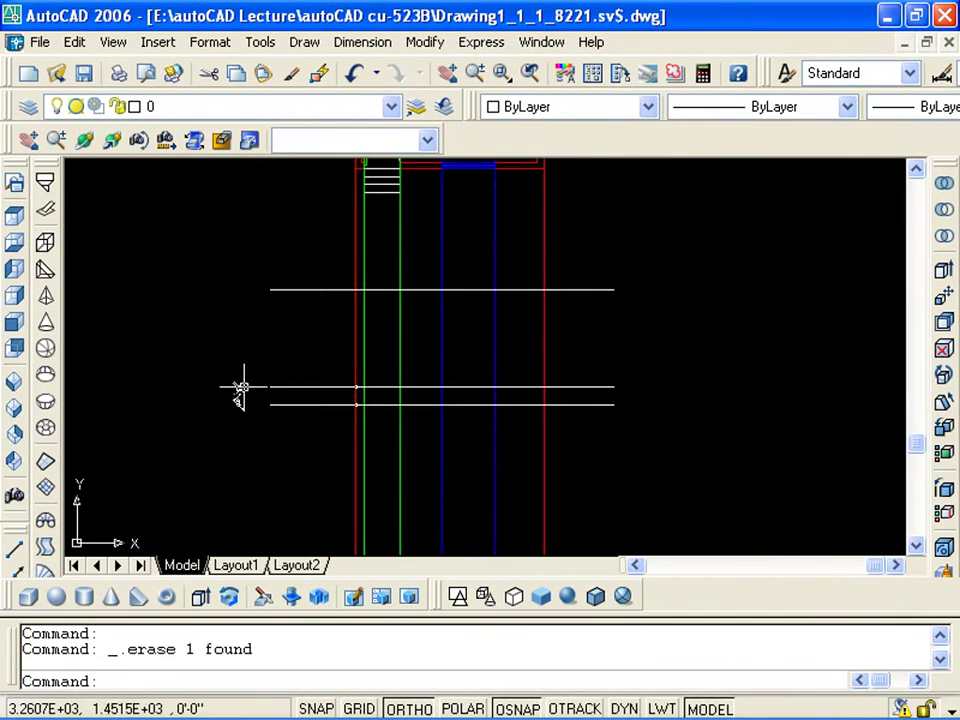
{"action": "mouse_move", "coordinate": [235, 398]}
{"action": "middle_mouse_down"}
{"action": "mouse_move", "coordinate": [270, 400]}
{"action": "mouse_move", "coordinate": [268, 431]}
{"action": "middle_mouse_up"}
{"action": "key", "text": "Escape"}
{"action": "key", "text": "Escape"}
{"action": "type", "text": "r"}
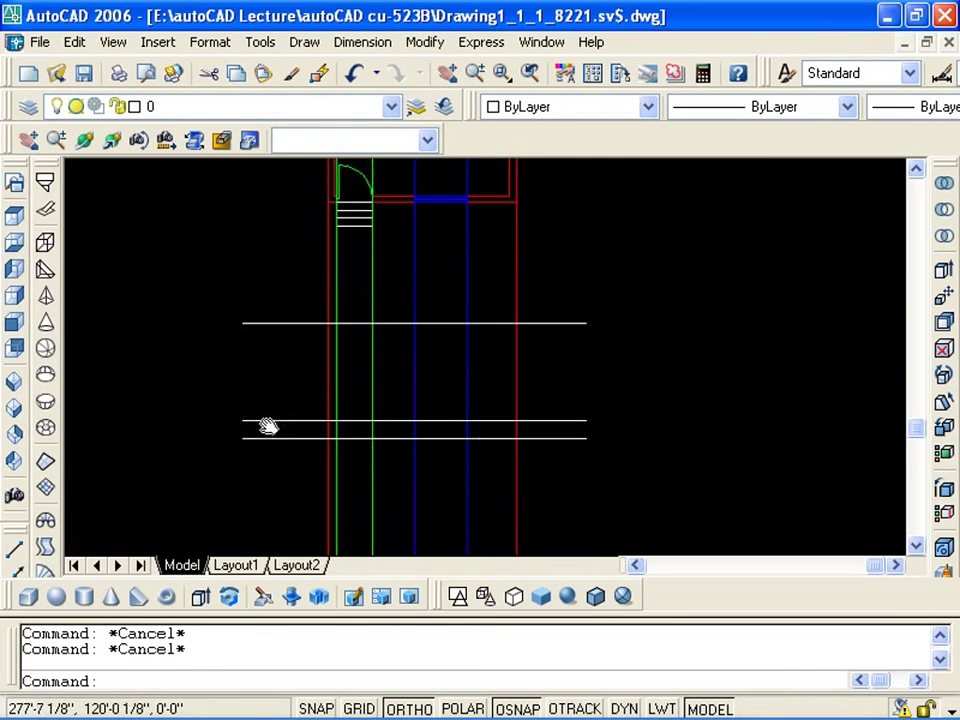
Start TRIM and select all lines as cutting edges with a crossing window
{"action": "key", "text": "Return"}
{"action": "type", "text": "tr"}
{"action": "key", "text": "Return"}
{"action": "left_click", "coordinate": [560, 449]}
{"action": "left_click", "coordinate": [300, 279]}
{"action": "key", "text": "Return"}
{"action": "left_click", "coordinate": [280, 272]}
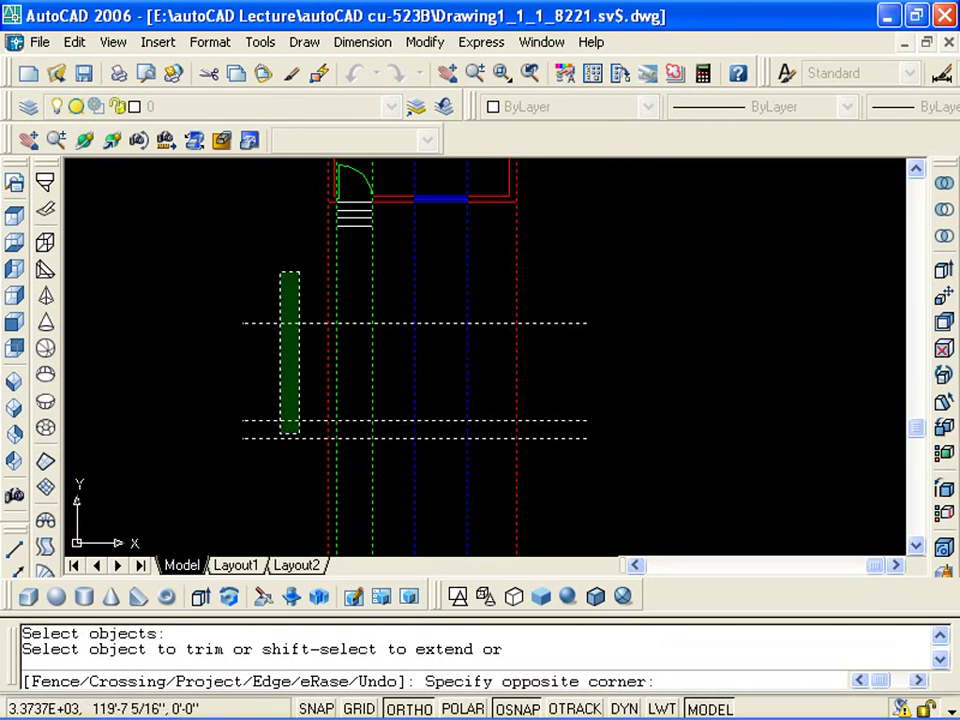
Trim the left, top and right line ends outside the wall rectangle
{"action": "left_click", "coordinate": [300, 428]}
{"action": "left_click", "coordinate": [307, 280]}
{"action": "left_click", "coordinate": [515, 284]}
{"action": "left_click", "coordinate": [551, 274]}
{"action": "left_click", "coordinate": [545, 440]}
{"action": "left_click", "coordinate": [549, 470]}
Trim the vertical stubs below the lowest line and recentre the wall rectangle
{"action": "left_click", "coordinate": [250, 497]}
{"action": "scroll", "coordinate": [478, 448], "scroll_direction": "up", "scroll_amount": 3}
{"action": "left_click", "coordinate": [488, 455]}
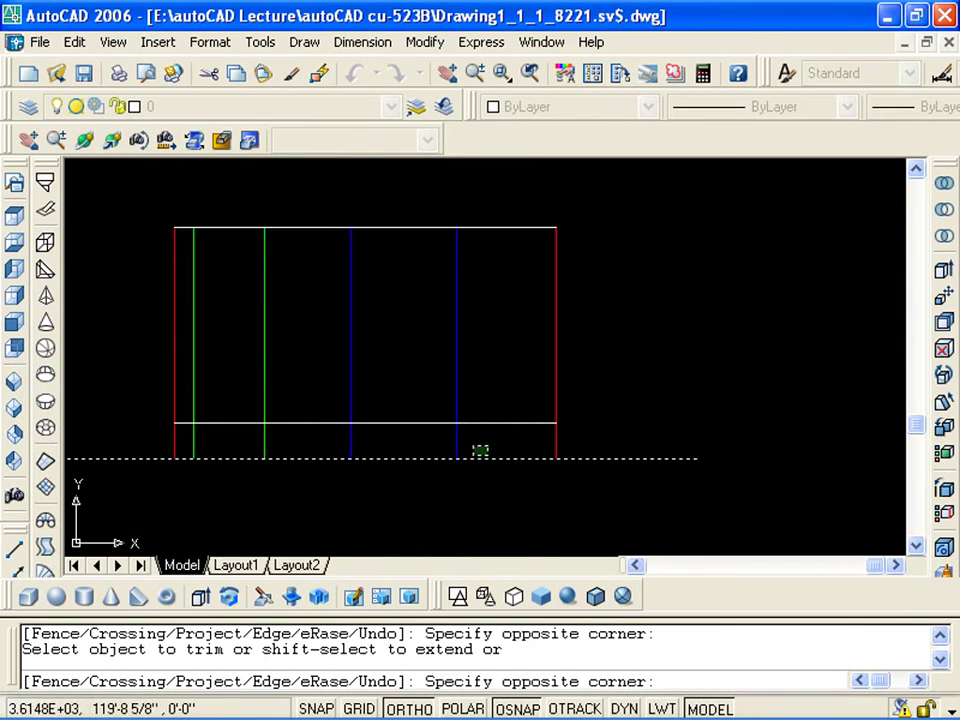
{"action": "left_click", "coordinate": [216, 437]}
{"action": "middle_click_drag", "start_coordinate": [321, 361], "coordinate": [358, 341]}
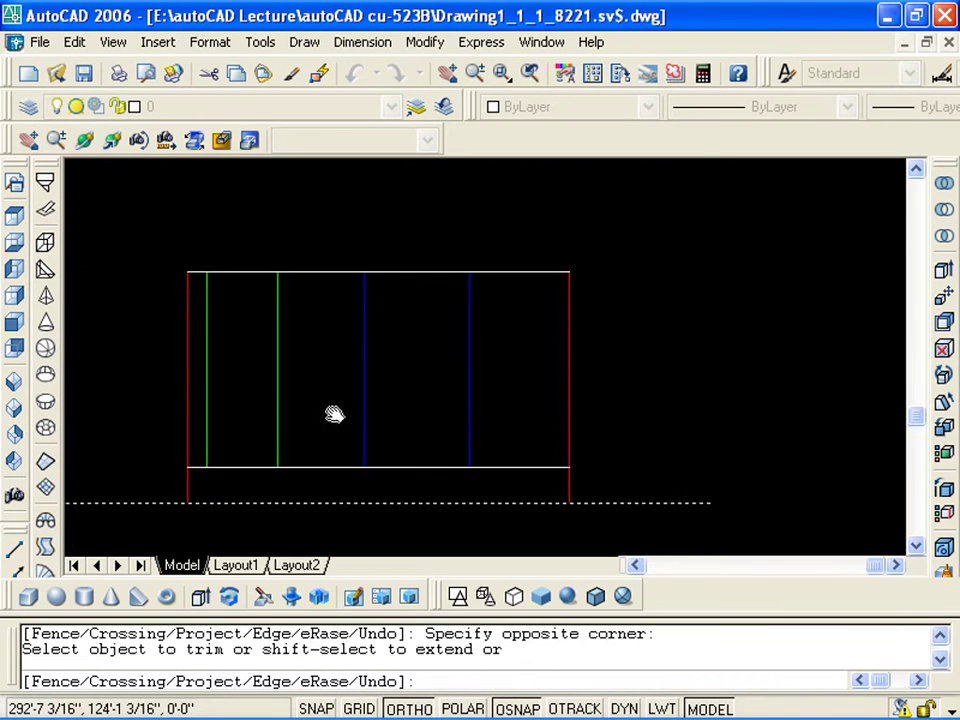
{"action": "scroll", "coordinate": [360, 424], "scroll_direction": "up", "scroll_amount": 2}
{"action": "mouse_move", "coordinate": [321, 409]}
{"action": "middle_mouse_down"}
{"action": "mouse_move", "coordinate": [399, 444]}
{"action": "mouse_move", "coordinate": [364, 476]}
{"action": "middle_mouse_up"}
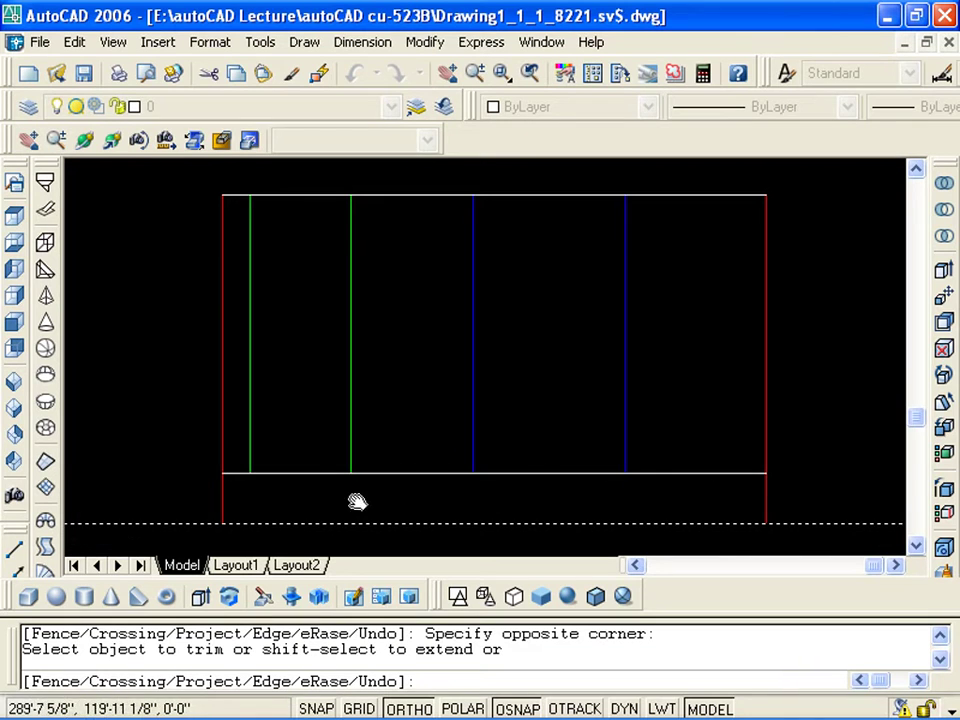
{"action": "middle_click_drag", "start_coordinate": [356, 499], "coordinate": [340, 507]}
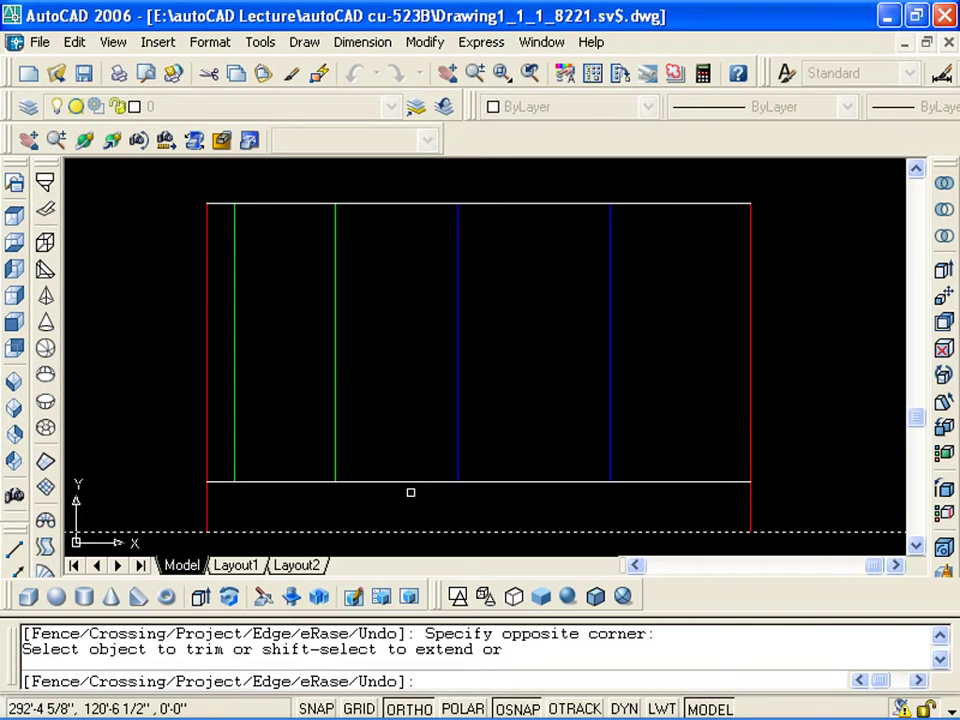
{"action": "middle_click_drag", "start_coordinate": [410, 492], "coordinate": [487, 490]}
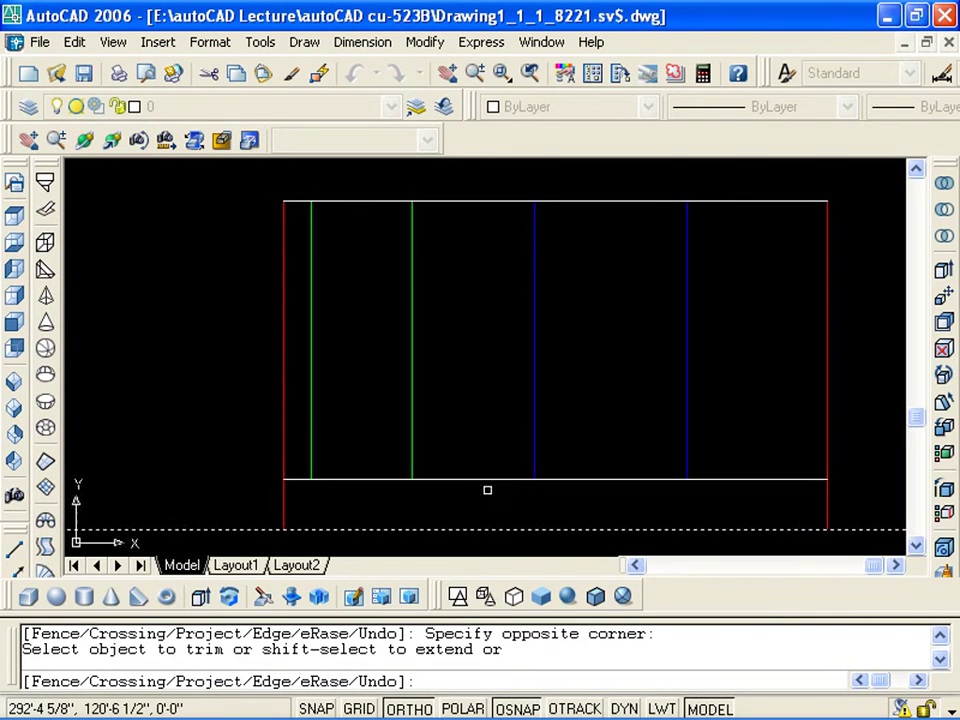
{"action": "key", "text": "Escape"}
{"action": "key", "text": "Escape"}
{"action": "mouse_move", "coordinate": [409, 491]}
{"action": "middle_mouse_down"}
{"action": "mouse_move", "coordinate": [428, 456]}
{"action": "mouse_move", "coordinate": [396, 497]}
{"action": "mouse_move", "coordinate": [359, 477]}
{"action": "middle_mouse_up"}
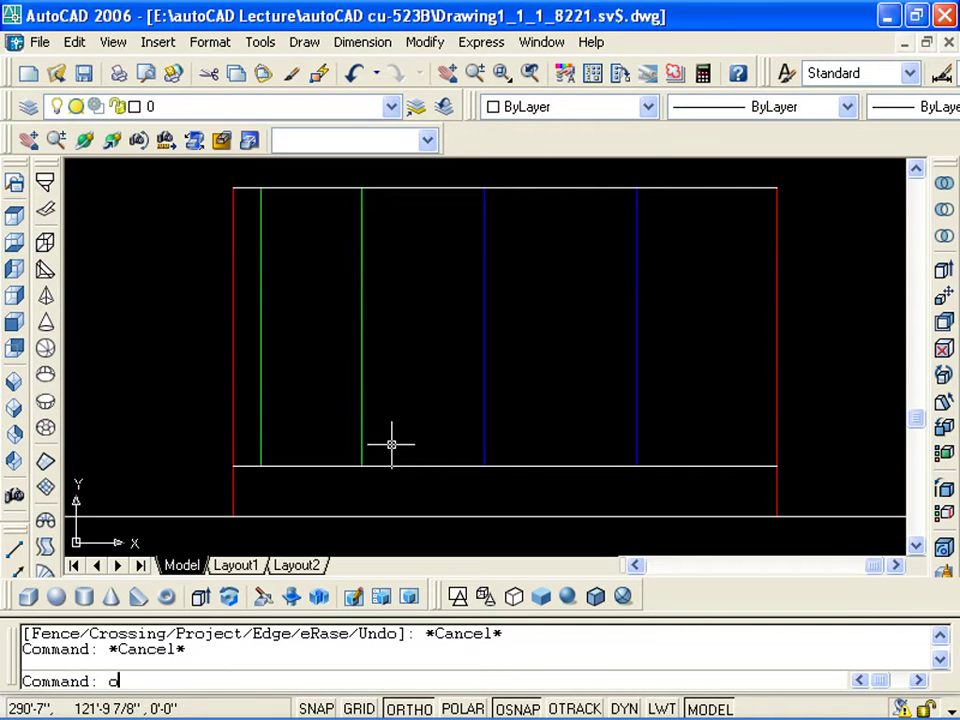
Offset the wall's lower edge 7 upward to add a horizontal line across the wall
{"action": "key", "text": "Return"}
{"action": "key", "text": "Return"}
{"action": "left_click", "coordinate": [388, 465]}
{"action": "left_click", "coordinate": [415, 359]}
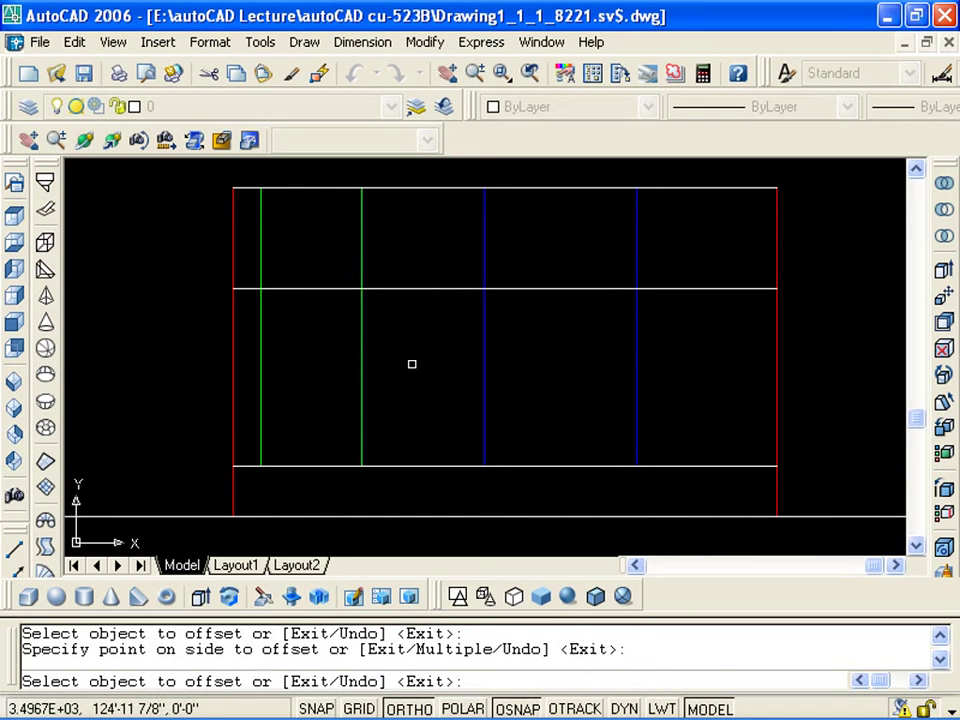
{"action": "key", "text": "Escape"}
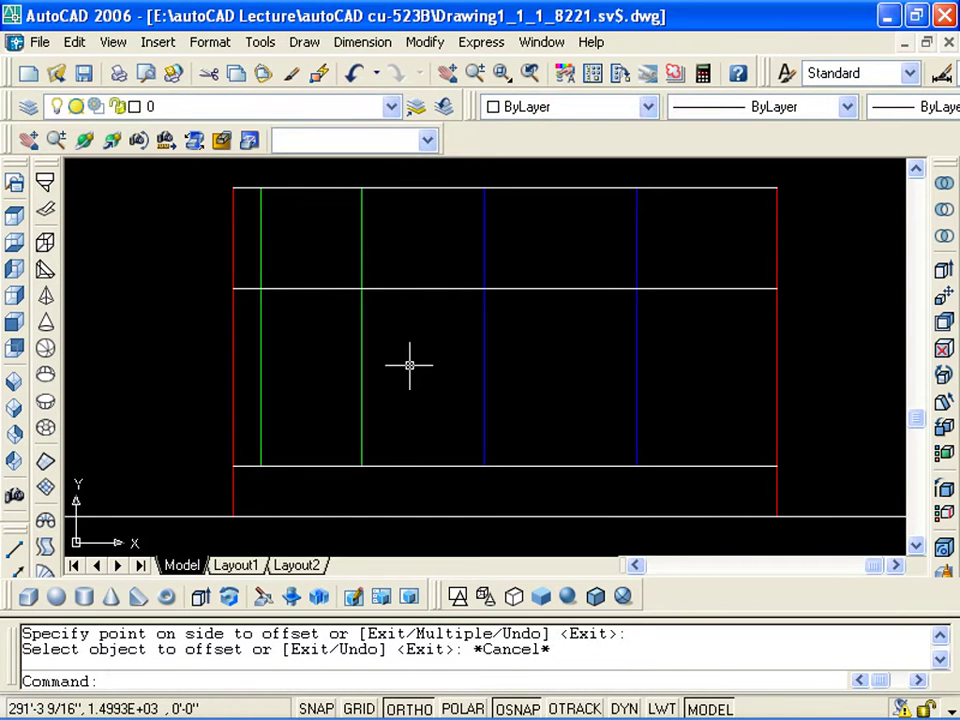
{"action": "type", "text": "tr"}
{"action": "key", "text": "Return"}
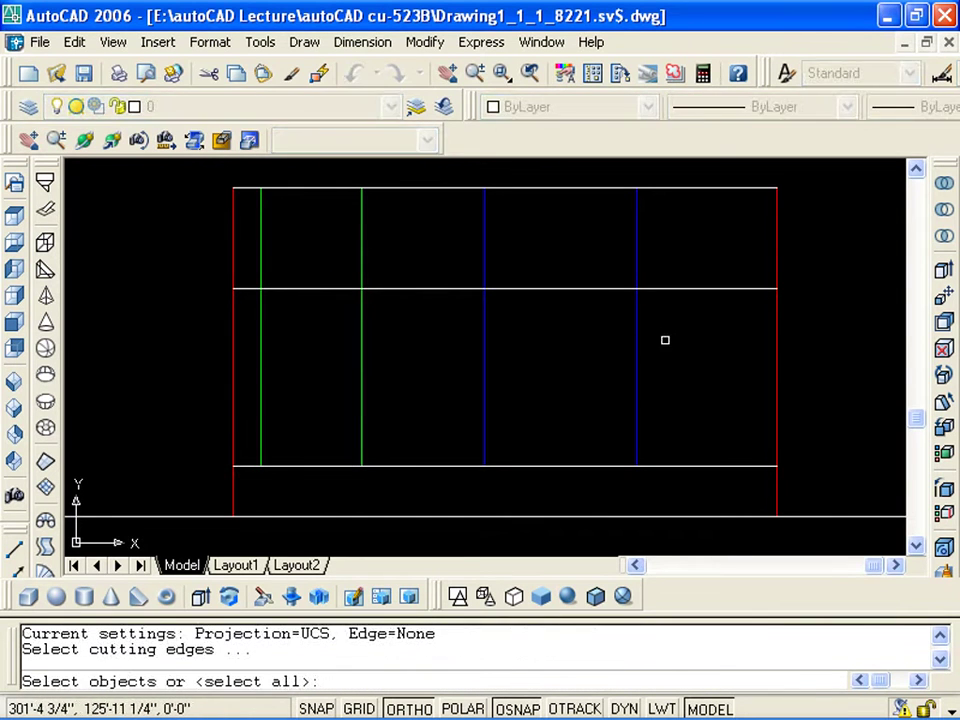
Select the elevation lines as cutting edges with a crossing window
{"action": "left_click", "coordinate": [662, 341]}
{"action": "left_click", "coordinate": [240, 300]}
{"action": "key", "text": "Return"}
{"action": "left_click", "coordinate": [643, 236]}
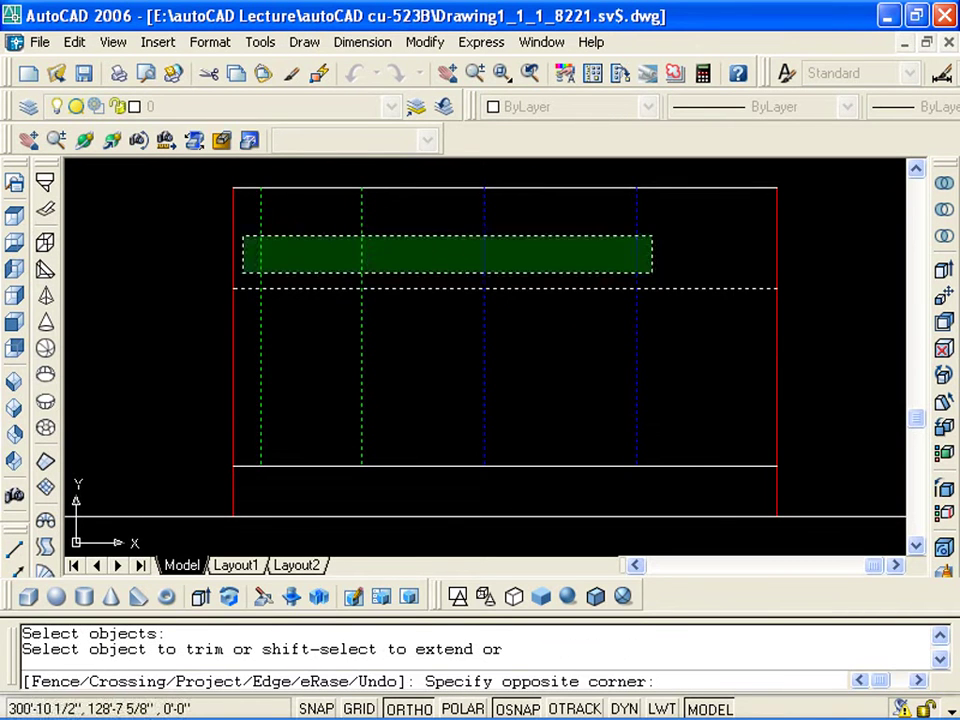
Trim the verticals above the middle line and the 7' line outside the door and window
{"action": "left_click", "coordinate": [242, 270]}
{"action": "left_click", "coordinate": [671, 288]}
{"action": "left_click", "coordinate": [248, 288]}
{"action": "left_click", "coordinate": [424, 290]}
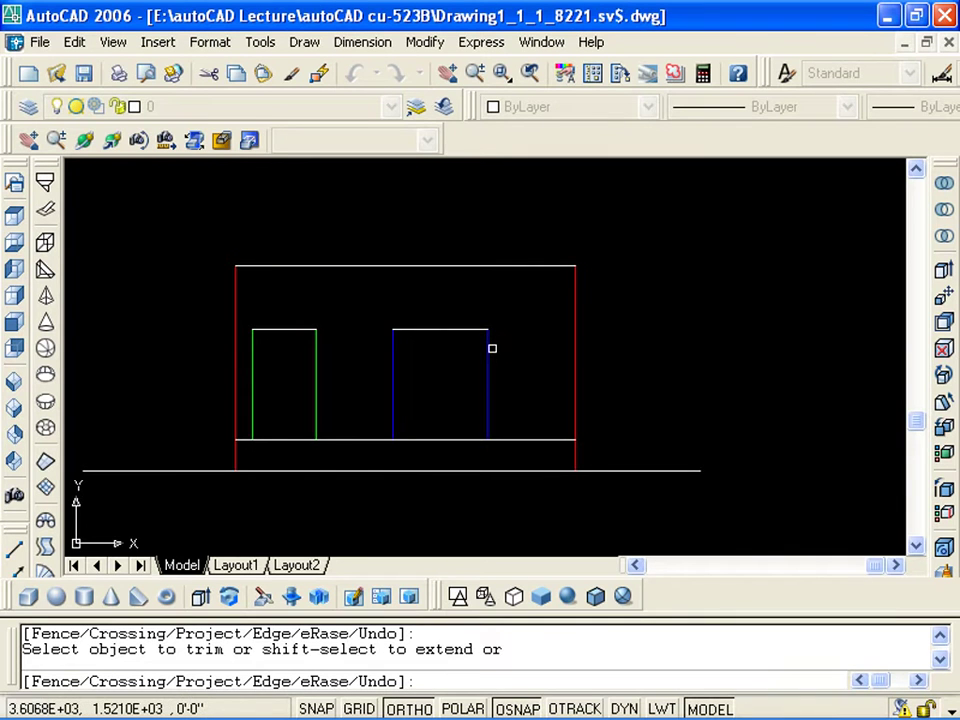
{"action": "scroll", "coordinate": [431, 461], "scroll_direction": "up", "scroll_amount": 2}
{"action": "scroll", "coordinate": [431, 461], "scroll_direction": "up", "scroll_amount": 2}
{"action": "middle_click_drag", "start_coordinate": [399, 570], "coordinate": [445, 531]}
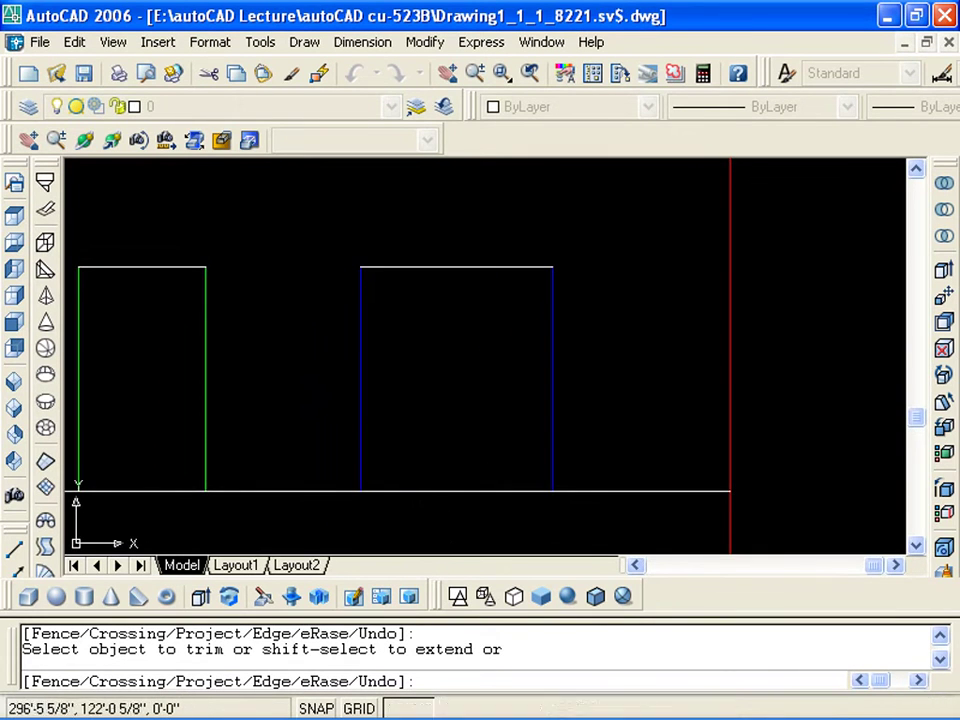
{"action": "scroll", "coordinate": [328, 496], "scroll_direction": "down", "scroll_amount": 3}
{"action": "mouse_move", "coordinate": [311, 448]}
{"action": "middle_mouse_down"}
{"action": "mouse_move", "coordinate": [429, 437]}
{"action": "mouse_move", "coordinate": [408, 506]}
{"action": "middle_mouse_up"}
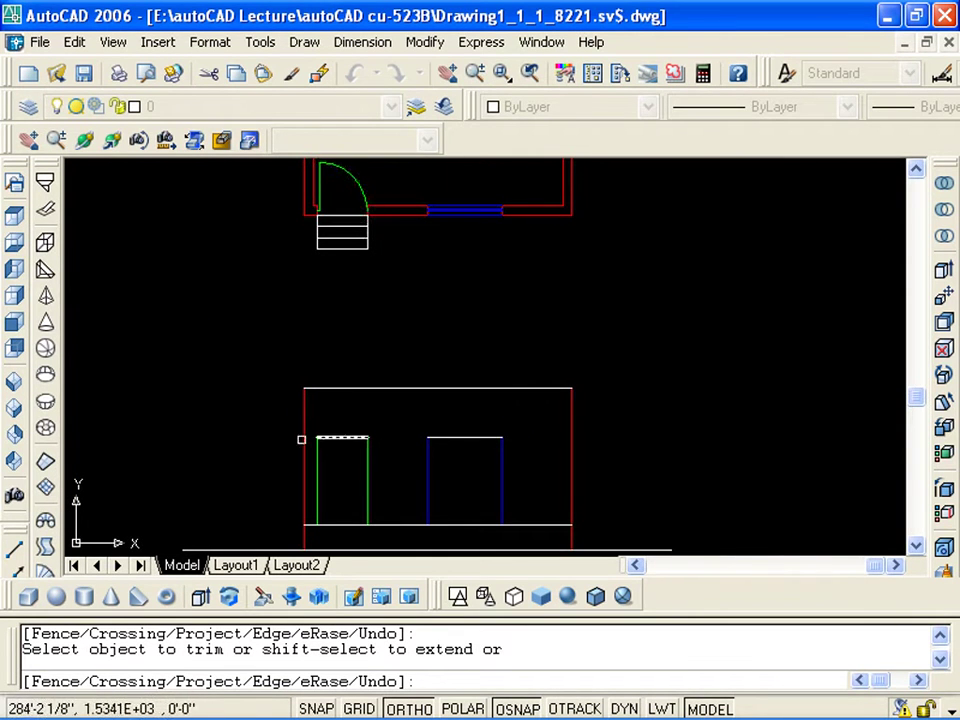
{"action": "scroll", "coordinate": [283, 349], "scroll_direction": "up", "scroll_amount": 2}
{"action": "scroll", "coordinate": [296, 384], "scroll_direction": "up", "scroll_amount": 1}
{"action": "key", "text": "Escape"}
{"action": "key", "text": "Escape"}
Measure the door width with a linear dimension (4'), then erase the dimension
{"action": "type", "text": "dl"}
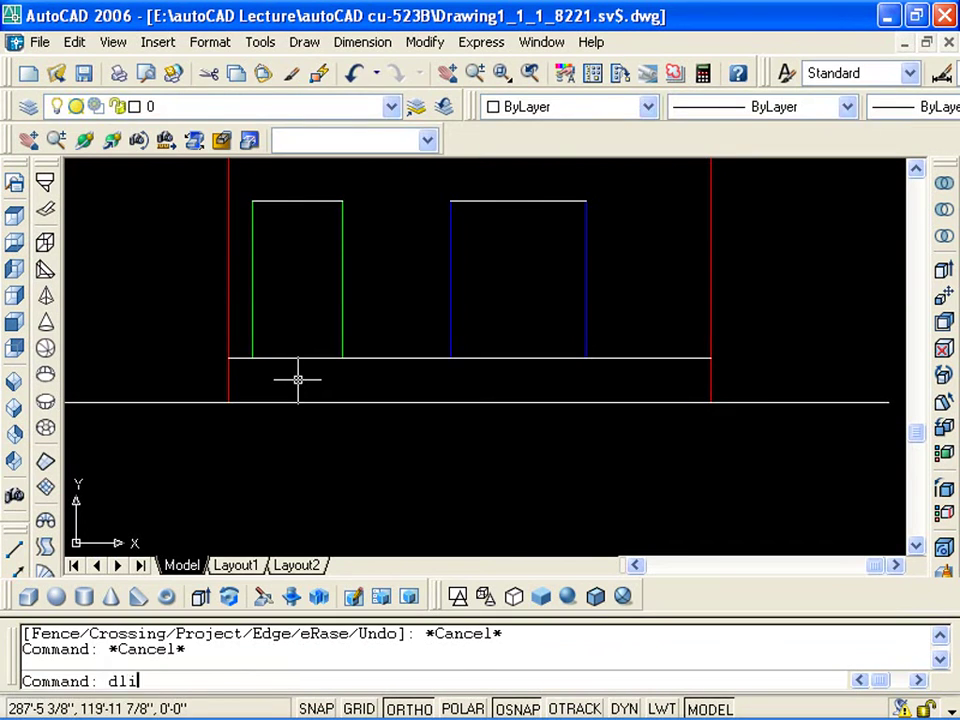
{"action": "type", "text": "i"}
{"action": "key", "text": "Return"}
{"action": "left_click", "coordinate": [252, 357]}
{"action": "left_click", "coordinate": [342, 357]}
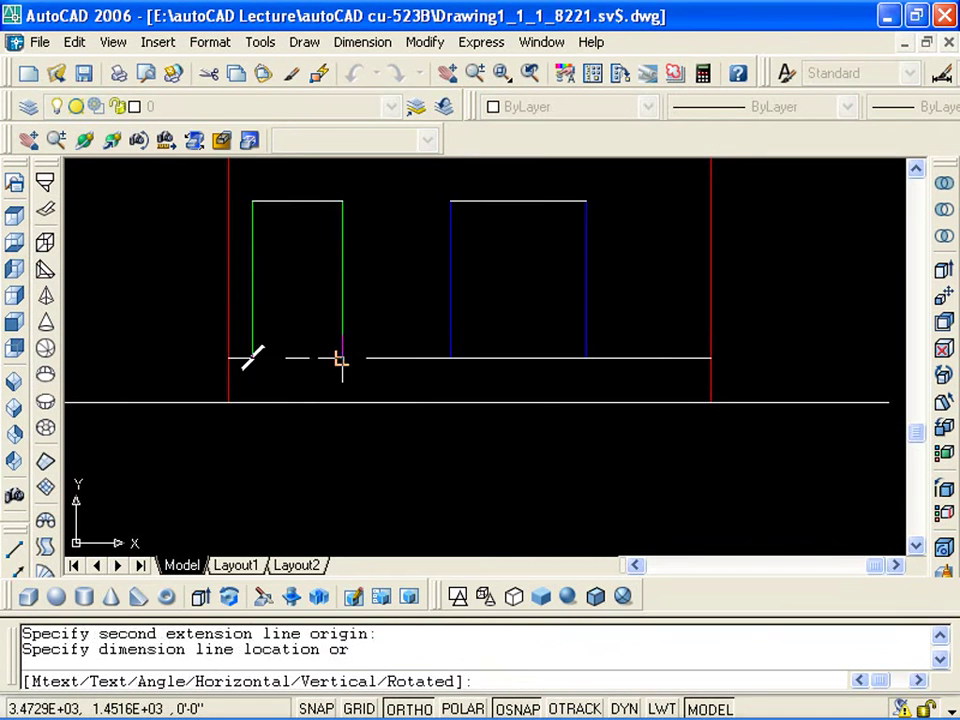
{"action": "left_click", "coordinate": [348, 458]}
{"action": "key", "text": "Escape"}
{"action": "left_click", "coordinate": [343, 455]}
{"action": "key", "text": "Delete"}
{"action": "middle_click_drag", "start_coordinate": [300, 456], "coordinate": [205, 524]}
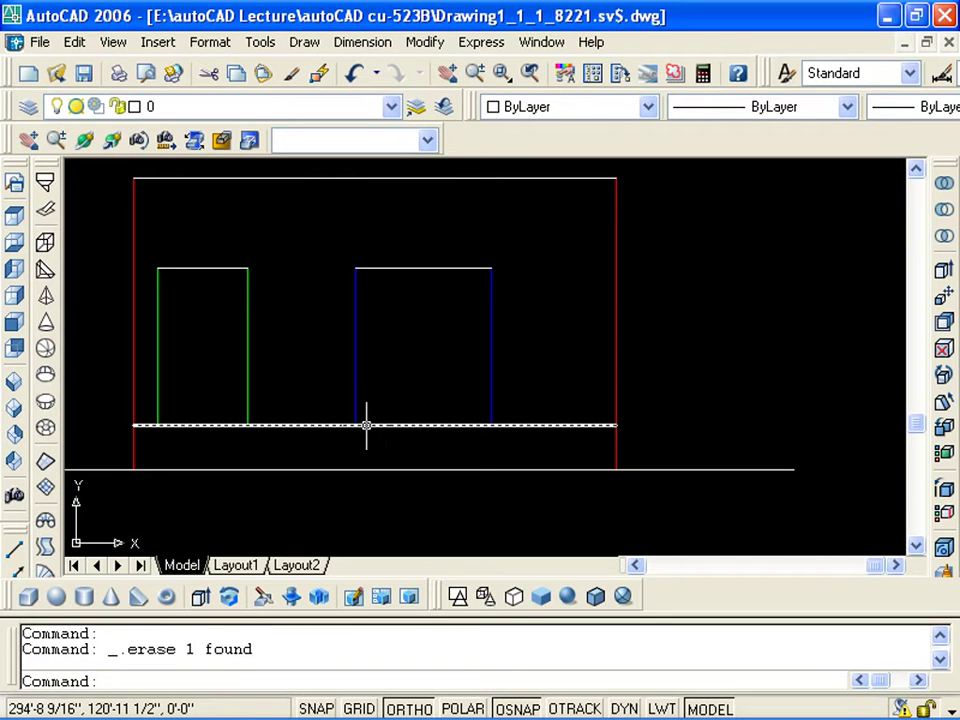
Offset the wall's base line 2'6" upward across the elevation
{"action": "key", "text": "Escape"}
{"action": "key", "text": "Escape"}
{"action": "type", "text": "o"}
{"action": "key", "text": "Return"}
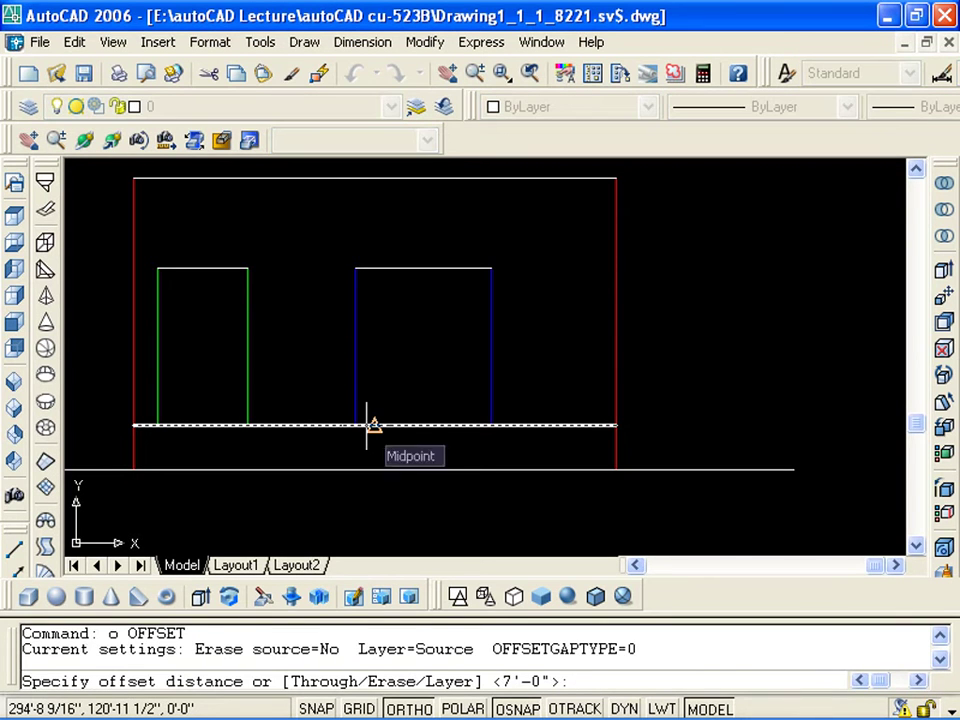
{"action": "type", "text": "2'6"}
{"action": "key", "text": "Return"}
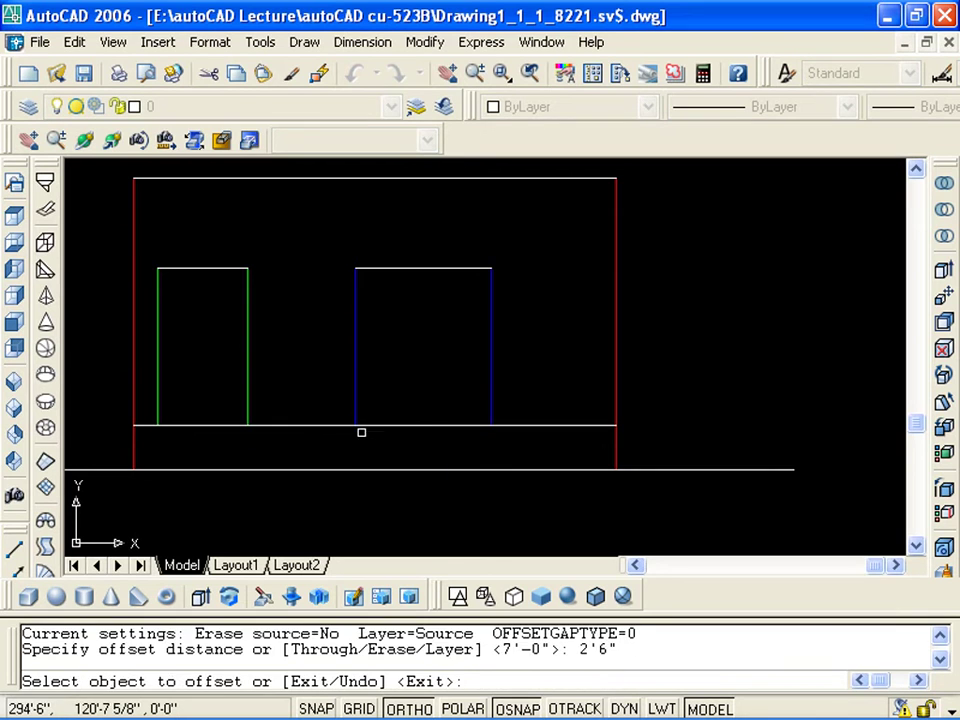
{"action": "left_click", "coordinate": [380, 425]}
{"action": "left_click", "coordinate": [395, 361]}
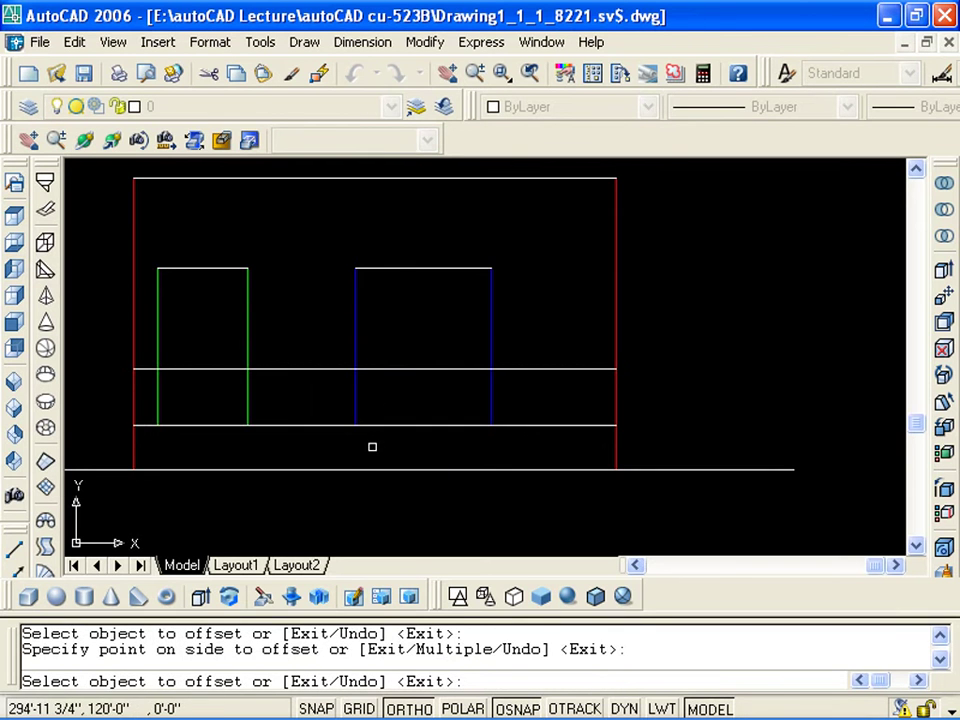
{"action": "scroll", "coordinate": [343, 233], "scroll_direction": "up", "scroll_amount": 2}
{"action": "middle_click_drag", "start_coordinate": [375, 311], "coordinate": [406, 337]}
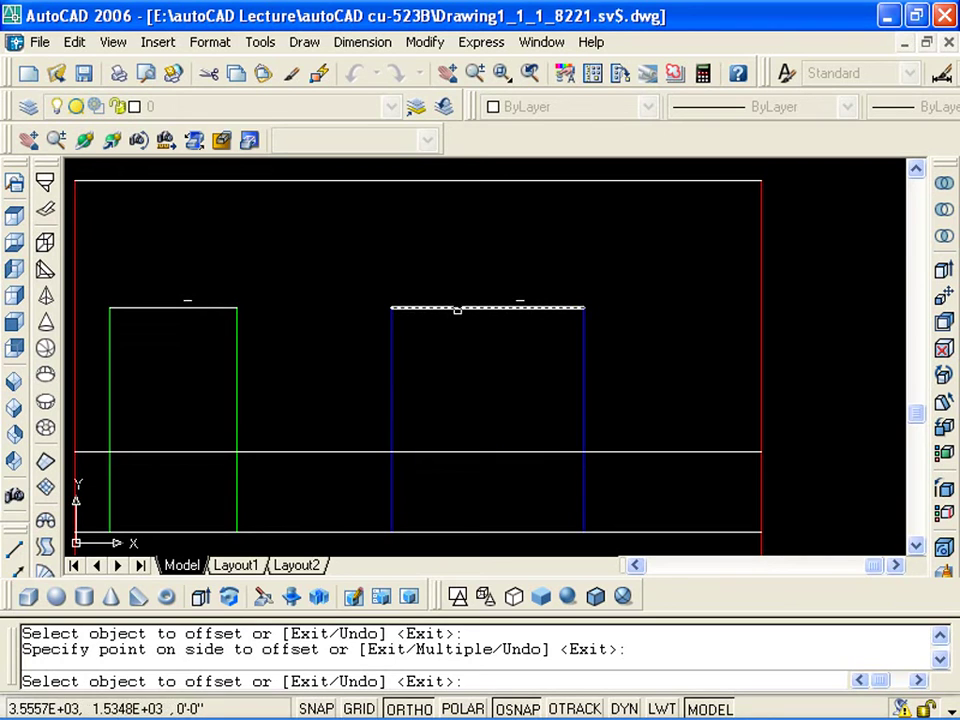
{"action": "mouse_move", "coordinate": [429, 333]}
{"action": "middle_mouse_down"}
{"action": "mouse_move", "coordinate": [456, 293]}
{"action": "mouse_move", "coordinate": [456, 306]}
{"action": "mouse_move", "coordinate": [514, 312]}
{"action": "middle_mouse_up"}
{"action": "key", "text": "Escape"}
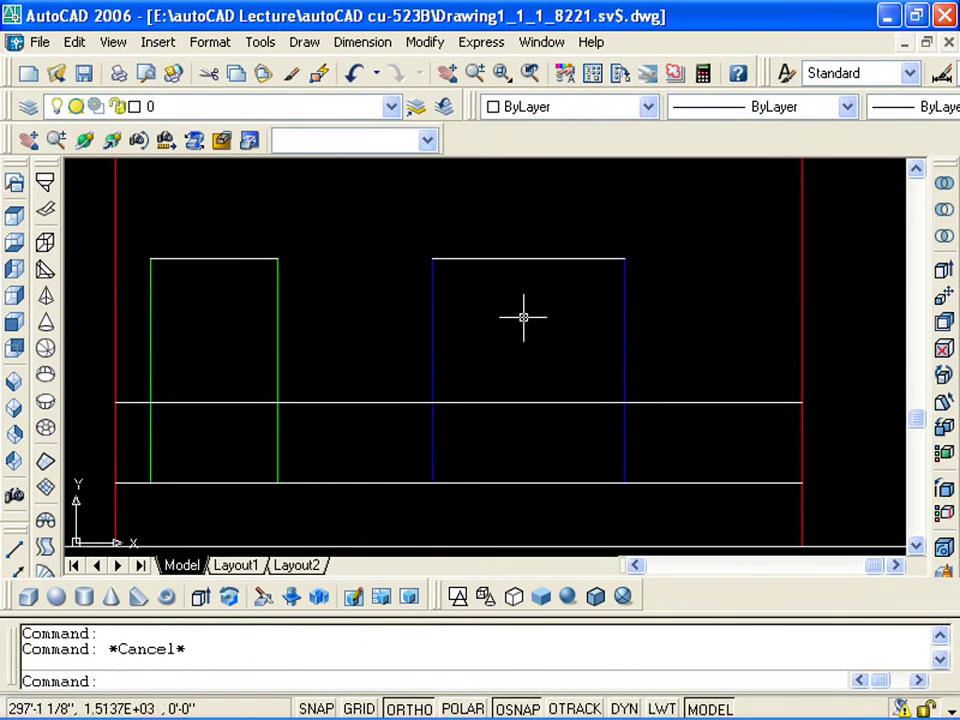
{"action": "type", "text": "tr"}
Trim the new line outside the window and the window sides below it
{"action": "key", "text": "Return"}
{"action": "left_click", "coordinate": [679, 431]}
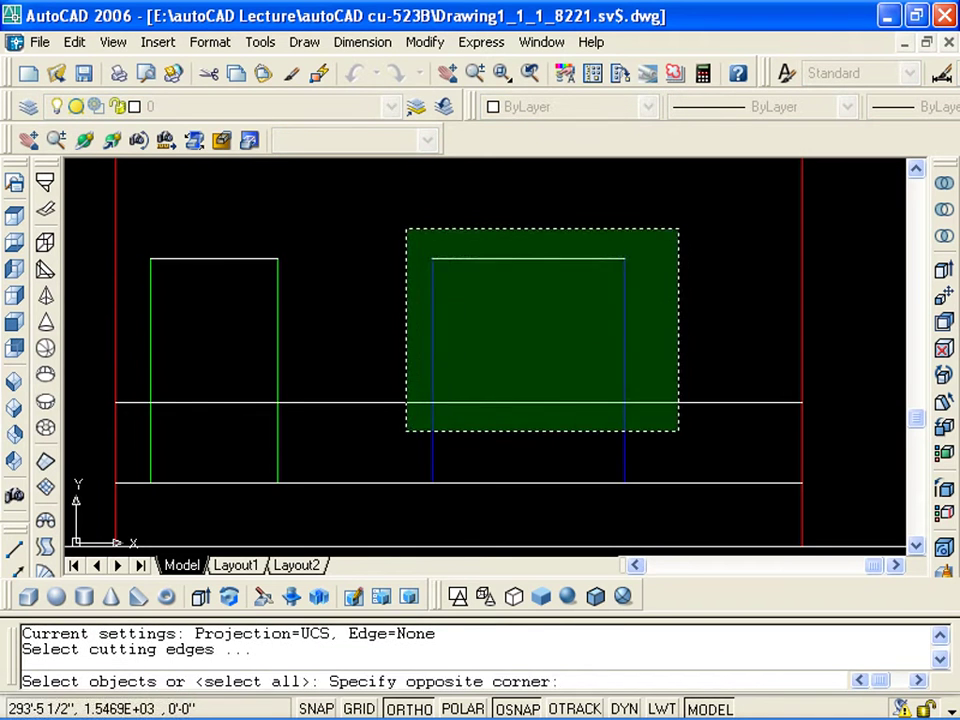
{"action": "left_click", "coordinate": [357, 240]}
{"action": "key", "text": "Return"}
{"action": "left_click", "coordinate": [357, 240]}
{"action": "left_click", "coordinate": [345, 420]}
{"action": "left_click", "coordinate": [707, 422]}
{"action": "left_click", "coordinate": [379, 459]}
{"action": "left_click", "coordinate": [691, 356]}
{"action": "left_click", "coordinate": [675, 421]}
{"action": "mouse_move", "coordinate": [512, 420]}
{"action": "middle_mouse_down"}
{"action": "mouse_move", "coordinate": [696, 386]}
{"action": "mouse_move", "coordinate": [568, 403]}
{"action": "middle_mouse_up"}
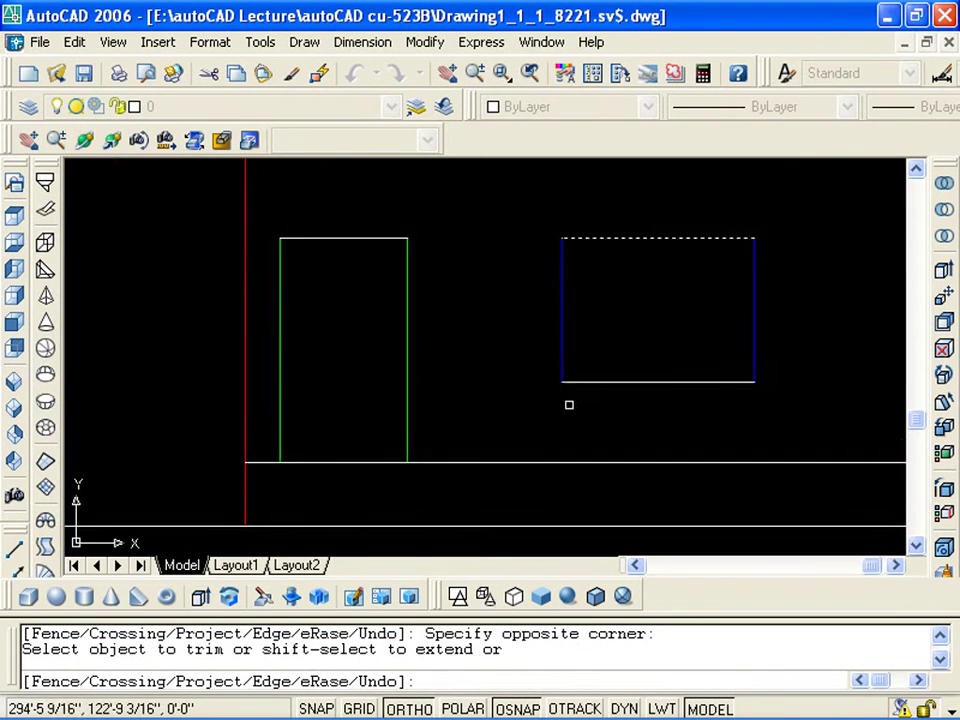
{"action": "key", "text": "Escape"}
{"action": "key", "text": "Escape"}
Match the window's top and bottom lines to its blue side properties
{"action": "scroll", "coordinate": [536, 414], "scroll_direction": "down", "scroll_amount": 2}
{"action": "scroll", "coordinate": [536, 414], "scroll_direction": "up", "scroll_amount": 1}
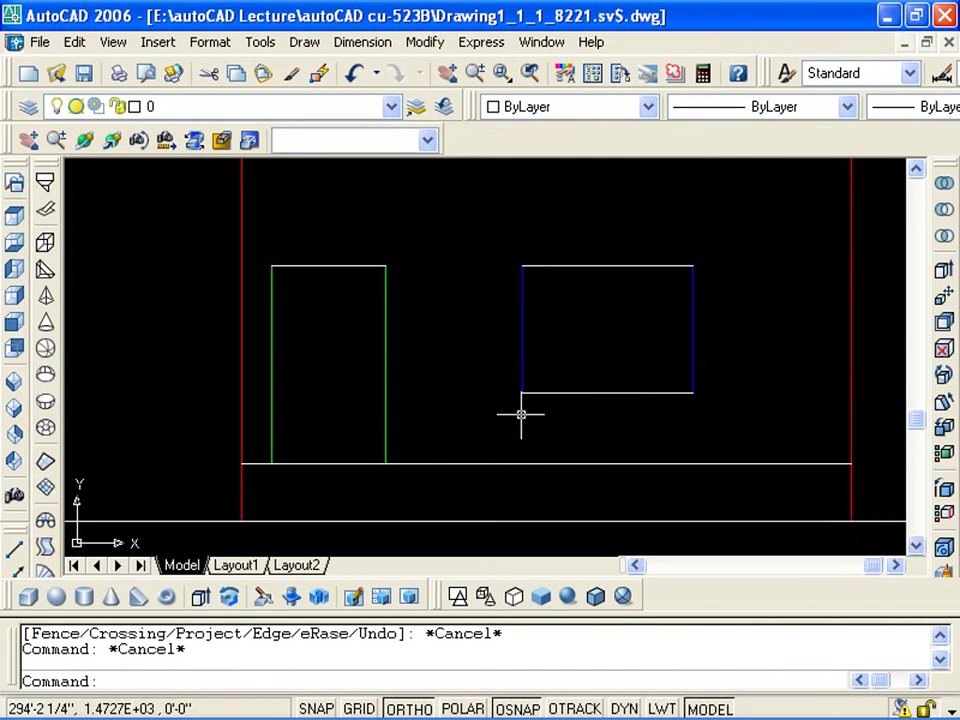
{"action": "middle_click_drag", "start_coordinate": [535, 404], "coordinate": [508, 401]}
{"action": "key", "text": "alt+m"}
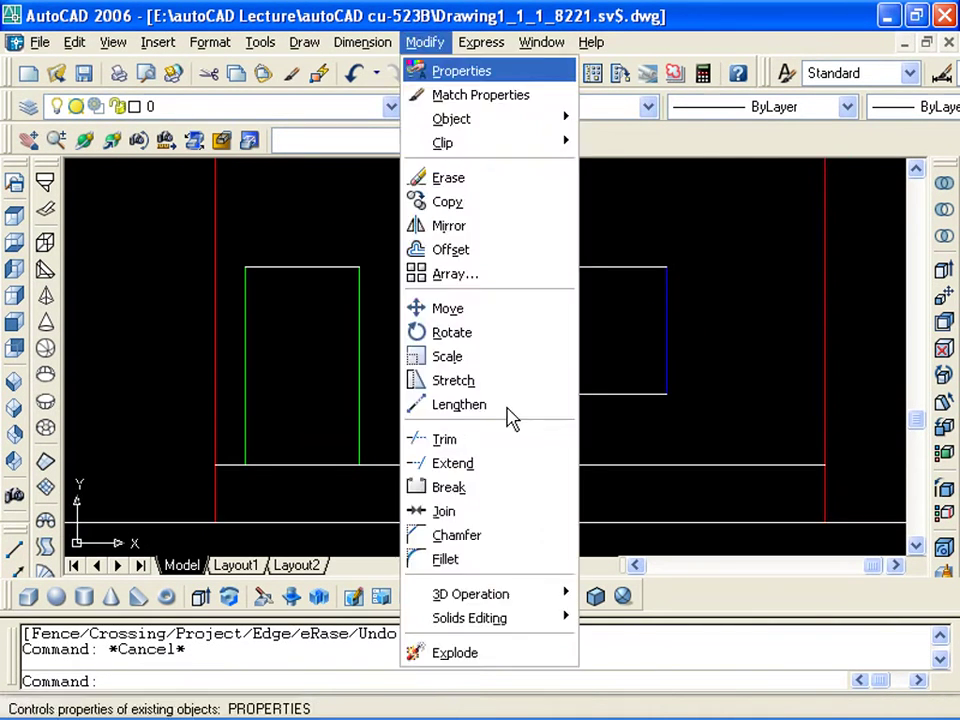
{"action": "key", "text": "m"}
{"action": "left_click", "coordinate": [514, 392]}
{"action": "left_click", "coordinate": [610, 404]}
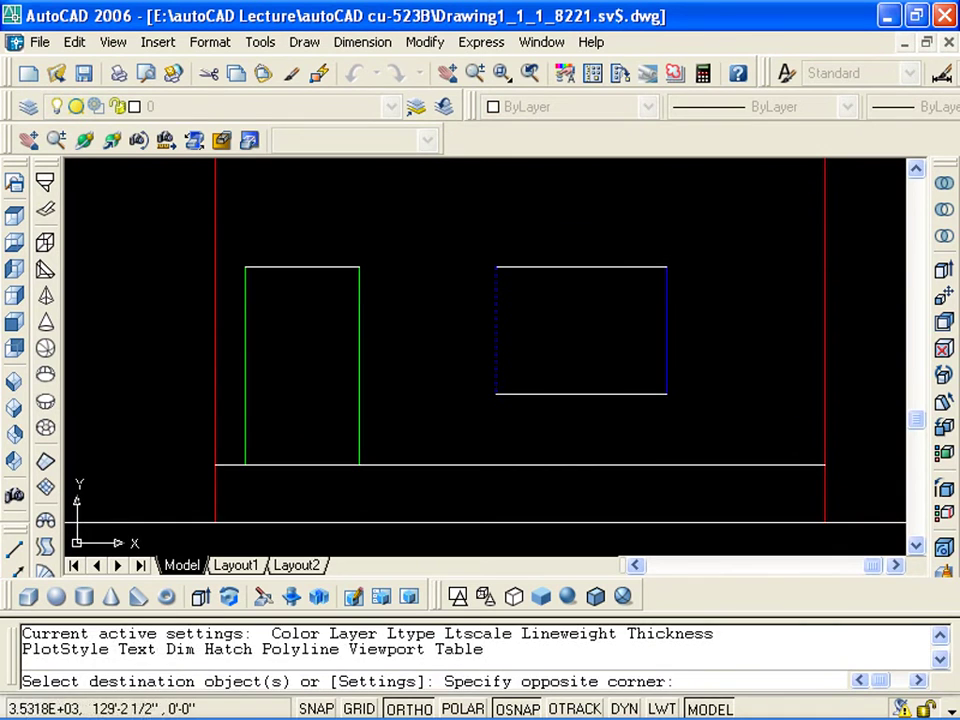
{"action": "left_click", "coordinate": [470, 272]}
{"action": "key", "text": "Escape"}
Match the door's top line to its green side properties
{"action": "key", "text": "Return"}
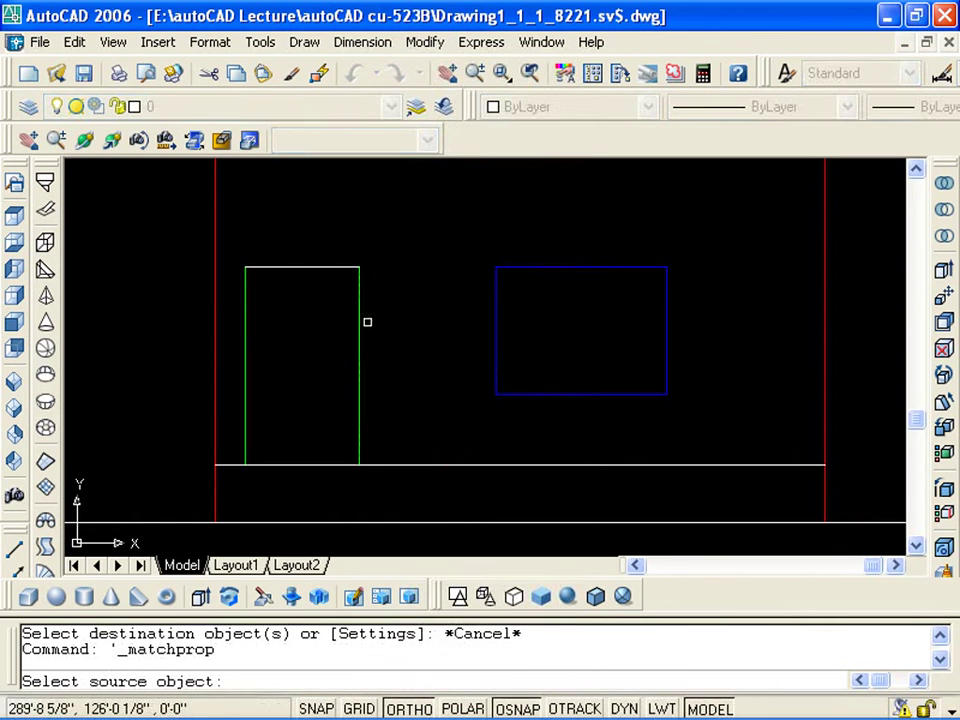
{"action": "left_click", "coordinate": [360, 323]}
{"action": "left_click", "coordinate": [335, 266]}
{"action": "middle_click_drag", "start_coordinate": [320, 329], "coordinate": [433, 354]}
{"action": "key", "text": "Escape"}
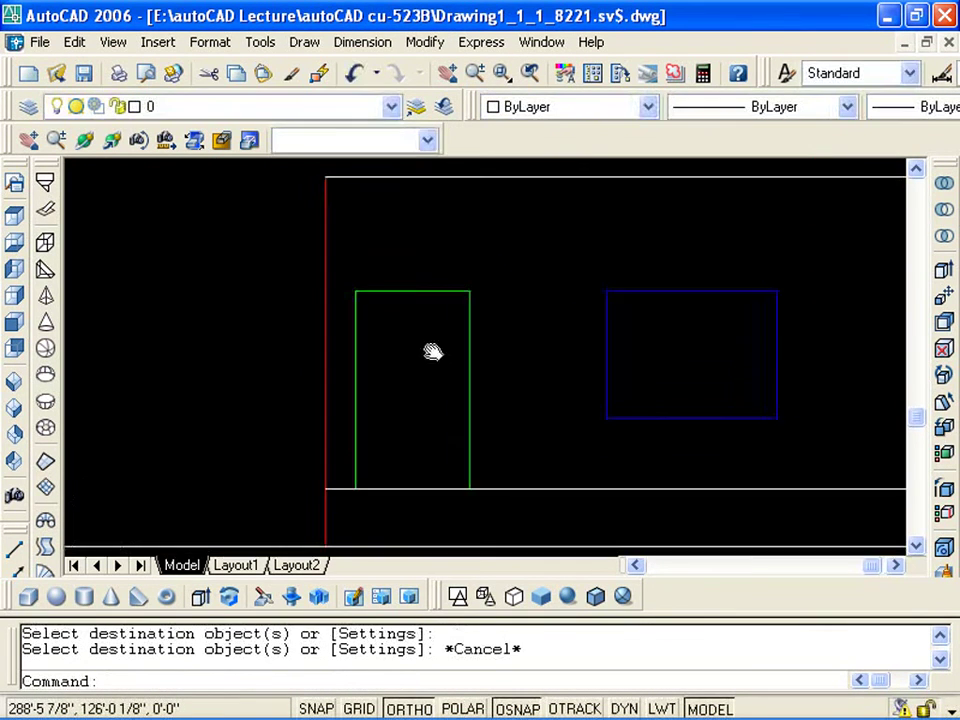
Offset the door's top line and side 2" inward to form the inner frame
{"action": "type", "text": "o"}
{"action": "scroll", "coordinate": [497, 300], "scroll_direction": "up", "scroll_amount": 2}
{"action": "type", "text": "2"}
{"action": "scroll", "coordinate": [497, 300], "scroll_direction": "down", "scroll_amount": 2}
{"action": "type", "text": "\""}
{"action": "key", "text": "Return"}
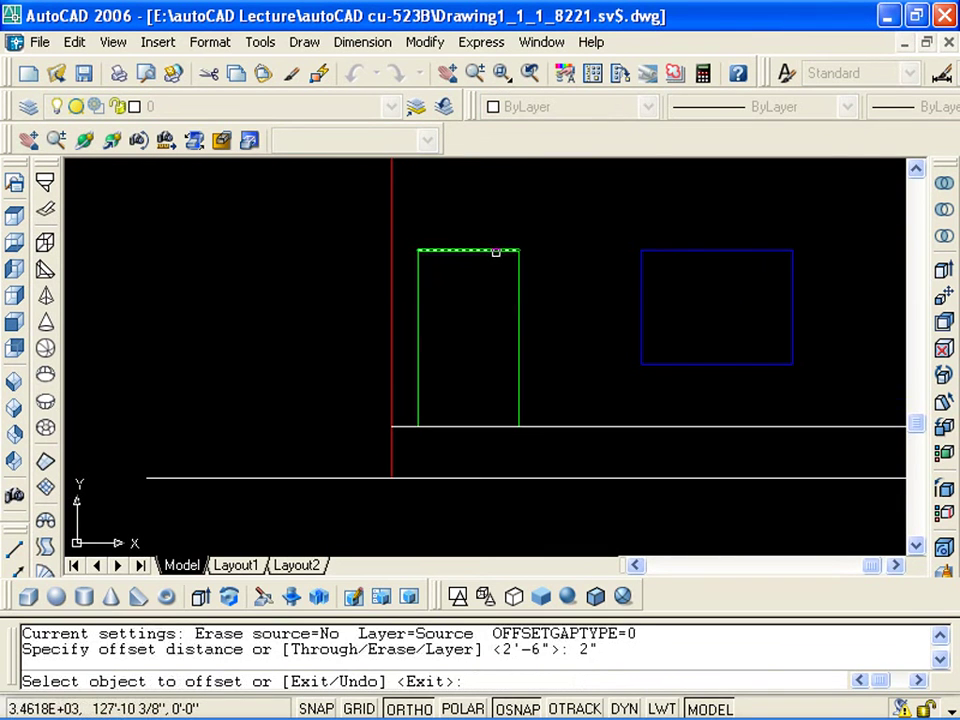
{"action": "left_click", "coordinate": [497, 253]}
{"action": "left_click", "coordinate": [516, 315]}
{"action": "left_click", "coordinate": [483, 321]}
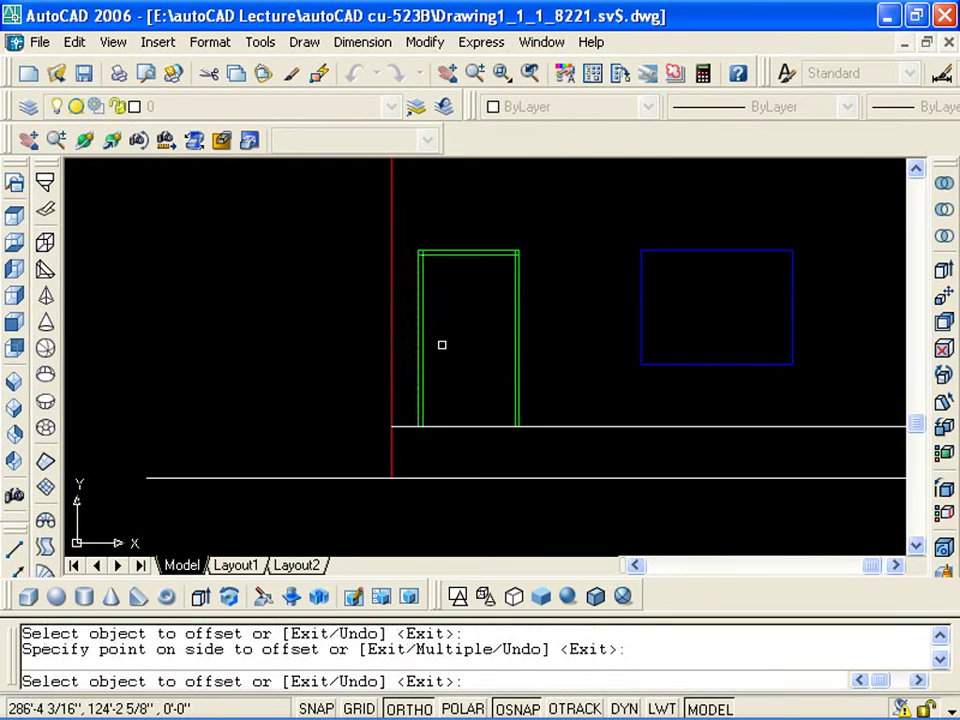
{"action": "scroll", "coordinate": [503, 335], "scroll_direction": "up", "scroll_amount": 3}
{"action": "middle_click_drag", "start_coordinate": [503, 335], "coordinate": [521, 349]}
{"action": "key", "text": "Escape"}
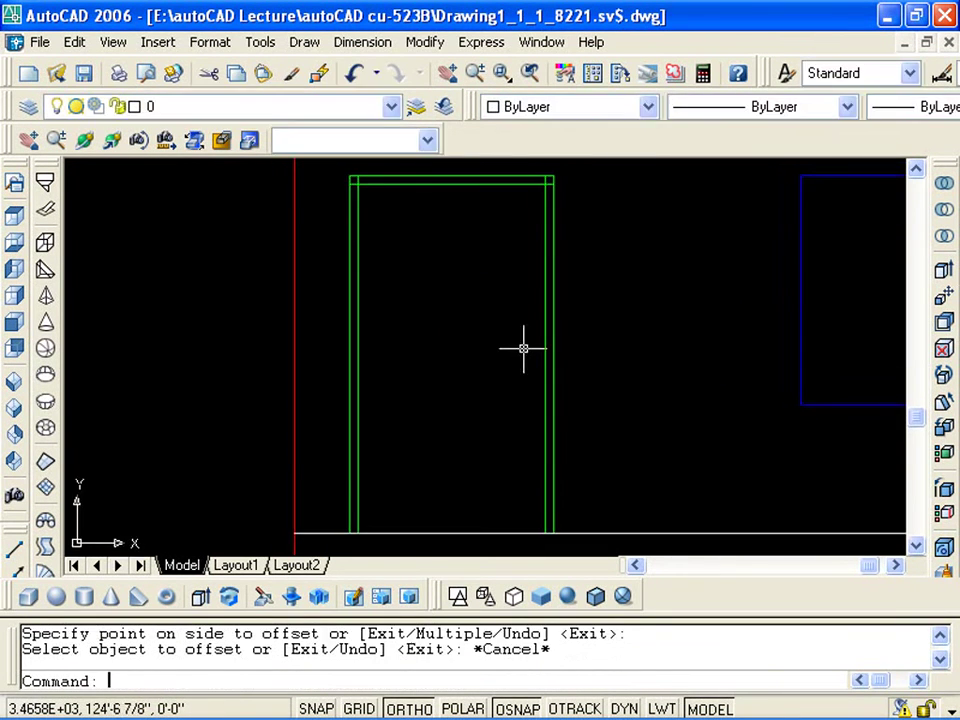
Draw a horizontal line across the door between the two jambs
{"action": "key", "text": "Escape"}
{"action": "key", "text": "Escape"}
{"action": "type", "text": "l"}
{"action": "key", "text": "Return"}
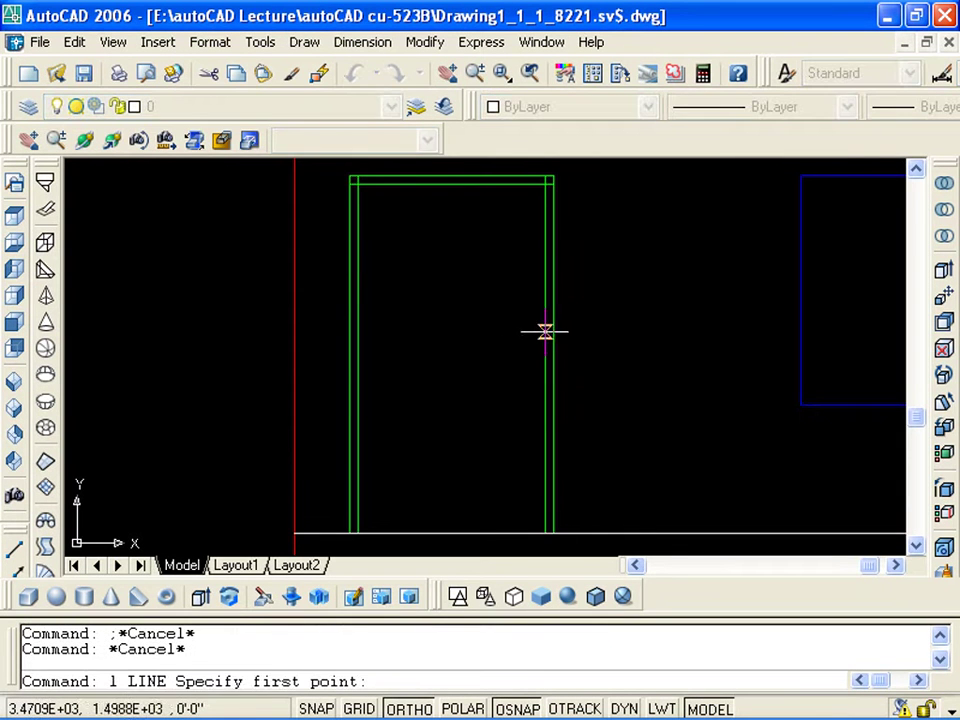
{"action": "left_click", "coordinate": [545, 322]}
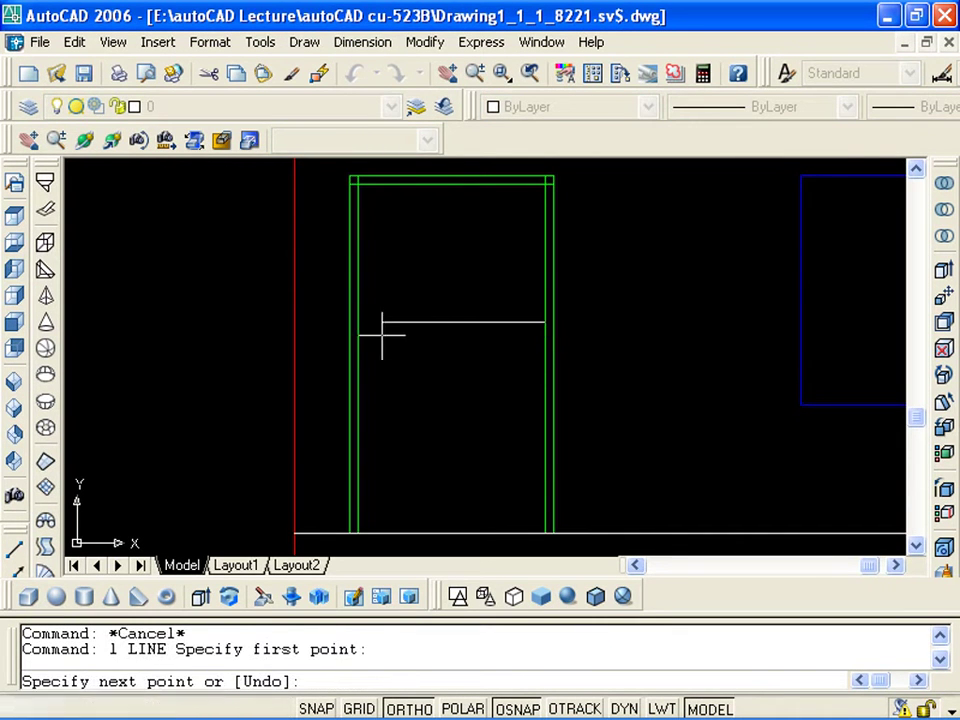
{"action": "left_click", "coordinate": [358, 322]}
{"action": "key", "text": "Escape"}
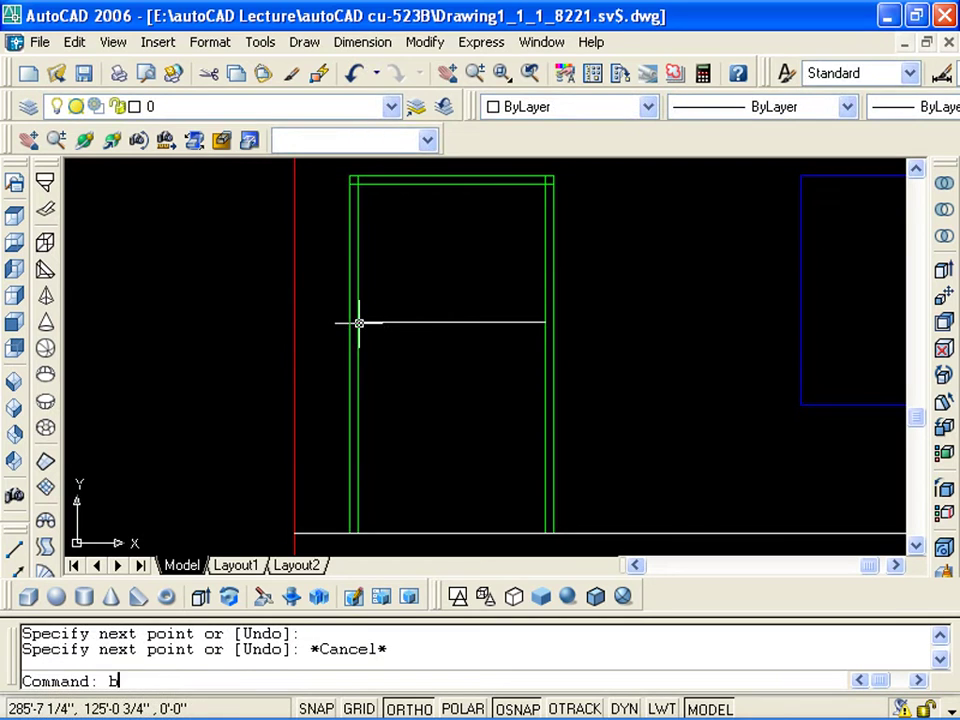
Create a boundary by picking a point inside the upper door panel
{"action": "type", "text": "o"}
{"action": "key", "text": "Return"}
{"action": "left_click", "coordinate": [252, 38]}
{"action": "left_click", "coordinate": [446, 272]}
{"action": "key", "text": "Return"}
{"action": "key", "text": "Escape"}
{"action": "key", "text": "Escape"}
Offset the upper panel boundary 2" inward to make the inset panel
{"action": "type", "text": "o"}
{"action": "key", "text": "Return"}
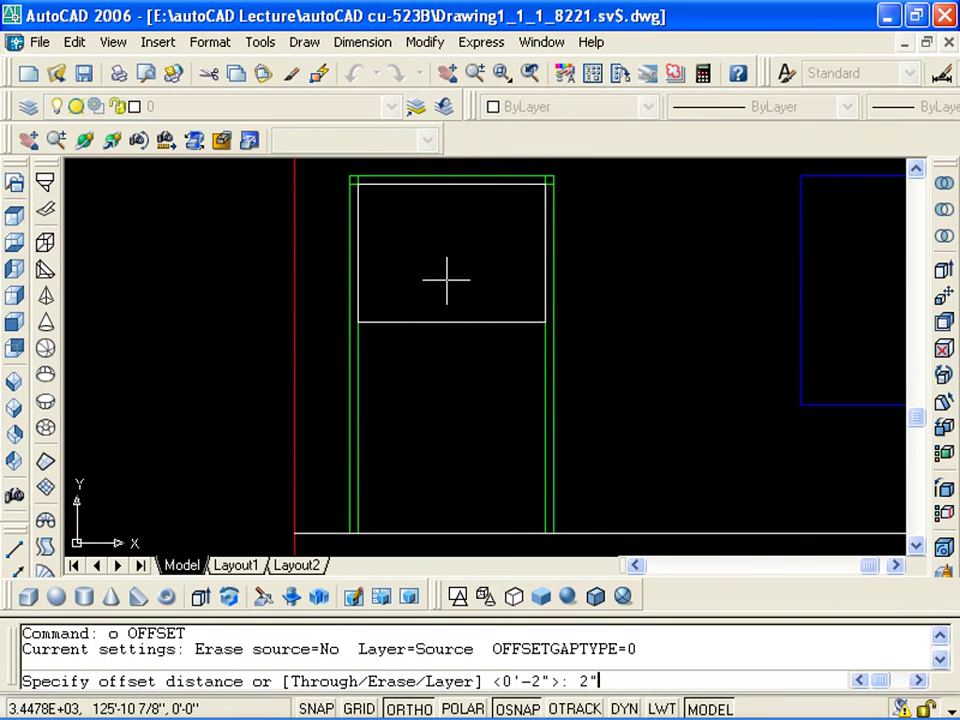
{"action": "key", "text": "Return"}
{"action": "left_click", "coordinate": [446, 183]}
{"action": "left_click", "coordinate": [443, 251]}
{"action": "key", "text": "Escape"}
{"action": "middle_click_drag", "start_coordinate": [447, 347], "coordinate": [446, 302]}
Draw a vertical centre line from the panel's bottom centre down to the floor line
{"action": "type", "text": "l"}
{"action": "key", "text": "Return"}
{"action": "left_click", "coordinate": [452, 277]}
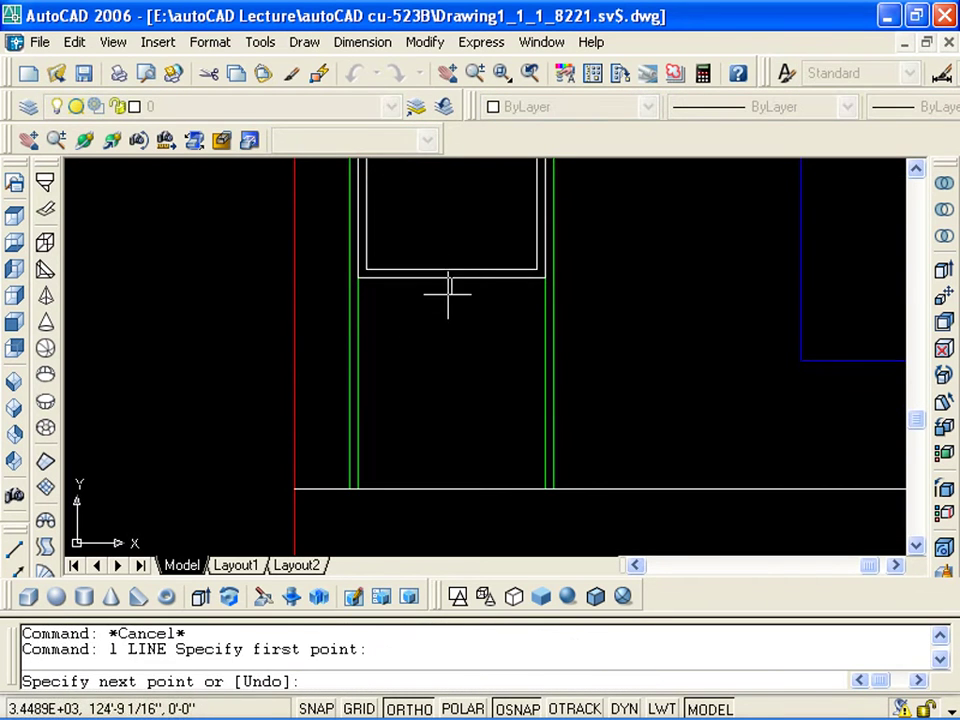
{"action": "left_click", "coordinate": [452, 490]}
{"action": "key", "text": "Escape"}
{"action": "key", "text": "Escape"}
Offset the vertical centre line by 1 to double it
{"action": "type", "text": "o"}
{"action": "key", "text": "Return"}
{"action": "type", "text": "1"}
{"action": "key", "text": "Return"}
{"action": "left_click", "coordinate": [452, 444]}
{"action": "left_click", "coordinate": [390, 443]}
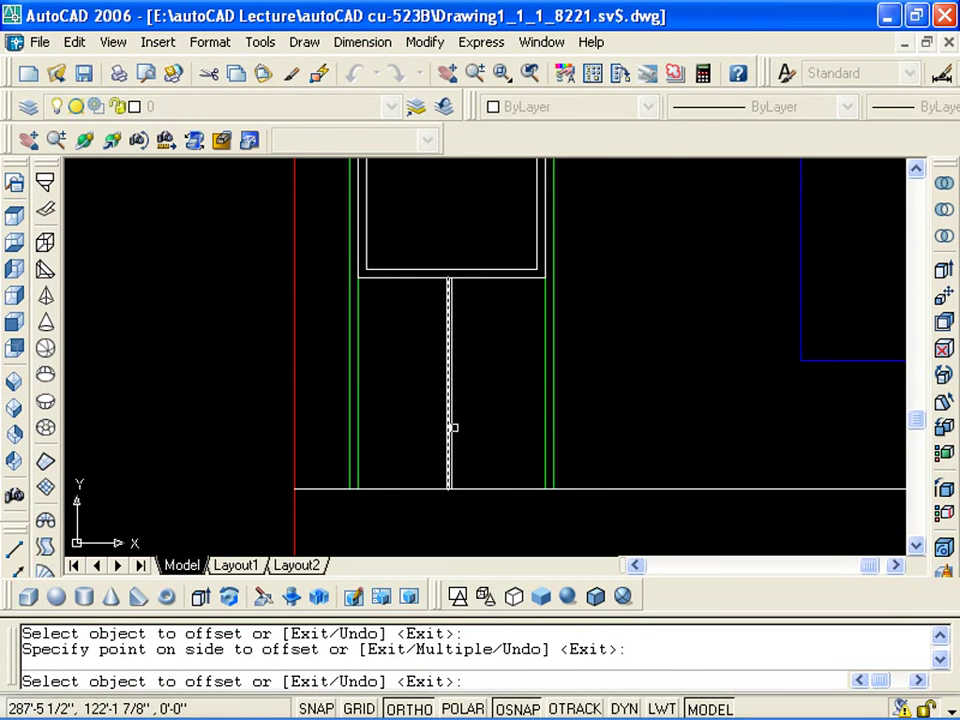
{"action": "left_click", "coordinate": [452, 428]}
{"action": "key", "text": "Escape"}
{"action": "key", "text": "Escape"}
{"action": "mouse_move", "coordinate": [499, 426]}
{"action": "middle_mouse_down"}
{"action": "mouse_move", "coordinate": [497, 408]}
{"action": "mouse_move", "coordinate": [487, 427]}
{"action": "middle_mouse_up"}
{"action": "key", "text": "Return"}
Bend the door's swing line into a curved arc by dragging its midpoint grip
{"action": "left_click", "coordinate": [546, 262]}
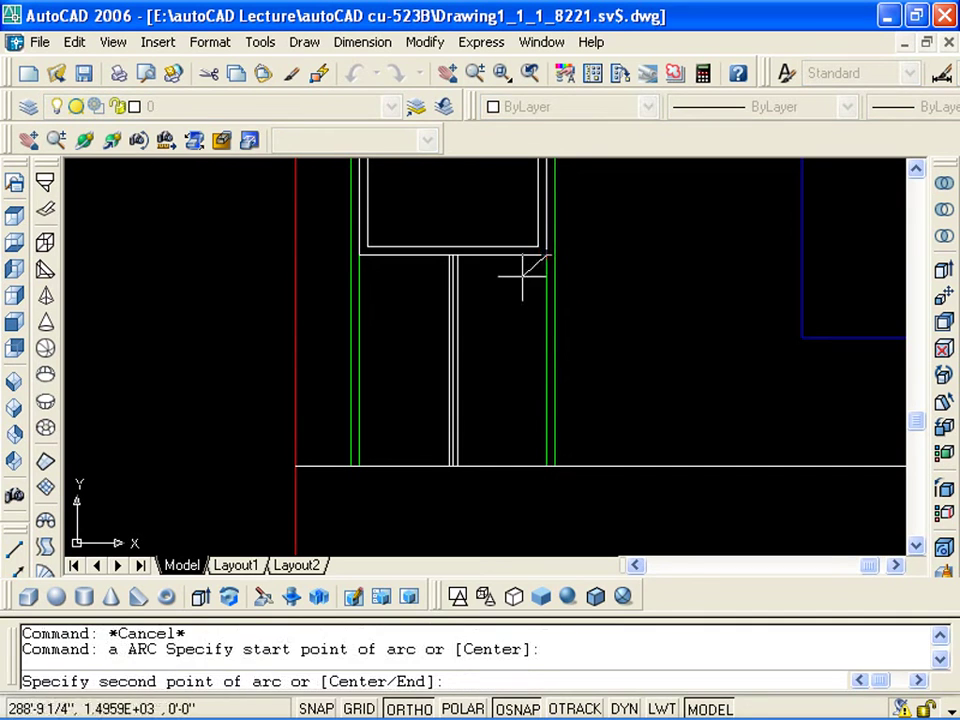
{"action": "left_click", "coordinate": [452, 358]}
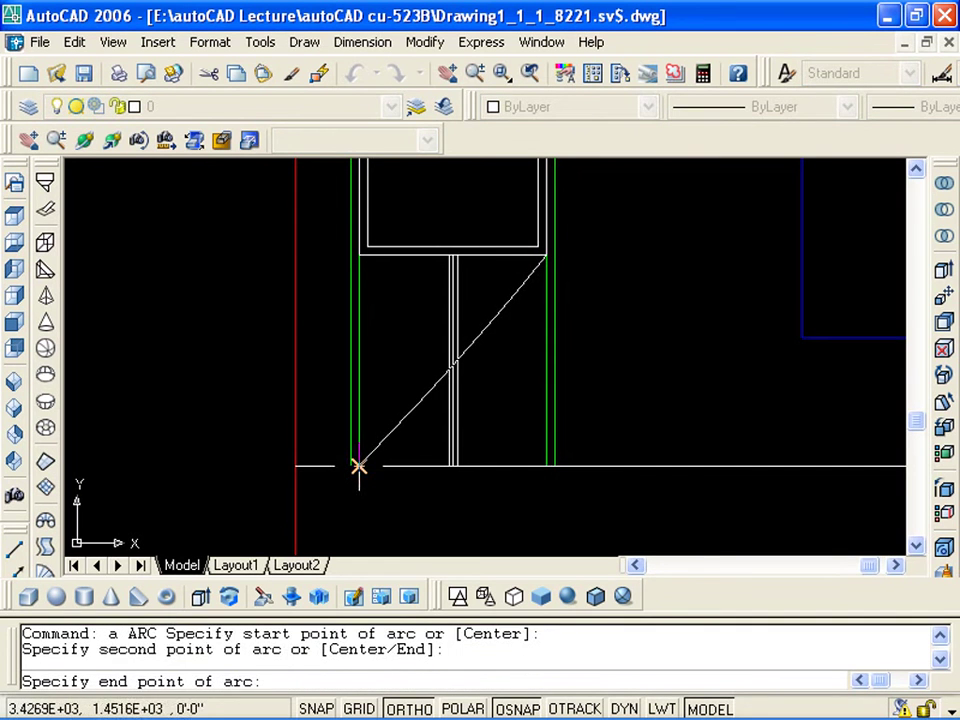
{"action": "key", "text": "Escape"}
{"action": "left_click", "coordinate": [420, 396]}
{"action": "left_click", "coordinate": [446, 379]}
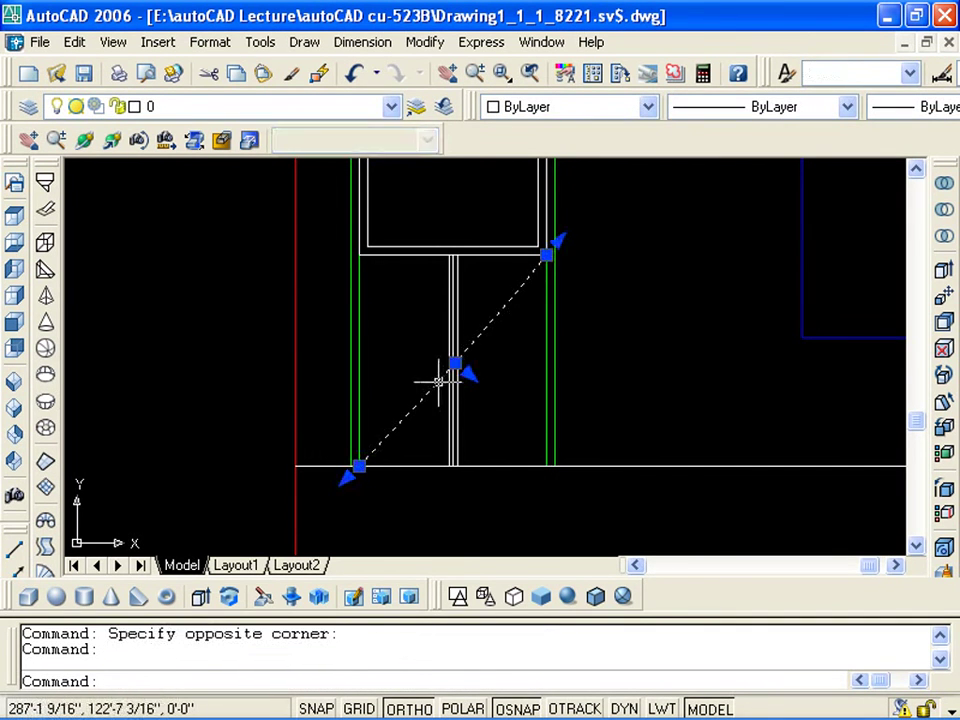
{"action": "left_click", "coordinate": [455, 363]}
{"action": "left_click", "coordinate": [488, 390]}
{"action": "key", "text": "Escape"}
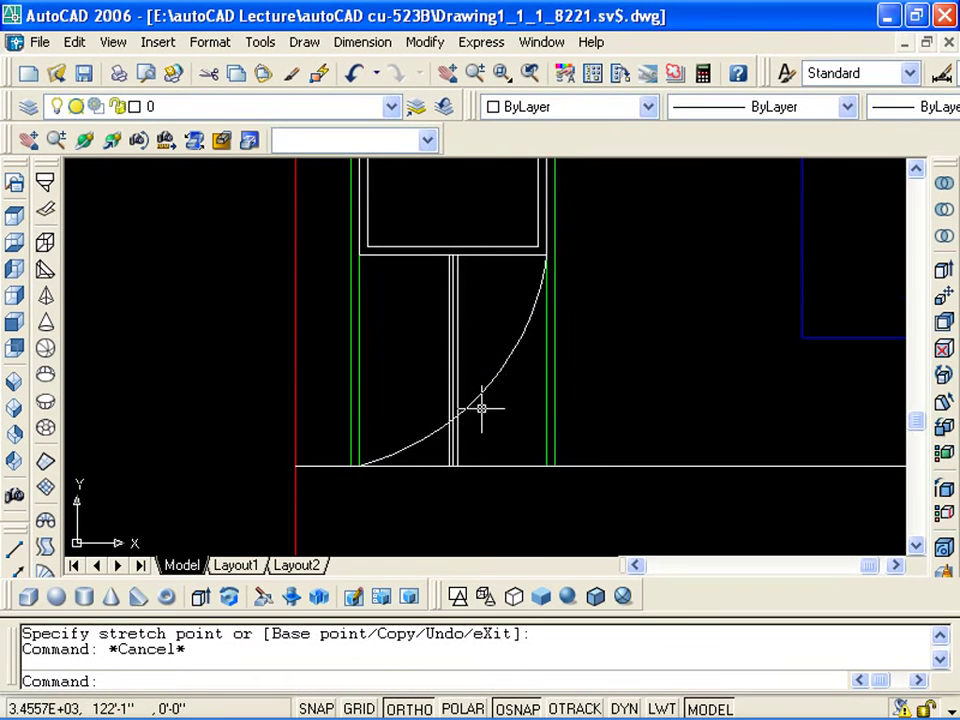
Start trimming the door lines with a crossing window, then cancel the trim
{"action": "middle_click_drag", "start_coordinate": [481, 408], "coordinate": [481, 372]}
{"action": "type", "text": "tr"}
{"action": "key", "text": "Return"}
{"action": "left_click_drag", "start_coordinate": [506, 279], "coordinate": [392, 441]}
{"action": "key", "text": "Return"}
{"action": "left_click", "coordinate": [437, 399]}
{"action": "left_click", "coordinate": [436, 401]}
{"action": "scroll", "coordinate": [436, 401], "scroll_direction": "up", "scroll_amount": 4}
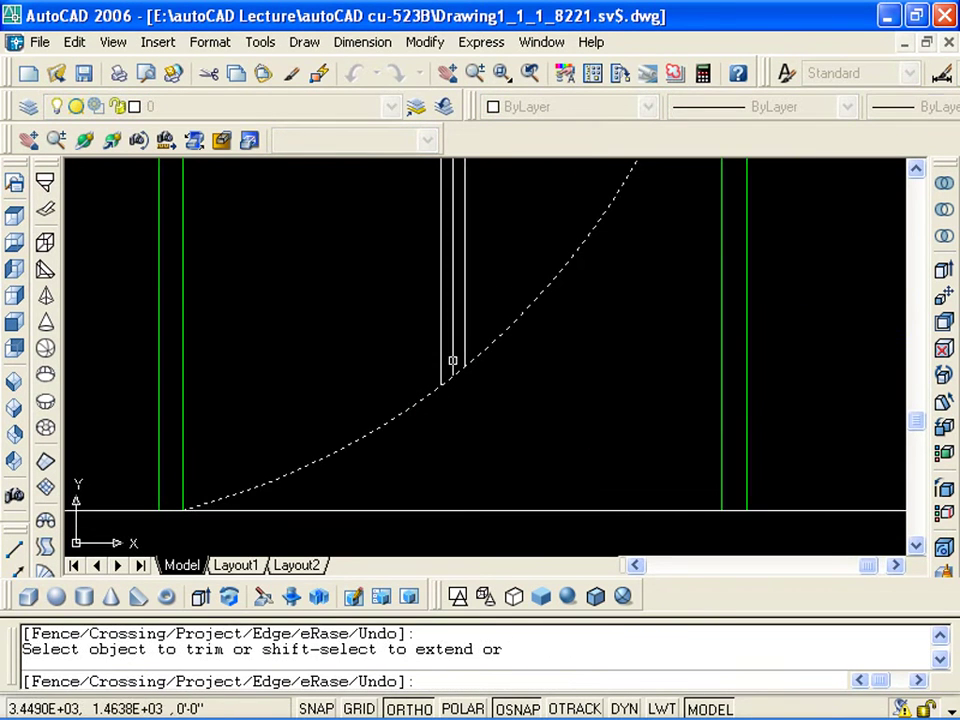
{"action": "key", "text": "Escape"}
Erase the vertical door-leaf line
{"action": "left_click", "coordinate": [454, 364]}
{"action": "key", "text": "Delete"}
{"action": "scroll", "coordinate": [458, 358], "scroll_direction": "down", "scroll_amount": 3}
{"action": "scroll", "coordinate": [450, 370], "scroll_direction": "up", "scroll_amount": 2}
{"action": "scroll", "coordinate": [454, 368], "scroll_direction": "down", "scroll_amount": 2}
Draw a small circle on the door as its knob
{"action": "type", "text": "c"}
{"action": "key", "text": "Return"}
{"action": "scroll", "coordinate": [460, 358], "scroll_direction": "up", "scroll_amount": 3}
{"action": "scroll", "coordinate": [447, 325], "scroll_direction": "up", "scroll_amount": 1}
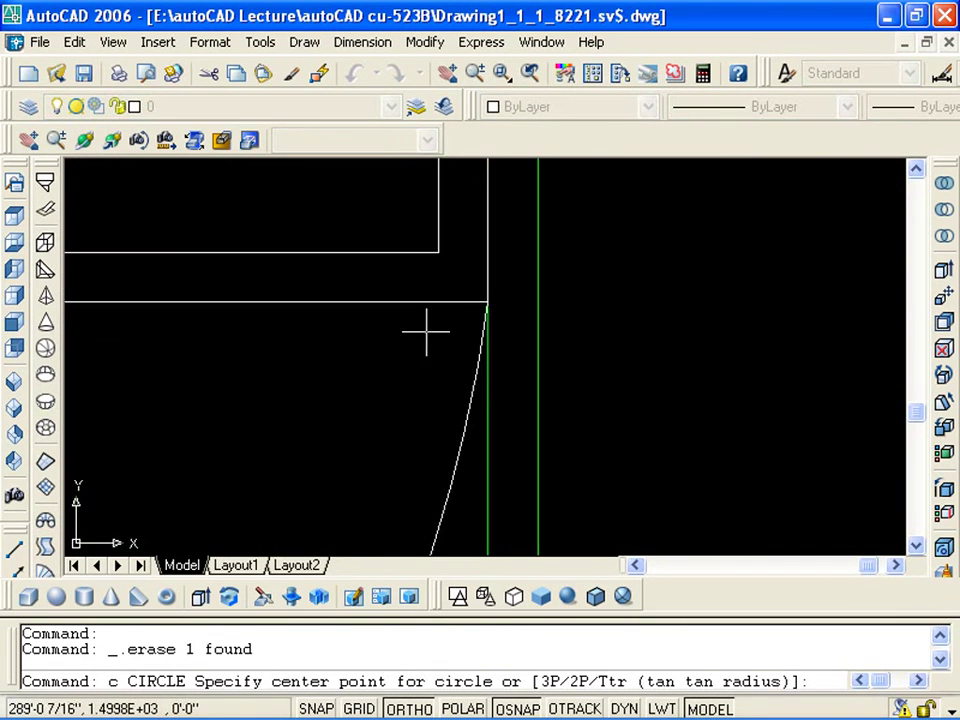
{"action": "left_click", "coordinate": [418, 362]}
{"action": "left_click", "coordinate": [421, 390]}
{"action": "scroll", "coordinate": [424, 405], "scroll_direction": "down", "scroll_amount": 5}
{"action": "middle_click_drag", "start_coordinate": [424, 405], "coordinate": [426, 292]}
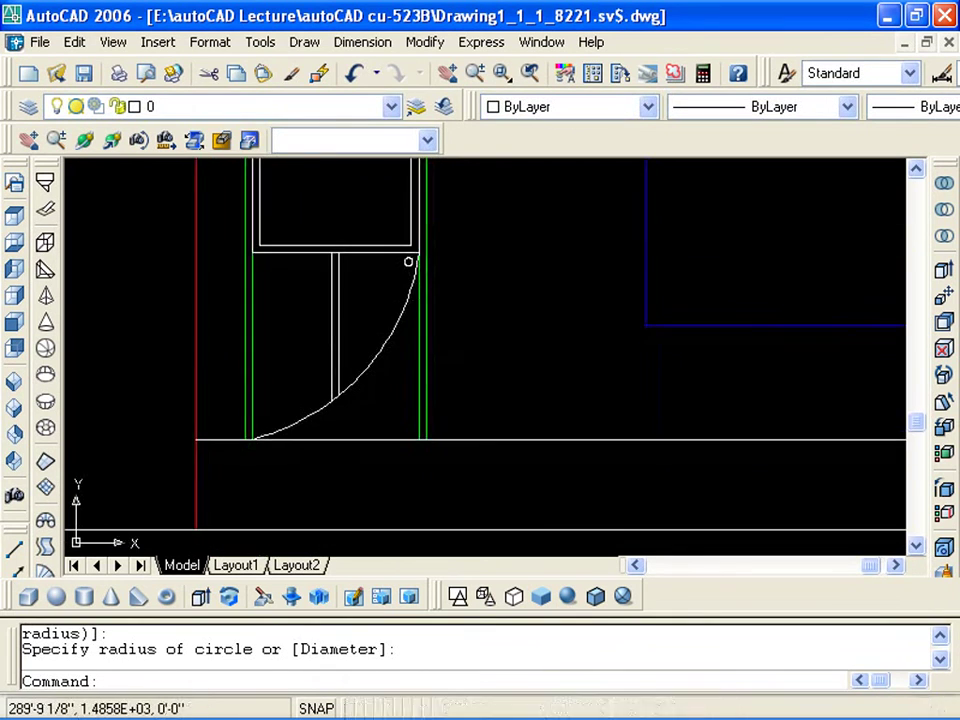
{"action": "scroll", "coordinate": [440, 380], "scroll_direction": "down", "scroll_amount": 4}
{"action": "scroll", "coordinate": [400, 320], "scroll_direction": "up", "scroll_amount": 5}
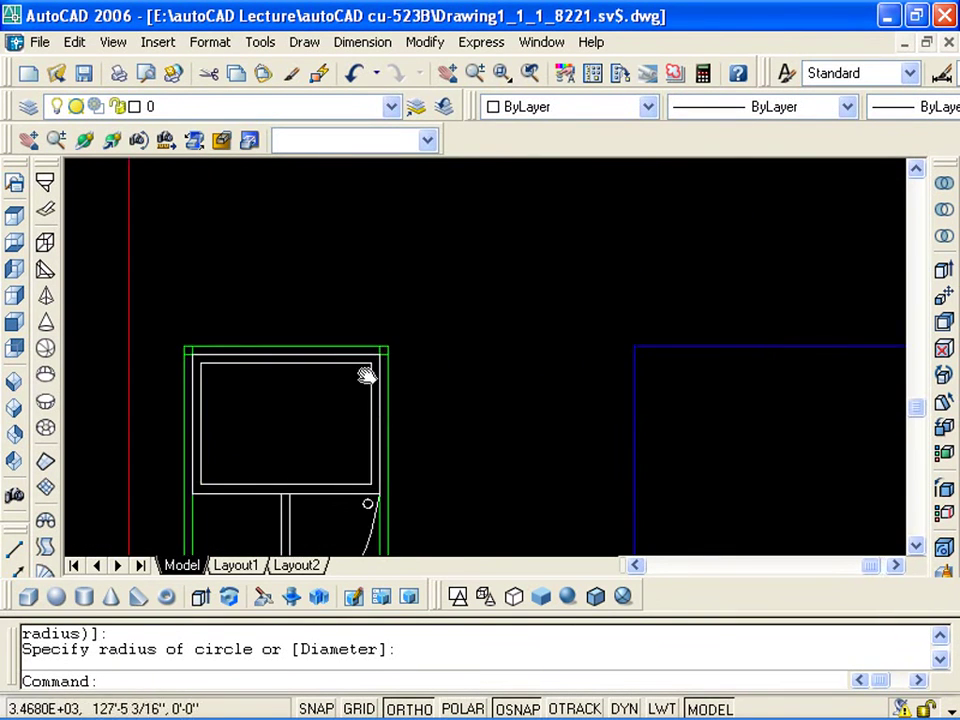
{"action": "middle_click_drag", "start_coordinate": [364, 375], "coordinate": [392, 294]}
Trim the top frame segment and the overlapping horizontal line at the door-frame corner
{"action": "key", "text": "Escape"}
{"action": "type", "text": "tr"}
{"action": "key", "text": "Return"}
{"action": "left_click", "coordinate": [477, 297]}
{"action": "scroll", "coordinate": [350, 390], "scroll_direction": "up", "scroll_amount": 2}
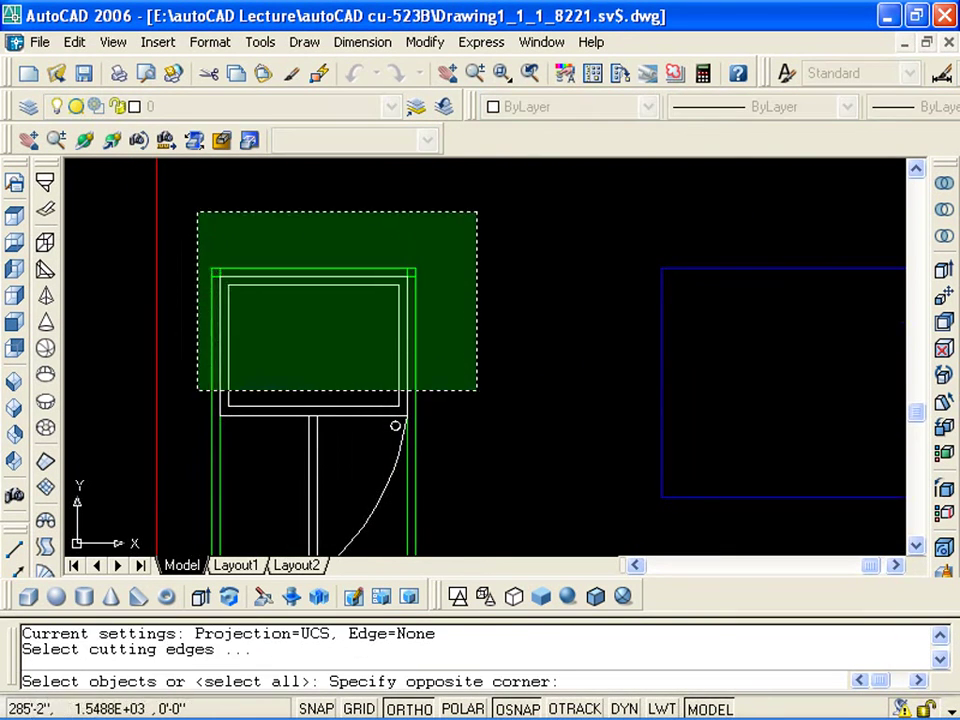
{"action": "left_click", "coordinate": [197, 392]}
{"action": "scroll", "coordinate": [237, 274], "scroll_direction": "up", "scroll_amount": 5}
{"action": "left_click", "coordinate": [205, 267]}
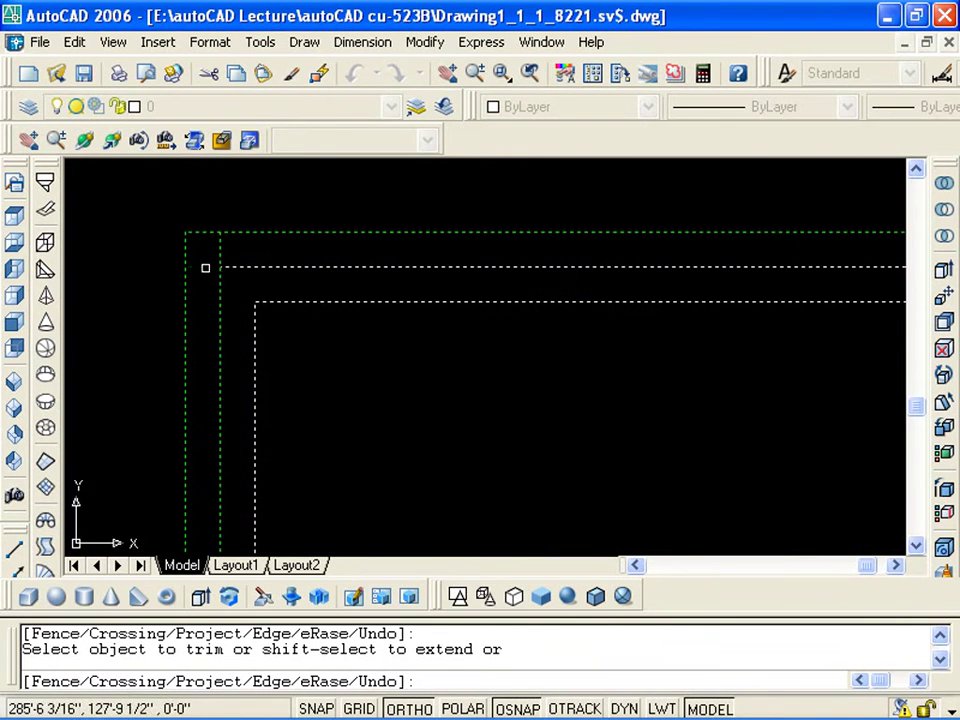
{"action": "scroll", "coordinate": [220, 246], "scroll_direction": "down", "scroll_amount": 4}
{"action": "scroll", "coordinate": [198, 285], "scroll_direction": "up", "scroll_amount": 3}
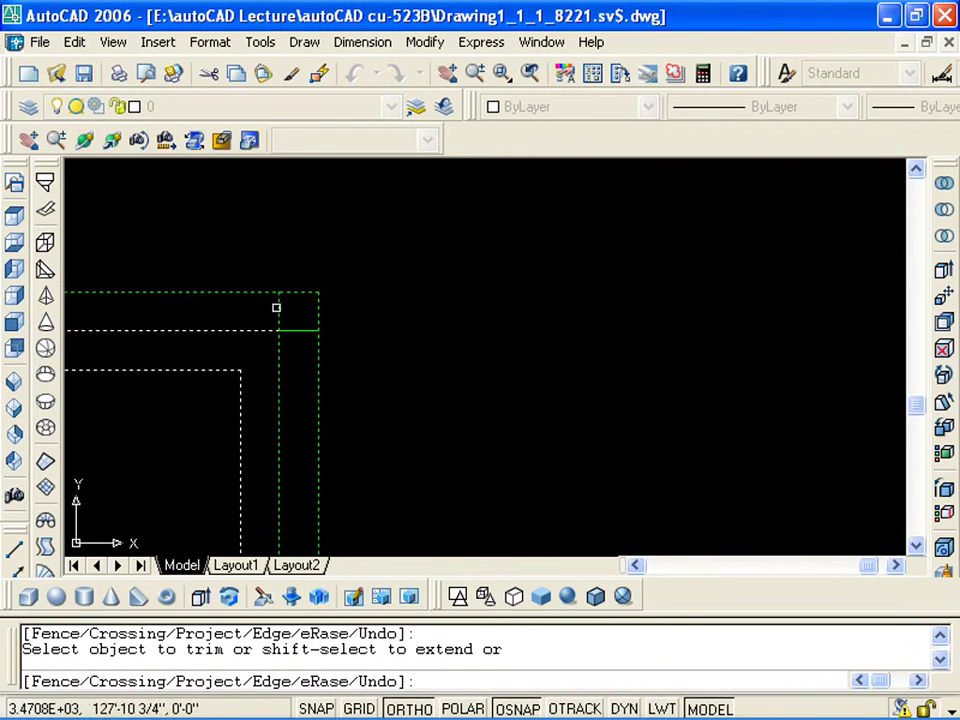
{"action": "left_click", "coordinate": [287, 328]}
{"action": "scroll", "coordinate": [309, 336], "scroll_direction": "down", "scroll_amount": 4}
{"action": "key", "text": "Escape"}
Pan and zoom the view over to centre the window rectangle
{"action": "middle_click_drag", "start_coordinate": [367, 345], "coordinate": [450, 360]}
{"action": "scroll", "coordinate": [520, 343], "scroll_direction": "up", "scroll_amount": 2}
{"action": "middle_click_drag", "start_coordinate": [520, 343], "coordinate": [443, 375]}
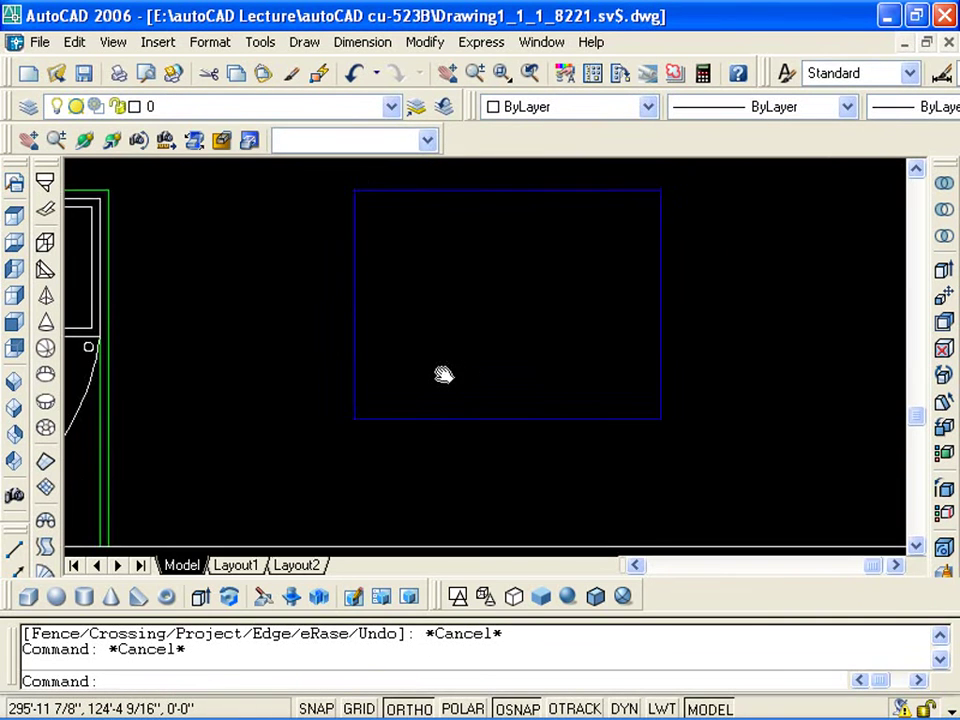
{"action": "key", "text": "Escape"}
{"action": "scroll", "coordinate": [443, 375], "scroll_direction": "down", "scroll_amount": 2}
Offset the window rectangle and its bottom edge 2" inward to form an inner frame
{"action": "type", "text": "o"}
{"action": "key", "text": "Return"}
{"action": "type", "text": "2\""}
{"action": "key", "text": "Return"}
{"action": "left_click", "coordinate": [420, 254]}
{"action": "left_click", "coordinate": [463, 343]}
{"action": "left_click", "coordinate": [443, 397]}
{"action": "left_click", "coordinate": [560, 331]}
{"action": "key", "text": "Escape"}
Draw a vertical line from the window's top edge to its bottom edge
{"action": "type", "text": "l"}
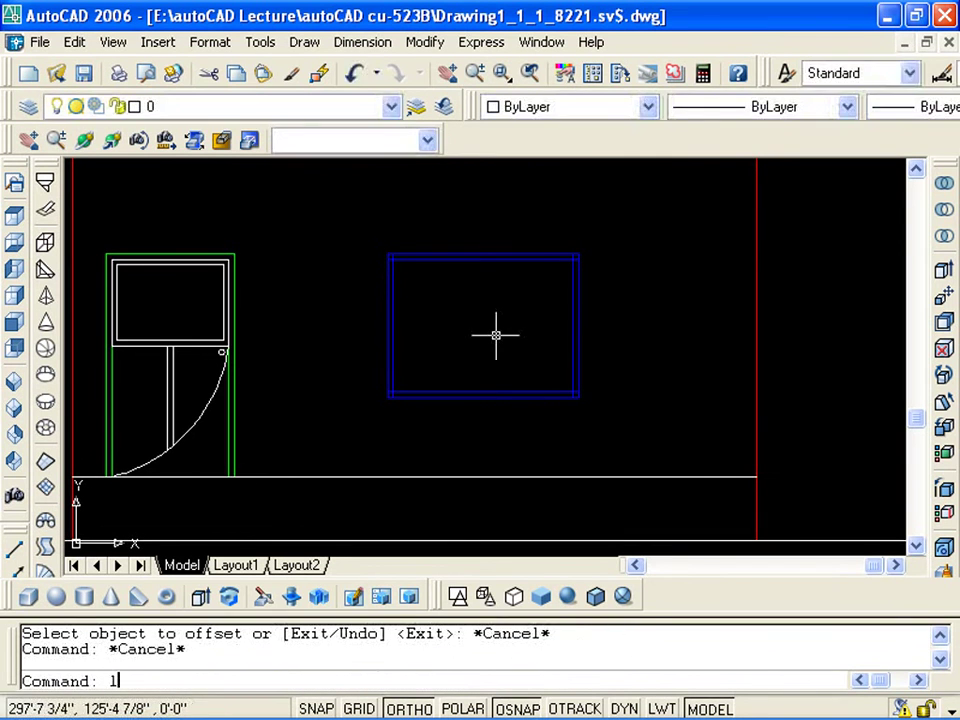
{"action": "key", "text": "Return"}
{"action": "left_click", "coordinate": [483, 260]}
{"action": "left_click", "coordinate": [481, 393]}
{"action": "key", "text": "Escape"}
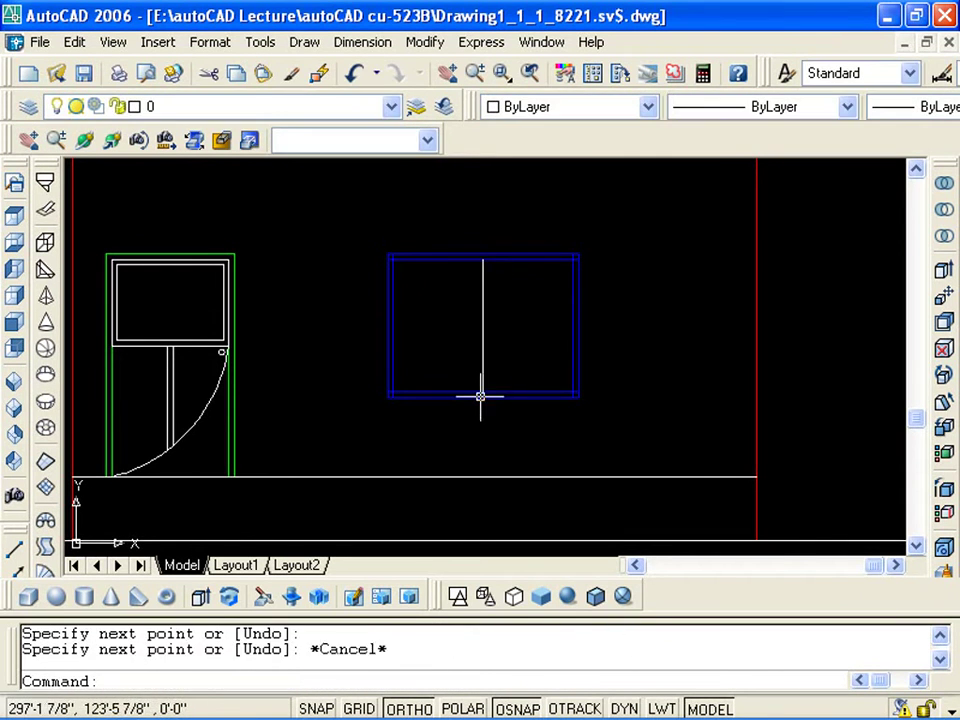
{"action": "key", "text": "Escape"}
{"action": "middle_click_drag", "start_coordinate": [467, 418], "coordinate": [467, 396]}
{"action": "middle_click_drag", "start_coordinate": [496, 322], "coordinate": [508, 316]}
{"action": "middle_click_drag", "start_coordinate": [513, 316], "coordinate": [521, 337]}
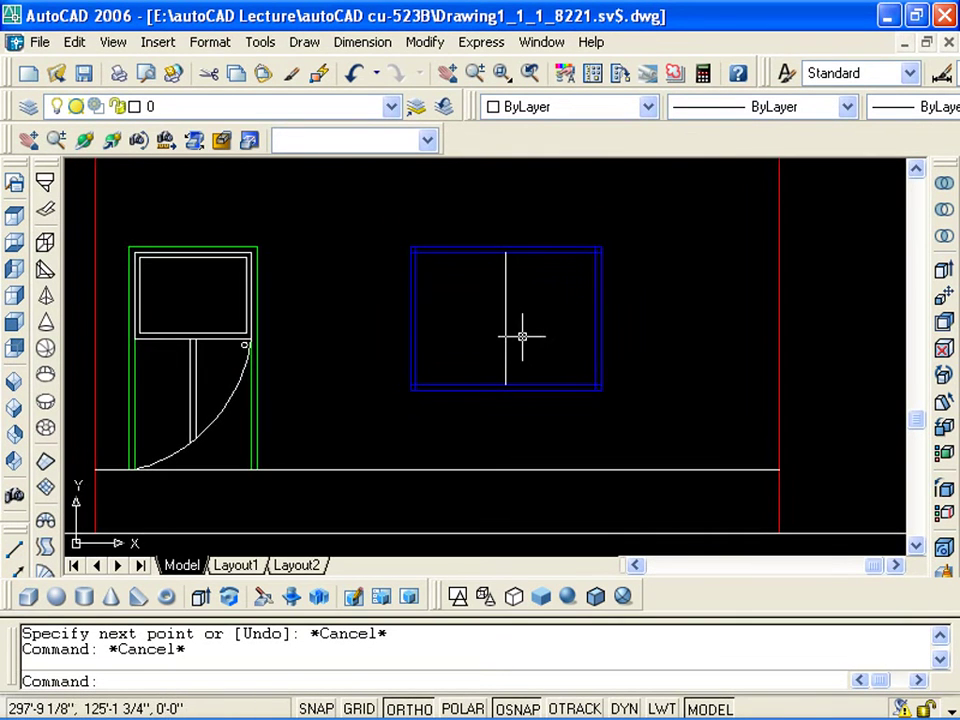
{"action": "type", "text": "1\""}
Offset the centre vertical line, then delete the misplaced copy
{"action": "key", "text": "Return"}
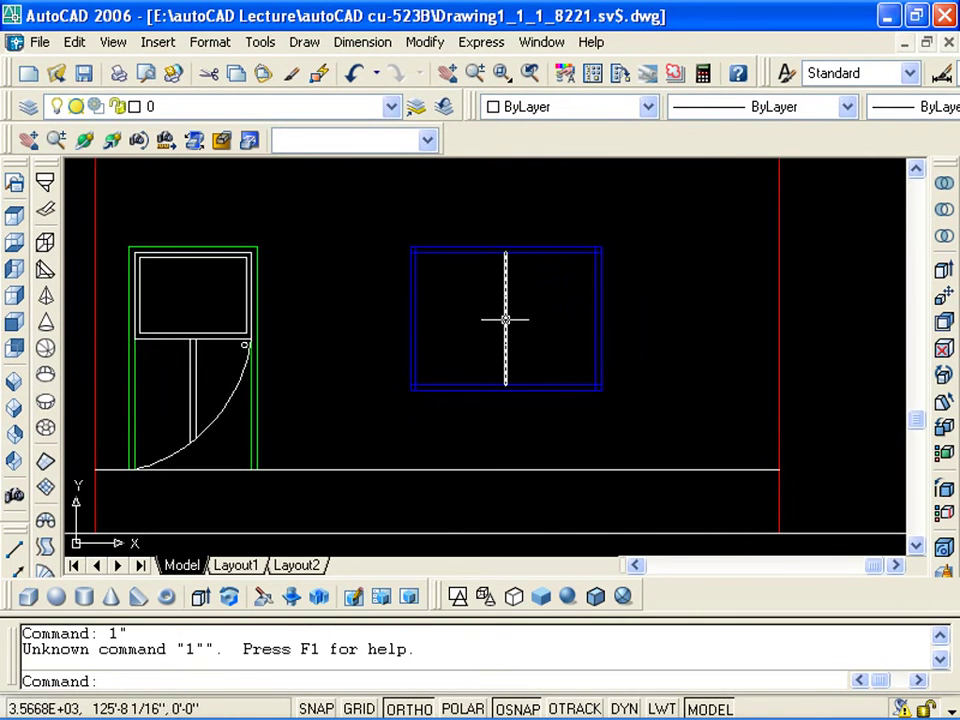
{"action": "key", "text": "Escape"}
{"action": "key", "text": "Return"}
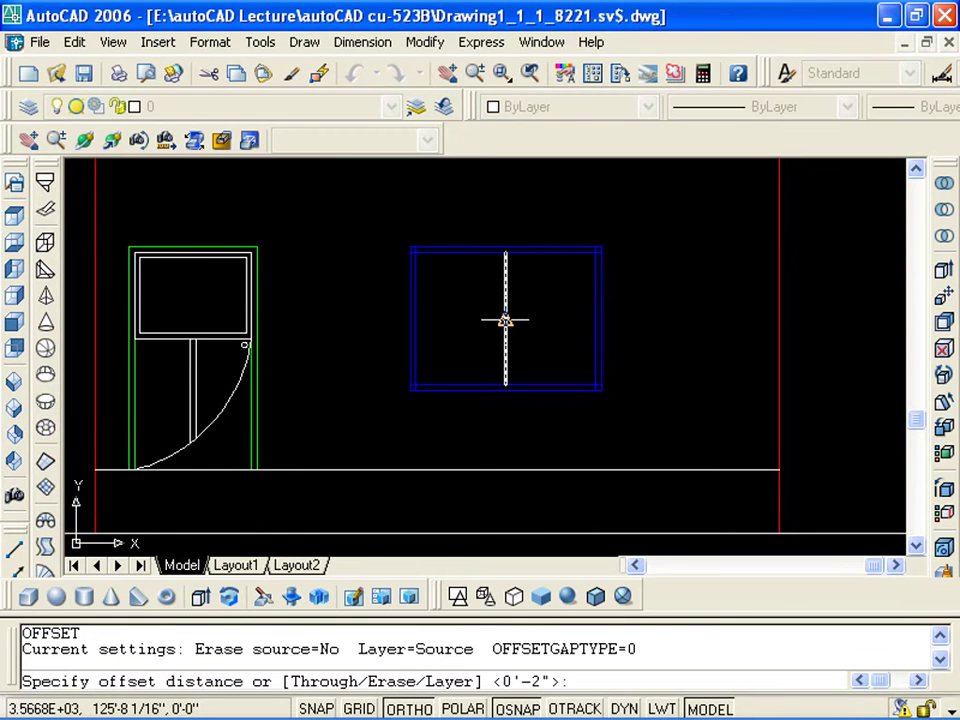
{"action": "type", "text": "2"}
{"action": "key", "text": "Return"}
{"action": "left_click", "coordinate": [505, 320]}
{"action": "left_click", "coordinate": [459, 394]}
{"action": "scroll", "coordinate": [531, 343], "scroll_direction": "up", "scroll_amount": 3}
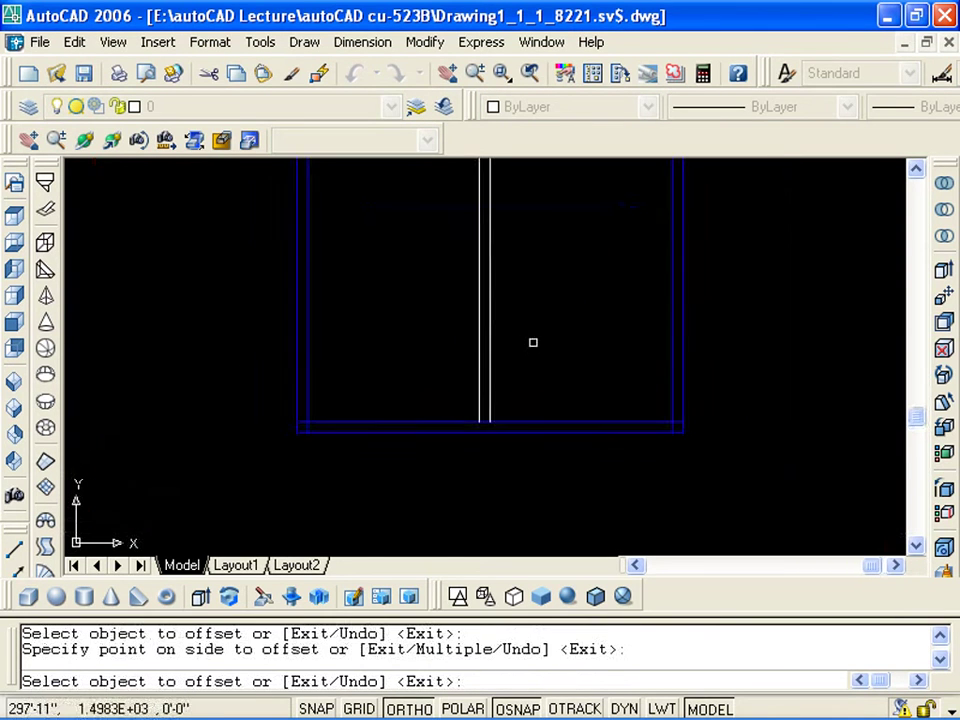
{"action": "key", "text": "Escape"}
{"action": "left_click", "coordinate": [480, 345]}
{"action": "key", "text": "Delete"}
{"action": "key", "text": "Escape"}
{"action": "key", "text": "Escape"}
Offset the centre line 1" to double the mullion and delete the extra line
{"action": "type", "text": "o"}
{"action": "key", "text": "Return"}
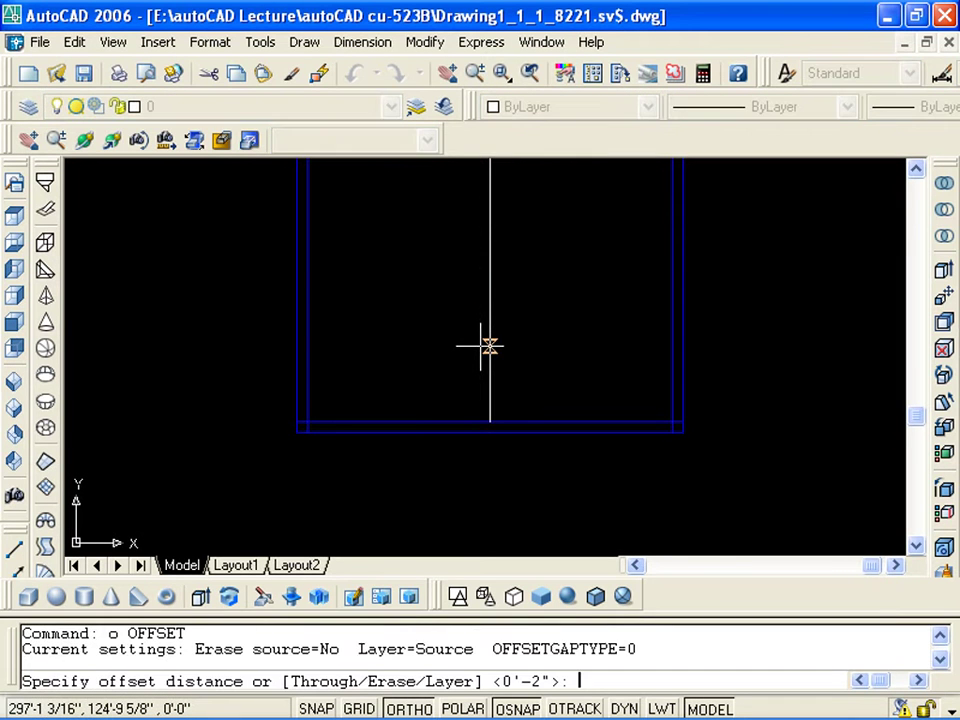
{"action": "type", "text": "1"}
{"action": "key", "text": "Return"}
{"action": "left_click", "coordinate": [489, 345]}
{"action": "left_click", "coordinate": [493, 356]}
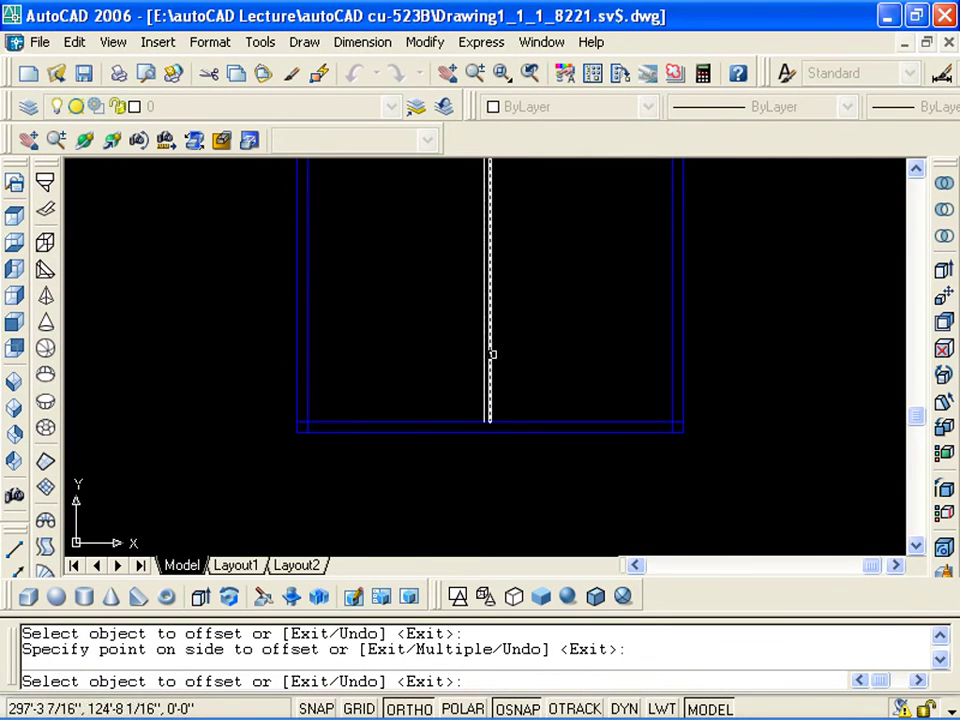
{"action": "key", "text": "Escape"}
{"action": "left_click", "coordinate": [492, 355]}
{"action": "key", "text": "Delete"}
Zoom and pan to centre the window and review the doubled mullion
{"action": "scroll", "coordinate": [457, 347], "scroll_direction": "down", "scroll_amount": 2}
{"action": "scroll", "coordinate": [457, 347], "scroll_direction": "up", "scroll_amount": 1}
{"action": "scroll", "coordinate": [463, 355], "scroll_direction": "down", "scroll_amount": 5}
{"action": "scroll", "coordinate": [440, 365], "scroll_direction": "up", "scroll_amount": 3}
{"action": "mouse_move", "coordinate": [437, 368]}
{"action": "middle_mouse_down"}
{"action": "mouse_move", "coordinate": [424, 390]}
{"action": "mouse_move", "coordinate": [450, 330]}
{"action": "mouse_move", "coordinate": [386, 392]}
{"action": "mouse_move", "coordinate": [433, 374]}
{"action": "mouse_move", "coordinate": [407, 339]}
{"action": "middle_mouse_up"}
{"action": "scroll", "coordinate": [450, 330], "scroll_direction": "down", "scroll_amount": 1}
{"action": "scroll", "coordinate": [386, 392], "scroll_direction": "up", "scroll_amount": 3}
{"action": "scroll", "coordinate": [366, 317], "scroll_direction": "up", "scroll_amount": 3}
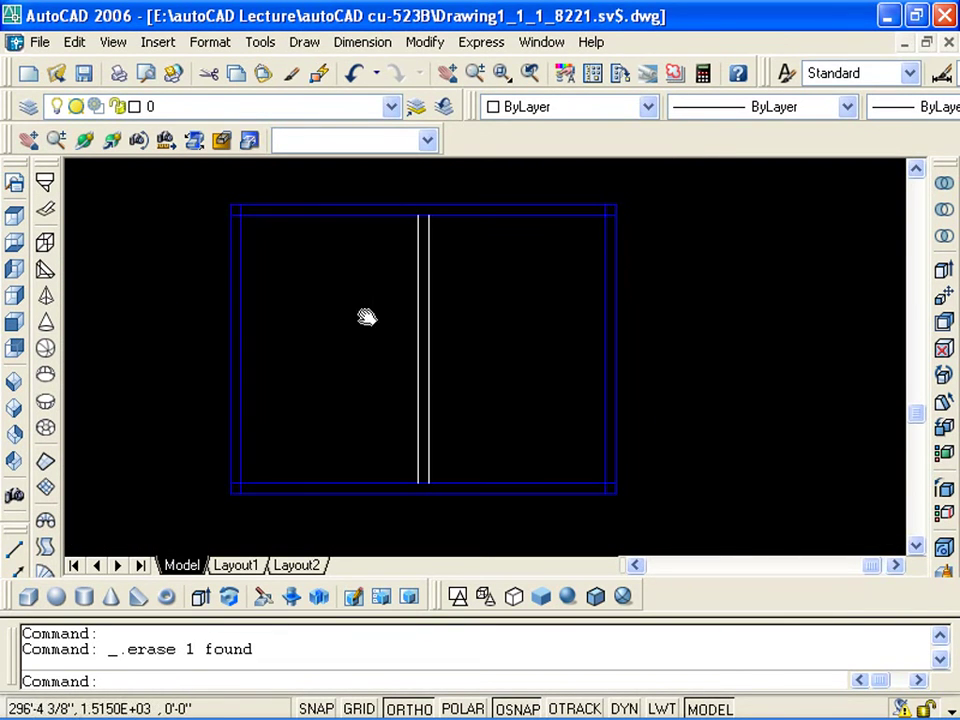
{"action": "key", "text": "Escape"}
Draw a horizontal line across the window and offset it 2" downward
{"action": "type", "text": "l"}
{"action": "key", "text": "Return"}
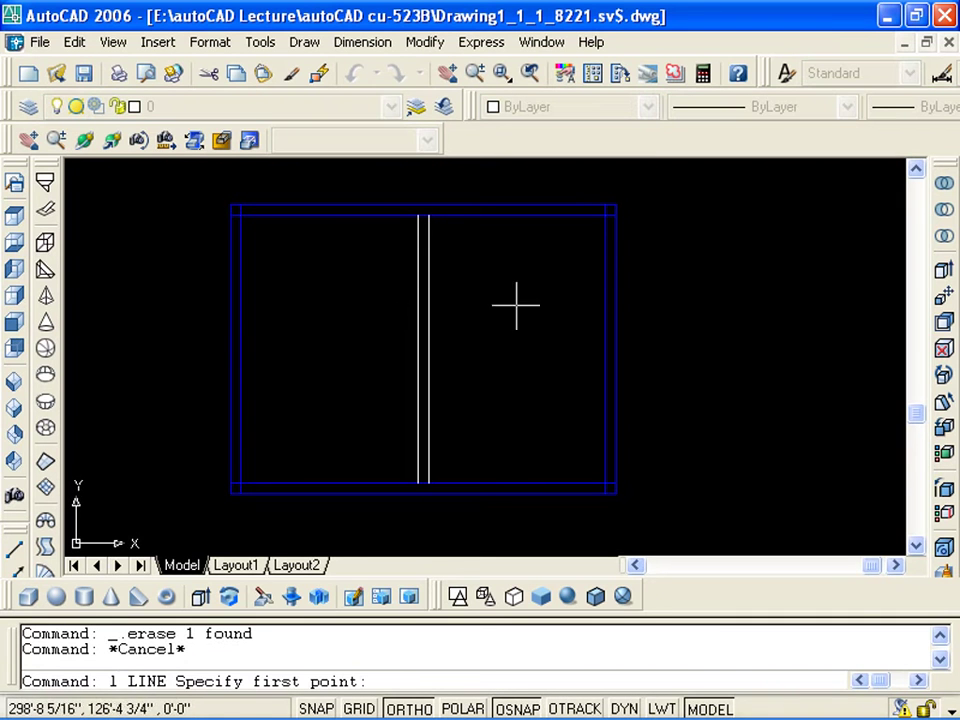
{"action": "left_click", "coordinate": [605, 295]}
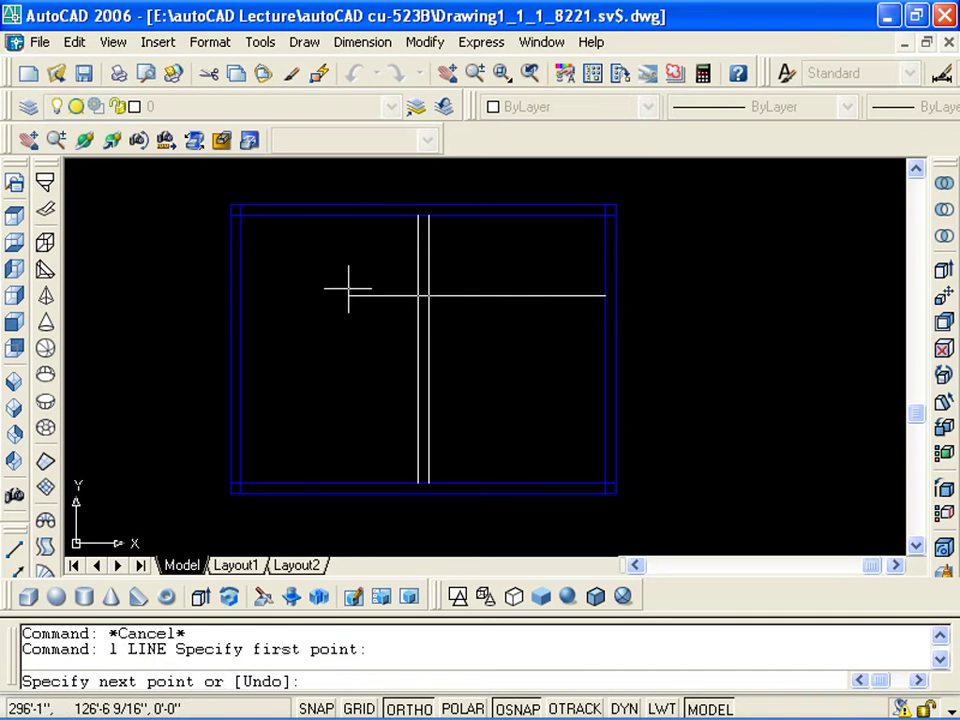
{"action": "left_click", "coordinate": [234, 295]}
{"action": "key", "text": "Escape"}
{"action": "key", "text": "Escape"}
{"action": "key", "text": "Return"}
{"action": "type", "text": "2\""}
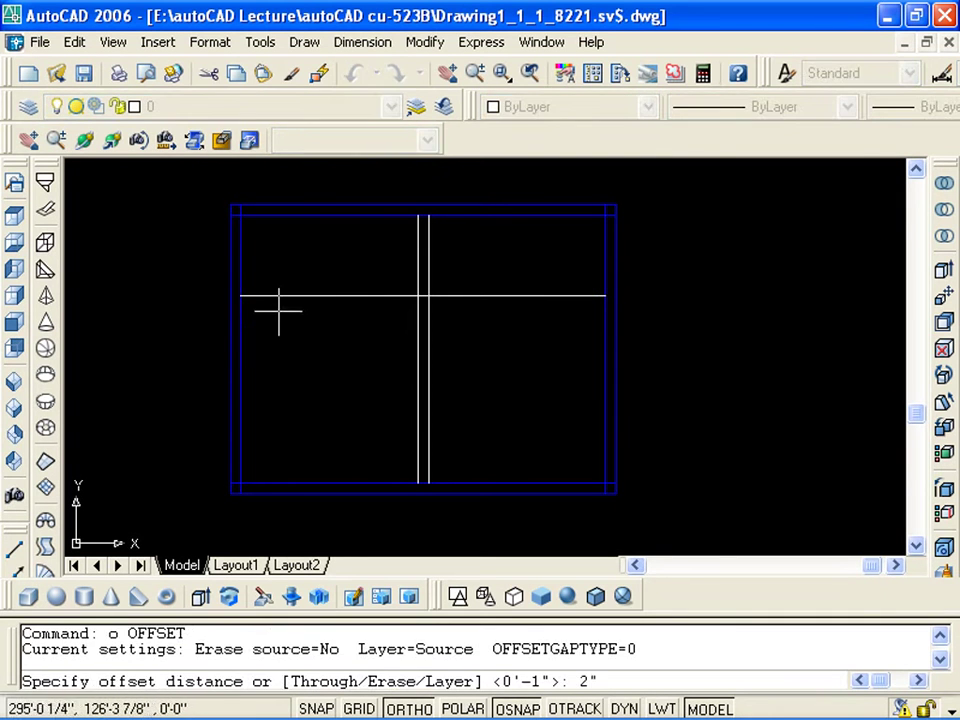
{"action": "key", "text": "Return"}
{"action": "left_click", "coordinate": [285, 297]}
{"action": "left_click", "coordinate": [340, 368]}
Trim the mullion above the transom using both horizontal lines as cutting edges
{"action": "type", "text": "tr"}
{"action": "key", "text": "Return"}
{"action": "left_click_drag", "start_coordinate": [465, 375], "coordinate": [403, 289]}
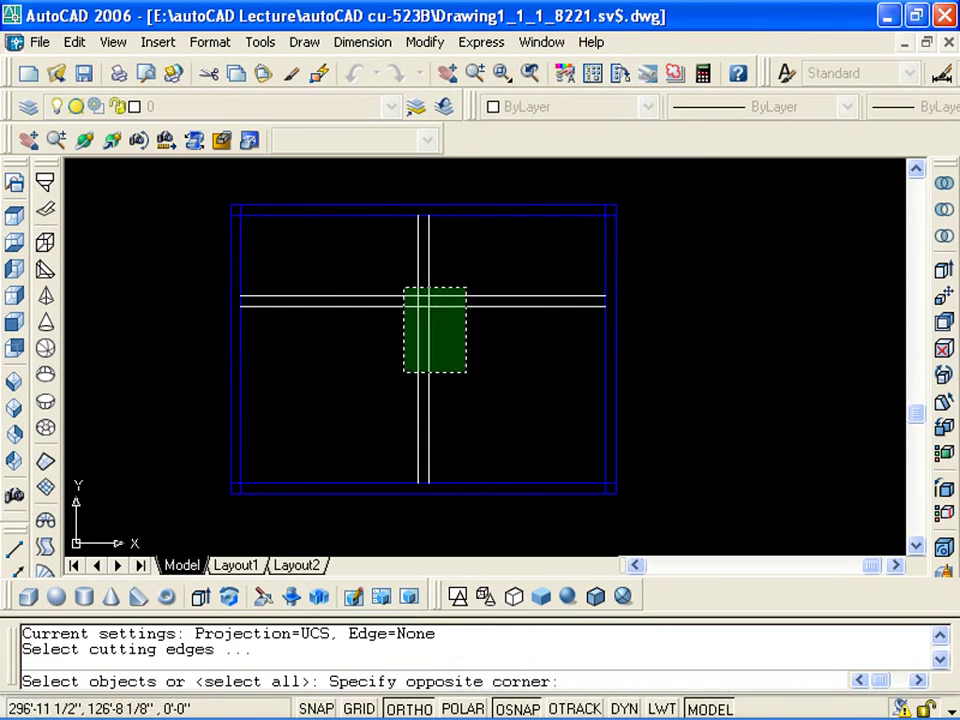
{"action": "key", "text": "Return"}
{"action": "left_click_drag", "start_coordinate": [379, 221], "coordinate": [427, 294]}
{"action": "key", "text": "Escape"}
{"action": "key", "text": "Escape"}
{"action": "type", "text": "l"}
{"action": "key", "text": "Return"}
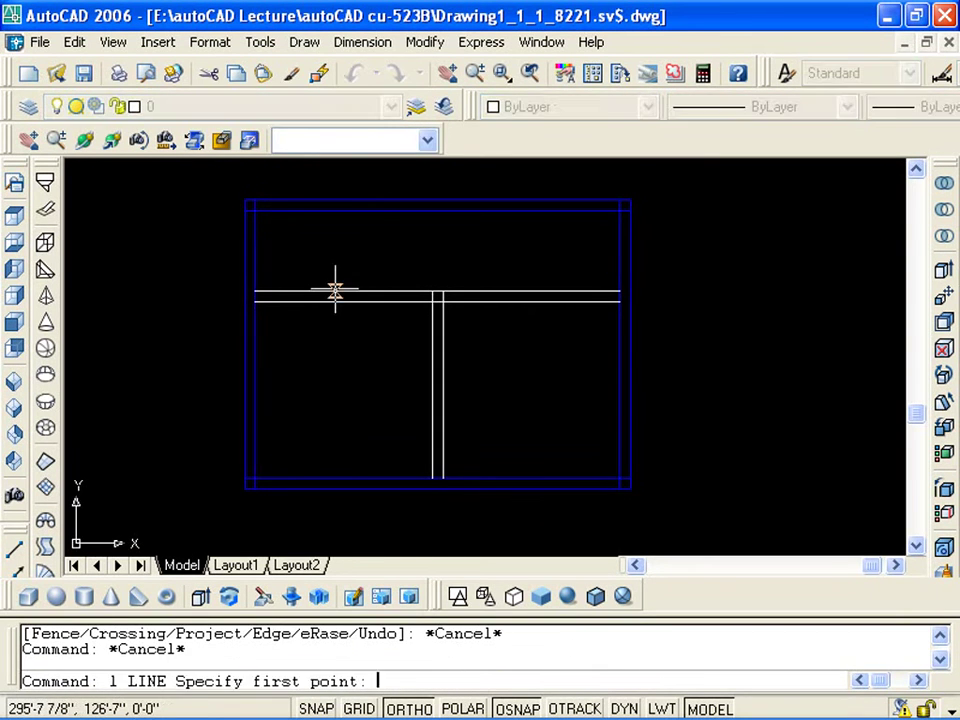
{"action": "key", "text": "Escape"}
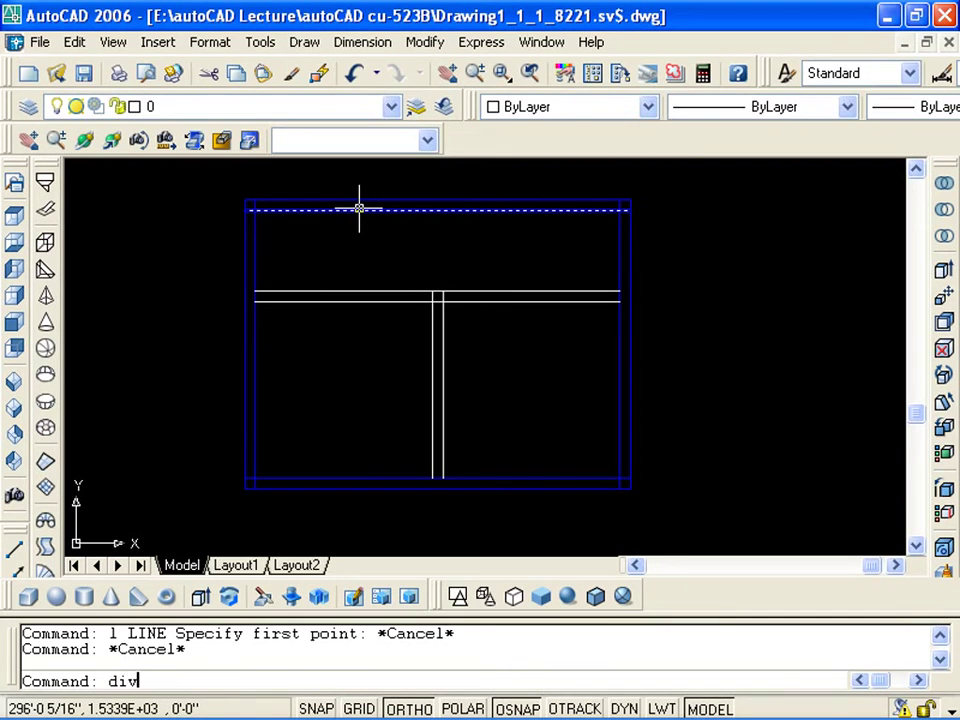
Divide the window's top inner line into 4 equal parts
{"action": "key", "text": "Return"}
{"action": "left_click", "coordinate": [359, 209]}
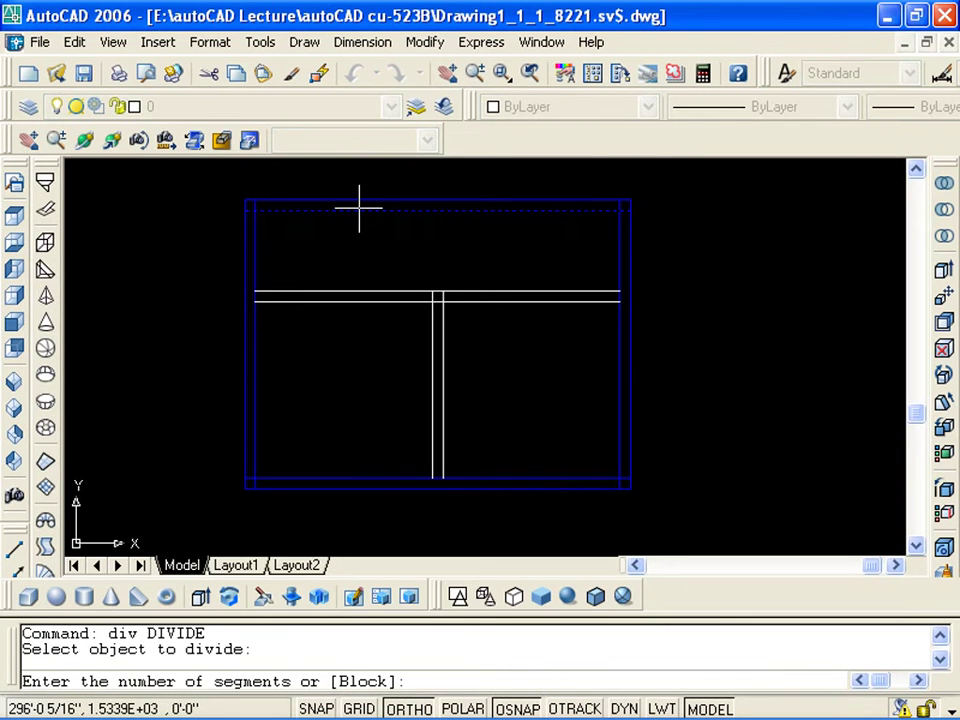
{"action": "type", "text": "4'"}
{"action": "key", "text": "Return"}
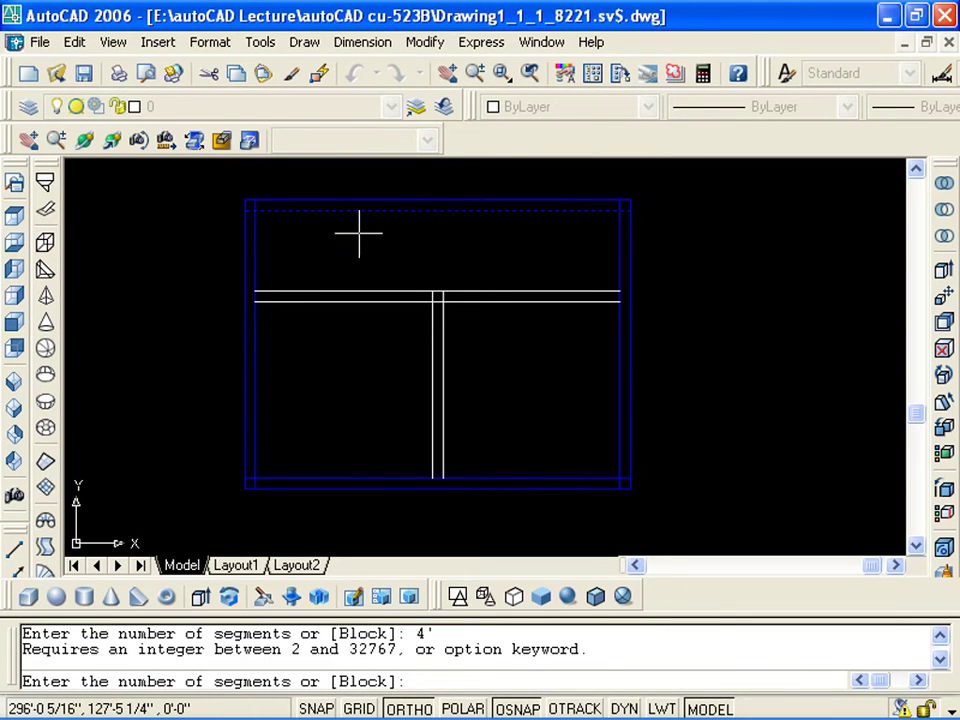
{"action": "type", "text": "4"}
{"action": "key", "text": "Return"}
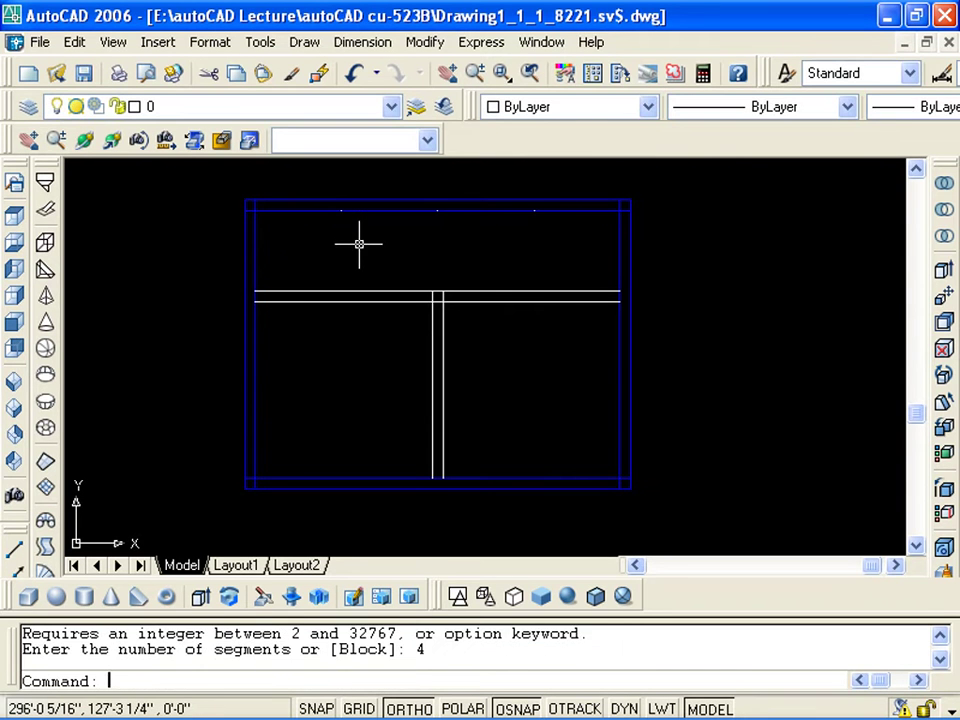
{"action": "key", "text": "Escape"}
Draw vertical lines from the division points down to the transom
{"action": "key", "text": "Return"}
{"action": "left_click", "coordinate": [341, 210]}
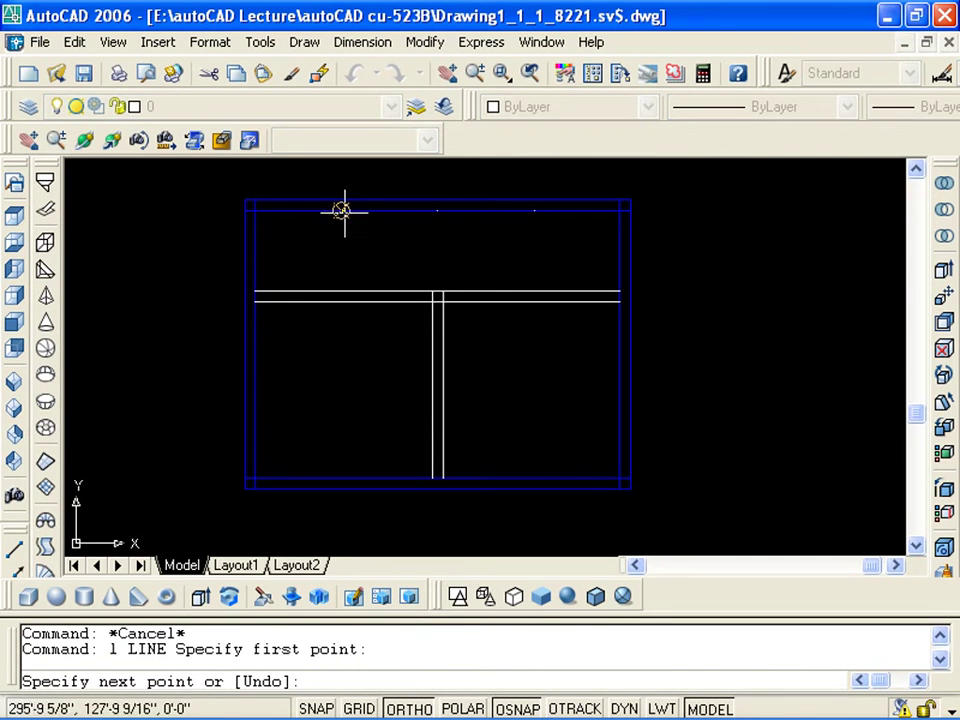
{"action": "left_click", "coordinate": [341, 292]}
{"action": "key", "text": "Return"}
{"action": "key", "text": "Return"}
{"action": "left_click", "coordinate": [438, 210]}
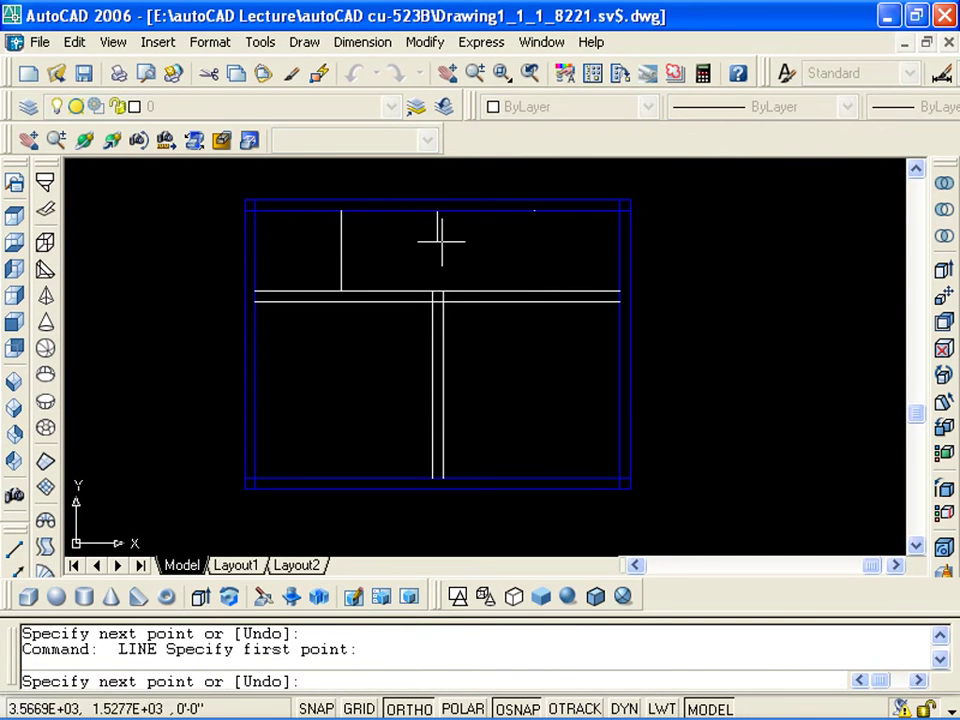
{"action": "left_click", "coordinate": [442, 291]}
{"action": "key", "text": "Return"}
{"action": "key", "text": "Return"}
Undo the last line and delete the stray slanted line
{"action": "type", "text": "u"}
{"action": "key", "text": "Return"}
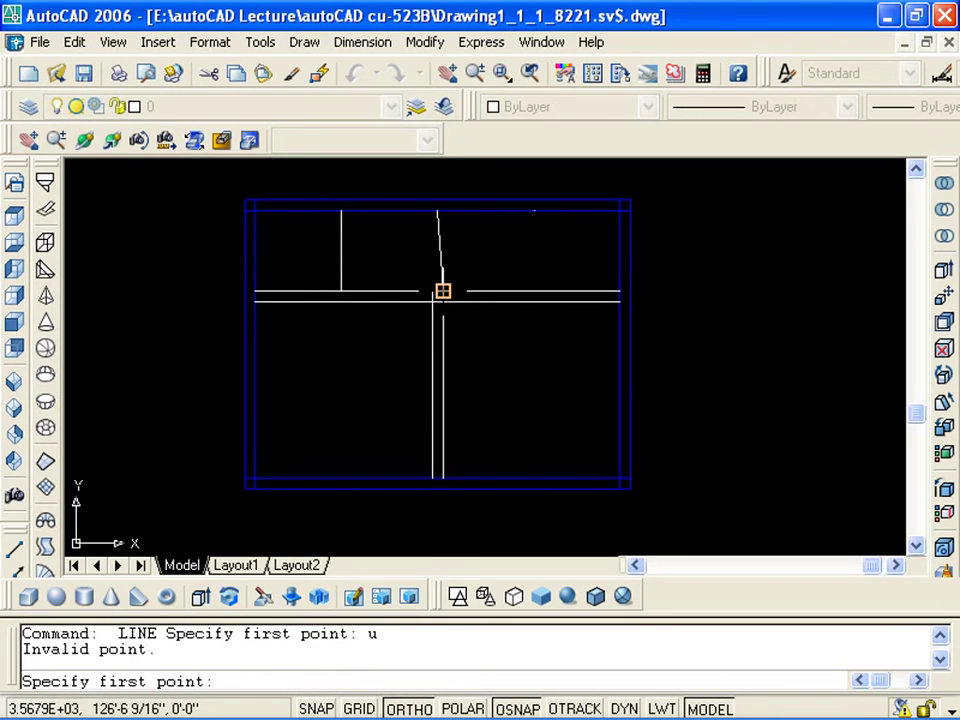
{"action": "key", "text": "Escape"}
{"action": "left_click", "coordinate": [432, 254]}
{"action": "left_click", "coordinate": [442, 240]}
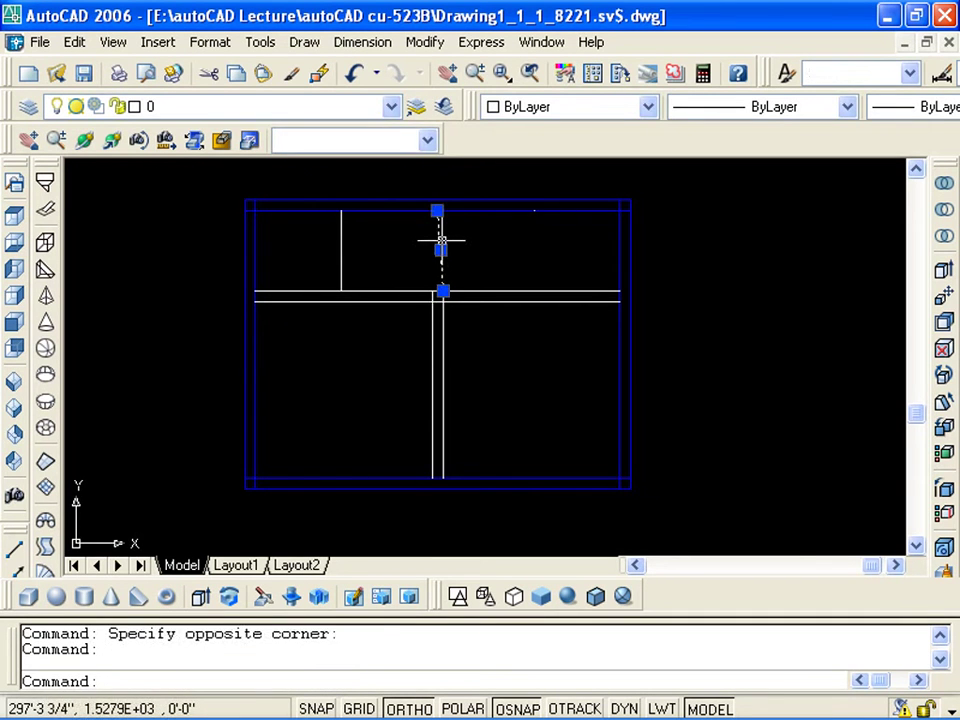
{"action": "key", "text": "Delete"}
{"action": "scroll", "coordinate": [440, 232], "scroll_direction": "up", "scroll_amount": 3}
{"action": "key", "text": "Return"}
{"action": "left_click", "coordinate": [430, 197]}
{"action": "key", "text": "Escape"}
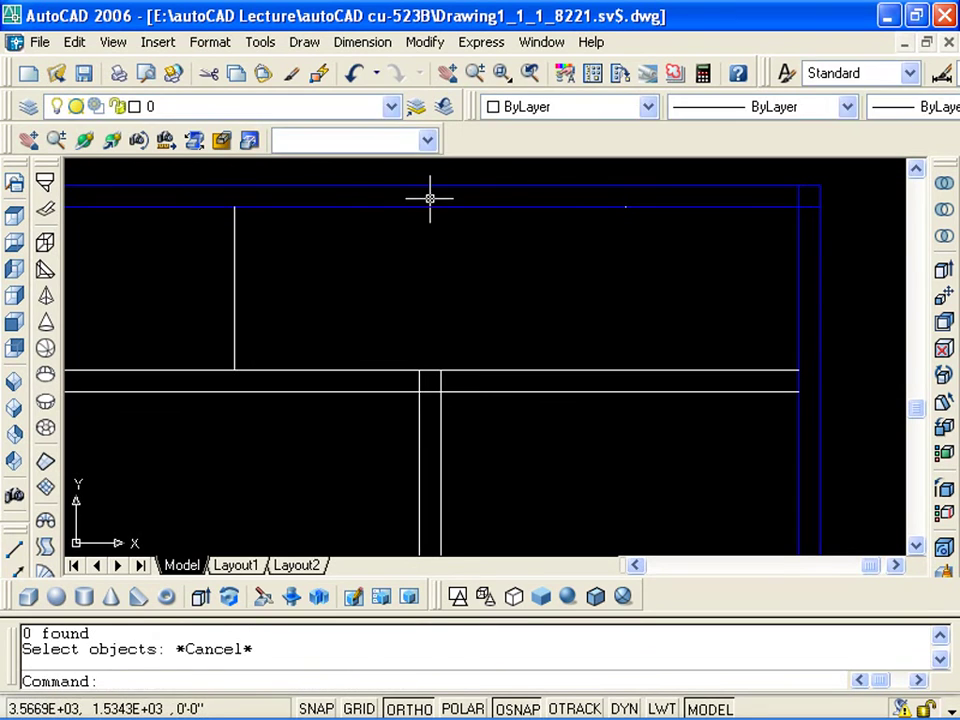
Start a line at the mullion intersection, then cancel it
{"action": "type", "text": "l"}
{"action": "key", "text": "Return"}
{"action": "left_click", "coordinate": [429, 369]}
{"action": "scroll", "coordinate": [428, 365], "scroll_direction": "up", "scroll_amount": 2}
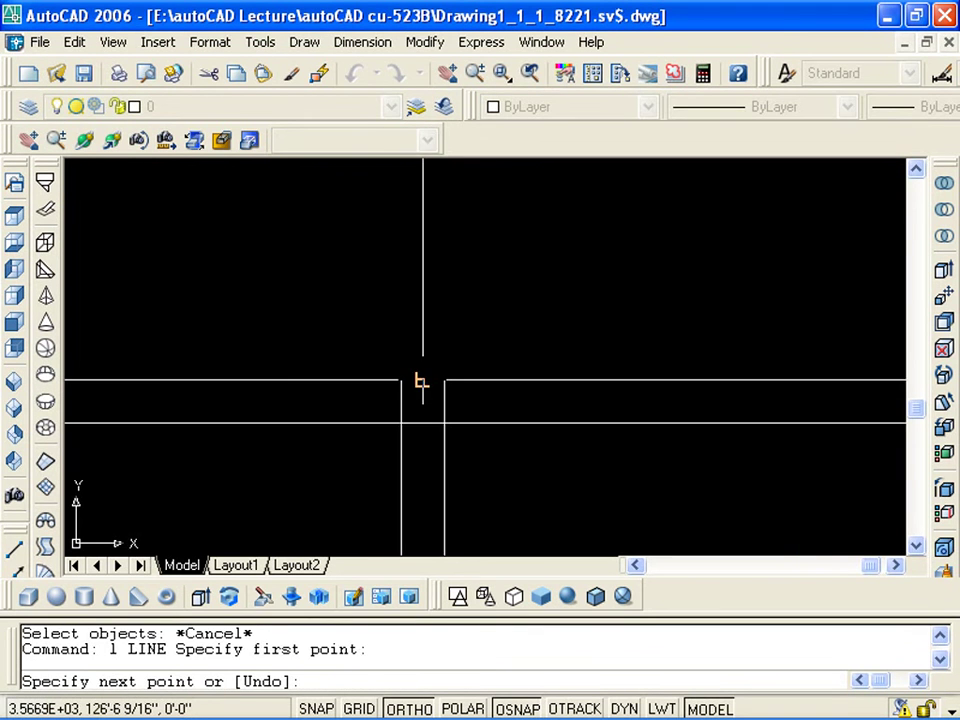
{"action": "scroll", "coordinate": [421, 383], "scroll_direction": "down", "scroll_amount": 3}
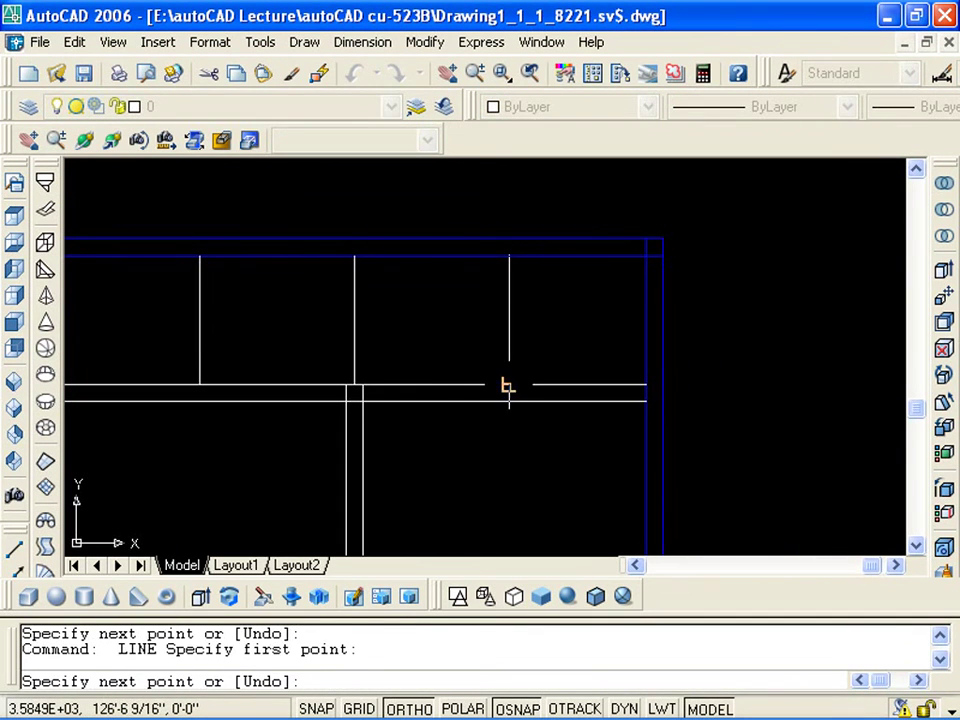
{"action": "key", "text": "Escape"}
{"action": "key", "text": "Escape"}
{"action": "scroll", "coordinate": [435, 320], "scroll_direction": "down", "scroll_amount": 2}
{"action": "scroll", "coordinate": [435, 311], "scroll_direction": "up", "scroll_amount": 1}
{"action": "scroll", "coordinate": [460, 323], "scroll_direction": "up", "scroll_amount": 2}
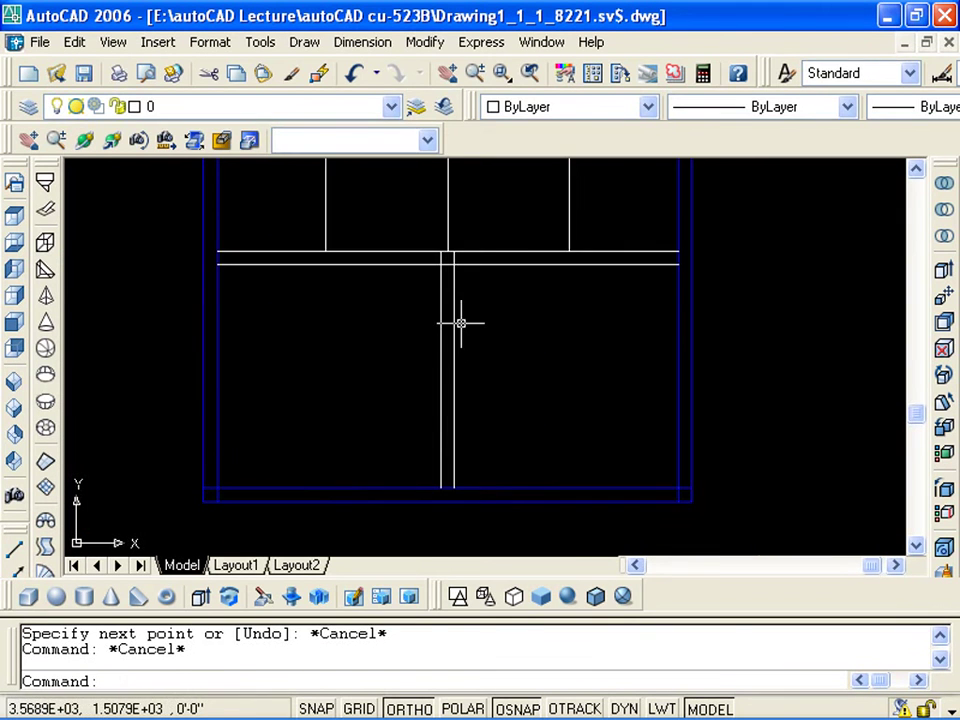
Trim the central mullion between the transom lines, using the window lines as cutting edges
{"action": "type", "text": "tr"}
{"action": "key", "text": "Return"}
{"action": "left_click_drag", "start_coordinate": [476, 334], "coordinate": [396, 231]}
{"action": "key", "text": "Return"}
{"action": "scroll", "coordinate": [469, 263], "scroll_direction": "up", "scroll_amount": 2}
{"action": "left_click", "coordinate": [469, 263]}
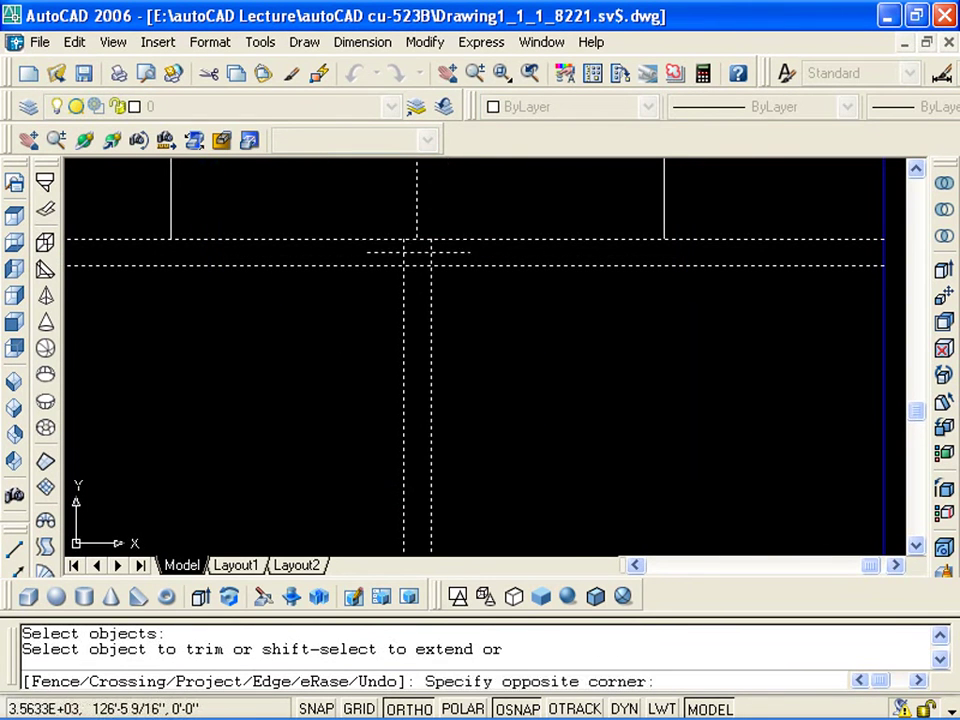
{"action": "left_click", "coordinate": [368, 250]}
{"action": "left_click", "coordinate": [439, 255]}
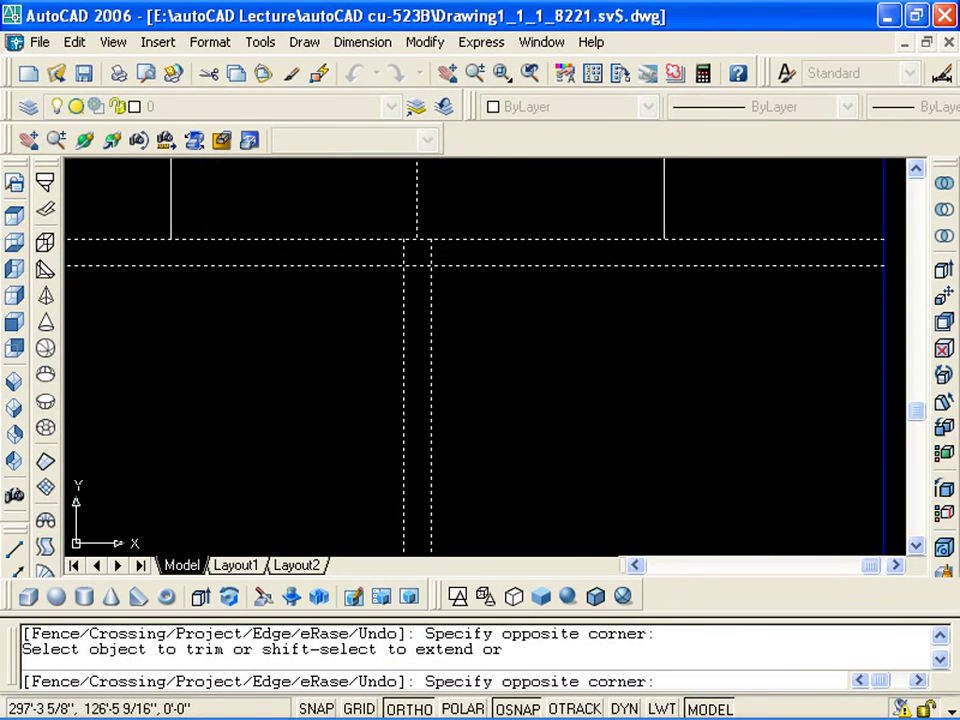
{"action": "left_click", "coordinate": [416, 256]}
{"action": "scroll", "coordinate": [370, 297], "scroll_direction": "down", "scroll_amount": 3}
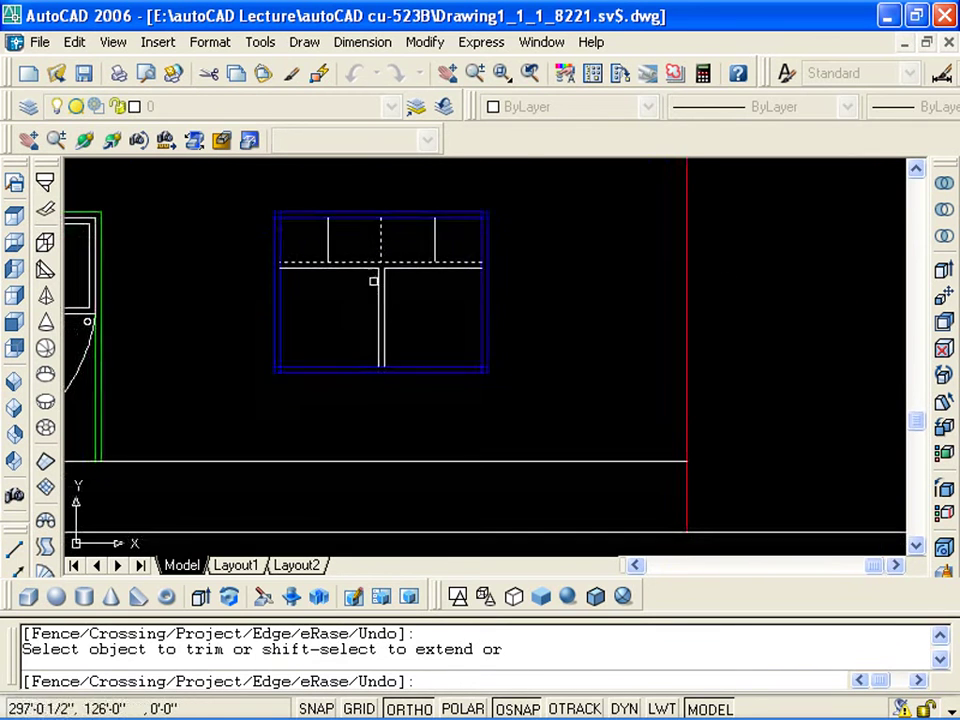
{"action": "key", "text": "Escape"}
{"action": "key", "text": "Escape"}
Center the window and start Match Properties with the blue window frame as source
{"action": "scroll", "coordinate": [339, 296], "scroll_direction": "up", "scroll_amount": 1}
{"action": "middle_click_drag", "start_coordinate": [339, 296], "coordinate": [406, 387]}
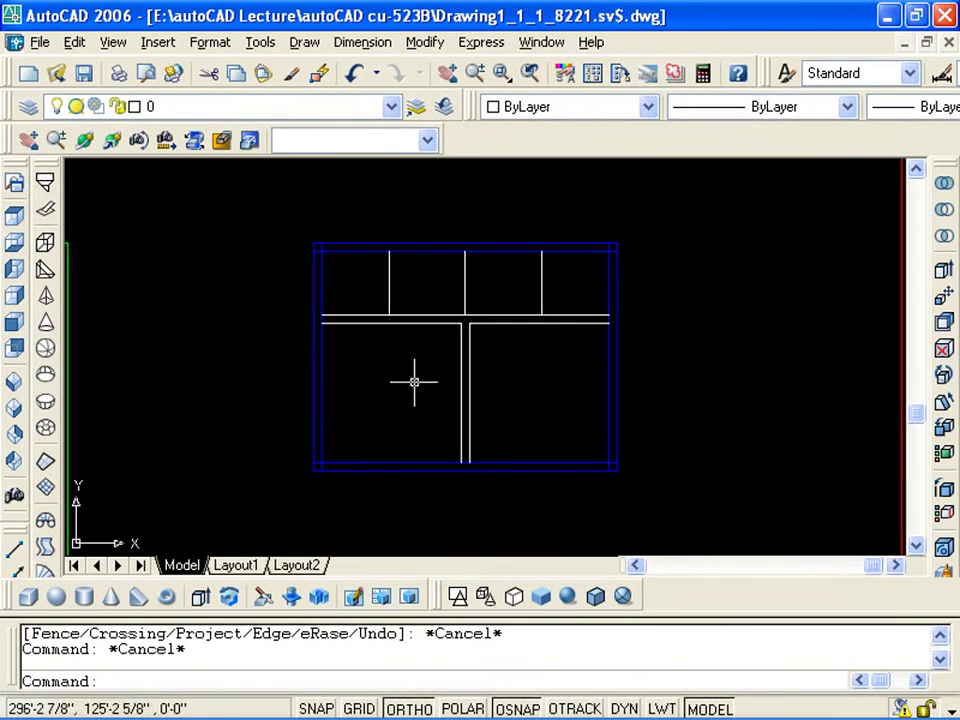
{"action": "left_click", "coordinate": [291, 73]}
{"action": "left_click", "coordinate": [489, 452]}
{"action": "left_click", "coordinate": [489, 465]}
Apply the blue frame's properties to the window's inner lines
{"action": "left_click", "coordinate": [615, 525]}
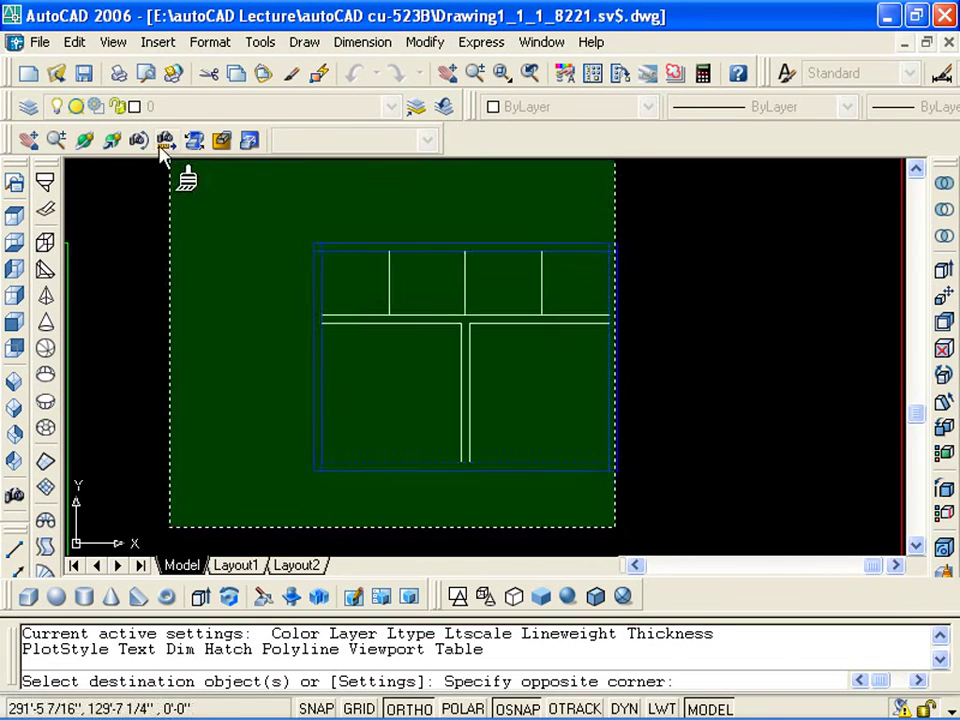
{"action": "left_click", "coordinate": [165, 141]}
{"action": "mouse_move", "coordinate": [646, 406]}
{"action": "left_mouse_down"}
{"action": "mouse_move", "coordinate": [296, 268]}
{"action": "mouse_move", "coordinate": [391, 340]}
{"action": "left_mouse_up"}
{"action": "key", "text": "Escape"}
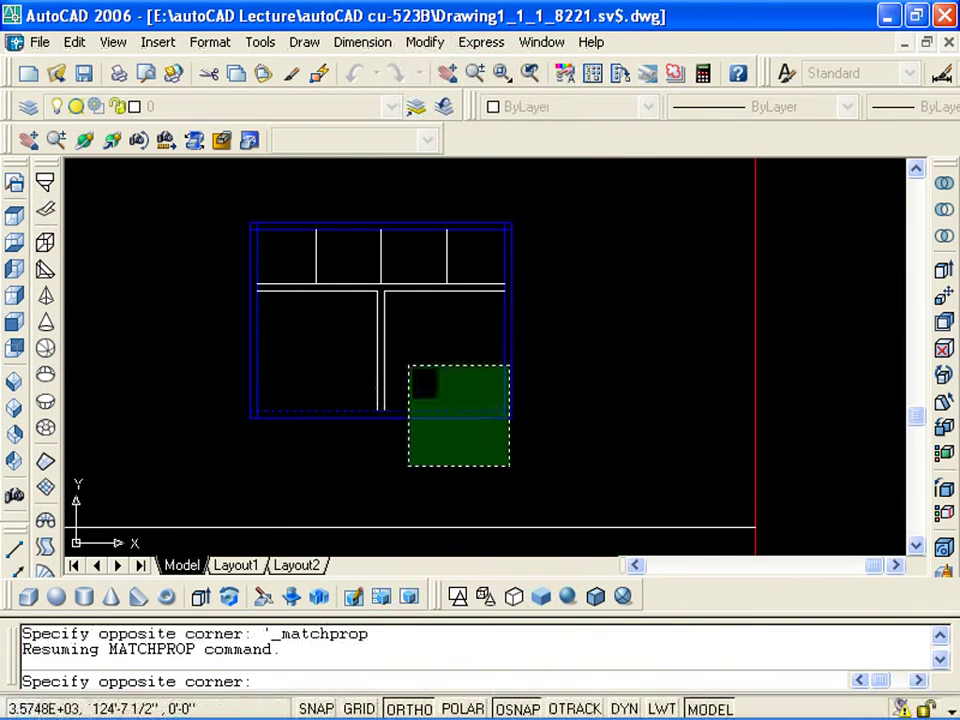
{"action": "left_click", "coordinate": [238, 230]}
{"action": "key", "text": "Escape"}
Trim the overlapping line ends at the window corner and the top line's overhang
{"action": "scroll", "coordinate": [236, 231], "scroll_direction": "down", "scroll_amount": 2}
{"action": "mouse_move", "coordinate": [332, 251]}
{"action": "middle_mouse_down"}
{"action": "mouse_move", "coordinate": [431, 270]}
{"action": "mouse_move", "coordinate": [394, 251]}
{"action": "mouse_move", "coordinate": [422, 242]}
{"action": "middle_mouse_up"}
{"action": "scroll", "coordinate": [373, 257], "scroll_direction": "down", "scroll_amount": 1}
{"action": "scroll", "coordinate": [447, 226], "scroll_direction": "up", "scroll_amount": 2}
{"action": "scroll", "coordinate": [447, 226], "scroll_direction": "up", "scroll_amount": 4}
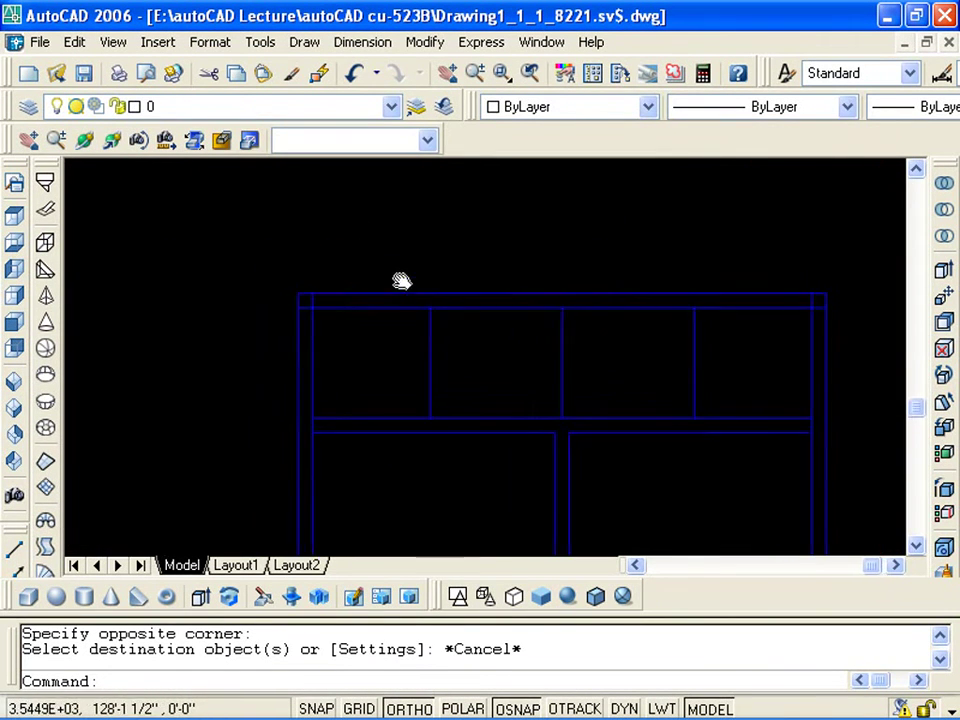
{"action": "scroll", "coordinate": [343, 249], "scroll_direction": "down", "scroll_amount": 2}
{"action": "key", "text": "Escape"}
{"action": "key", "text": "Escape"}
{"action": "middle_click_drag", "start_coordinate": [343, 249], "coordinate": [293, 161]}
{"action": "type", "text": "tr"}
{"action": "key", "text": "Return"}
{"action": "middle_click_drag", "start_coordinate": [523, 243], "coordinate": [510, 330]}
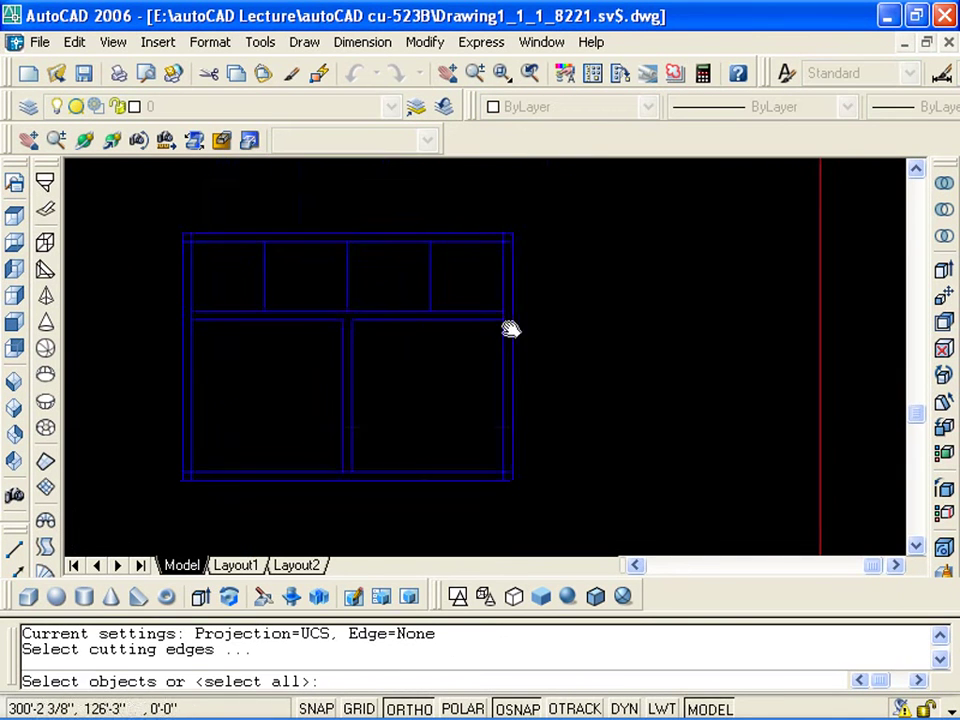
{"action": "left_click", "coordinate": [148, 222]}
{"action": "key", "text": "Return"}
{"action": "scroll", "coordinate": [148, 221], "scroll_direction": "up", "scroll_amount": 3}
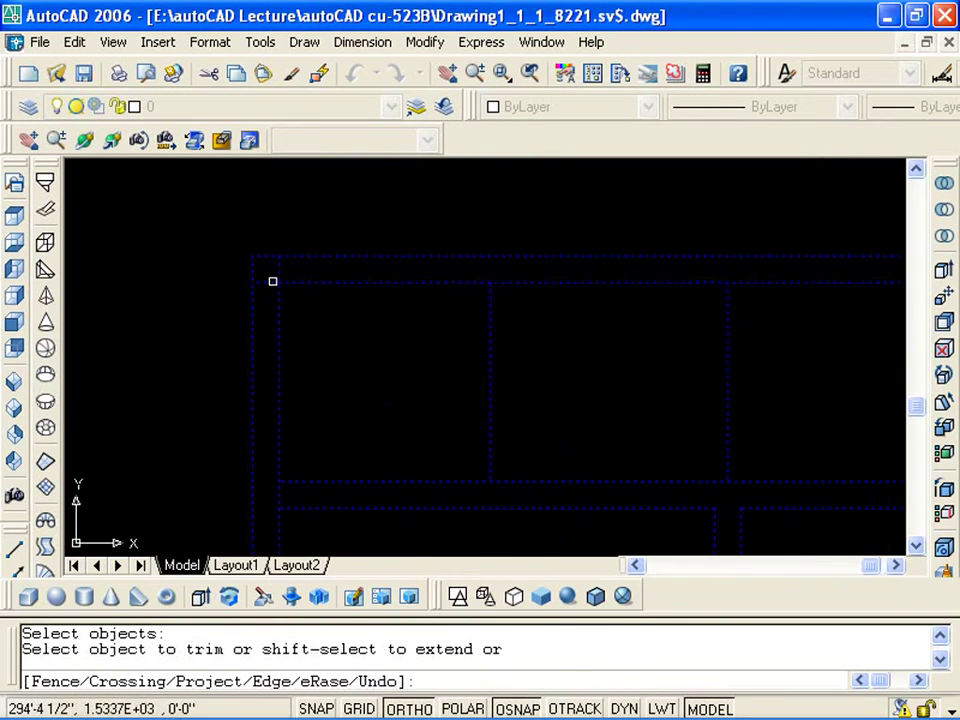
{"action": "left_click", "coordinate": [272, 281]}
{"action": "double_click", "coordinate": [285, 268]}
{"action": "scroll", "coordinate": [285, 268], "scroll_direction": "down", "scroll_amount": 2}
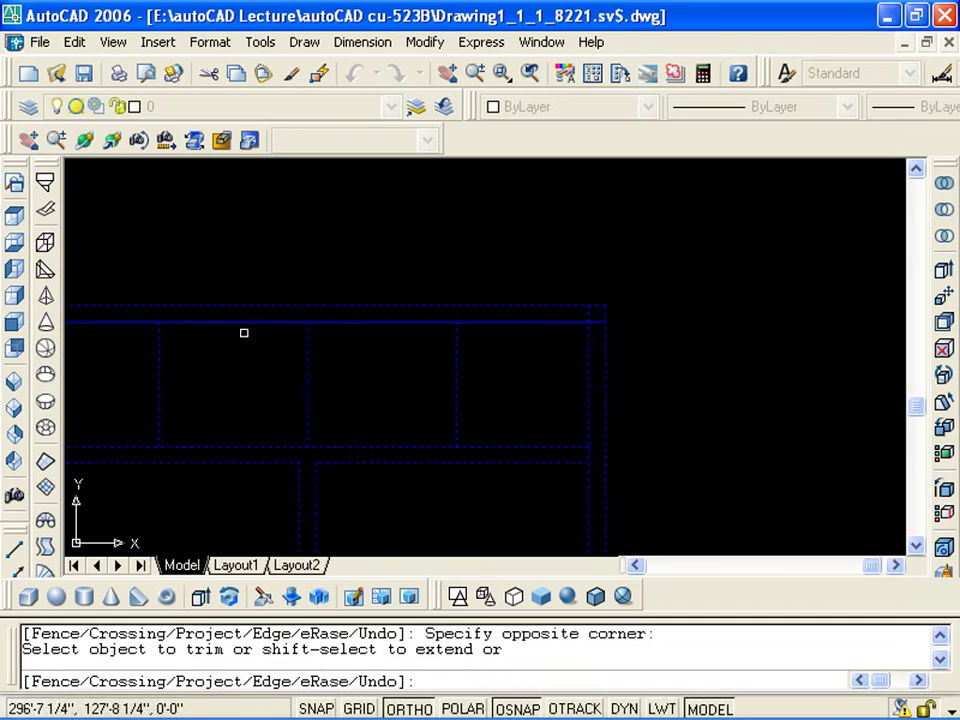
{"action": "left_click", "coordinate": [593, 317]}
Check the other window corner and the whole window and door, then end trimming
{"action": "mouse_move", "coordinate": [596, 319]}
{"action": "middle_mouse_down"}
{"action": "mouse_move", "coordinate": [540, 398]}
{"action": "mouse_move", "coordinate": [400, 356]}
{"action": "middle_mouse_up"}
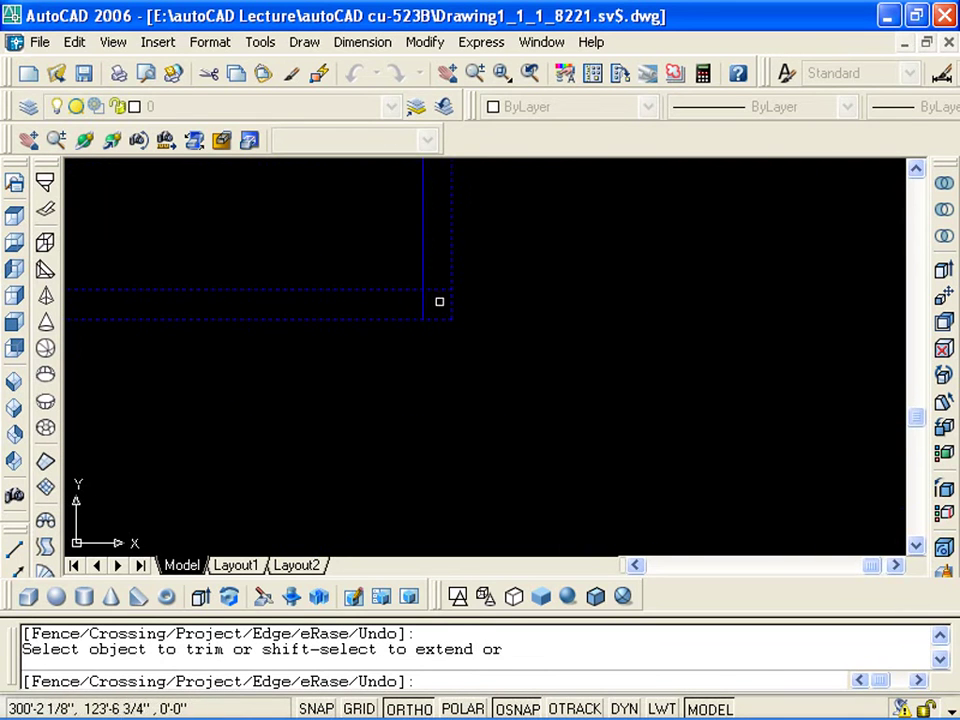
{"action": "scroll", "coordinate": [426, 306], "scroll_direction": "down", "scroll_amount": 2}
{"action": "middle_click_drag", "start_coordinate": [214, 295], "coordinate": [268, 364]}
{"action": "scroll", "coordinate": [450, 348], "scroll_direction": "up", "scroll_amount": 2}
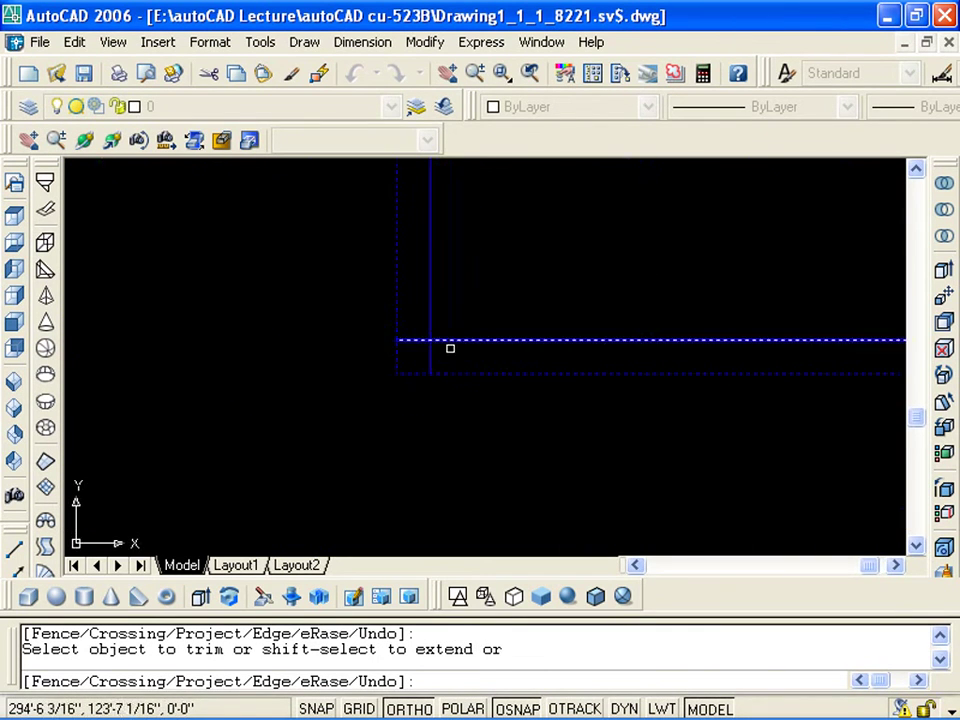
{"action": "scroll", "coordinate": [397, 347], "scroll_direction": "down", "scroll_amount": 3}
{"action": "middle_click_drag", "start_coordinate": [397, 347], "coordinate": [390, 422]}
{"action": "scroll", "coordinate": [390, 422], "scroll_direction": "up", "scroll_amount": 1}
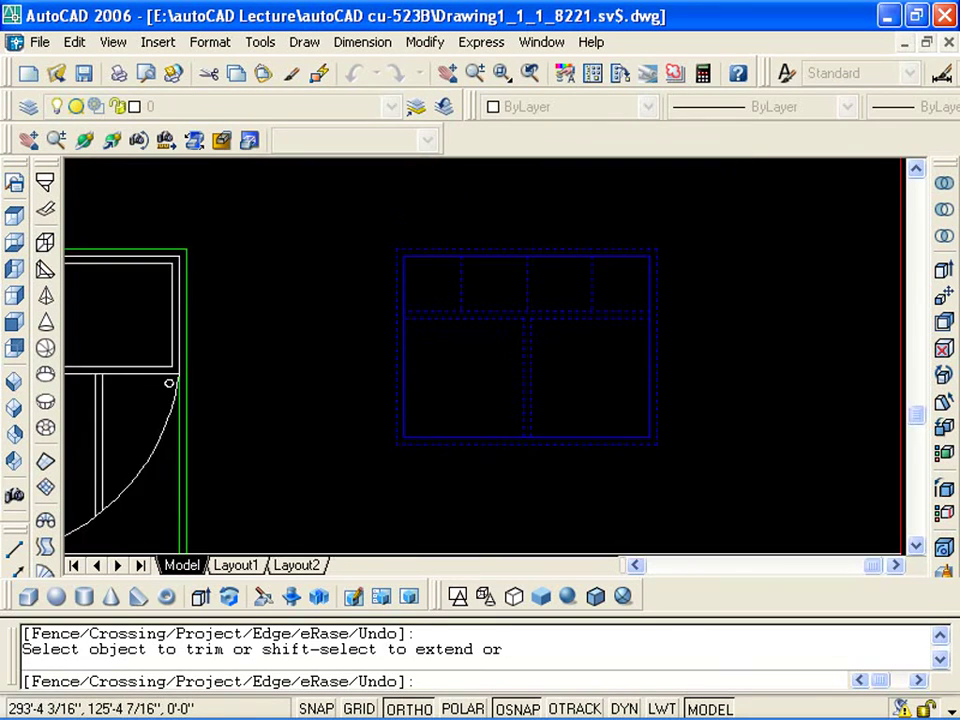
{"action": "key", "text": "Escape"}
{"action": "scroll", "coordinate": [392, 368], "scroll_direction": "up", "scroll_amount": 1}
{"action": "scroll", "coordinate": [433, 332], "scroll_direction": "down", "scroll_amount": 2}
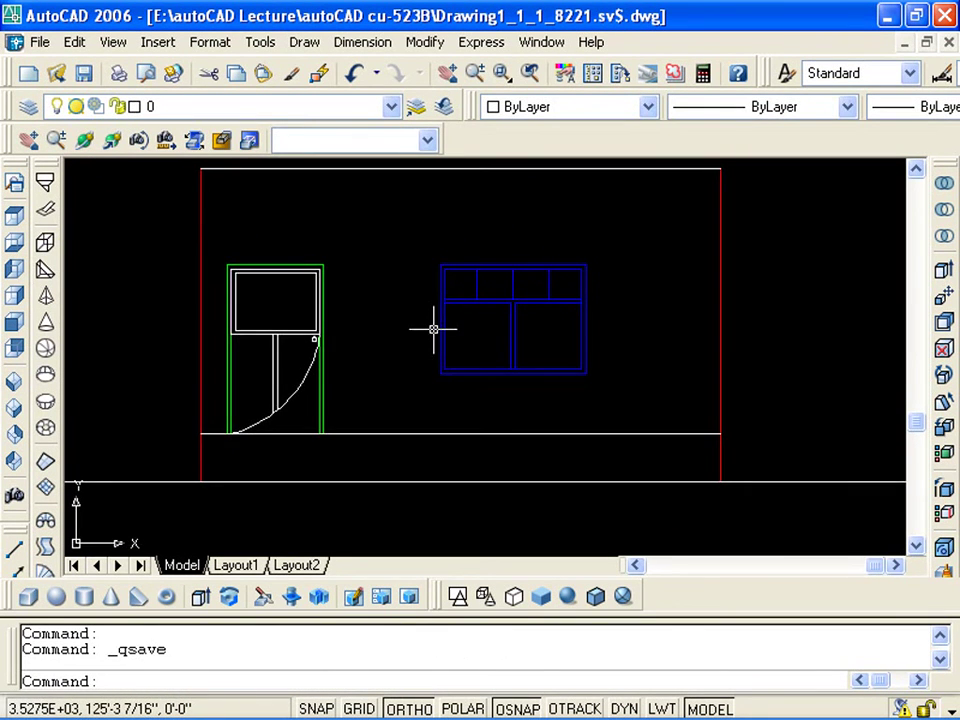
{"action": "mouse_move", "coordinate": [433, 328]}
{"action": "middle_mouse_down"}
{"action": "mouse_move", "coordinate": [351, 334]}
{"action": "mouse_move", "coordinate": [378, 323]}
{"action": "middle_mouse_up"}
{"action": "scroll", "coordinate": [378, 323], "scroll_direction": "up", "scroll_amount": 2}
{"action": "mouse_move", "coordinate": [253, 272]}
{"action": "middle_mouse_down"}
{"action": "mouse_move", "coordinate": [456, 319]}
{"action": "mouse_move", "coordinate": [390, 377]}
{"action": "middle_mouse_up"}
{"action": "scroll", "coordinate": [456, 319], "scroll_direction": "down", "scroll_amount": 3}
{"action": "middle_click_drag", "start_coordinate": [321, 339], "coordinate": [905, 205]}
{"action": "scroll", "coordinate": [905, 205], "scroll_direction": "down", "scroll_amount": 2}
{"action": "scroll", "coordinate": [920, 200], "scroll_direction": "up", "scroll_amount": 3}
{"action": "middle_click_drag", "start_coordinate": [381, 283], "coordinate": [752, 251]}
{"action": "scroll", "coordinate": [752, 251], "scroll_direction": "up", "scroll_amount": 4}
{"action": "mouse_move", "coordinate": [392, 343]}
{"action": "middle_mouse_down"}
{"action": "mouse_move", "coordinate": [700, 350]}
{"action": "mouse_move", "coordinate": [578, 340]}
{"action": "middle_mouse_up"}
{"action": "scroll", "coordinate": [700, 350], "scroll_direction": "up", "scroll_amount": 2}
{"action": "scroll", "coordinate": [653, 349], "scroll_direction": "down", "scroll_amount": 2}
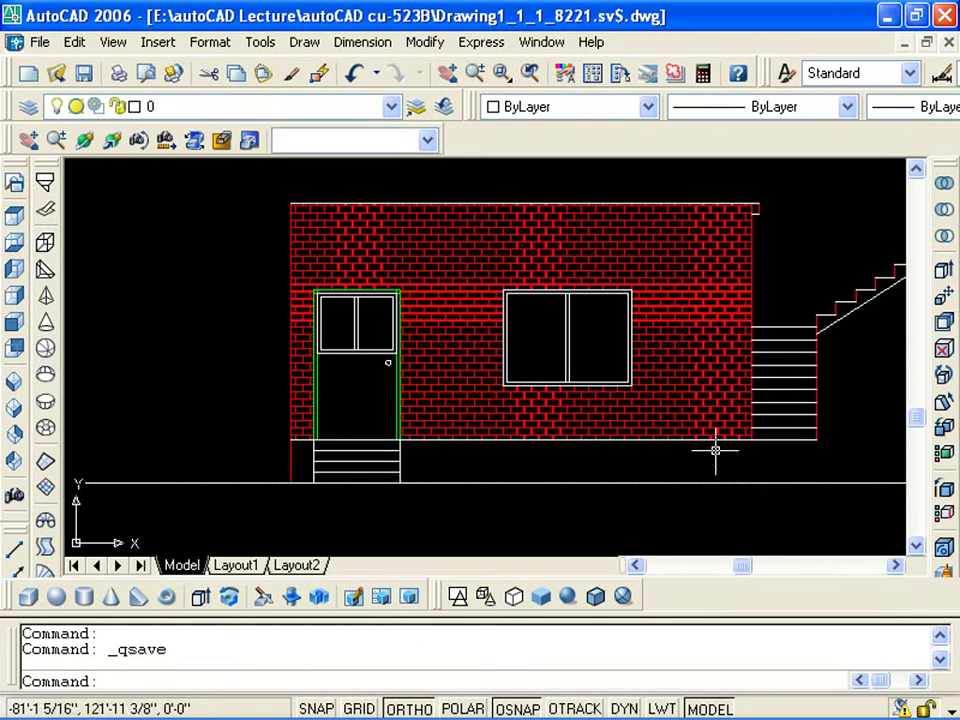
{"action": "middle_click_drag", "start_coordinate": [771, 463], "coordinate": [449, 456]}
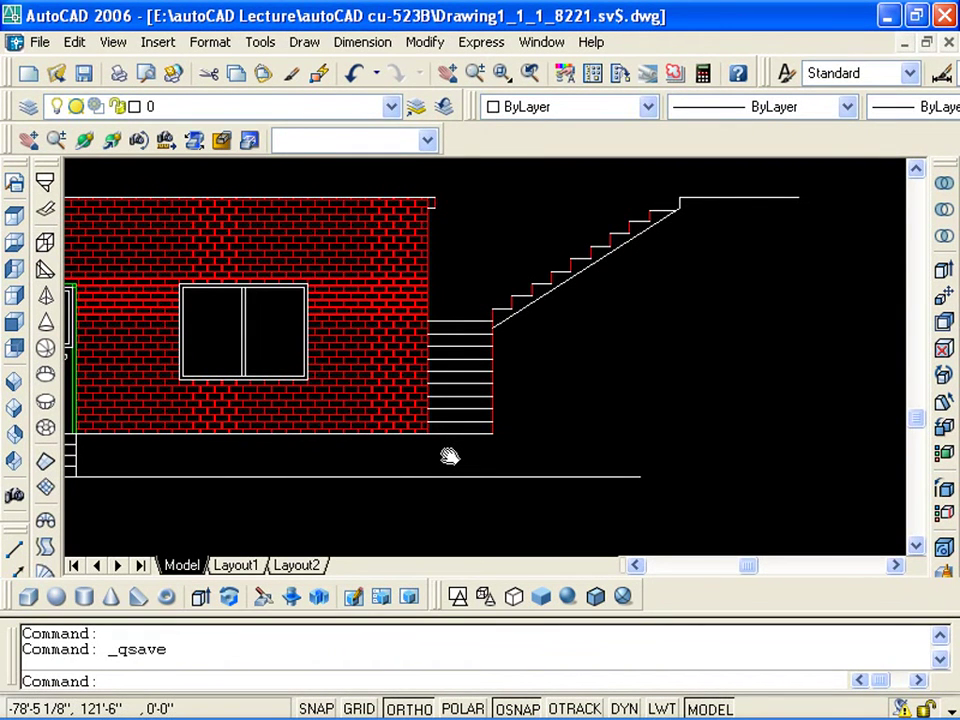
{"action": "middle_click_drag", "start_coordinate": [449, 456], "coordinate": [449, 458]}
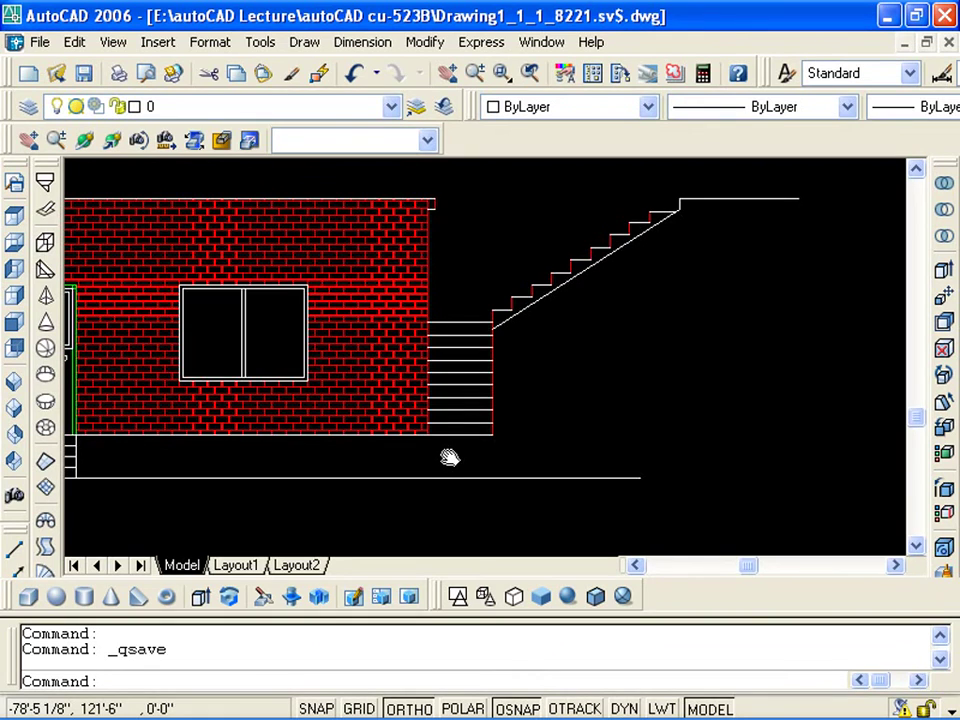
{"action": "scroll", "coordinate": [449, 456], "scroll_direction": "down", "scroll_amount": 4}
{"action": "middle_click_drag", "start_coordinate": [525, 446], "coordinate": [324, 411]}
{"action": "middle_click_drag", "start_coordinate": [843, 328], "coordinate": [553, 328]}
{"action": "scroll", "coordinate": [485, 376], "scroll_direction": "up", "scroll_amount": 4}
{"action": "scroll", "coordinate": [711, 394], "scroll_direction": "down", "scroll_amount": 4}
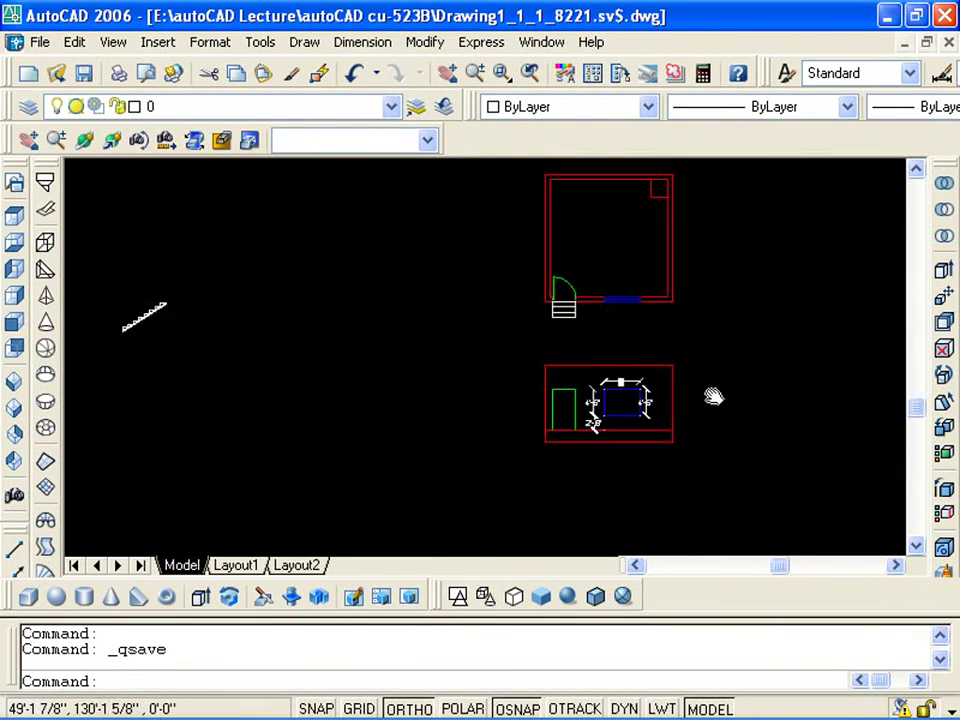
{"action": "middle_click_drag", "start_coordinate": [711, 394], "coordinate": [576, 519]}
{"action": "mouse_move", "coordinate": [851, 450]}
{"action": "middle_mouse_down"}
{"action": "mouse_move", "coordinate": [810, 396]}
{"action": "mouse_move", "coordinate": [519, 328]}
{"action": "middle_mouse_up"}
{"action": "scroll", "coordinate": [371, 314], "scroll_direction": "down", "scroll_amount": 3}
{"action": "scroll", "coordinate": [440, 312], "scroll_direction": "up", "scroll_amount": 5}
{"action": "scroll", "coordinate": [264, 281], "scroll_direction": "up", "scroll_amount": 3}
{"action": "mouse_move", "coordinate": [574, 416]}
{"action": "middle_mouse_down"}
{"action": "mouse_move", "coordinate": [264, 281]}
{"action": "mouse_move", "coordinate": [317, 298]}
{"action": "mouse_move", "coordinate": [353, 293]}
{"action": "middle_mouse_up"}
{"action": "scroll", "coordinate": [264, 281], "scroll_direction": "down", "scroll_amount": 1}
{"action": "key", "text": "Escape"}
{"action": "middle_click_drag", "start_coordinate": [242, 262], "coordinate": [306, 257]}
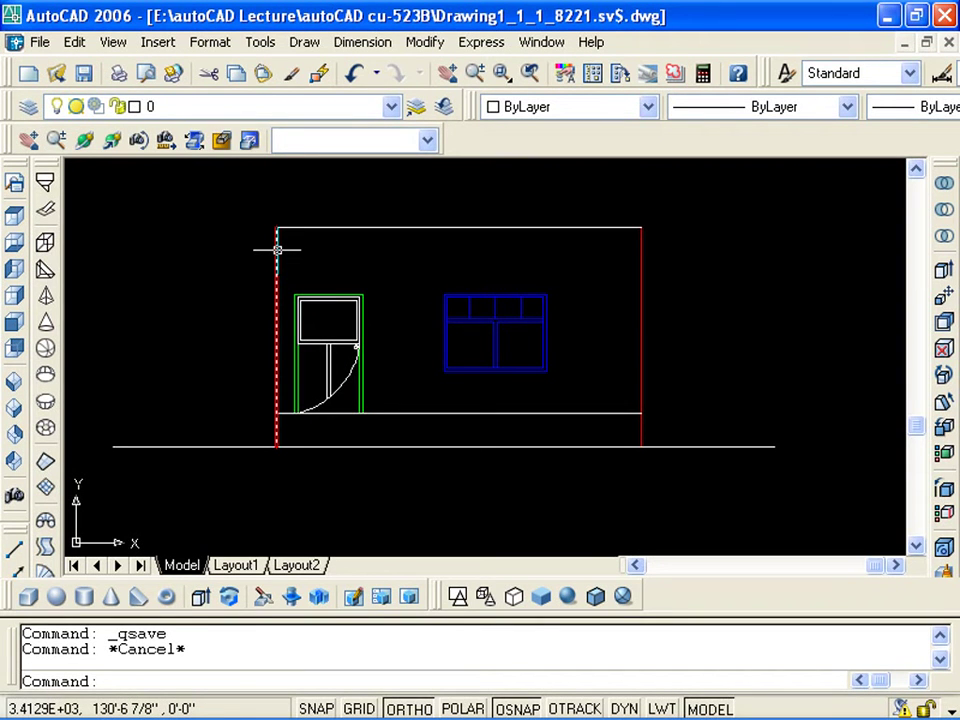
Grip-stretch the left wall line's top end outward, then undo the edit
{"action": "left_click", "coordinate": [278, 249]}
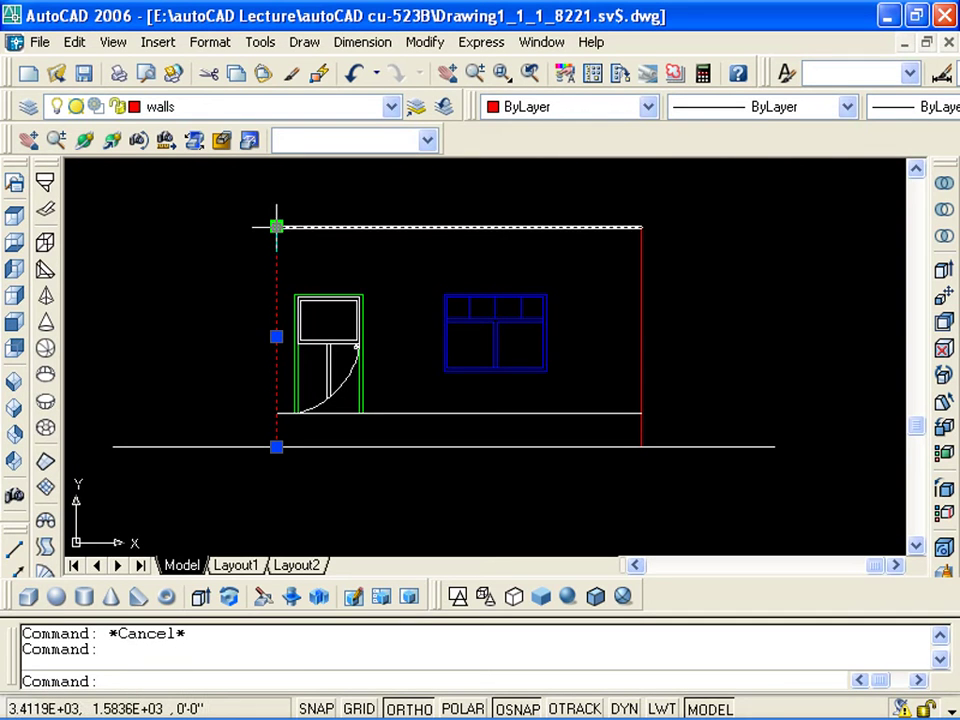
{"action": "left_click", "coordinate": [276, 226]}
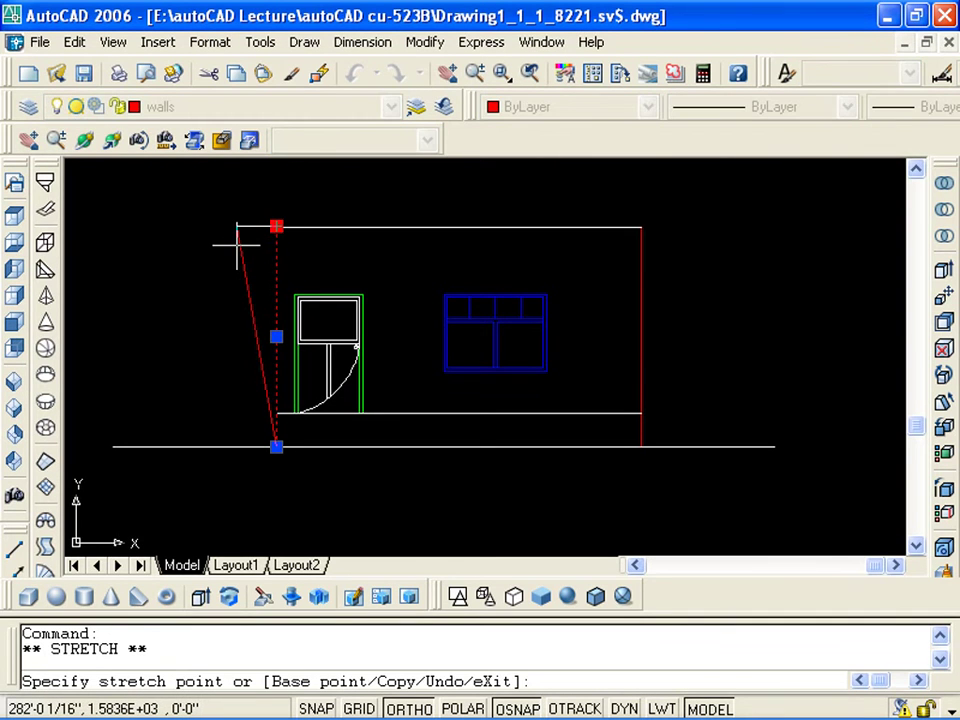
{"action": "left_click", "coordinate": [237, 243]}
{"action": "scroll", "coordinate": [264, 234], "scroll_direction": "up", "scroll_amount": 3}
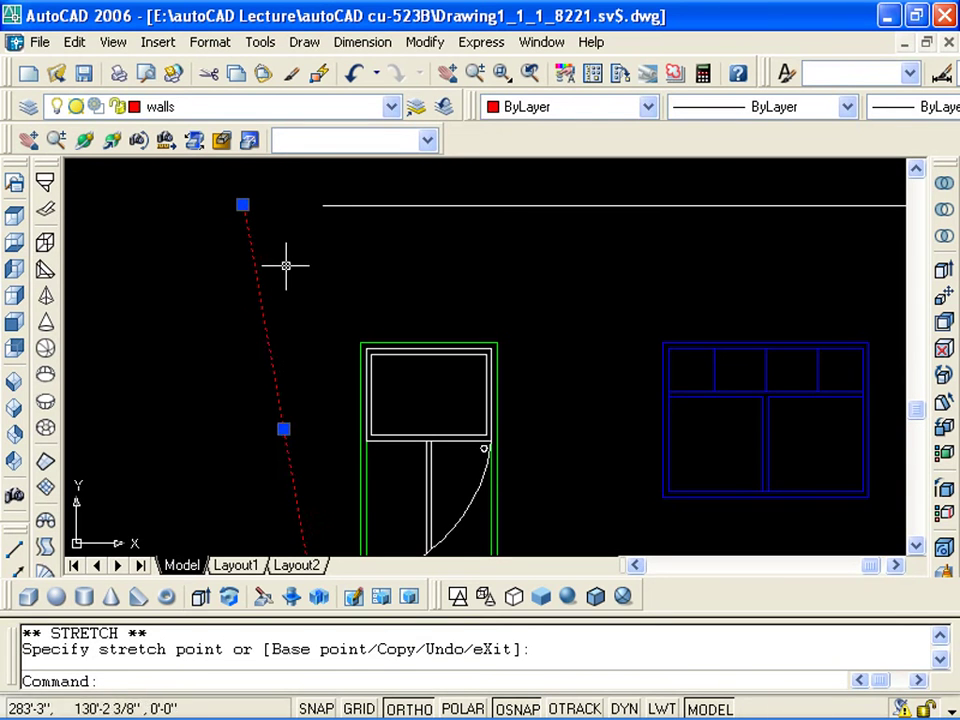
{"action": "key", "text": "Escape"}
{"action": "left_click", "coordinate": [354, 281]}
{"action": "key", "text": "Escape"}
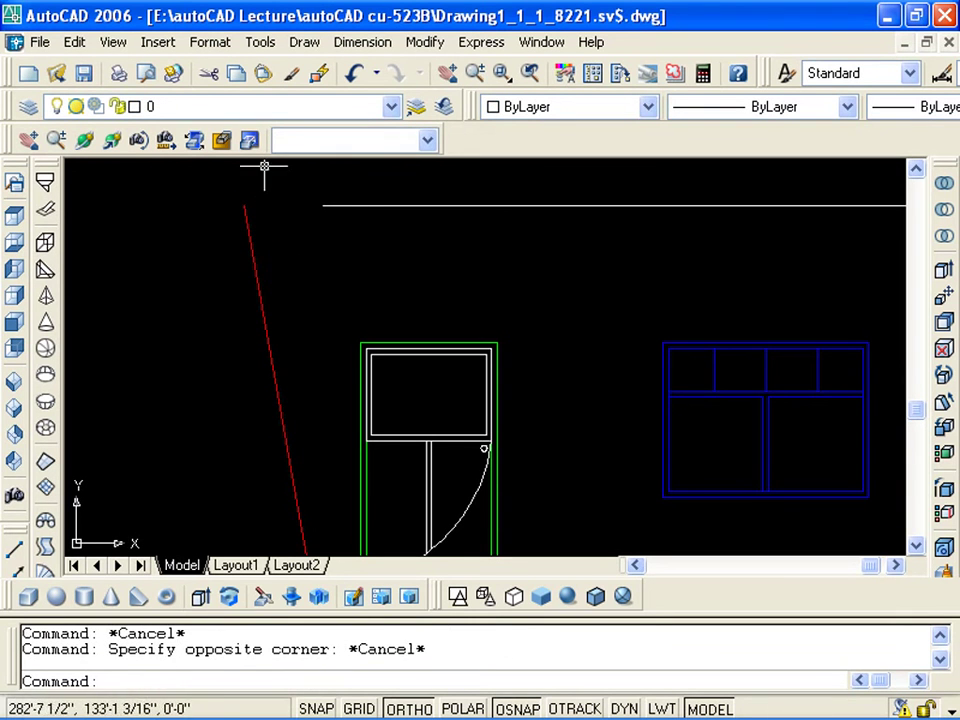
{"action": "scroll", "coordinate": [321, 268], "scroll_direction": "down", "scroll_amount": 3}
{"action": "middle_click_drag", "start_coordinate": [321, 272], "coordinate": [243, 287]}
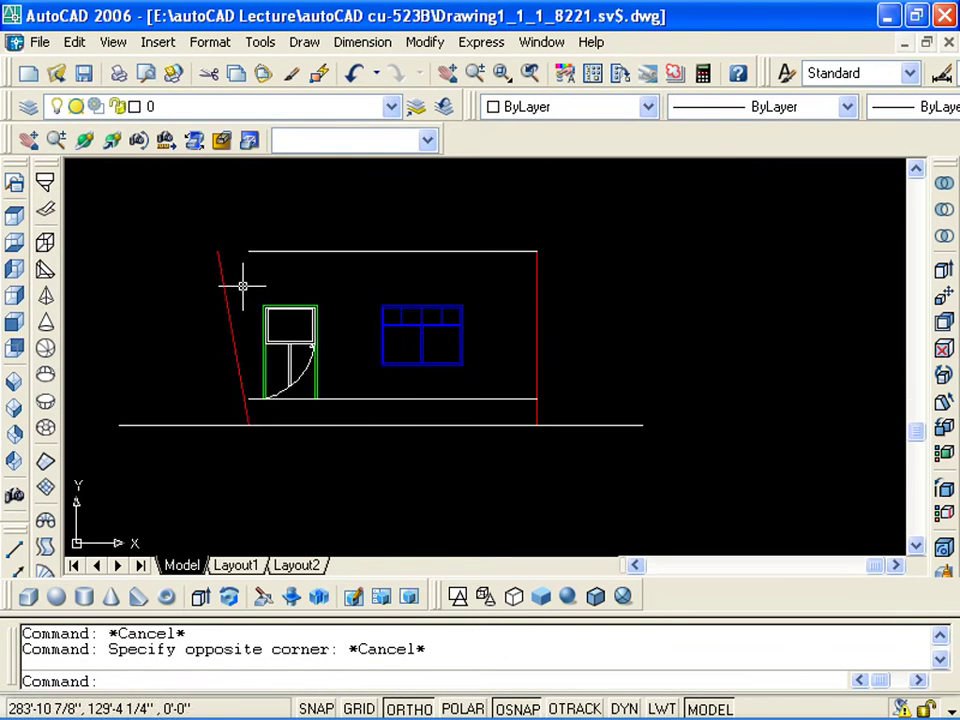
{"action": "key", "text": "ctrl+z"}
{"action": "key", "text": "ctrl+z"}
{"action": "key", "text": "ctrl+z"}
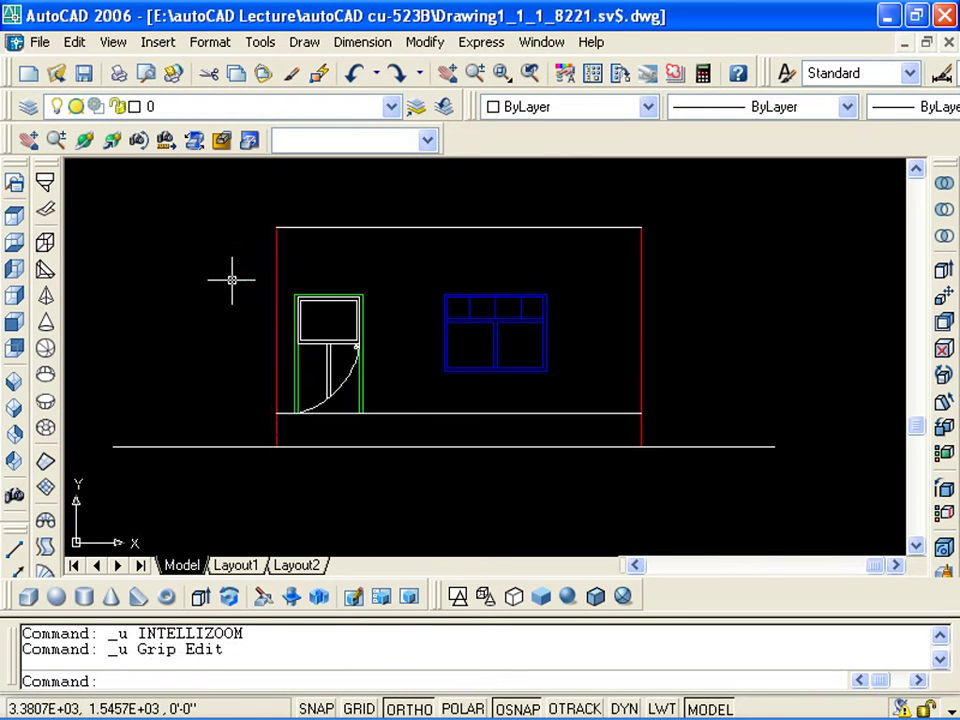
{"action": "key", "text": "Escape"}
{"action": "key", "text": "Escape"}
Pan and zoom to show the whole wall with the door and window
{"action": "middle_click_drag", "start_coordinate": [407, 340], "coordinate": [418, 424]}
{"action": "scroll", "coordinate": [494, 394], "scroll_direction": "up", "scroll_amount": 2}
{"action": "scroll", "coordinate": [628, 452], "scroll_direction": "up", "scroll_amount": 5}
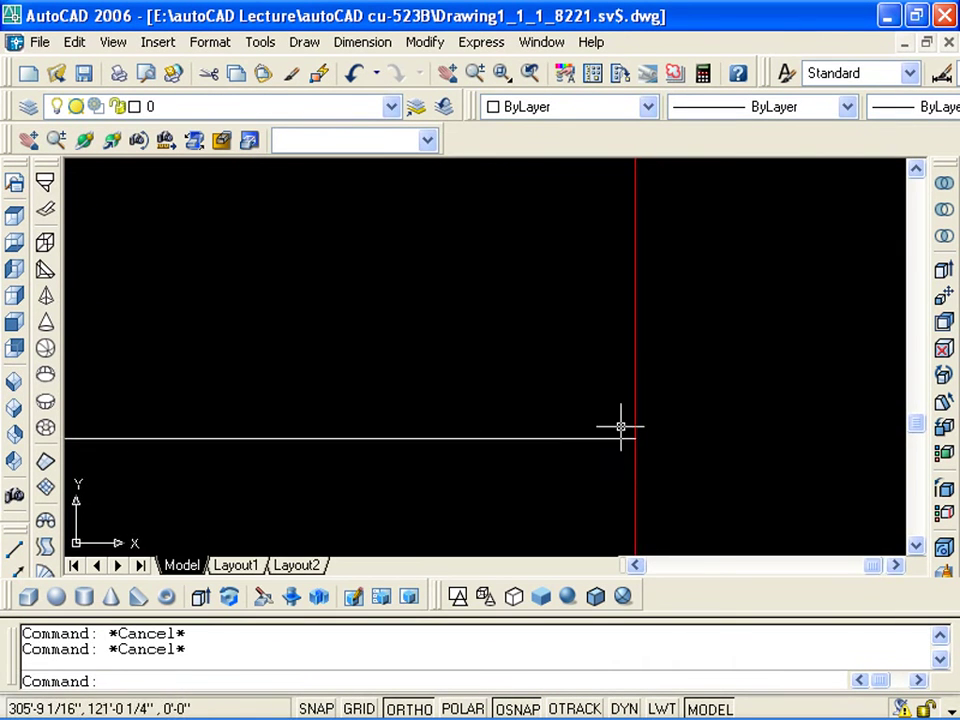
{"action": "middle_click_drag", "start_coordinate": [621, 424], "coordinate": [606, 212]}
{"action": "middle_click_drag", "start_coordinate": [576, 349], "coordinate": [444, 422]}
{"action": "scroll", "coordinate": [523, 285], "scroll_direction": "up", "scroll_amount": 3}
{"action": "scroll", "coordinate": [512, 285], "scroll_direction": "down", "scroll_amount": 2}
{"action": "middle_click_drag", "start_coordinate": [381, 329], "coordinate": [313, 355]}
{"action": "scroll", "coordinate": [313, 355], "scroll_direction": "down", "scroll_amount": 1}
{"action": "scroll", "coordinate": [452, 298], "scroll_direction": "down", "scroll_amount": 1}
{"action": "mouse_move", "coordinate": [503, 281]}
{"action": "middle_mouse_down"}
{"action": "mouse_move", "coordinate": [591, 261]}
{"action": "mouse_move", "coordinate": [630, 330]}
{"action": "mouse_move", "coordinate": [605, 303]}
{"action": "middle_mouse_up"}
{"action": "scroll", "coordinate": [605, 303], "scroll_direction": "up", "scroll_amount": 2}
Use MA to copy the red wall line's properties onto the top and base lines
{"action": "type", "text": "ma"}
{"action": "key", "text": "Return"}
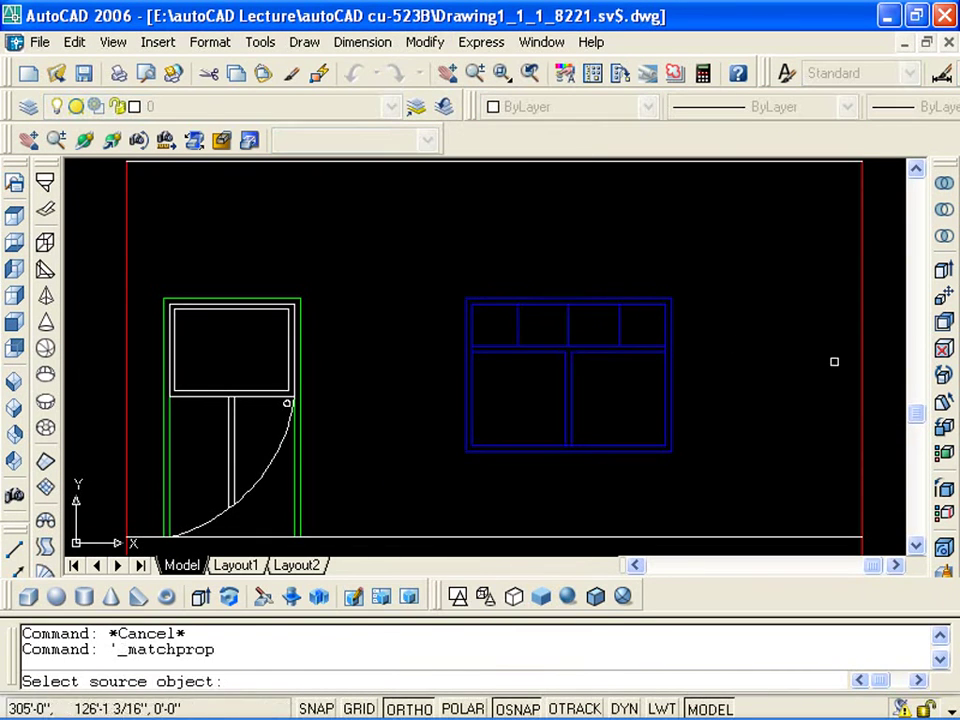
{"action": "left_click", "coordinate": [862, 500]}
{"action": "scroll", "coordinate": [640, 470], "scroll_direction": "down", "scroll_amount": 1}
{"action": "left_click", "coordinate": [634, 332]}
{"action": "left_click", "coordinate": [512, 277]}
{"action": "scroll", "coordinate": [480, 280], "scroll_direction": "down", "scroll_amount": 2}
{"action": "key", "text": "Escape"}
{"action": "scroll", "coordinate": [490, 305], "scroll_direction": "up", "scroll_amount": 3}
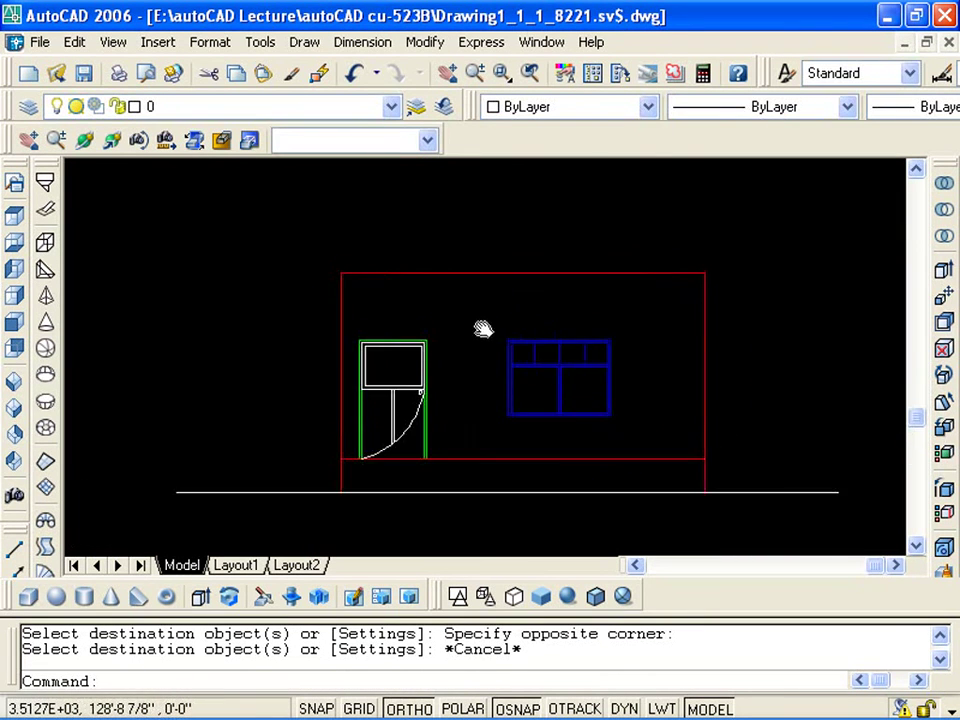
Open the Hatch and Gradient dialog, view the Gradient tab, and return to Hatch
{"action": "key", "text": "Return"}
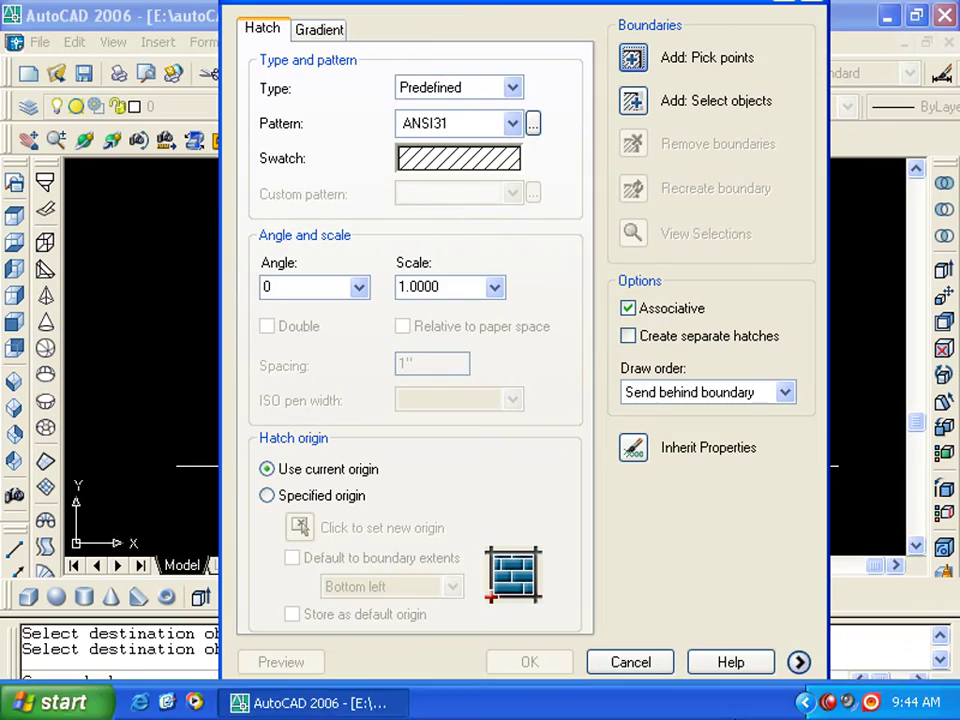
{"action": "mouse_move", "coordinate": [478, 11]}
{"action": "left_mouse_down"}
{"action": "mouse_move", "coordinate": [413, 25]}
{"action": "mouse_move", "coordinate": [490, 62]}
{"action": "left_mouse_up"}
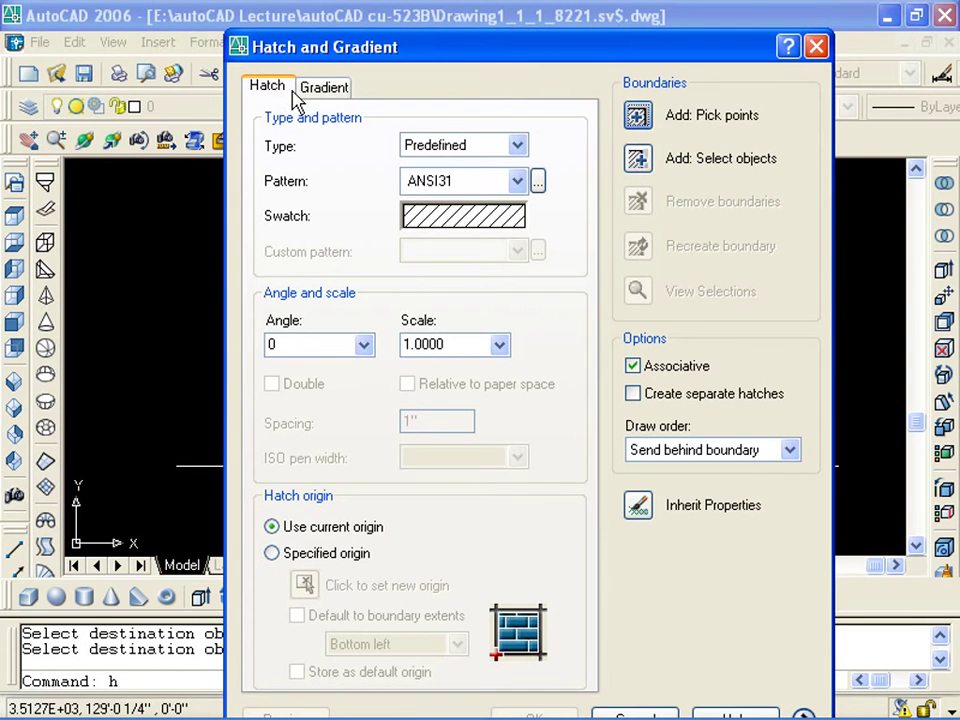
{"action": "left_click", "coordinate": [320, 88]}
{"action": "left_click", "coordinate": [266, 87]}
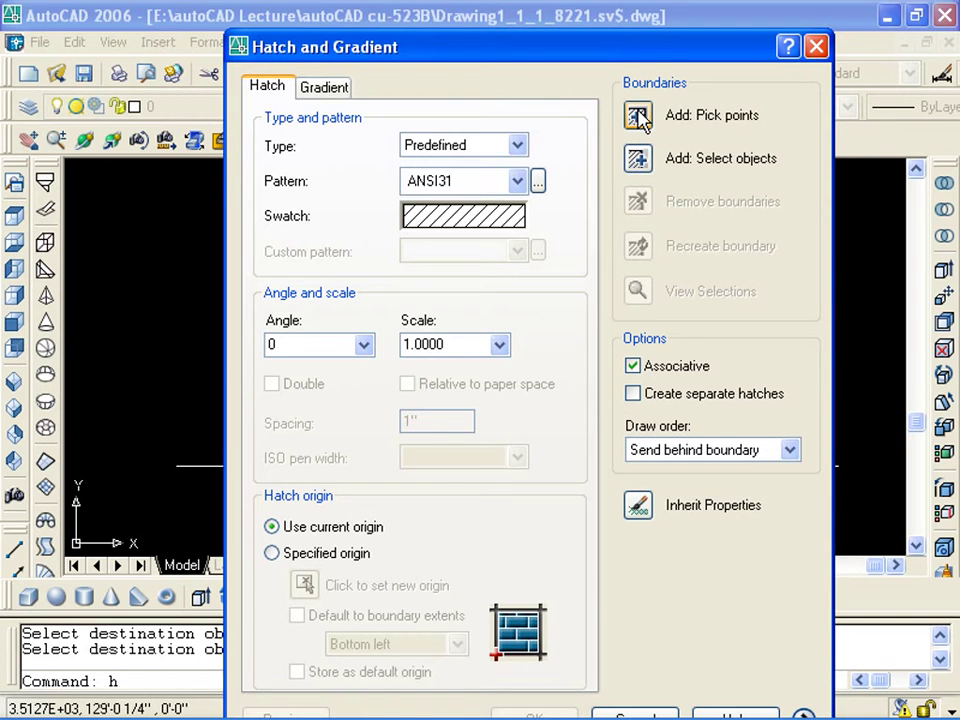
Pick a point inside the wall around the door and window as the fill area
{"action": "left_click", "coordinate": [641, 118]}
{"action": "left_click", "coordinate": [485, 272]}
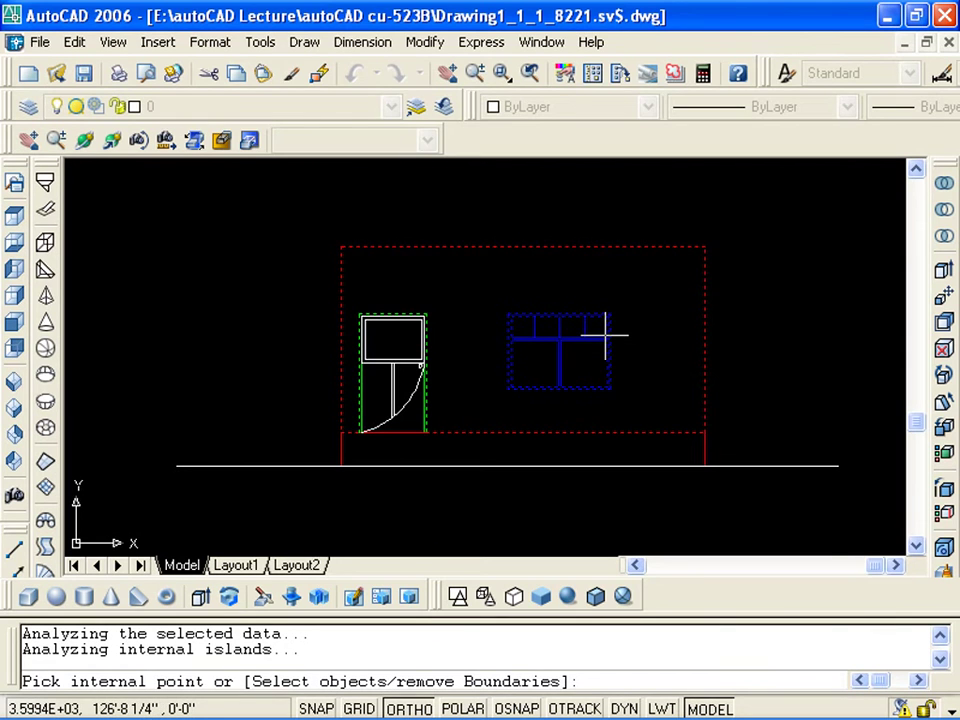
{"action": "key", "text": "Return"}
{"action": "left_click_drag", "start_coordinate": [528, 110], "coordinate": [683, 94]}
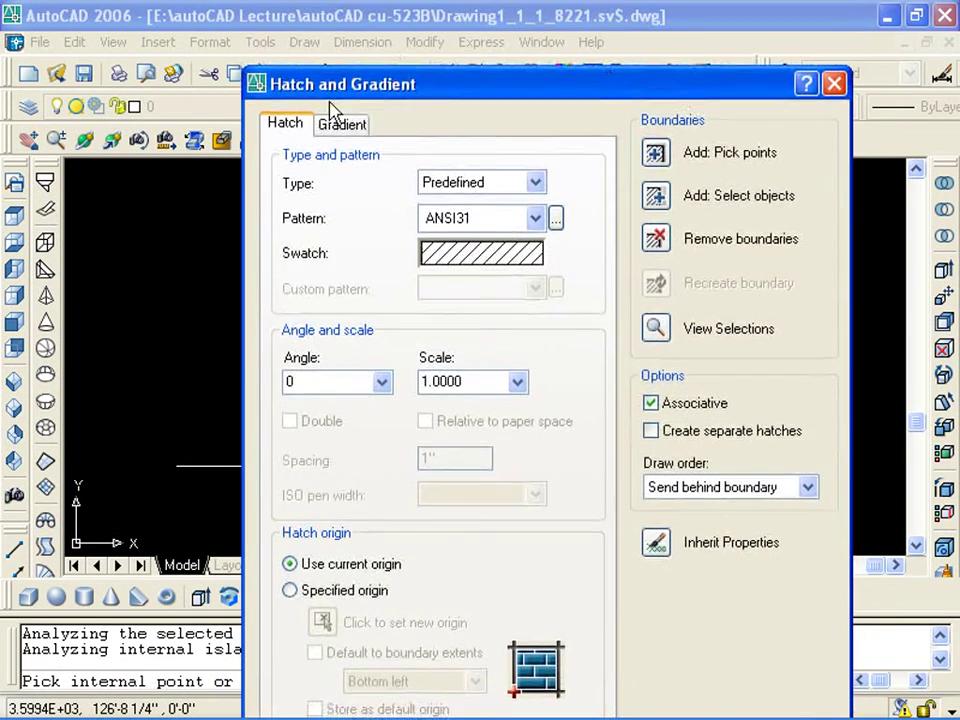
{"action": "mouse_move", "coordinate": [434, 91]}
{"action": "left_mouse_down"}
{"action": "mouse_move", "coordinate": [432, 113]}
{"action": "mouse_move", "coordinate": [440, 48]}
{"action": "left_mouse_up"}
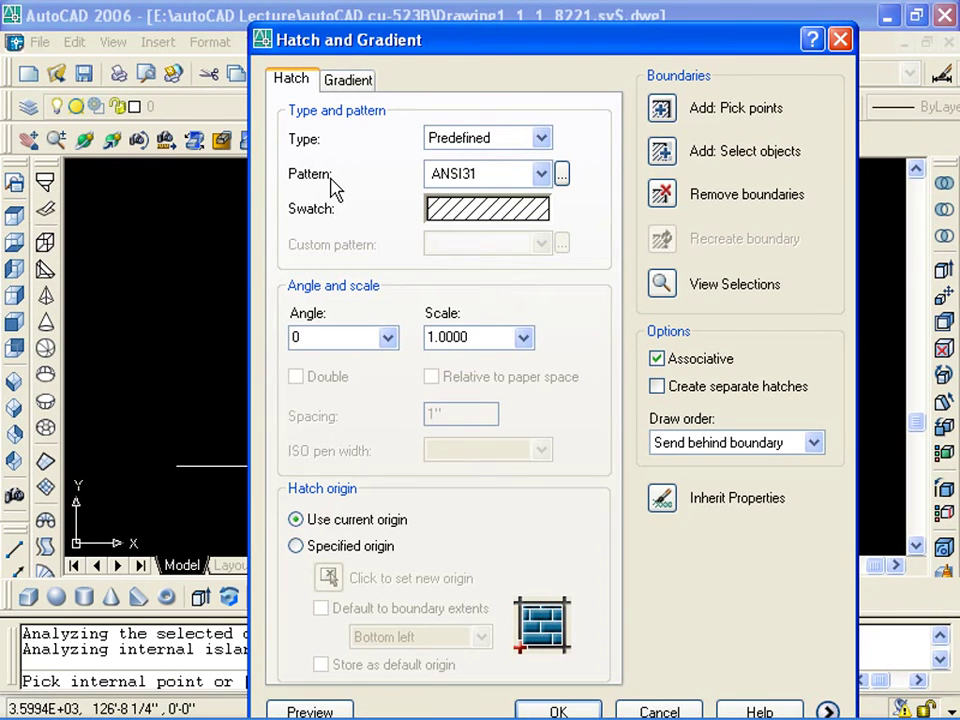
Browse the hatch pattern palette's ANSI, ISO, Other Predefined and Custom pattern sets
{"action": "left_click", "coordinate": [561, 176]}
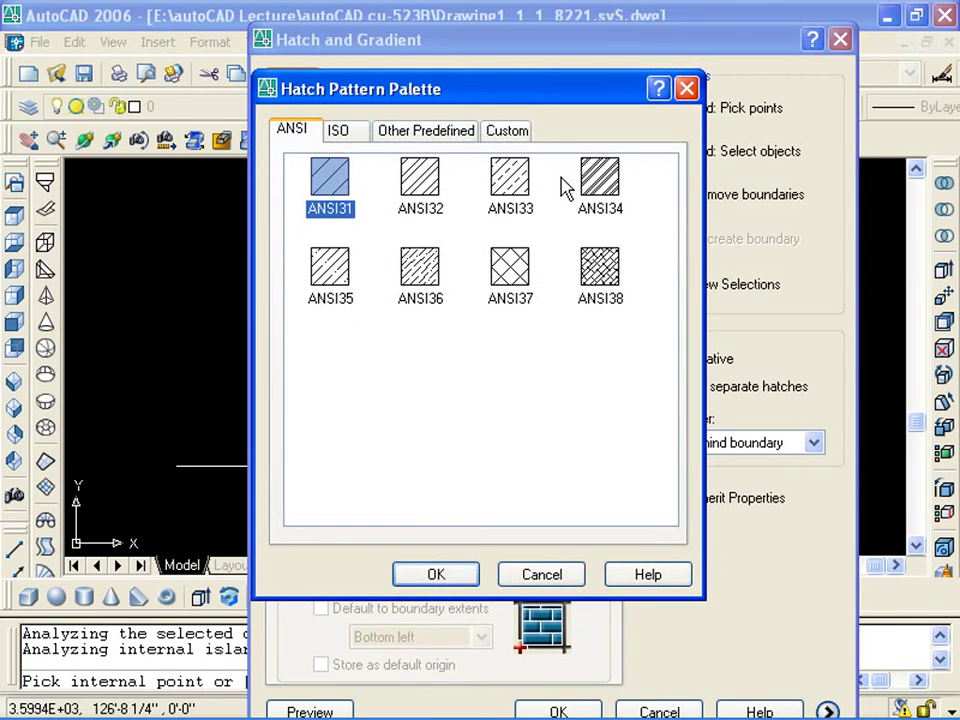
{"action": "left_click_drag", "start_coordinate": [377, 92], "coordinate": [492, 108]}
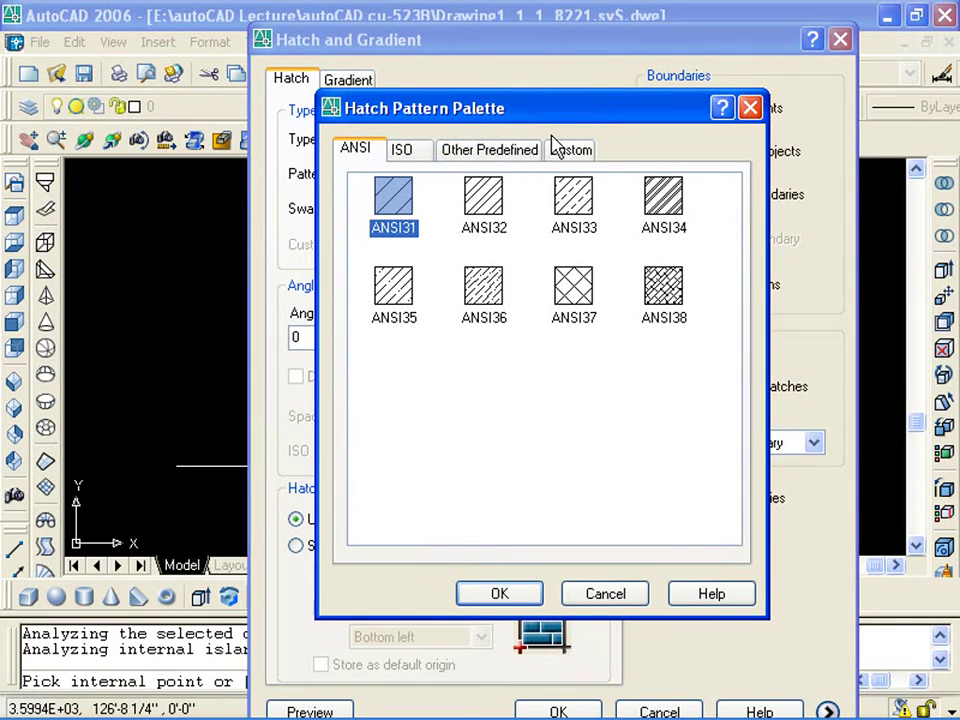
{"action": "left_click", "coordinate": [403, 150]}
{"action": "left_click", "coordinate": [490, 150]}
{"action": "left_click", "coordinate": [568, 150]}
{"action": "left_click", "coordinate": [362, 150]}
{"action": "left_click", "coordinate": [462, 150]}
{"action": "left_click", "coordinate": [356, 152]}
{"action": "left_click", "coordinate": [388, 154]}
{"action": "left_click", "coordinate": [490, 152]}
{"action": "left_click", "coordinate": [570, 152]}
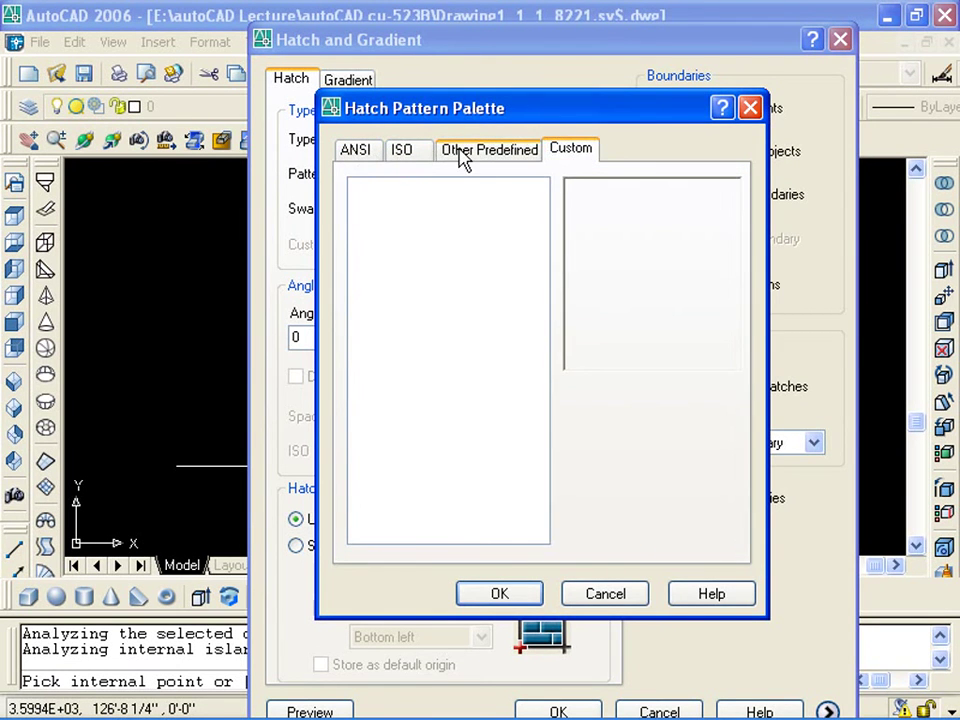
{"action": "left_click", "coordinate": [462, 150]}
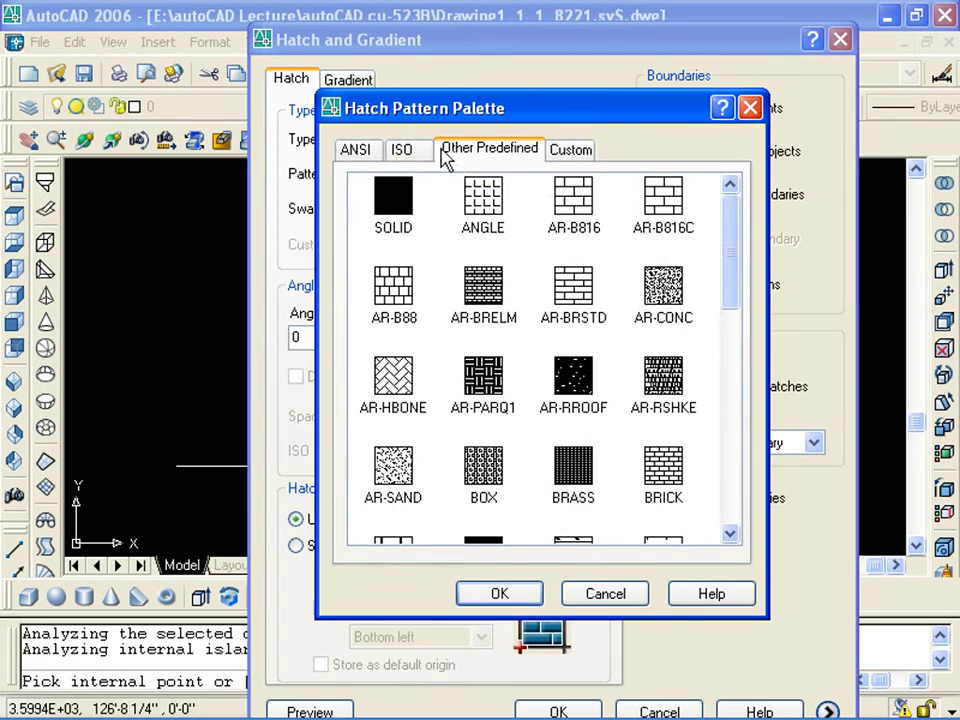
Select the AR-B816C brick pattern from Other Predefined and confirm it
{"action": "left_click", "coordinate": [658, 298]}
{"action": "mouse_move", "coordinate": [731, 248]}
{"action": "left_mouse_down"}
{"action": "mouse_move", "coordinate": [724, 460]}
{"action": "mouse_move", "coordinate": [729, 182]}
{"action": "left_mouse_up"}
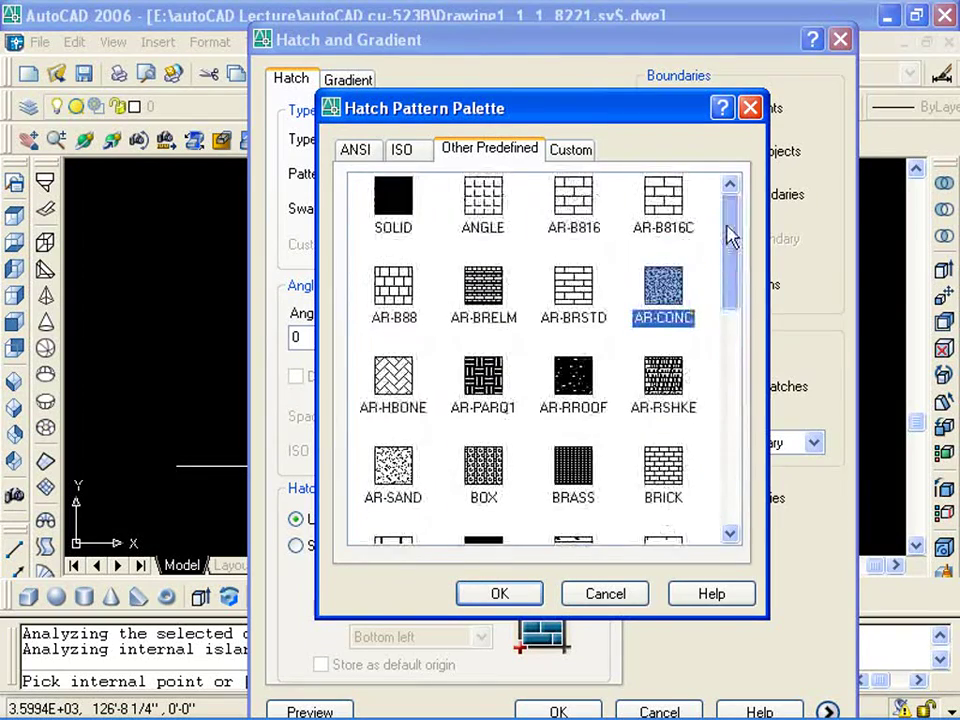
{"action": "left_click", "coordinate": [663, 210]}
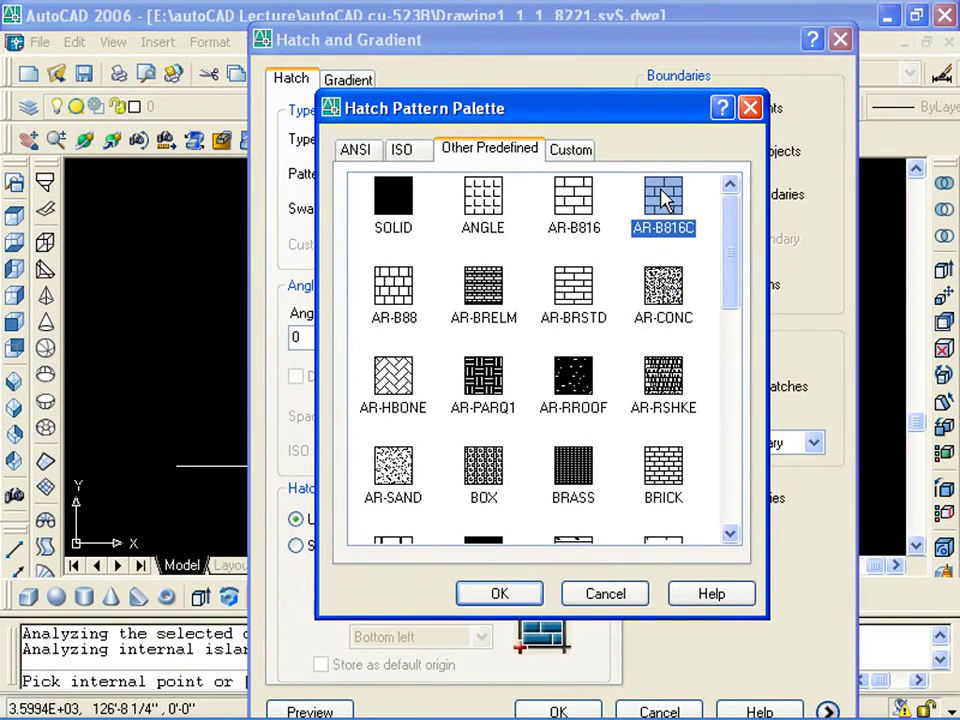
{"action": "left_click", "coordinate": [573, 198]}
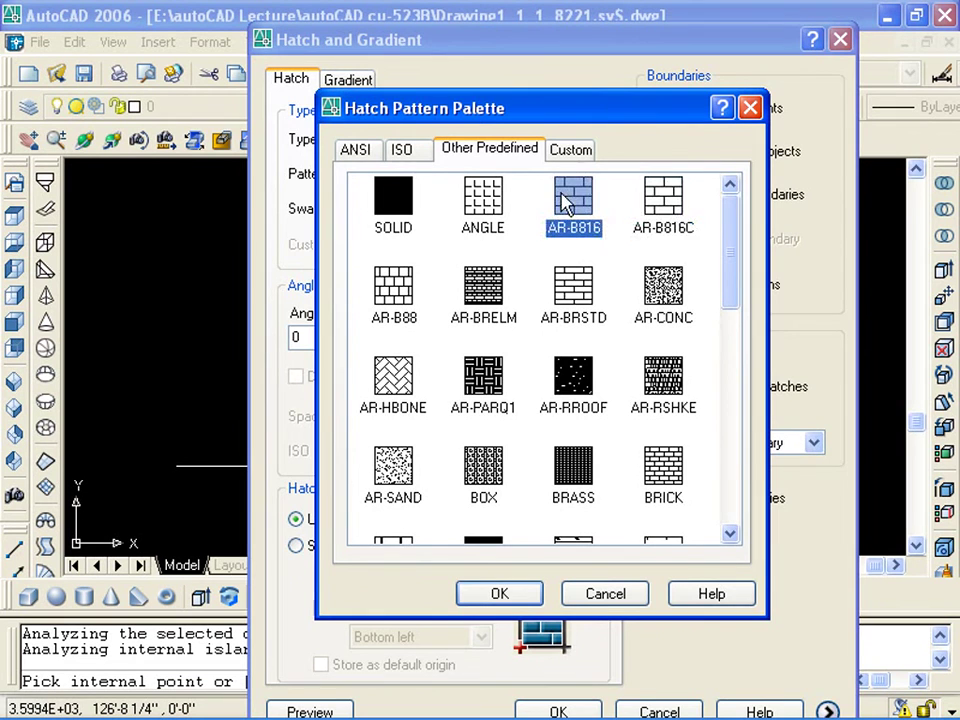
{"action": "left_click", "coordinate": [659, 214]}
{"action": "left_click", "coordinate": [538, 593]}
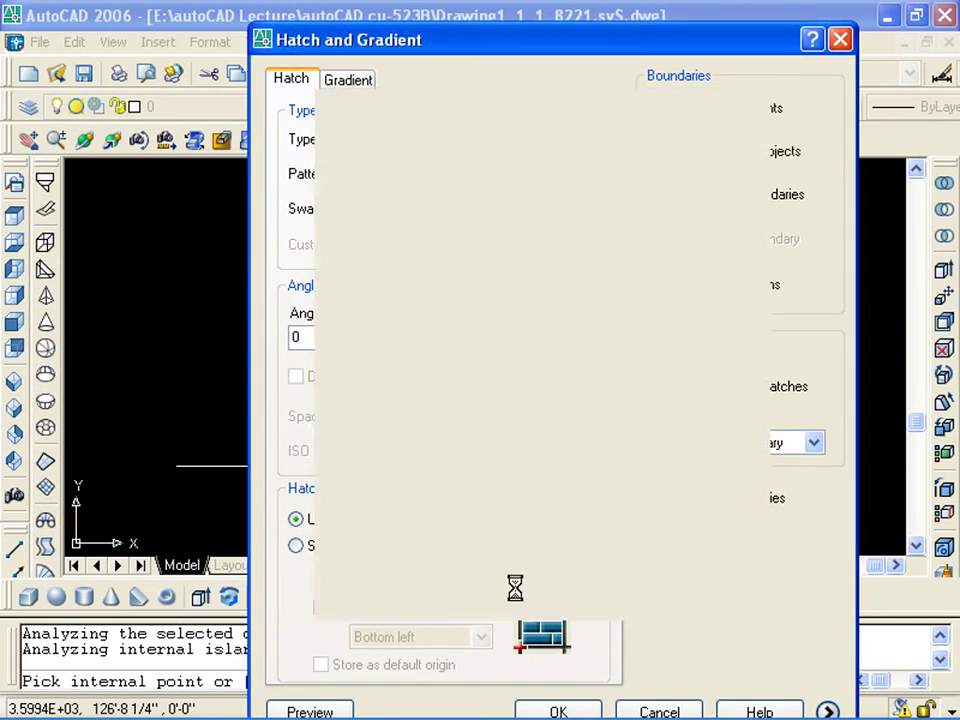
{"action": "left_click_drag", "start_coordinate": [535, 10], "coordinate": [514, 6]}
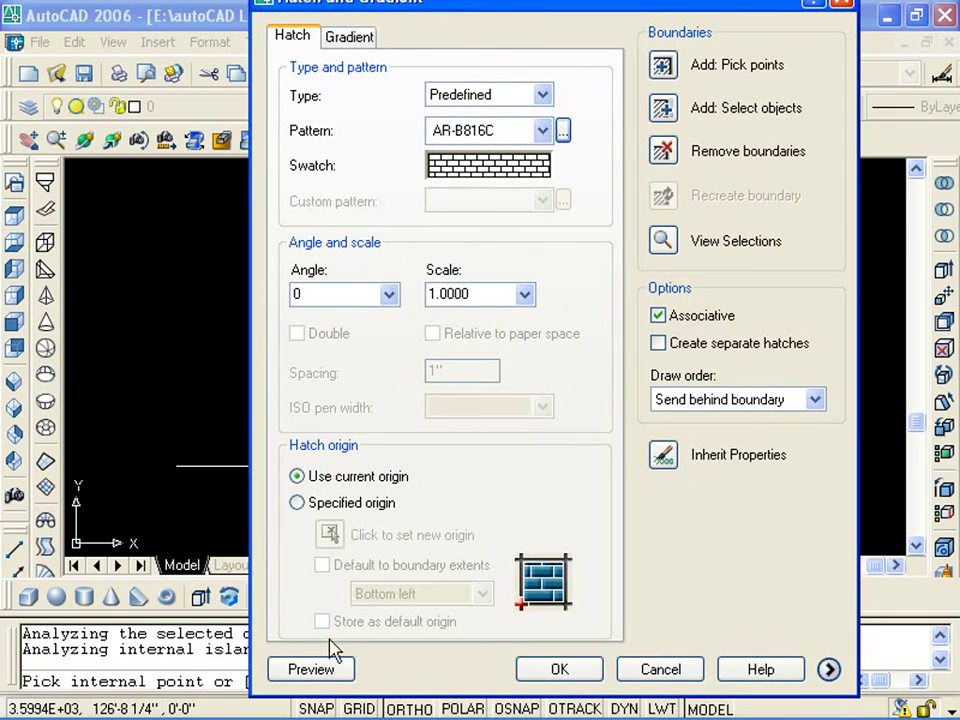
Preview the AR-B816C brick hatch on the wall, zooming and panning toward the window
{"action": "left_click", "coordinate": [327, 674]}
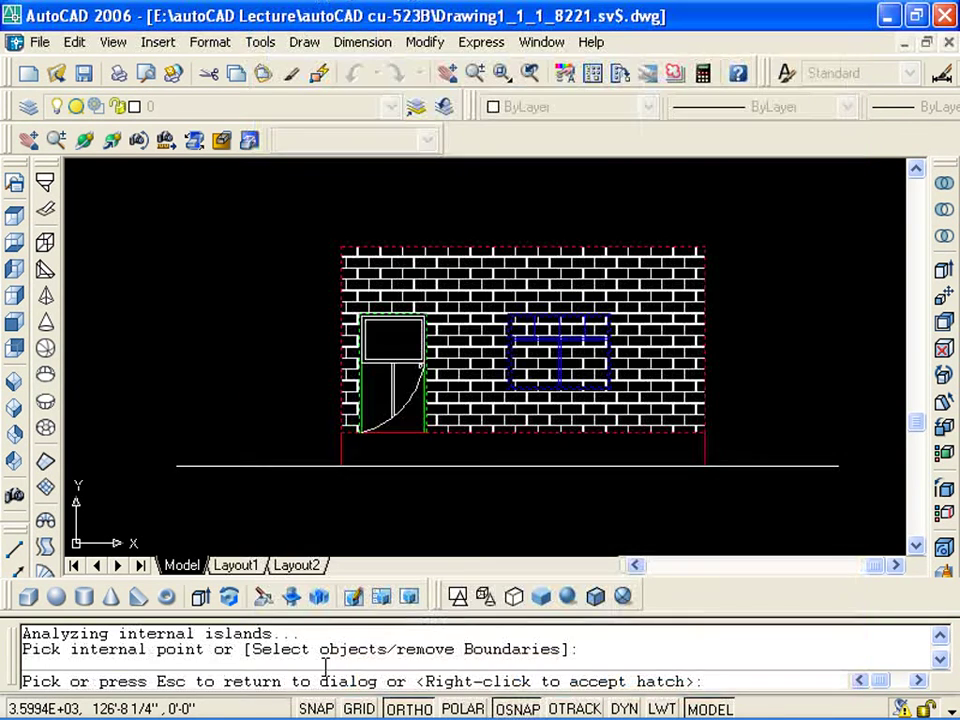
{"action": "scroll", "coordinate": [437, 375], "scroll_direction": "up", "scroll_amount": 4}
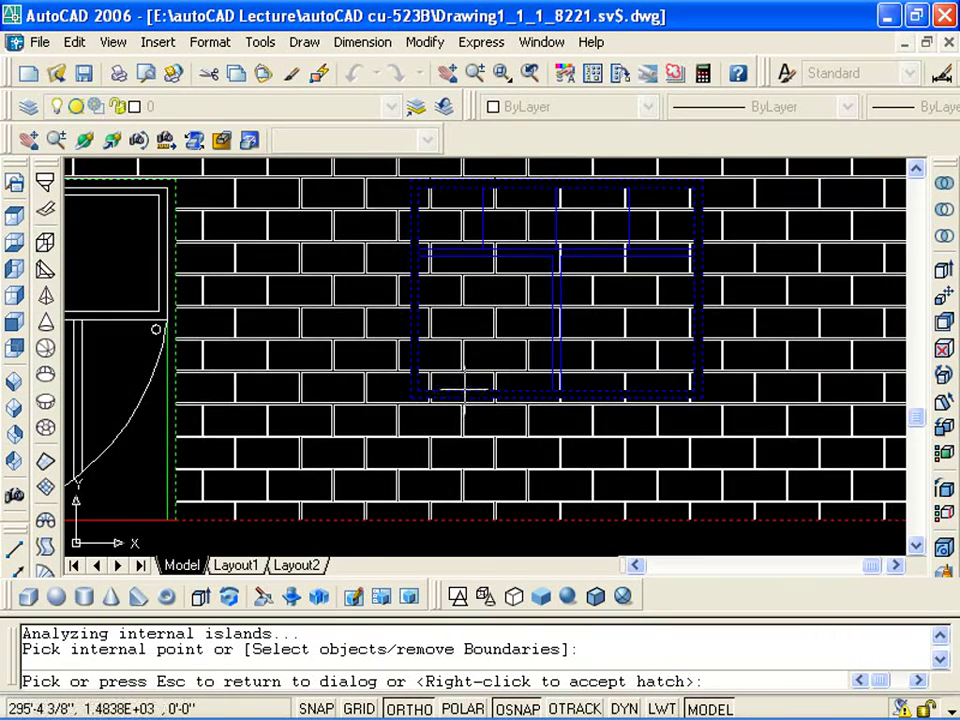
{"action": "scroll", "coordinate": [461, 379], "scroll_direction": "down", "scroll_amount": 6}
{"action": "scroll", "coordinate": [455, 383], "scroll_direction": "up", "scroll_amount": 5}
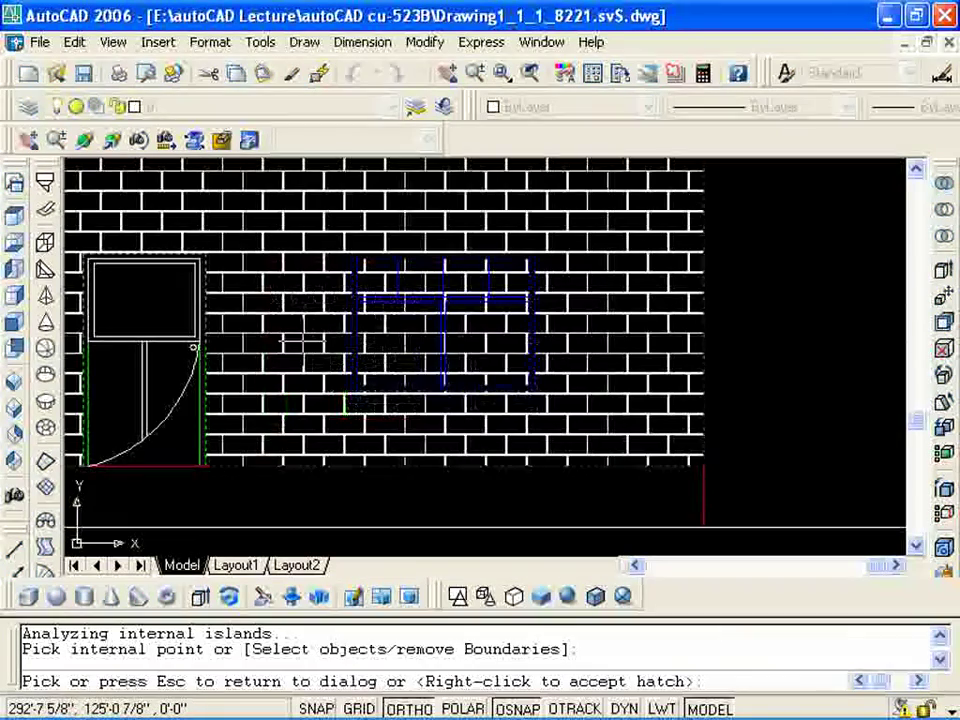
{"action": "scroll", "coordinate": [305, 383], "scroll_direction": "down", "scroll_amount": 1}
{"action": "middle_click_drag", "start_coordinate": [305, 383], "coordinate": [306, 355]}
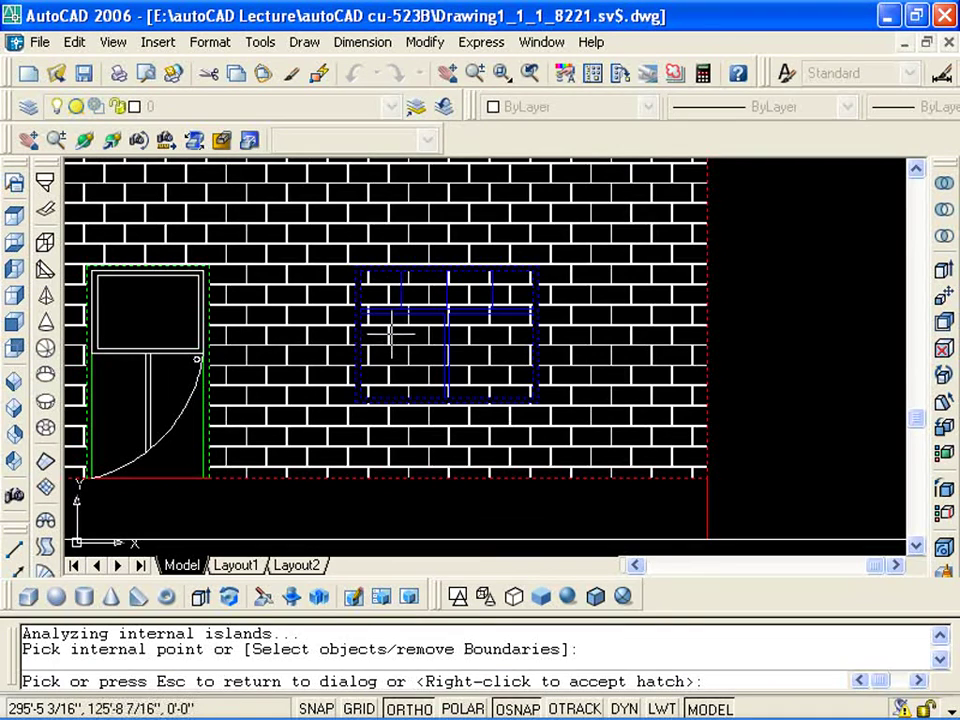
{"action": "key", "text": "Return"}
{"action": "left_click", "coordinate": [660, 669]}
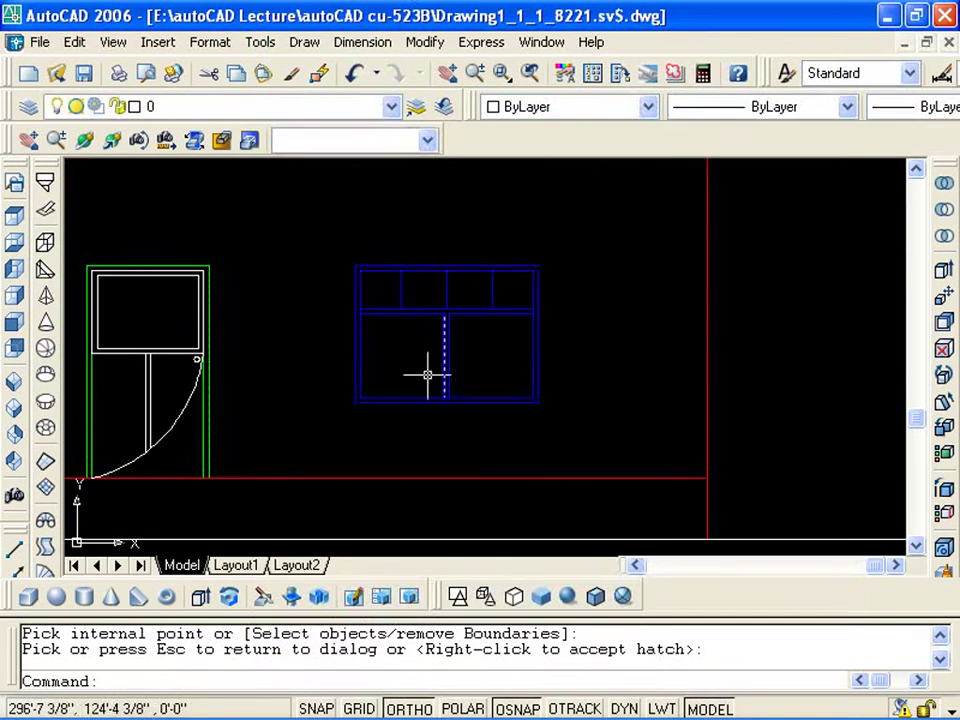
{"action": "scroll", "coordinate": [410, 350], "scroll_direction": "up", "scroll_amount": 3}
{"action": "middle_click_drag", "start_coordinate": [412, 337], "coordinate": [413, 323]}
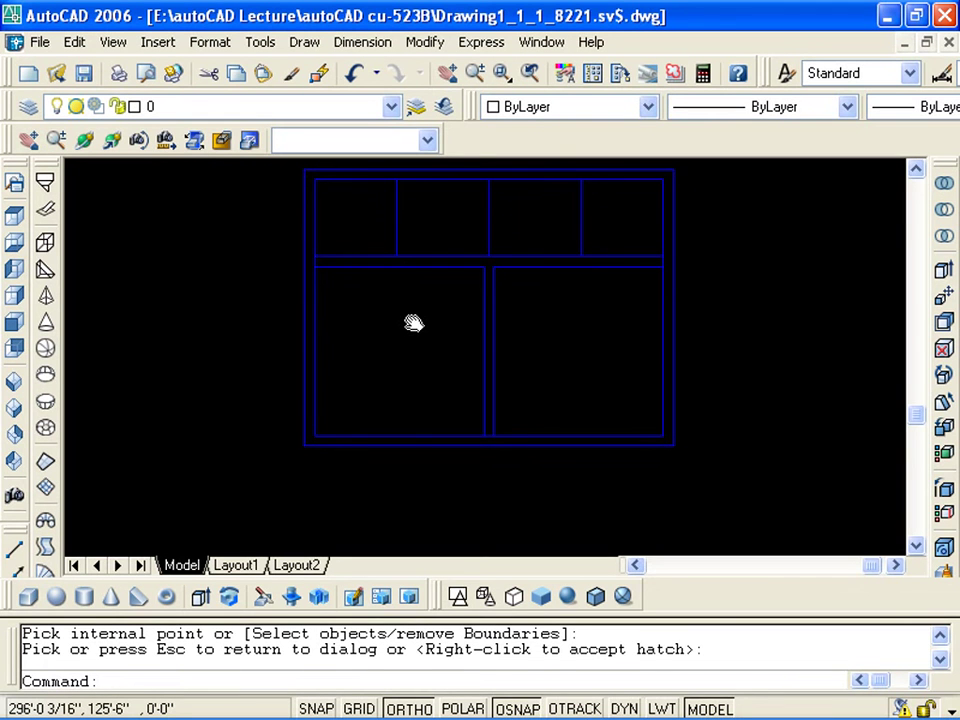
{"action": "type", "text": "bo"}
{"action": "key", "text": "Return"}
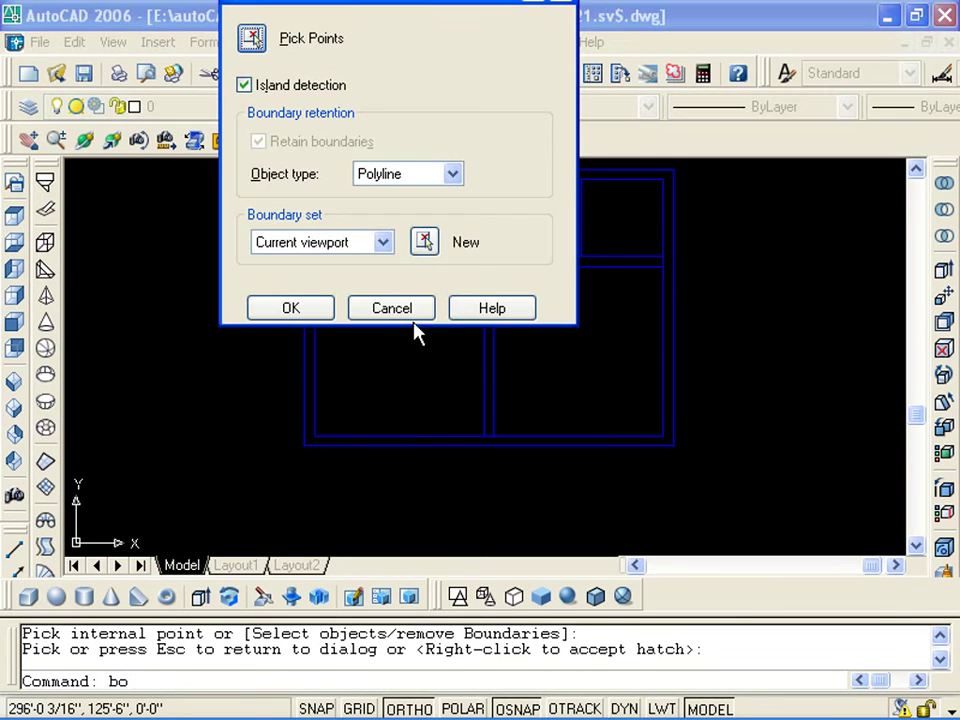
{"action": "left_click_drag", "start_coordinate": [450, 11], "coordinate": [222, 20]}
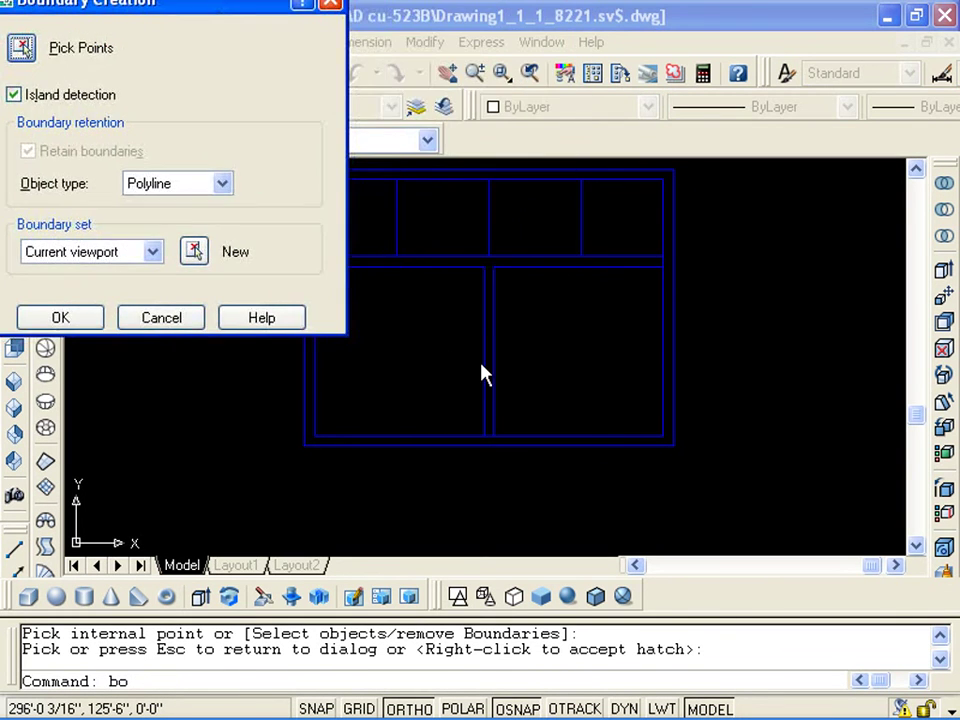
{"action": "left_click", "coordinate": [184, 312]}
{"action": "scroll", "coordinate": [351, 375], "scroll_direction": "down", "scroll_amount": 4}
{"action": "middle_click_drag", "start_coordinate": [351, 375], "coordinate": [407, 386]}
{"action": "scroll", "coordinate": [403, 380], "scroll_direction": "up", "scroll_amount": 2}
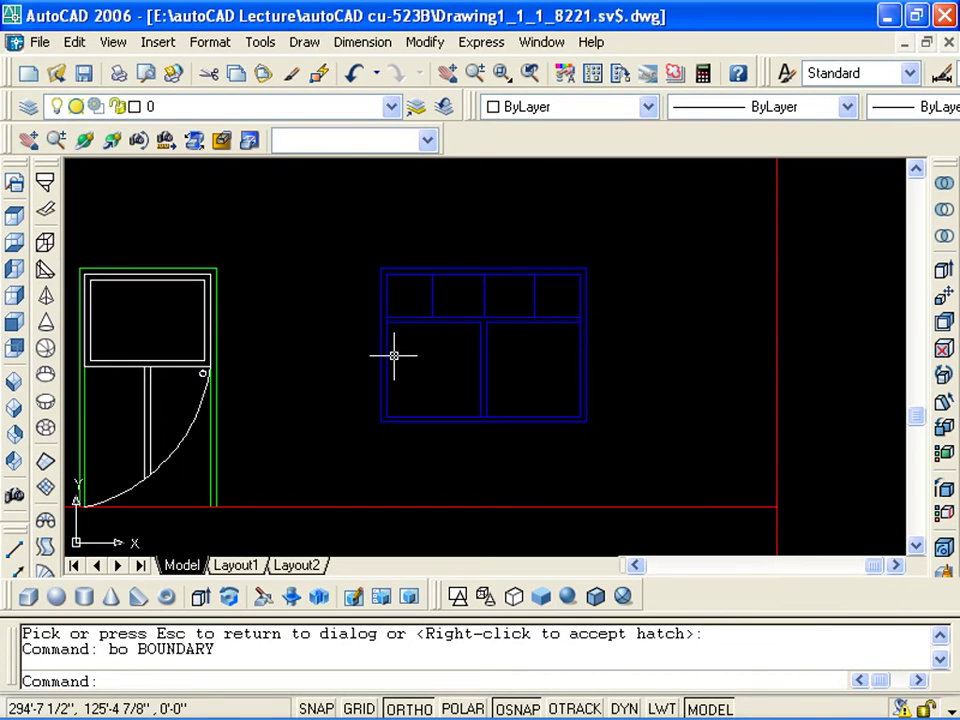
{"action": "key", "text": "Escape"}
{"action": "scroll", "coordinate": [400, 400], "scroll_direction": "down", "scroll_amount": 3}
{"action": "scroll", "coordinate": [386, 321], "scroll_direction": "up", "scroll_amount": 2}
{"action": "scroll", "coordinate": [390, 325], "scroll_direction": "up", "scroll_amount": 5}
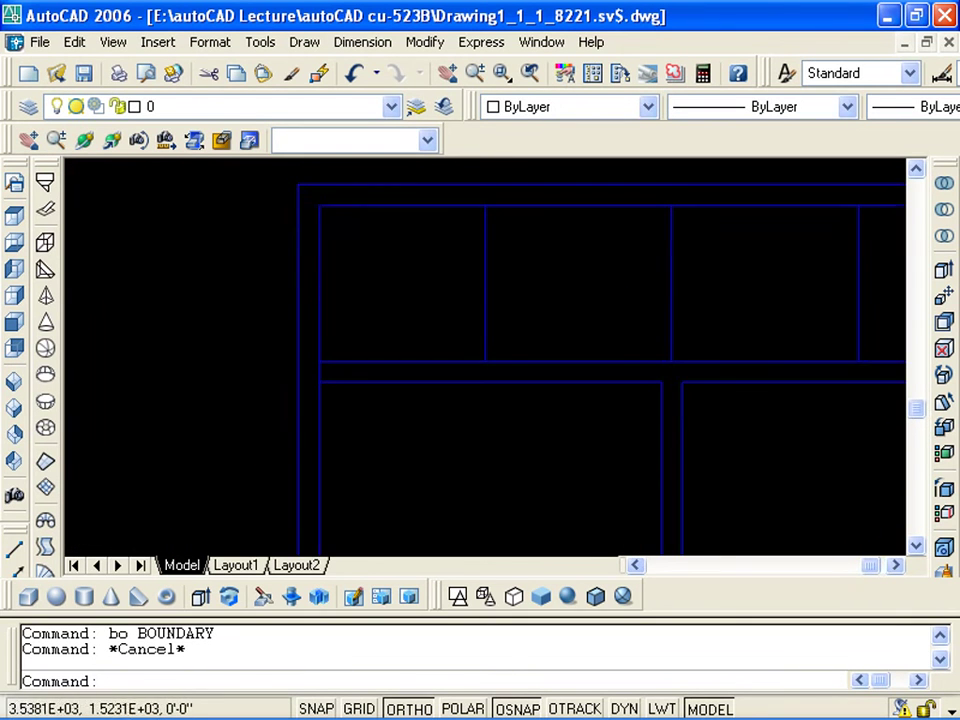
{"action": "middle_click_drag", "start_coordinate": [326, 223], "coordinate": [270, 297]}
{"action": "left_click", "coordinate": [243, 285]}
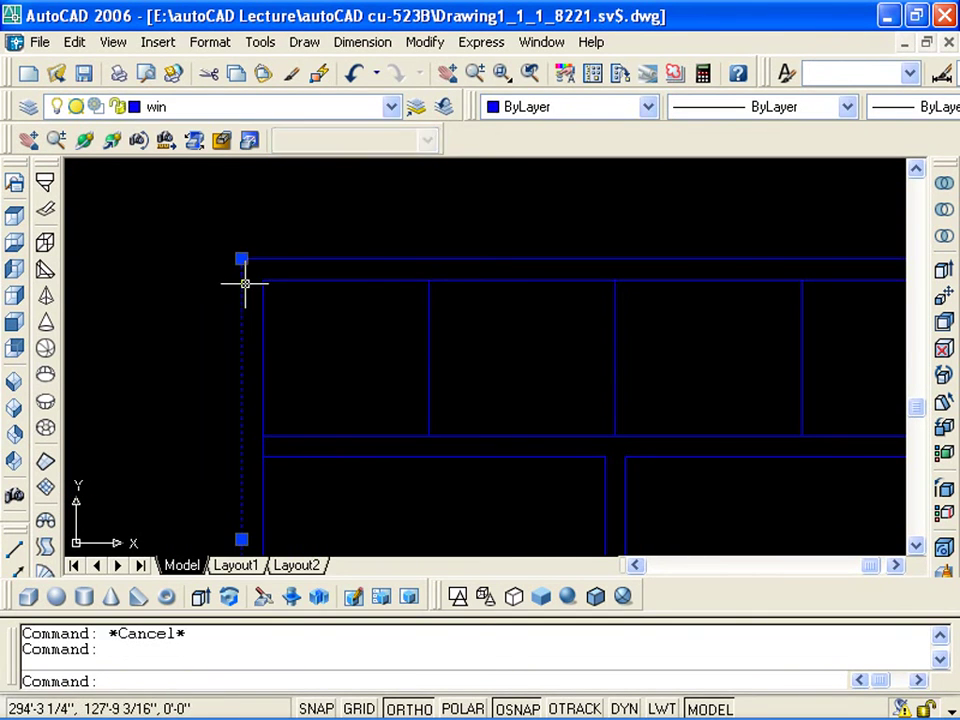
{"action": "left_click", "coordinate": [241, 258]}
{"action": "left_click", "coordinate": [208, 258]}
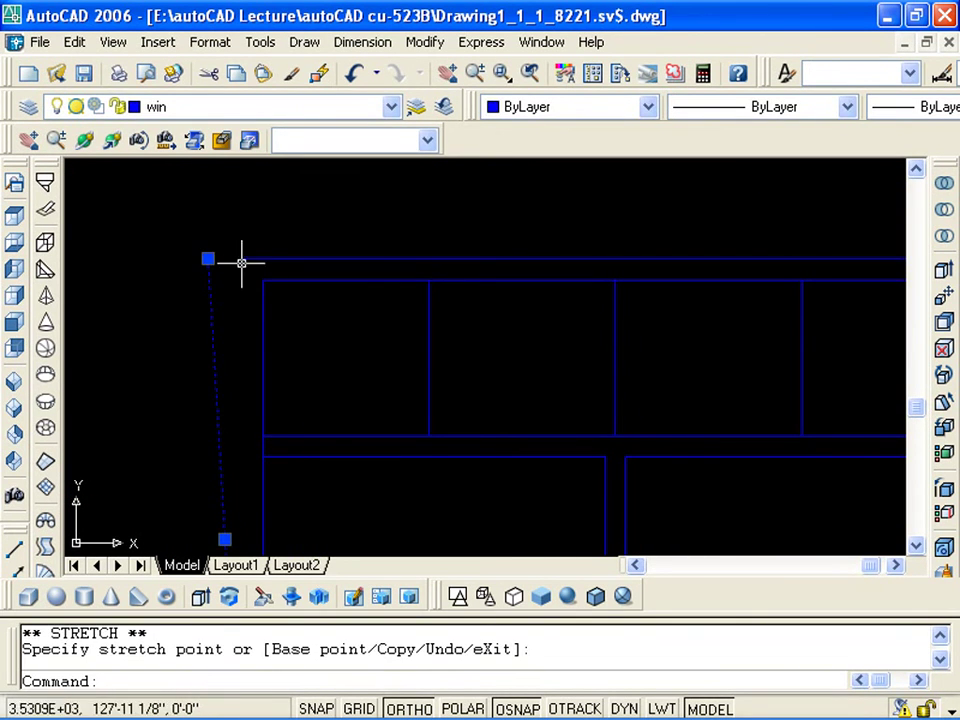
{"action": "left_click", "coordinate": [241, 259]}
{"action": "key", "text": "ctrl+z"}
{"action": "key", "text": "ctrl+z"}
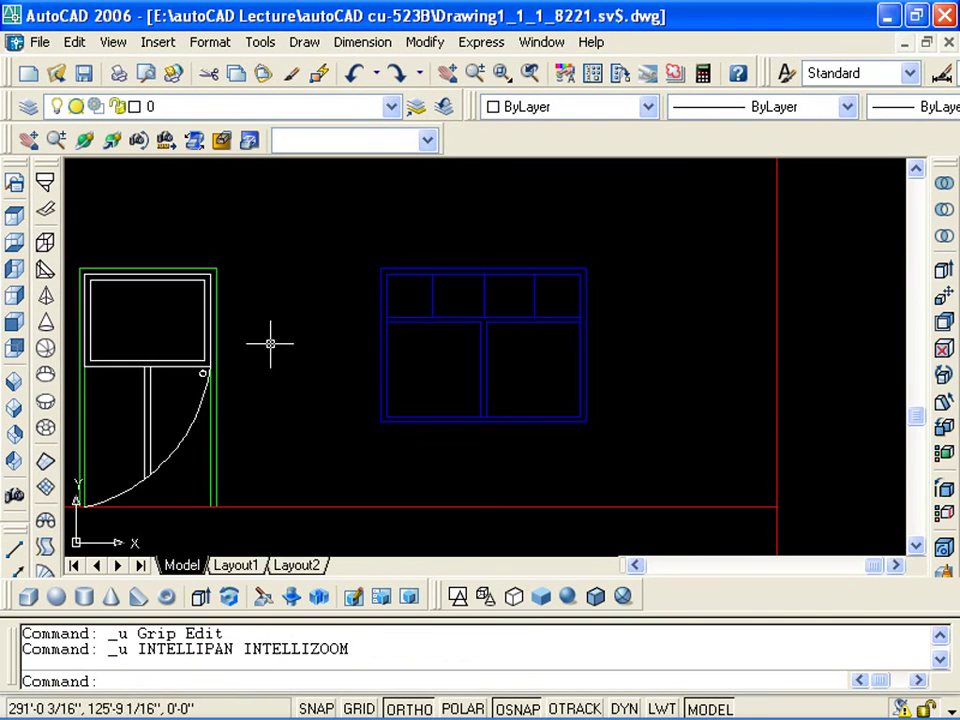
{"action": "scroll", "coordinate": [381, 268], "scroll_direction": "up", "scroll_amount": 3}
{"action": "mouse_move", "coordinate": [373, 311]}
{"action": "middle_mouse_down"}
{"action": "mouse_move", "coordinate": [208, 285]}
{"action": "mouse_move", "coordinate": [237, 325]}
{"action": "mouse_move", "coordinate": [210, 274]}
{"action": "mouse_move", "coordinate": [199, 289]}
{"action": "mouse_move", "coordinate": [200, 272]}
{"action": "middle_mouse_up"}
{"action": "scroll", "coordinate": [230, 310], "scroll_direction": "down", "scroll_amount": 2}
{"action": "scroll", "coordinate": [230, 310], "scroll_direction": "up", "scroll_amount": 1}
{"action": "scroll", "coordinate": [253, 268], "scroll_direction": "up", "scroll_amount": 1}
{"action": "scroll", "coordinate": [200, 293], "scroll_direction": "down", "scroll_amount": 1}
{"action": "scroll", "coordinate": [214, 215], "scroll_direction": "up", "scroll_amount": 1}
{"action": "scroll", "coordinate": [210, 212], "scroll_direction": "up", "scroll_amount": 1}
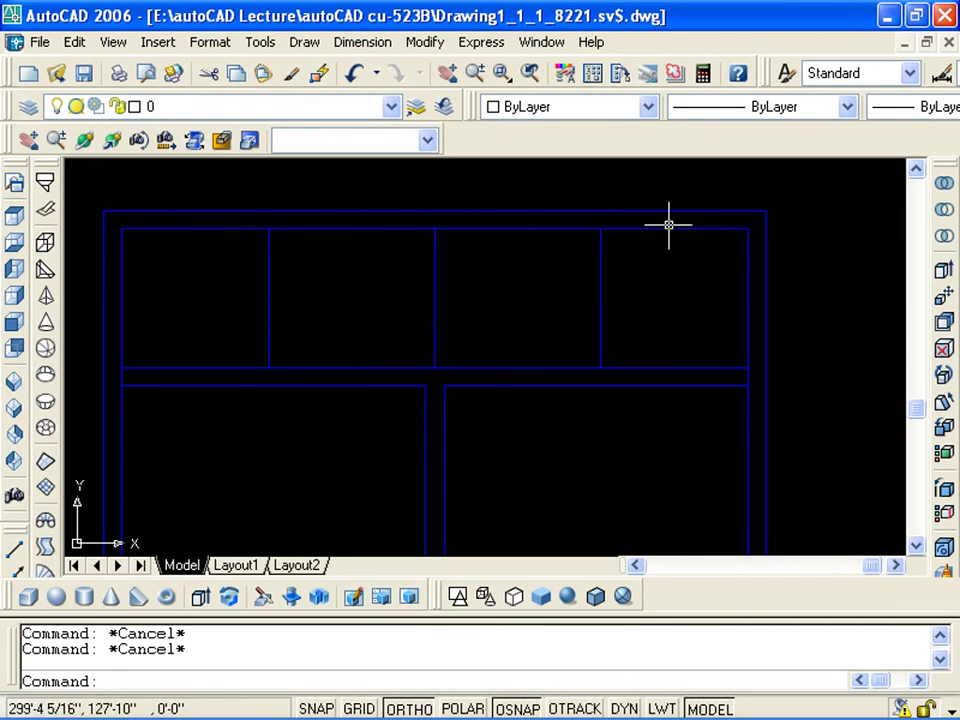
{"action": "scroll", "coordinate": [696, 336], "scroll_direction": "down", "scroll_amount": 1}
{"action": "scroll", "coordinate": [640, 390], "scroll_direction": "down", "scroll_amount": 1}
{"action": "type", "text": "bo"}
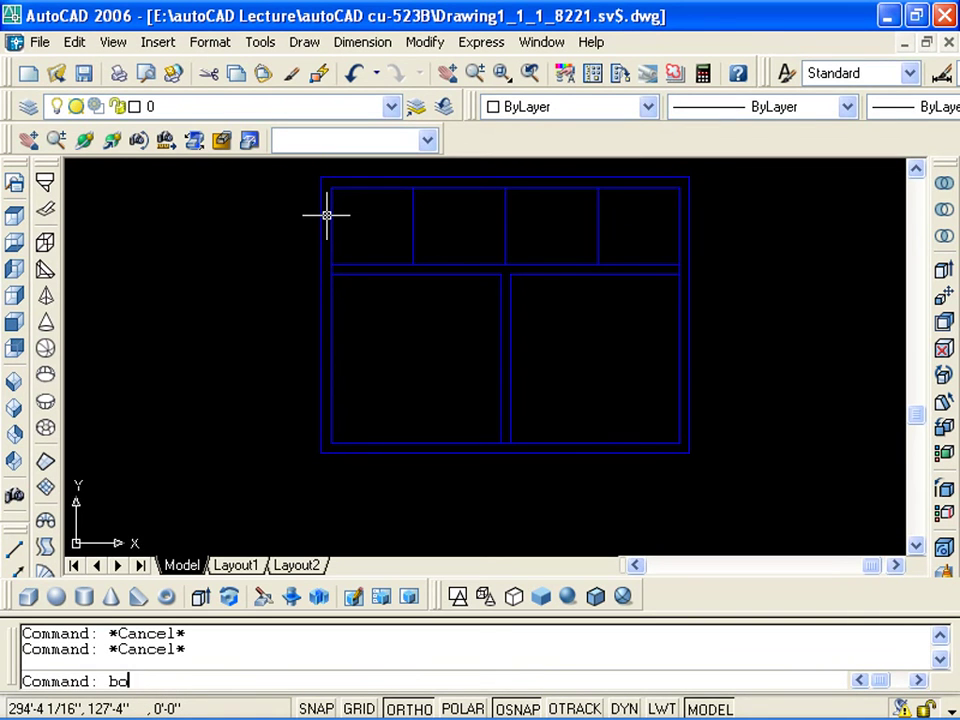
Use BO to trace the window's outer and inner frame edges with boundary polylines
{"action": "key", "text": "Return"}
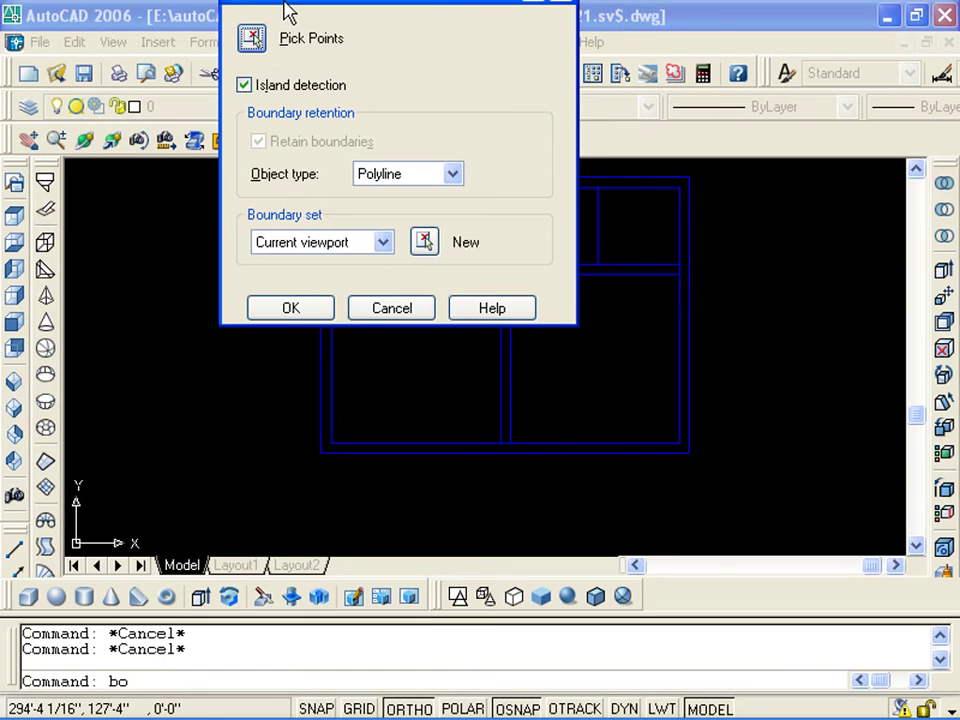
{"action": "left_click_drag", "start_coordinate": [285, 11], "coordinate": [337, 120]}
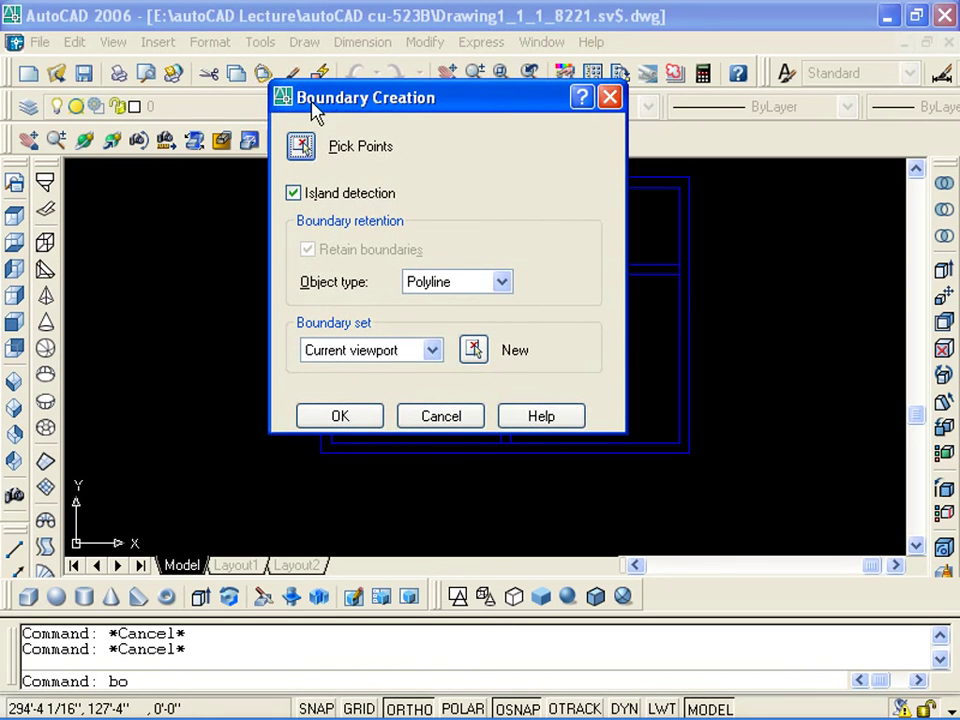
{"action": "left_click_drag", "start_coordinate": [459, 104], "coordinate": [499, 124]}
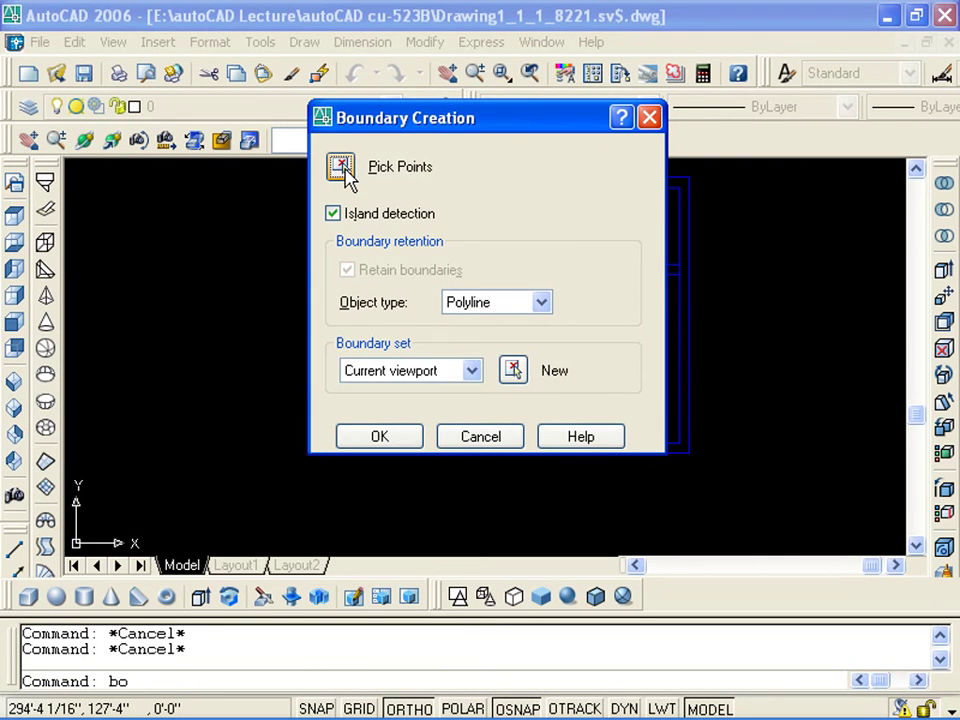
{"action": "left_click", "coordinate": [344, 172]}
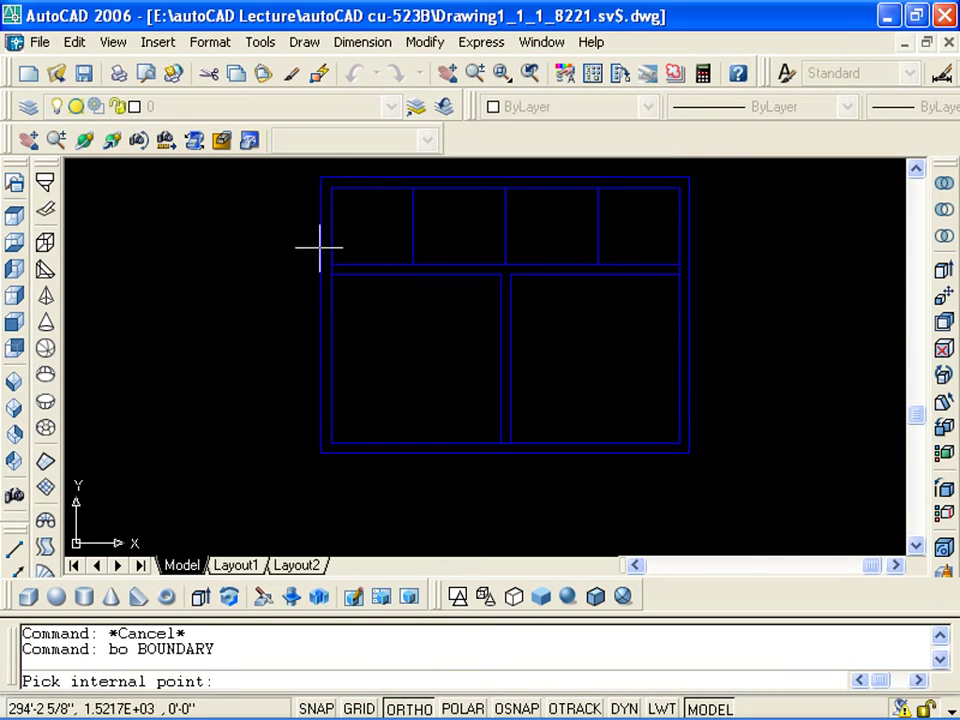
{"action": "left_click", "coordinate": [324, 214]}
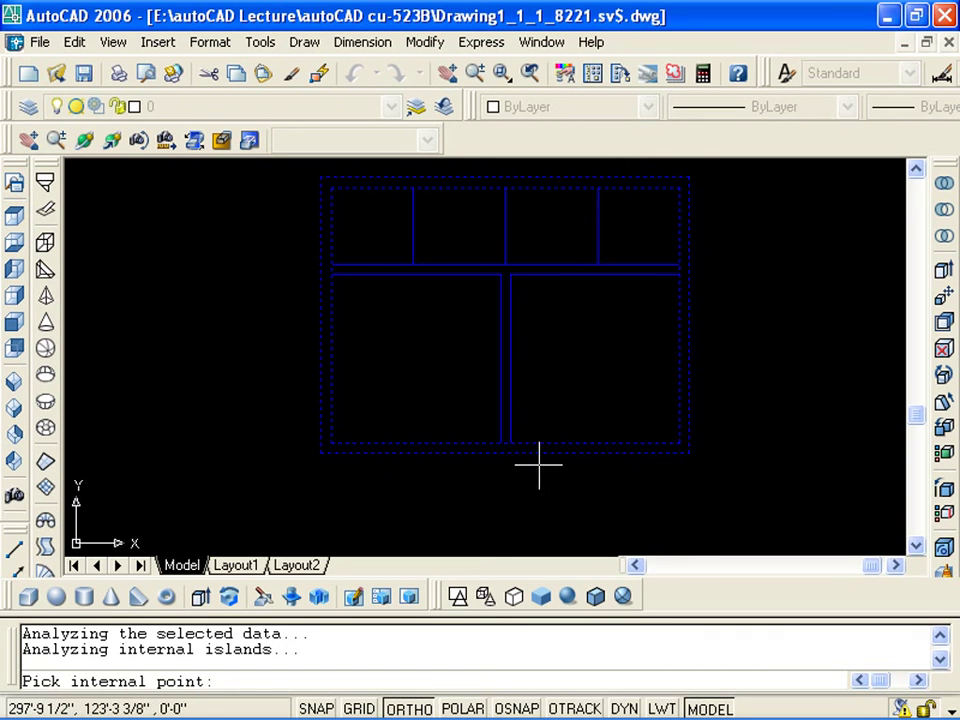
{"action": "key", "text": "Return"}
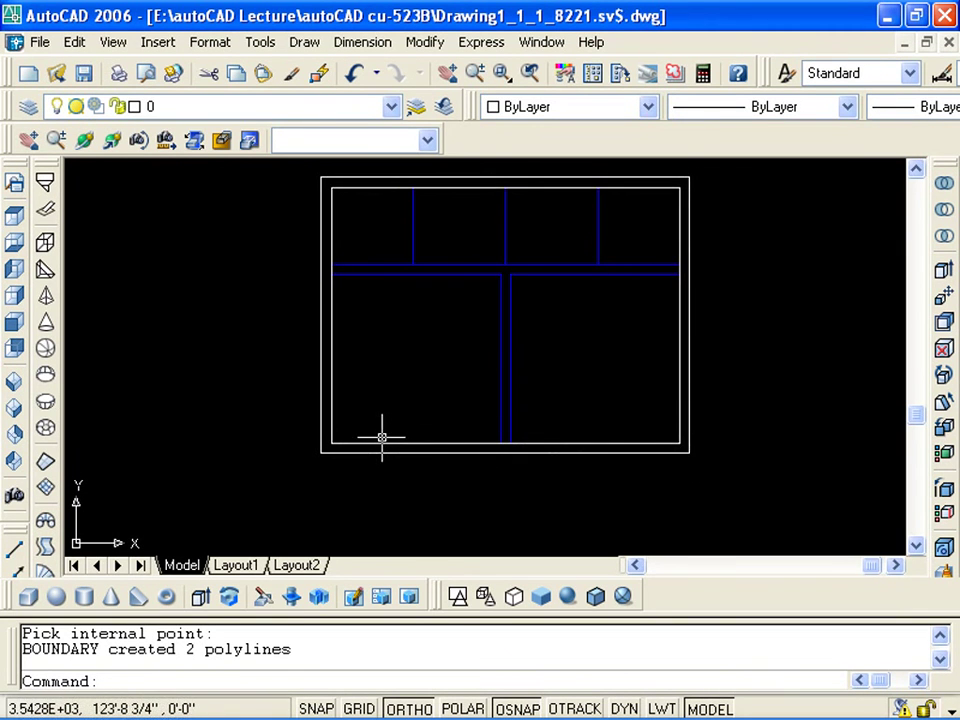
{"action": "scroll", "coordinate": [381, 437], "scroll_direction": "down", "scroll_amount": 2}
{"action": "scroll", "coordinate": [377, 450], "scroll_direction": "up", "scroll_amount": 1}
{"action": "mouse_move", "coordinate": [377, 450]}
{"action": "middle_mouse_down"}
{"action": "mouse_move", "coordinate": [422, 482]}
{"action": "mouse_move", "coordinate": [397, 453]}
{"action": "middle_mouse_up"}
{"action": "key", "text": "Escape"}
{"action": "key", "text": "Escape"}
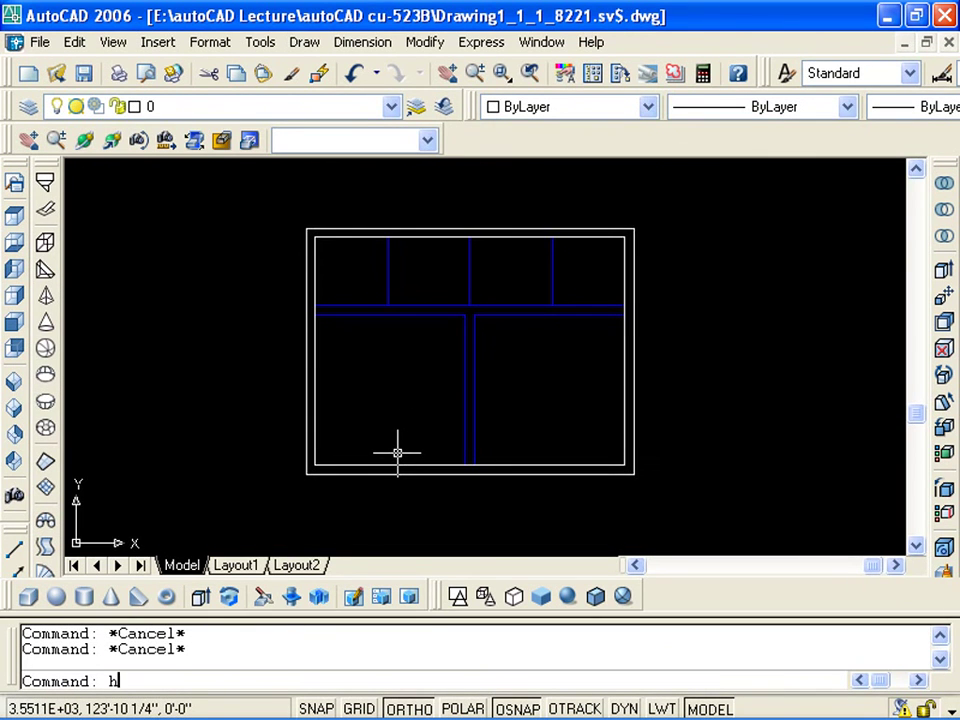
{"action": "key", "text": "Return"}
{"action": "left_click", "coordinate": [721, 186]}
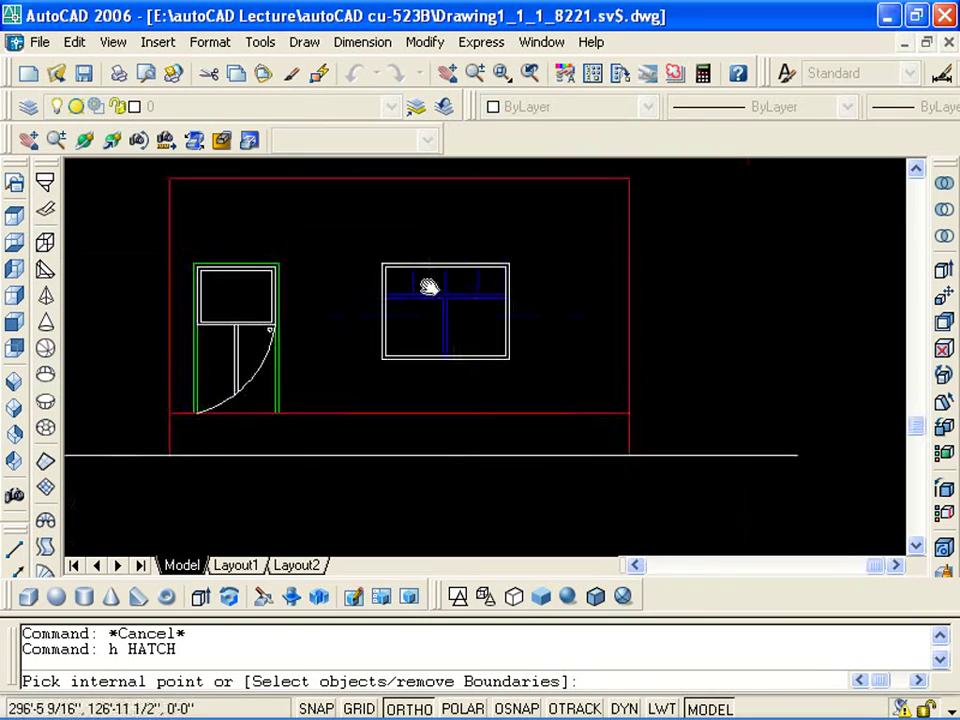
{"action": "left_click", "coordinate": [343, 221]}
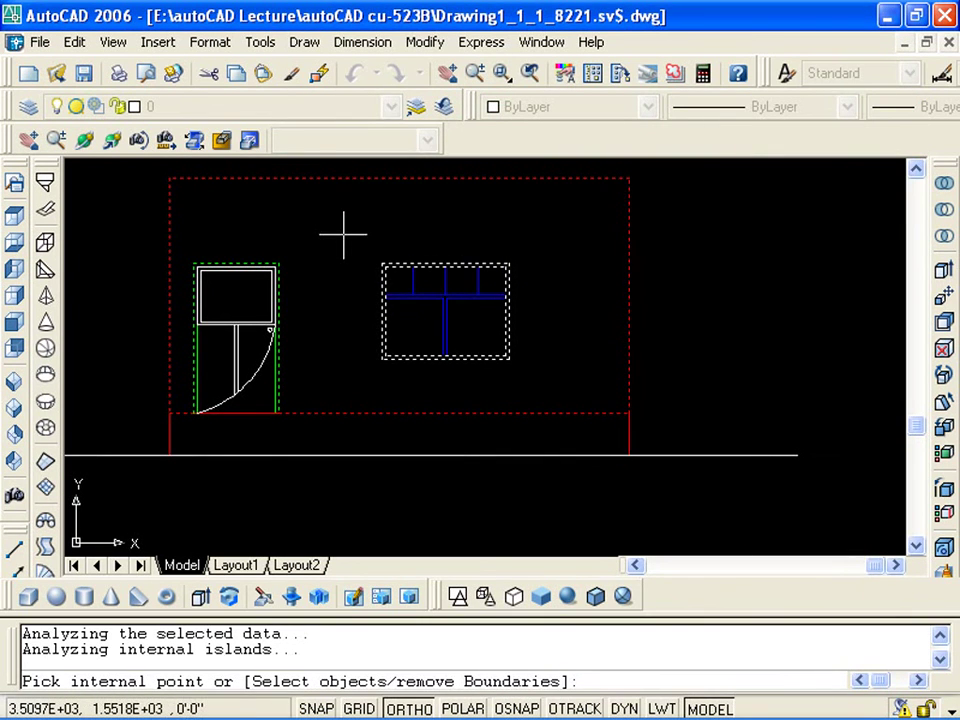
{"action": "key", "text": "Return"}
{"action": "left_click_drag", "start_coordinate": [653, 125], "coordinate": [635, 26]}
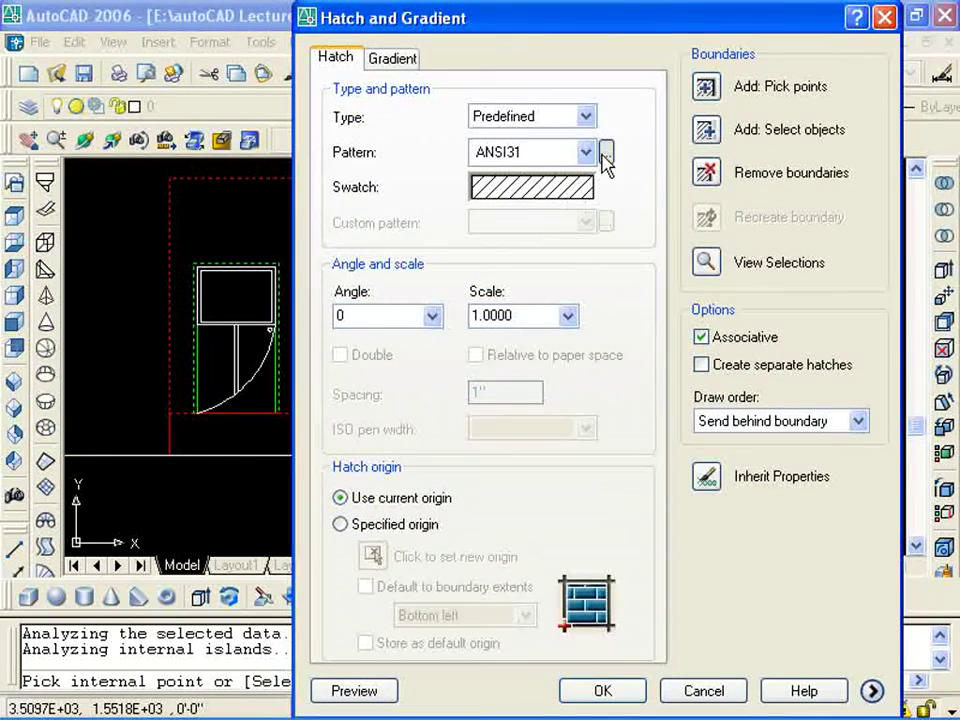
{"action": "left_click", "coordinate": [606, 152]}
{"action": "left_click", "coordinate": [512, 152]}
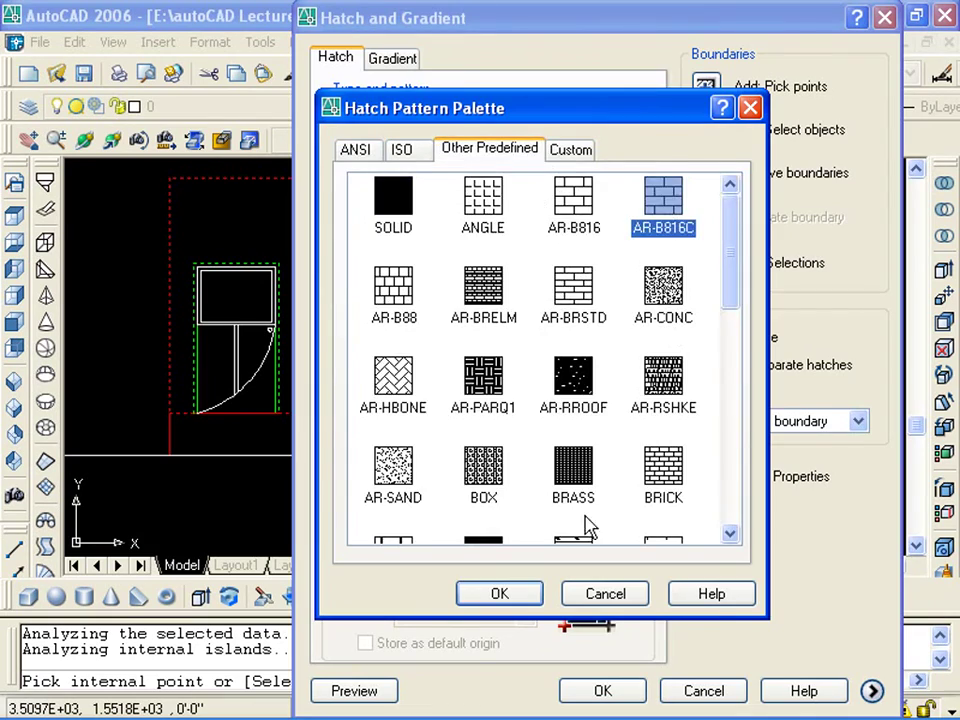
{"action": "left_click", "coordinate": [499, 593]}
{"action": "left_click", "coordinate": [354, 690]}
{"action": "scroll", "coordinate": [402, 295], "scroll_direction": "up", "scroll_amount": 5}
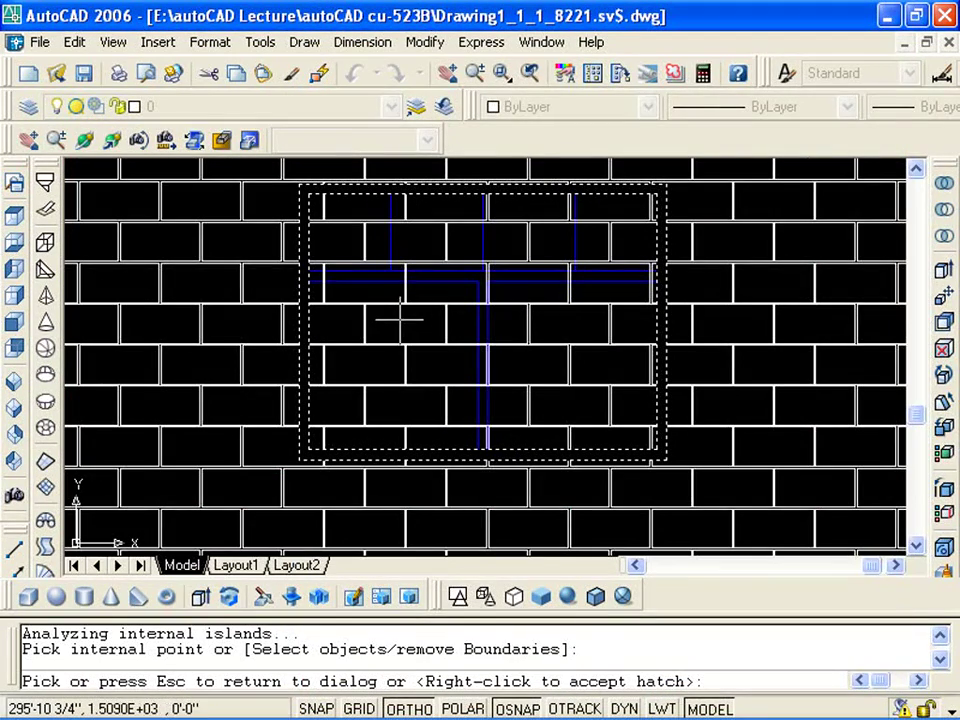
{"action": "key", "text": "Escape"}
{"action": "left_click", "coordinate": [699, 690]}
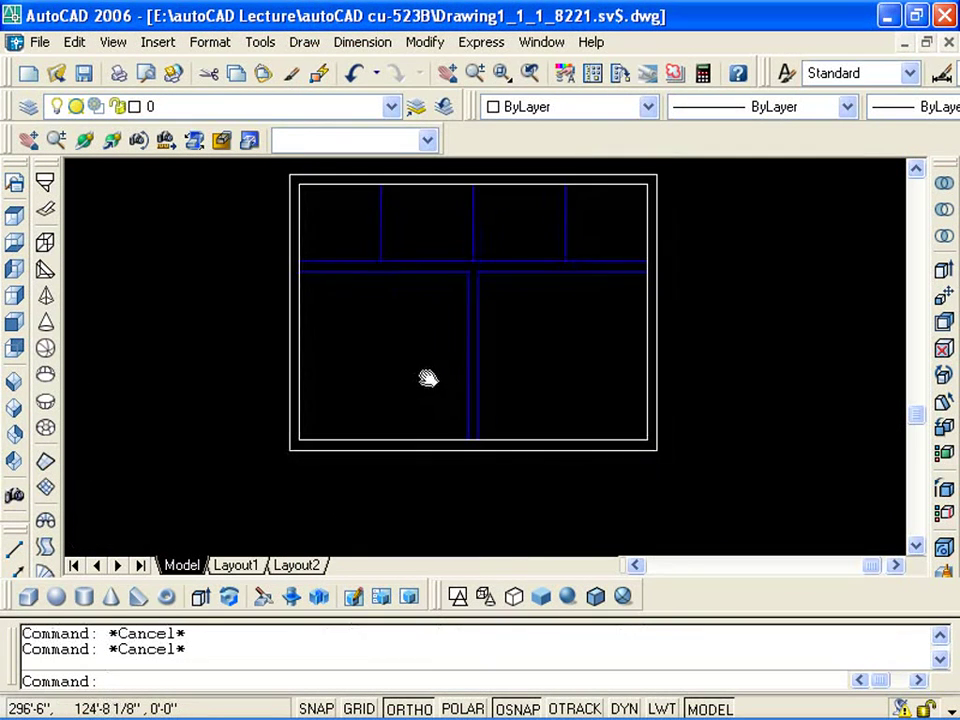
Create boundary polylines around the five window panes with BO
{"action": "type", "text": "bo"}
{"action": "key", "text": "Return"}
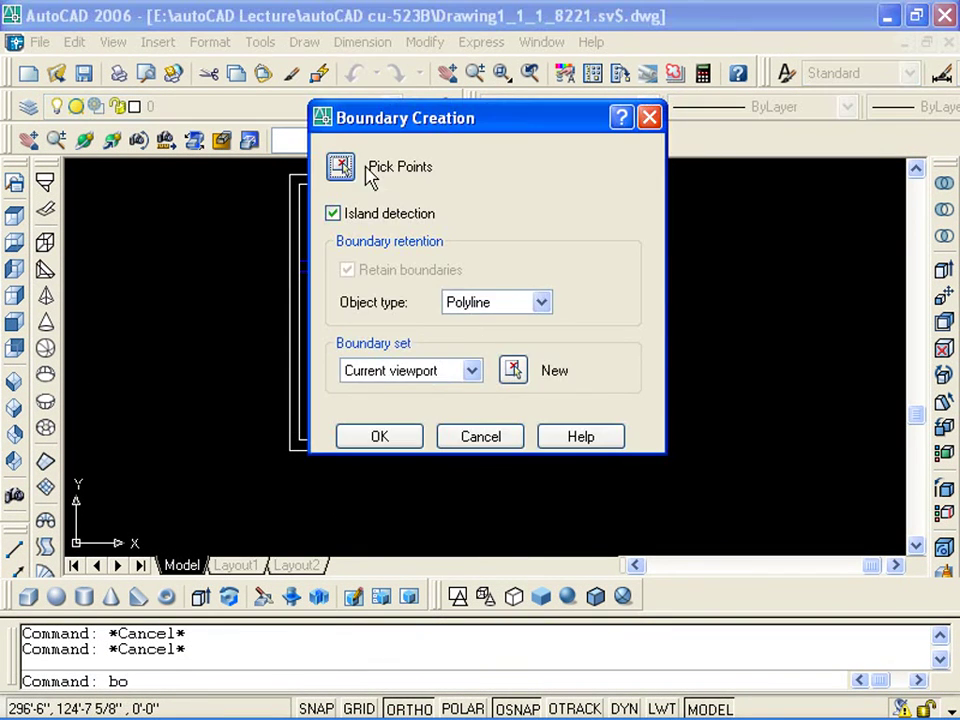
{"action": "left_click", "coordinate": [352, 168]}
{"action": "left_click", "coordinate": [347, 277]}
{"action": "left_click", "coordinate": [360, 225]}
{"action": "left_click", "coordinate": [460, 205]}
{"action": "left_click", "coordinate": [530, 215]}
{"action": "left_click", "coordinate": [534, 268]}
{"action": "key", "text": "Return"}
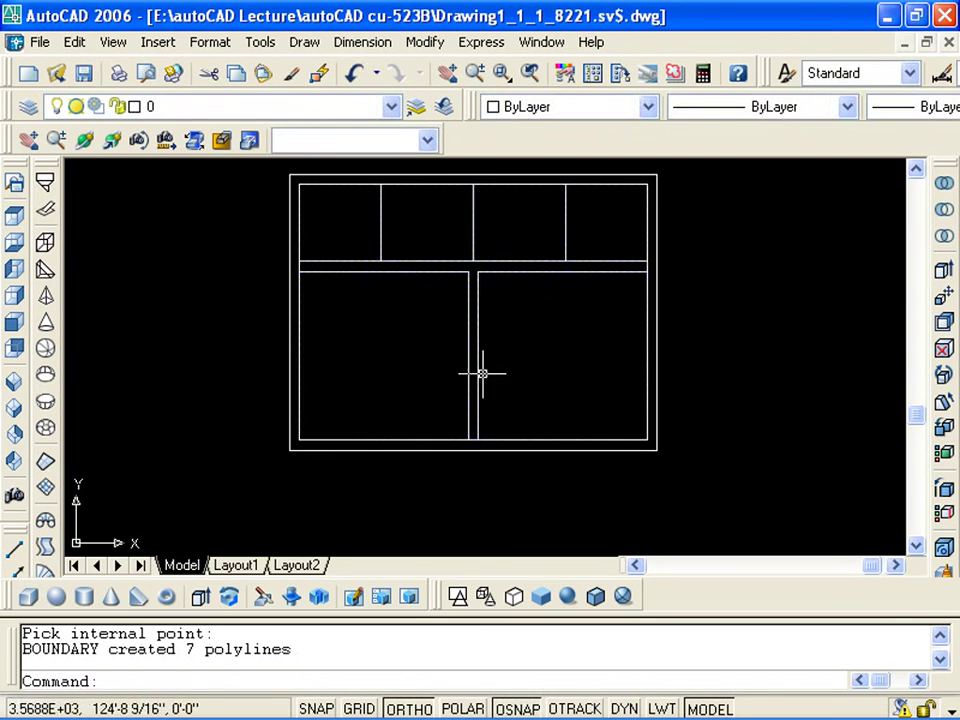
{"action": "scroll", "coordinate": [482, 373], "scroll_direction": "down", "scroll_amount": 2}
{"action": "key", "text": "Escape"}
{"action": "key", "text": "Escape"}
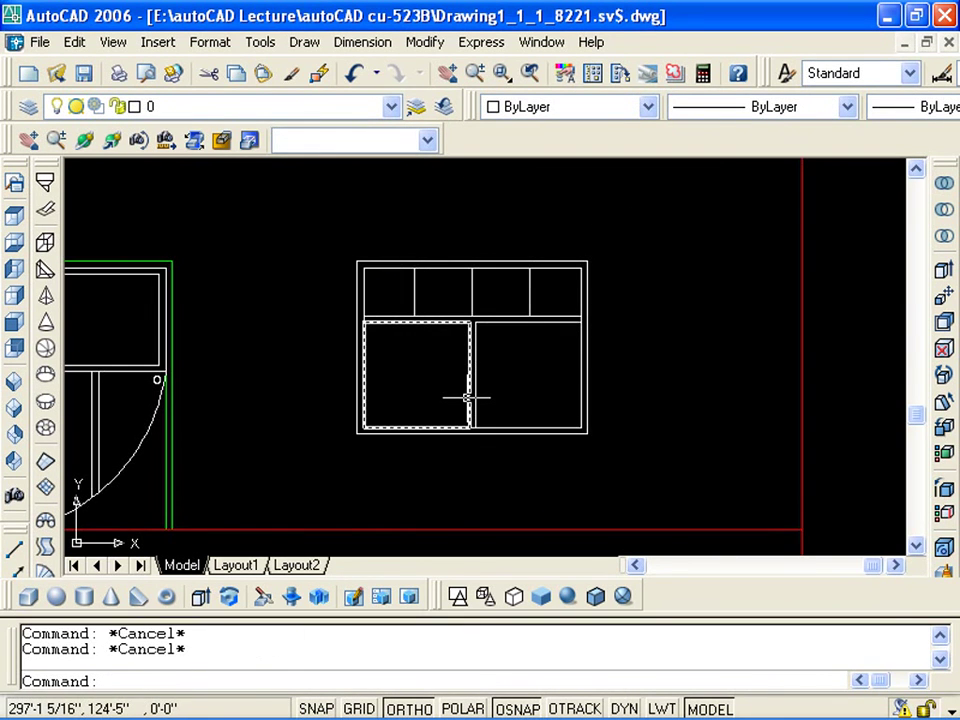
Start a hatch on the wall around the door and window using the AR-B816C brick pattern
{"action": "type", "text": "h"}
{"action": "key", "text": "Return"}
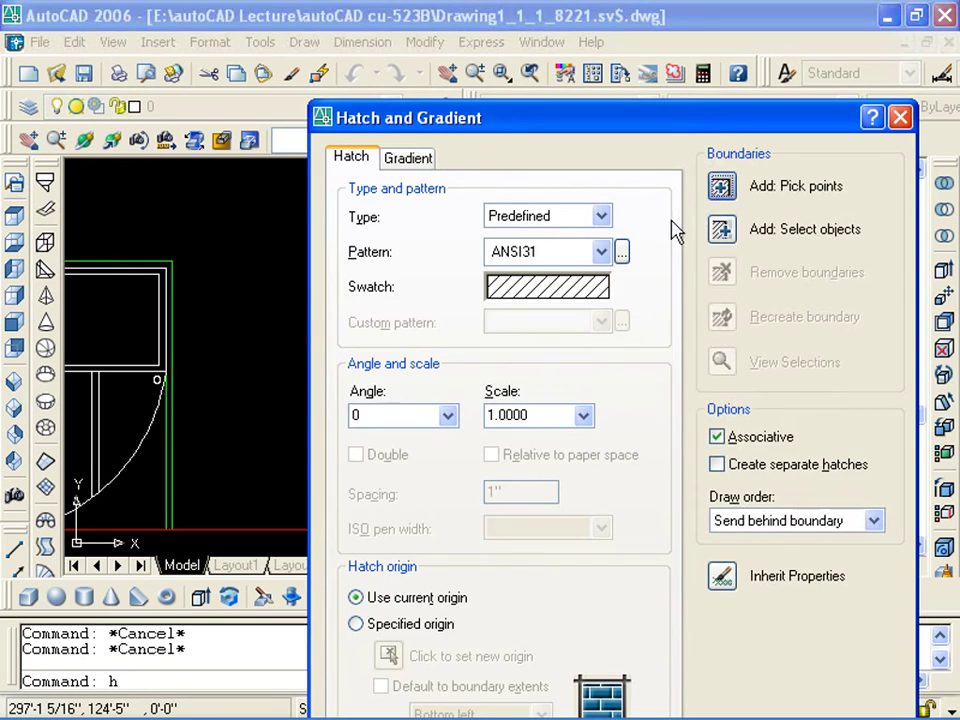
{"action": "left_click", "coordinate": [722, 186]}
{"action": "left_click", "coordinate": [291, 239]}
{"action": "key", "text": "Return"}
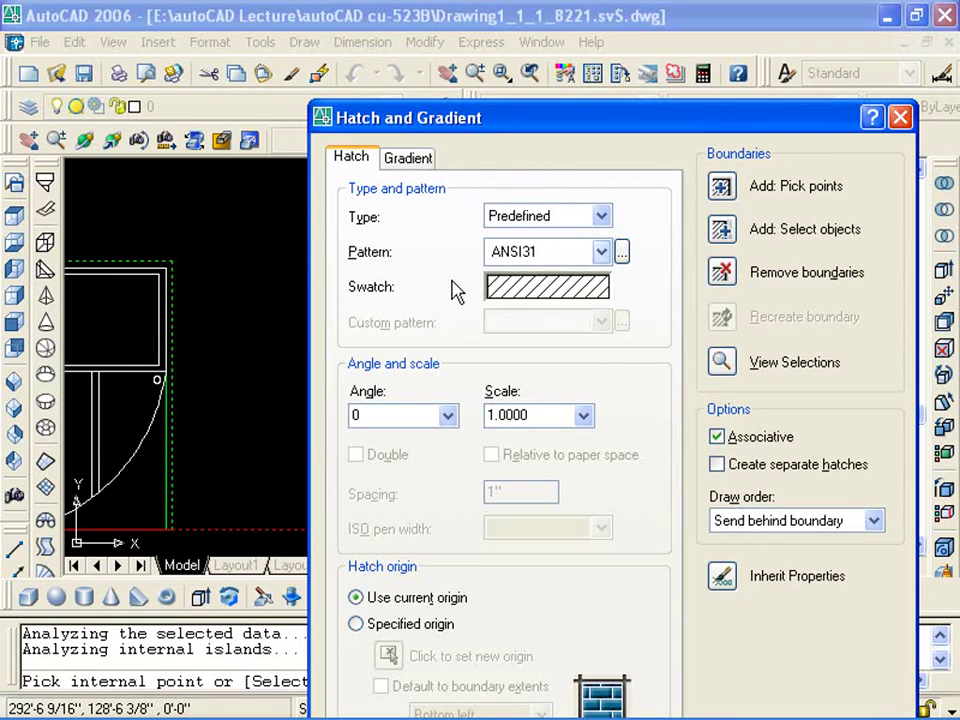
{"action": "left_click", "coordinate": [621, 251]}
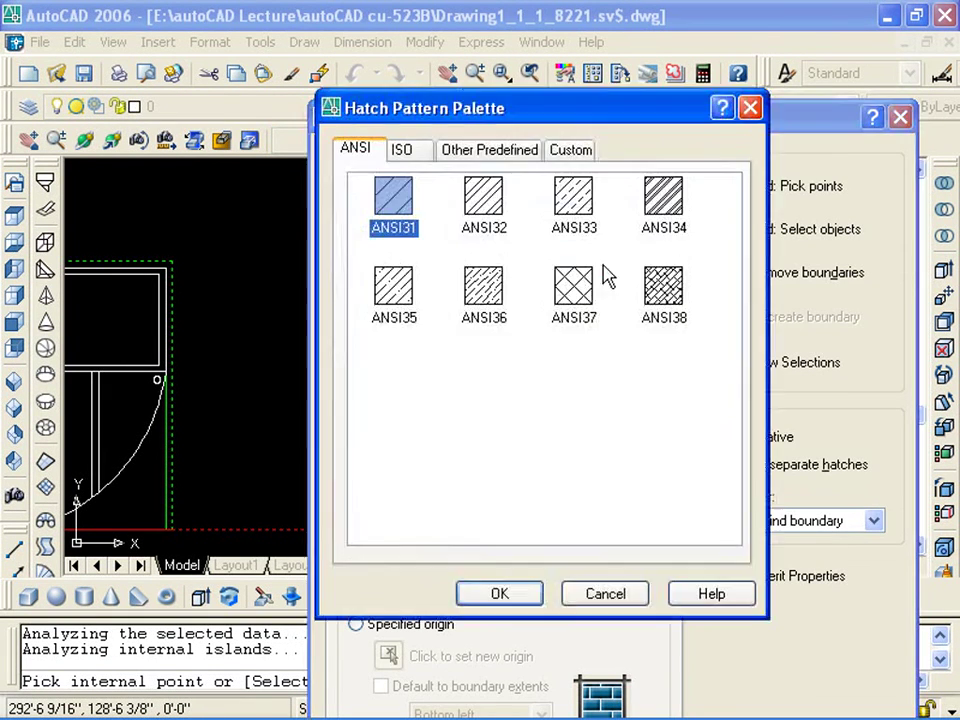
{"action": "left_click", "coordinate": [500, 149]}
{"action": "left_click", "coordinate": [662, 200]}
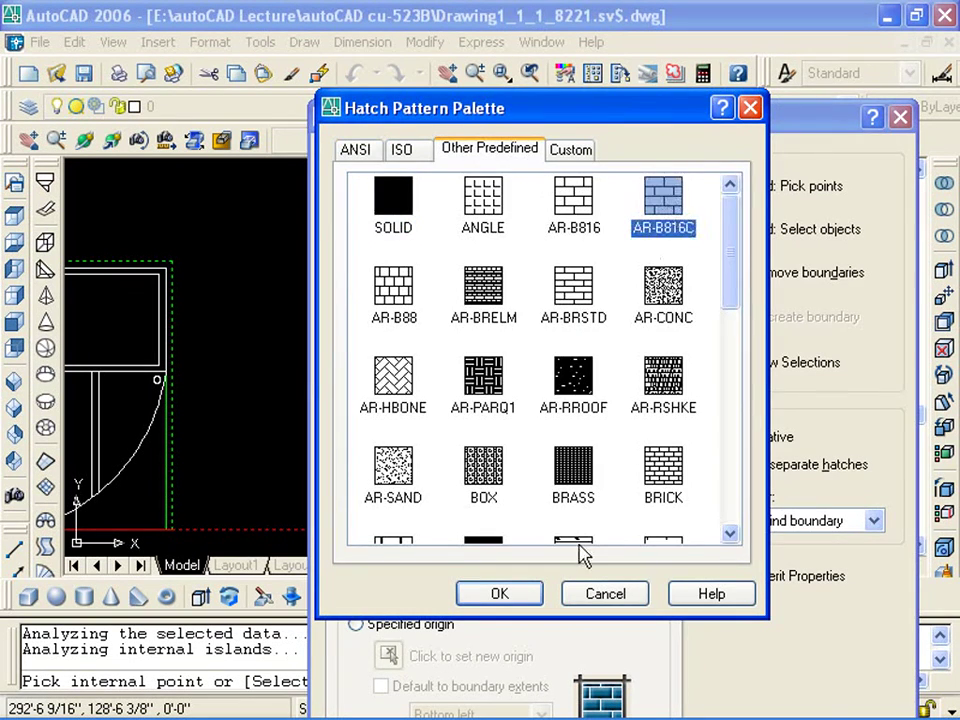
{"action": "left_click", "coordinate": [528, 594]}
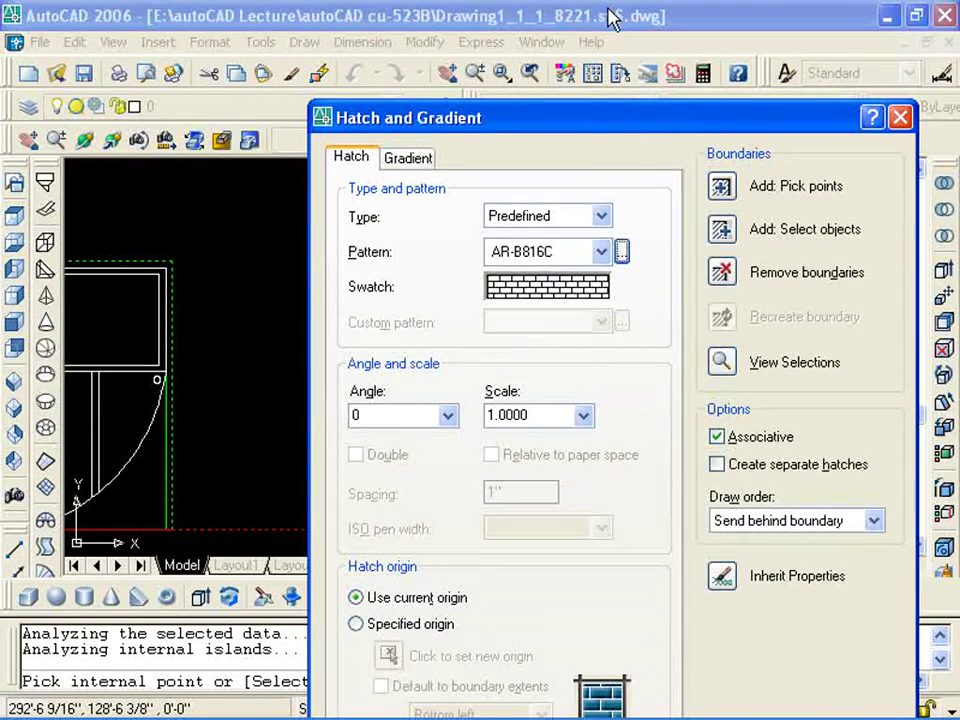
Preview the brick hatch and pan around the window to check it
{"action": "left_click_drag", "start_coordinate": [610, 18], "coordinate": [626, 11]}
{"action": "left_click", "coordinate": [407, 675]}
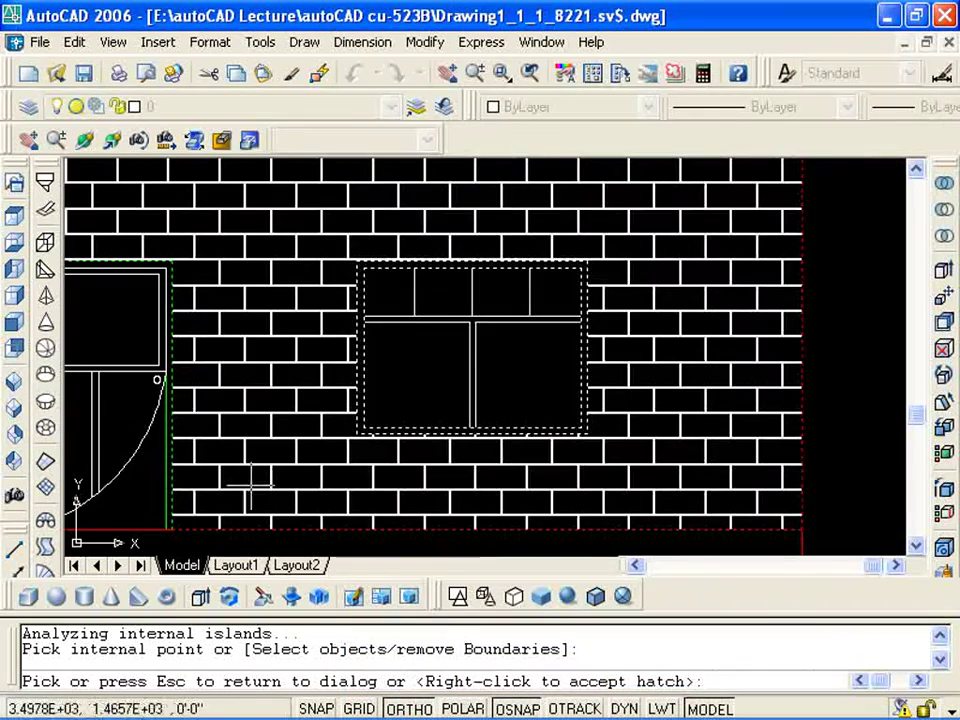
{"action": "scroll", "coordinate": [360, 405], "scroll_direction": "down", "scroll_amount": 2}
{"action": "scroll", "coordinate": [210, 445], "scroll_direction": "up", "scroll_amount": 3}
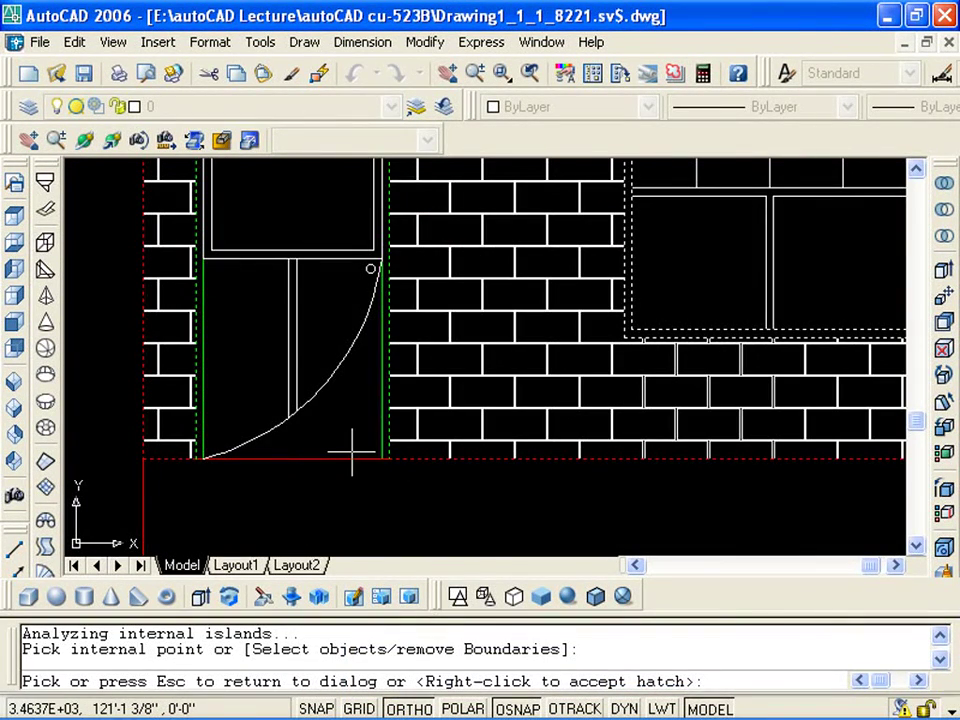
{"action": "middle_click_drag", "start_coordinate": [546, 409], "coordinate": [231, 512]}
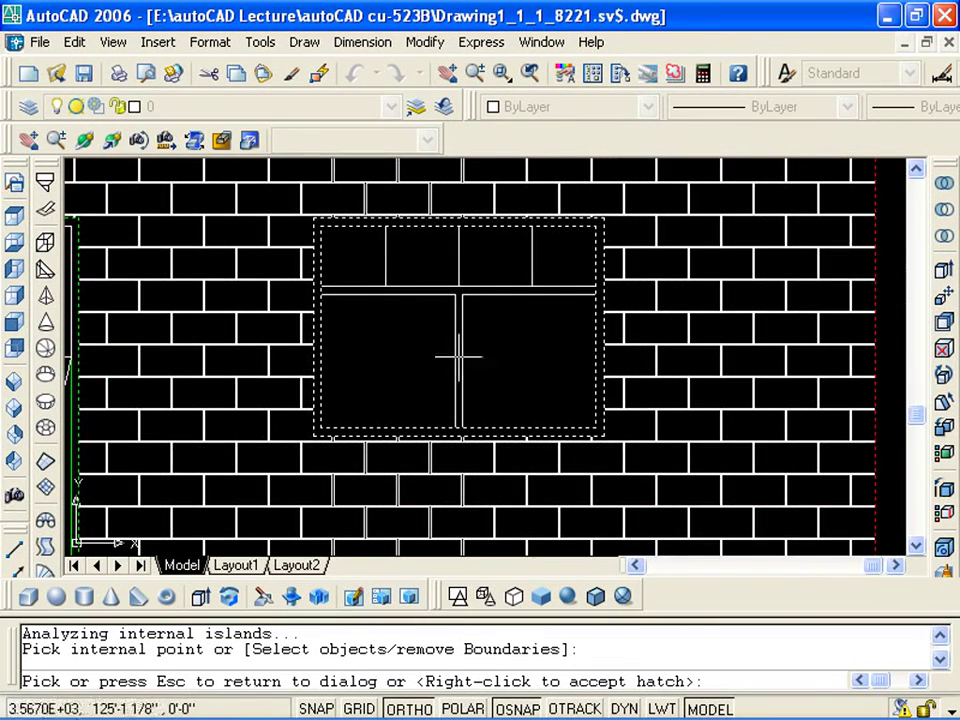
{"action": "scroll", "coordinate": [458, 357], "scroll_direction": "up", "scroll_amount": 4}
{"action": "middle_click_drag", "start_coordinate": [407, 321], "coordinate": [429, 422]}
{"action": "scroll", "coordinate": [617, 283], "scroll_direction": "down", "scroll_amount": 2}
{"action": "mouse_move", "coordinate": [548, 335]}
{"action": "middle_mouse_down"}
{"action": "mouse_move", "coordinate": [557, 365]}
{"action": "mouse_move", "coordinate": [531, 242]}
{"action": "mouse_move", "coordinate": [524, 311]}
{"action": "middle_mouse_up"}
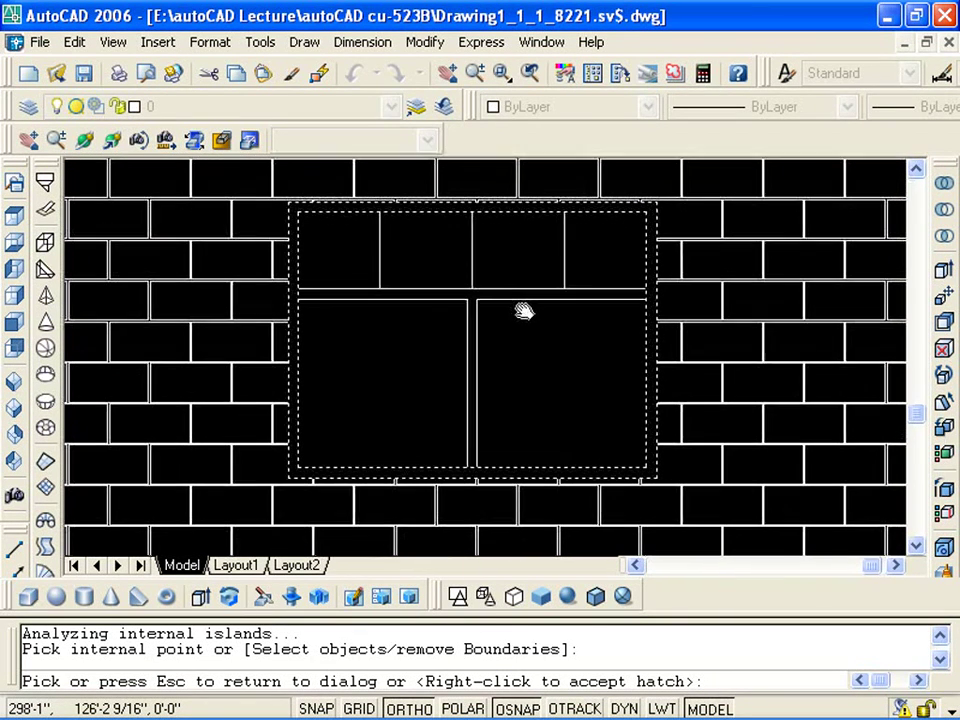
{"action": "key", "text": "Escape"}
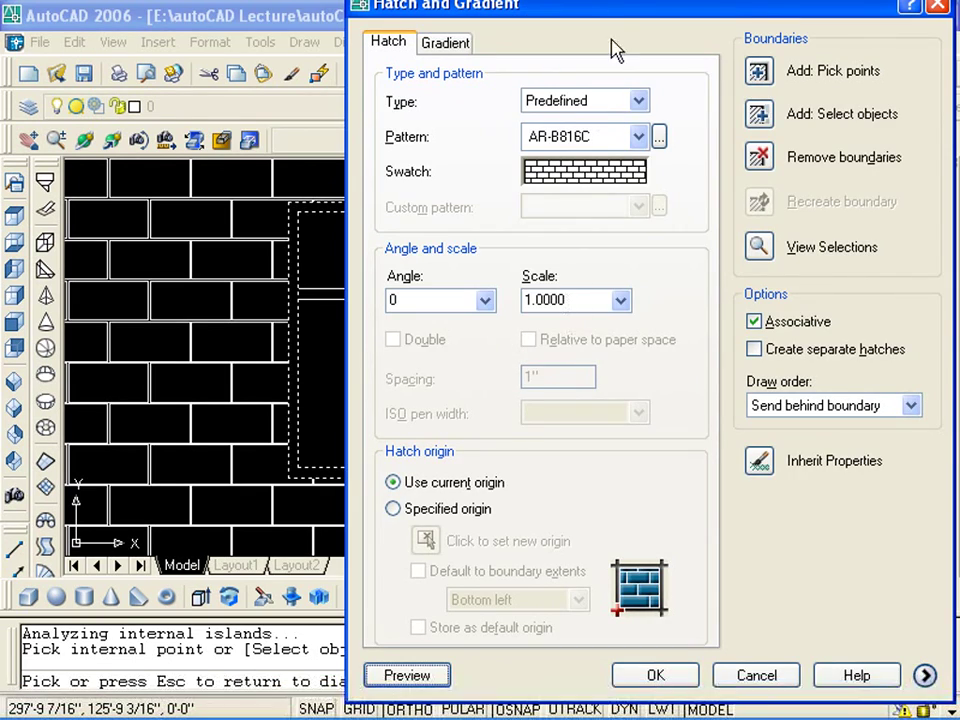
Edit the hatch angle field and preview the brick pattern
{"action": "left_click_drag", "start_coordinate": [620, 11], "coordinate": [480, 11]}
{"action": "double_click", "coordinate": [321, 299]}
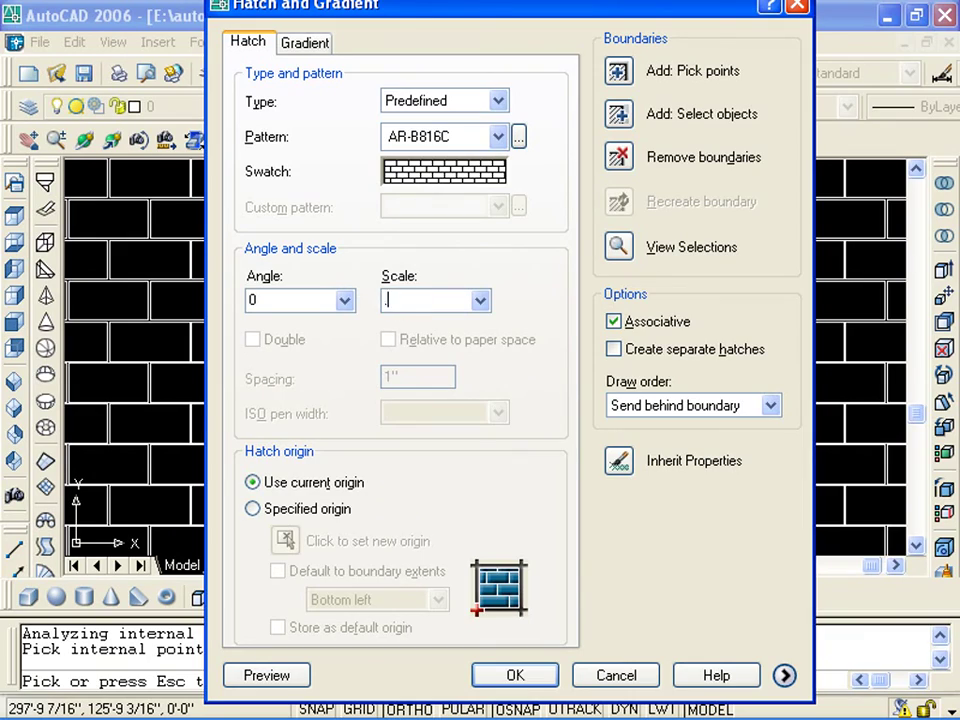
{"action": "left_click", "coordinate": [385, 305]}
{"action": "type", "text": "5"}
{"action": "left_click", "coordinate": [306, 668]}
{"action": "scroll", "coordinate": [278, 418], "scroll_direction": "down", "scroll_amount": 3}
{"action": "scroll", "coordinate": [403, 396], "scroll_direction": "down", "scroll_amount": 2}
{"action": "key", "text": "Escape"}
Set the brick hatch scale to 2 and preview it across the wall around the door and window
{"action": "double_click", "coordinate": [397, 302]}
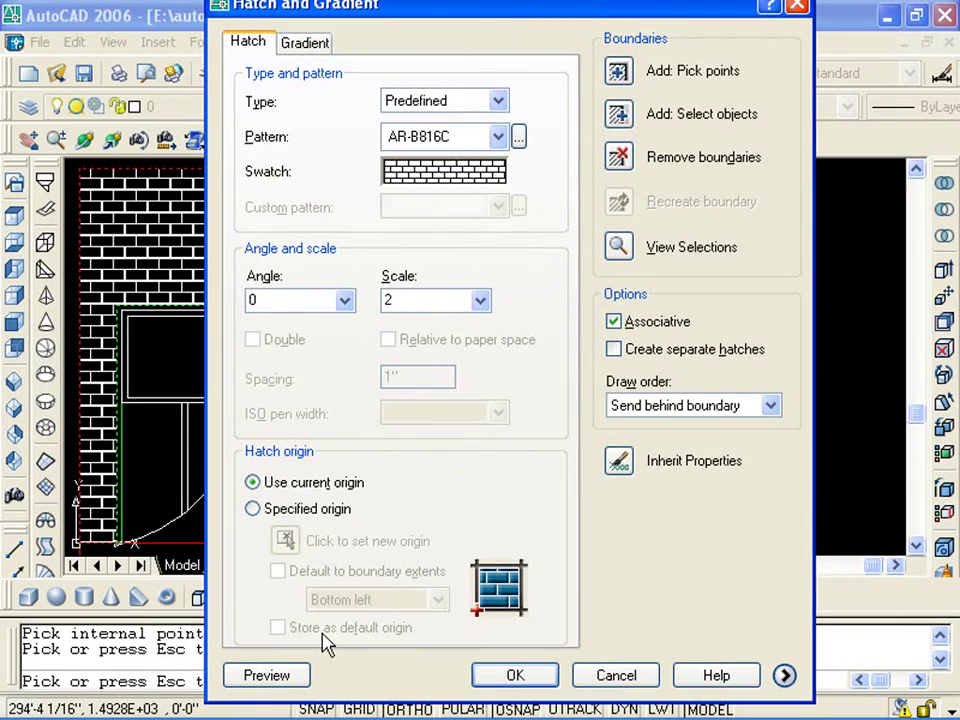
{"action": "left_click", "coordinate": [262, 675]}
{"action": "scroll", "coordinate": [579, 364], "scroll_direction": "down", "scroll_amount": 3}
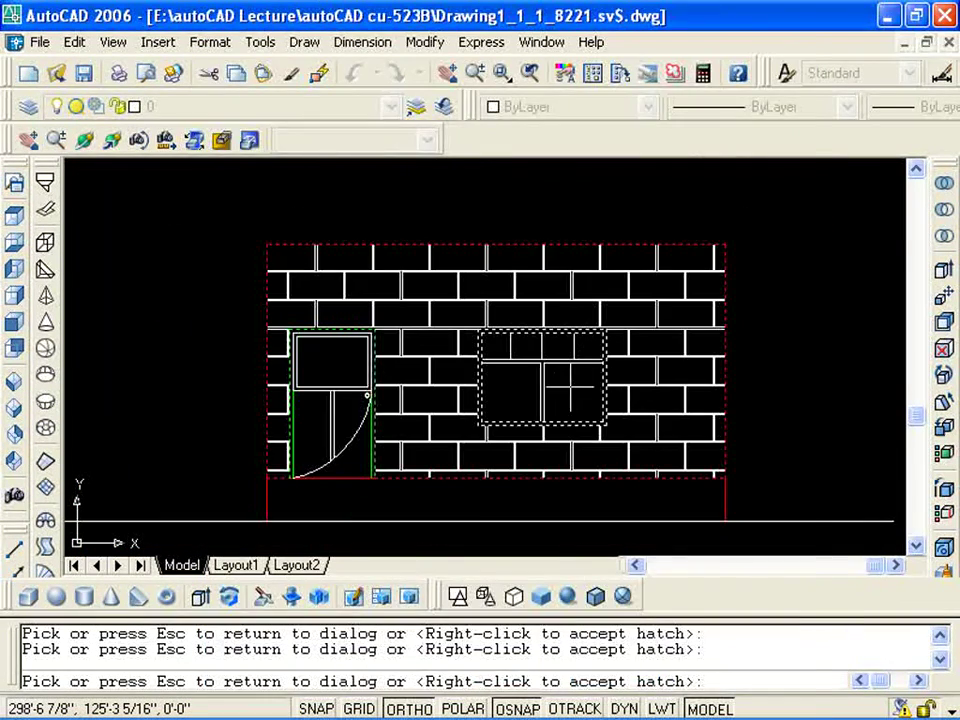
{"action": "key", "text": "Escape"}
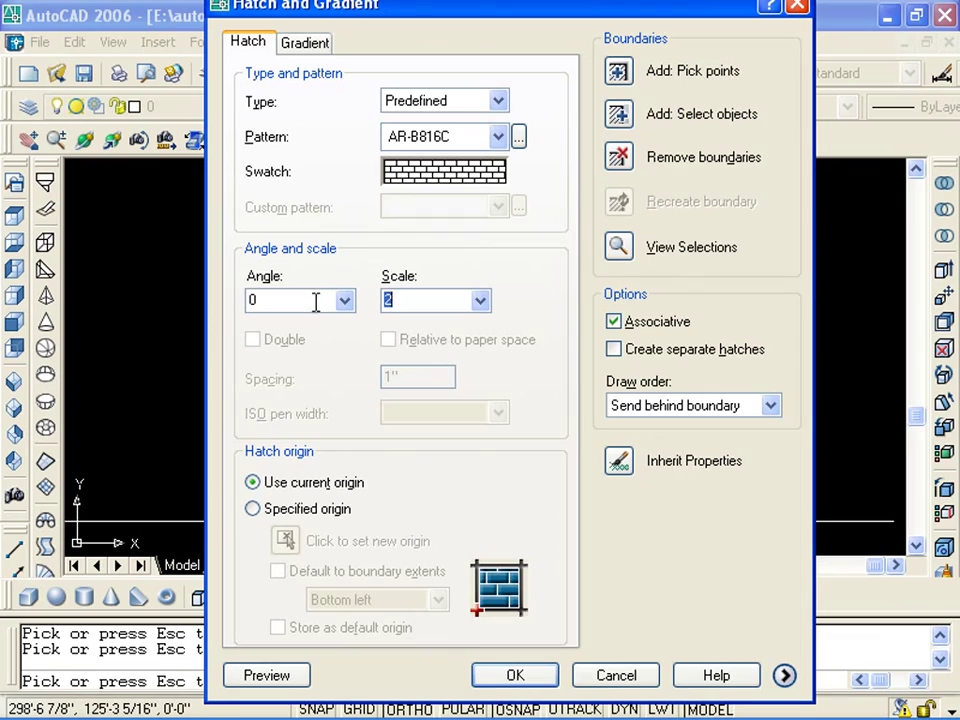
{"action": "left_click", "coordinate": [265, 675]}
{"action": "scroll", "coordinate": [392, 456], "scroll_direction": "up", "scroll_amount": 1}
{"action": "scroll", "coordinate": [403, 452], "scroll_direction": "up", "scroll_amount": 2}
{"action": "scroll", "coordinate": [600, 402], "scroll_direction": "up", "scroll_amount": 1}
{"action": "mouse_move", "coordinate": [600, 402]}
{"action": "middle_mouse_down"}
{"action": "mouse_move", "coordinate": [541, 314]}
{"action": "mouse_move", "coordinate": [508, 372]}
{"action": "middle_mouse_up"}
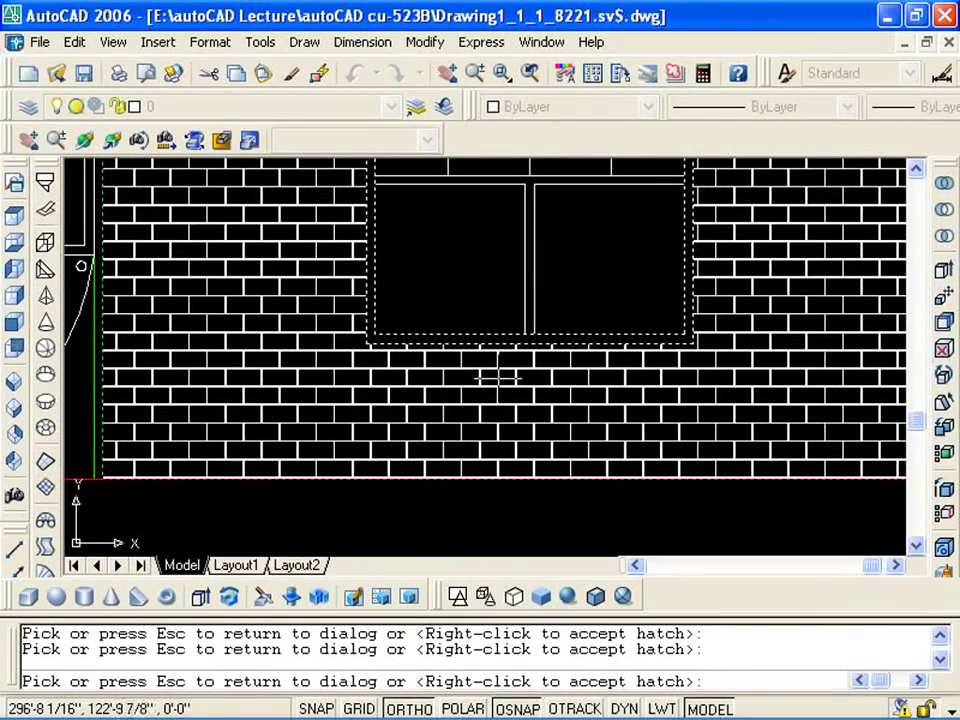
{"action": "scroll", "coordinate": [483, 388], "scroll_direction": "down", "scroll_amount": 2}
{"action": "middle_click_drag", "start_coordinate": [394, 476], "coordinate": [454, 399]}
{"action": "middle_click_drag", "start_coordinate": [226, 470], "coordinate": [401, 445]}
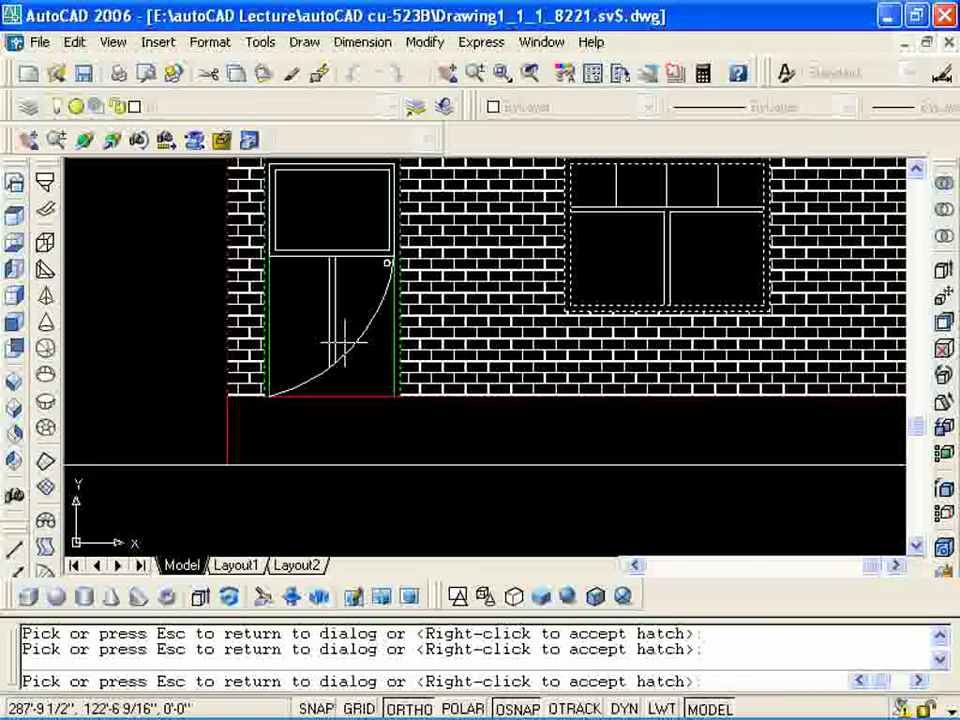
{"action": "scroll", "coordinate": [395, 370], "scroll_direction": "up", "scroll_amount": 5}
{"action": "mouse_move", "coordinate": [401, 426]}
{"action": "middle_mouse_down"}
{"action": "mouse_move", "coordinate": [340, 458]}
{"action": "mouse_move", "coordinate": [284, 455]}
{"action": "middle_mouse_up"}
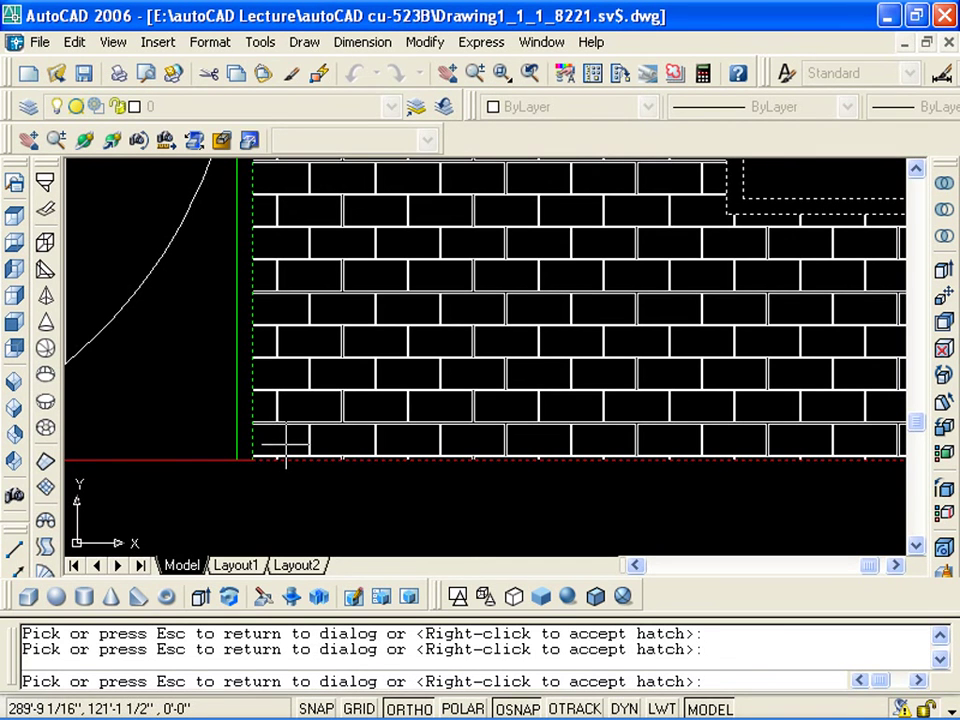
{"action": "mouse_move", "coordinate": [332, 390]}
{"action": "middle_mouse_down"}
{"action": "mouse_move", "coordinate": [343, 377]}
{"action": "mouse_move", "coordinate": [480, 409]}
{"action": "middle_mouse_up"}
{"action": "middle_click_drag", "start_coordinate": [131, 467], "coordinate": [255, 465]}
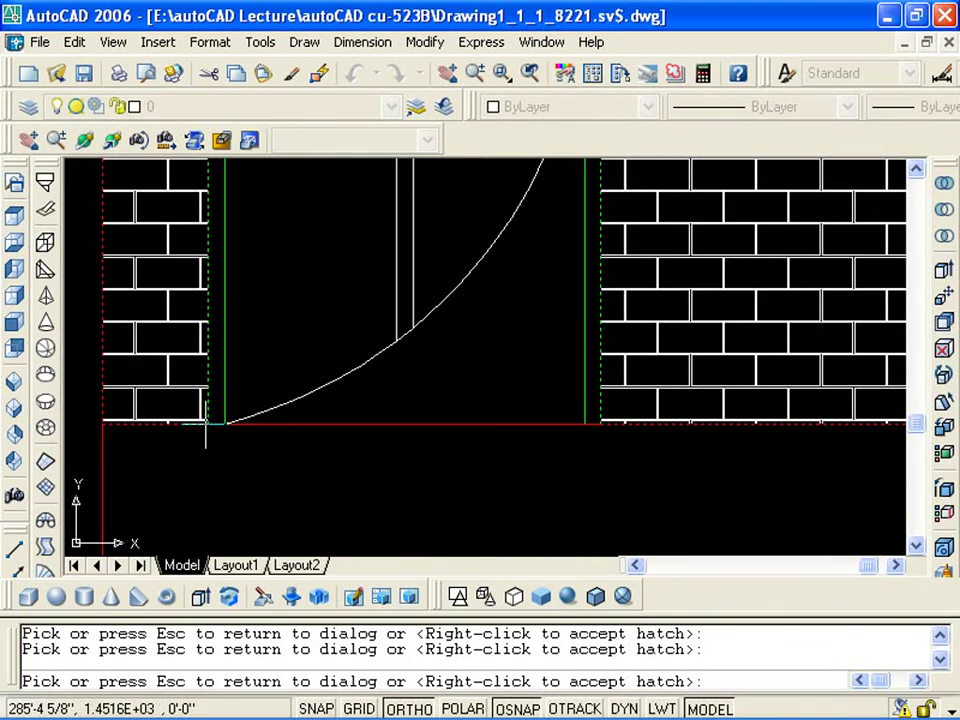
{"action": "middle_click_drag", "start_coordinate": [221, 423], "coordinate": [186, 426]}
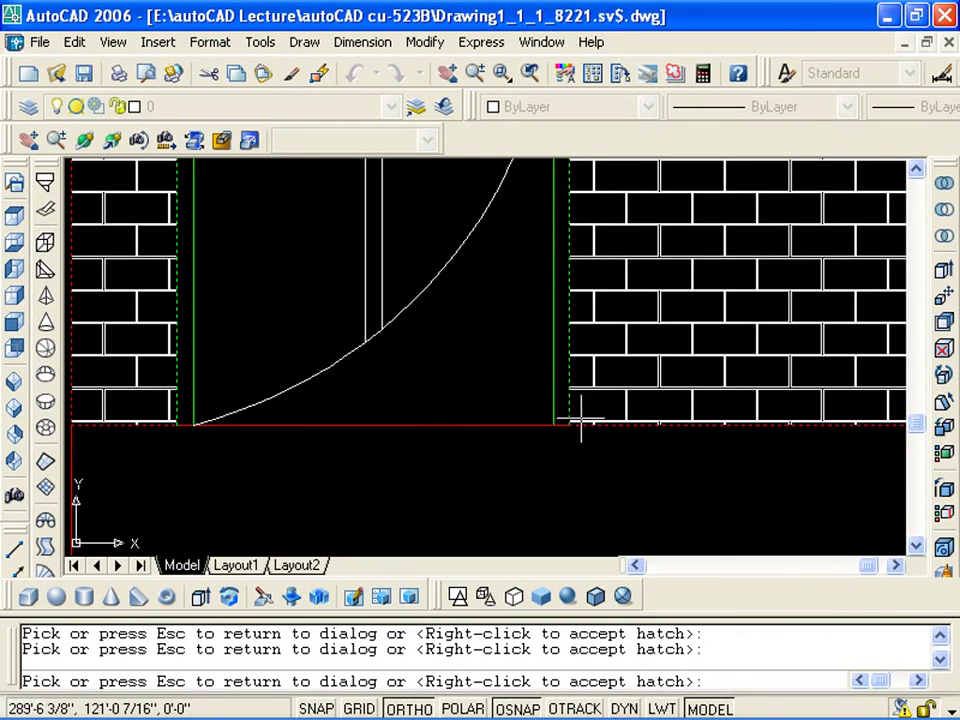
{"action": "scroll", "coordinate": [566, 420], "scroll_direction": "down", "scroll_amount": 3}
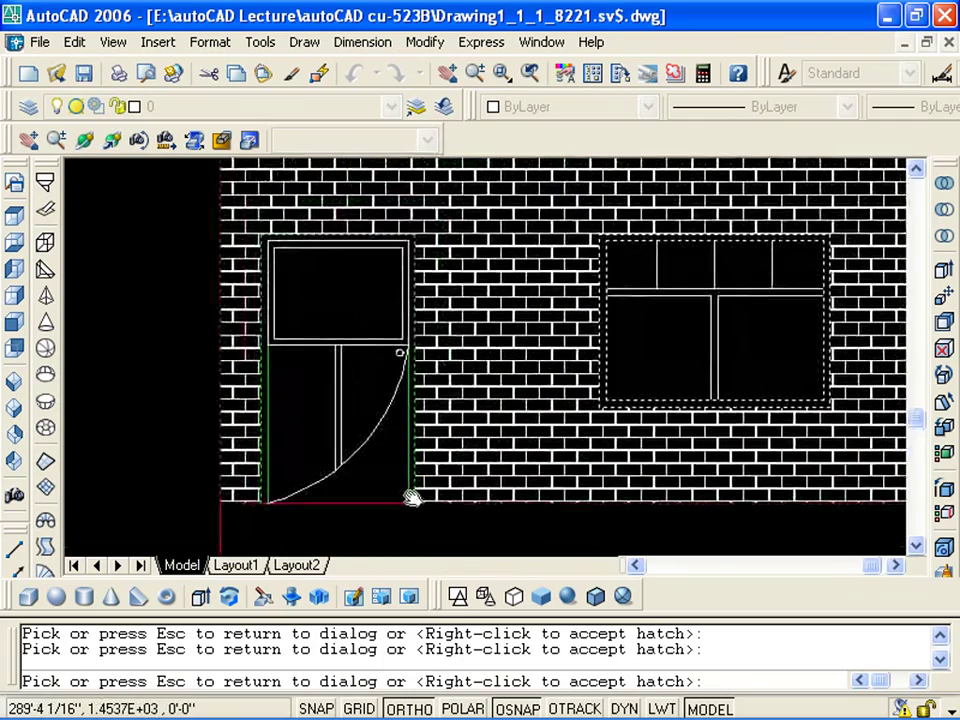
{"action": "scroll", "coordinate": [409, 497], "scroll_direction": "up", "scroll_amount": 2}
{"action": "mouse_move", "coordinate": [409, 497]}
{"action": "middle_mouse_down"}
{"action": "mouse_move", "coordinate": [383, 392]}
{"action": "mouse_move", "coordinate": [354, 422]}
{"action": "mouse_move", "coordinate": [366, 402]}
{"action": "mouse_move", "coordinate": [605, 444]}
{"action": "middle_mouse_up"}
{"action": "scroll", "coordinate": [300, 370], "scroll_direction": "up", "scroll_amount": 1}
{"action": "scroll", "coordinate": [230, 370], "scroll_direction": "up", "scroll_amount": 2}
{"action": "middle_click_drag", "start_coordinate": [252, 368], "coordinate": [224, 380]}
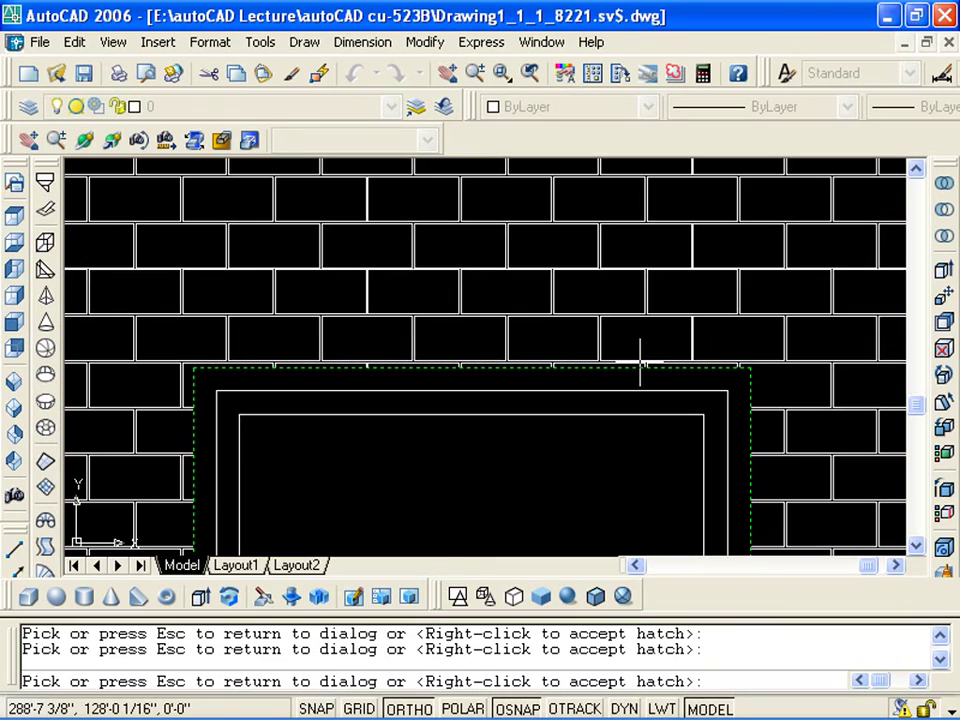
{"action": "scroll", "coordinate": [470, 350], "scroll_direction": "down", "scroll_amount": 5}
{"action": "scroll", "coordinate": [390, 346], "scroll_direction": "up", "scroll_amount": 4}
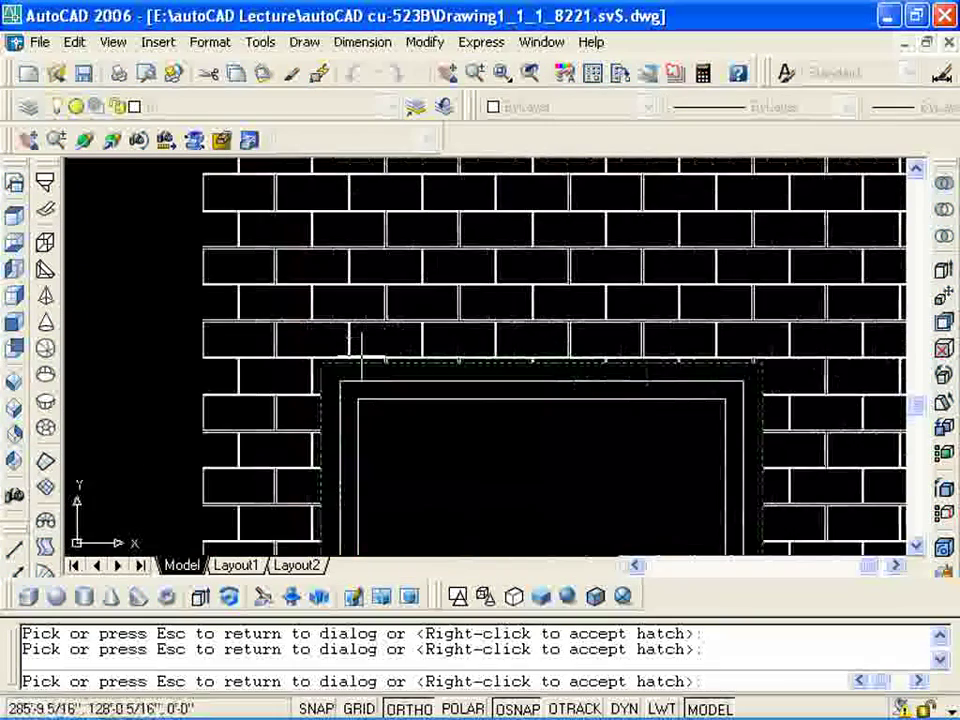
{"action": "scroll", "coordinate": [356, 343], "scroll_direction": "up", "scroll_amount": 2}
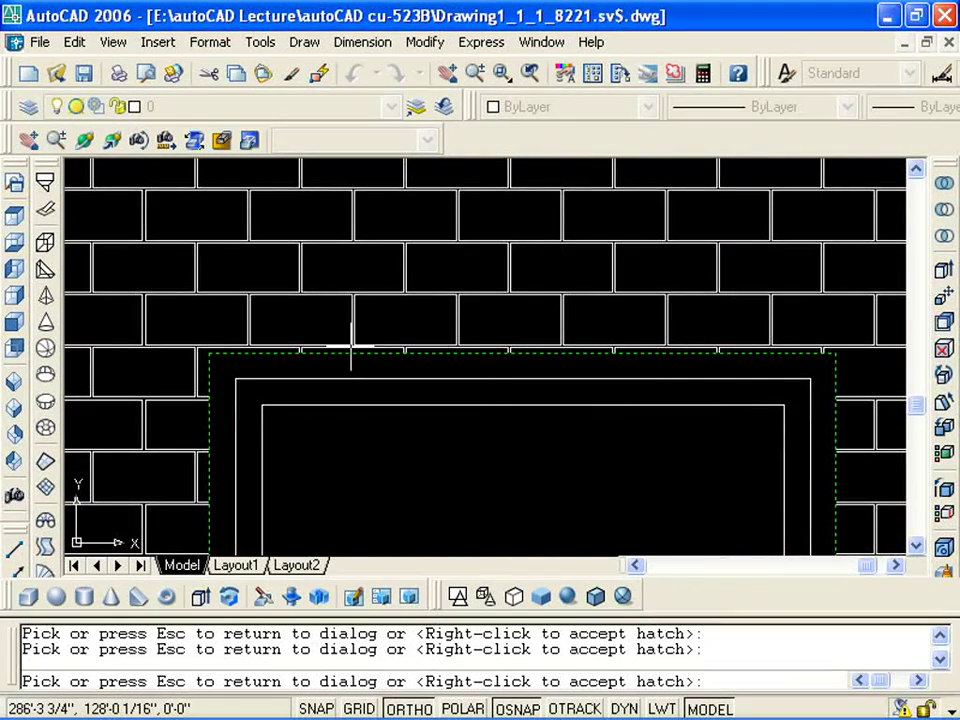
Cancel the hatch preview and a briefly started DLI linear dimension command
{"action": "key", "text": "Escape"}
{"action": "key", "text": "Escape"}
{"action": "type", "text": "dli"}
{"action": "key", "text": "Return"}
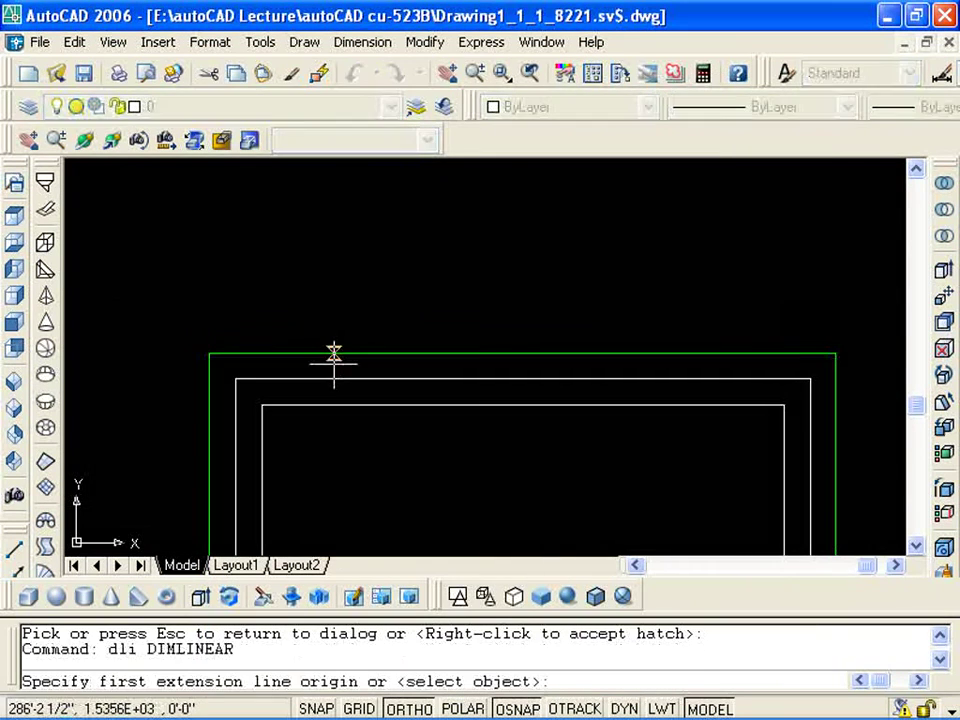
{"action": "scroll", "coordinate": [355, 335], "scroll_direction": "down", "scroll_amount": 4}
{"action": "key", "text": "Escape"}
{"action": "key", "text": "Escape"}
Start a hatch inside the wall outline with the AR-B816C brick pattern
{"action": "type", "text": "h"}
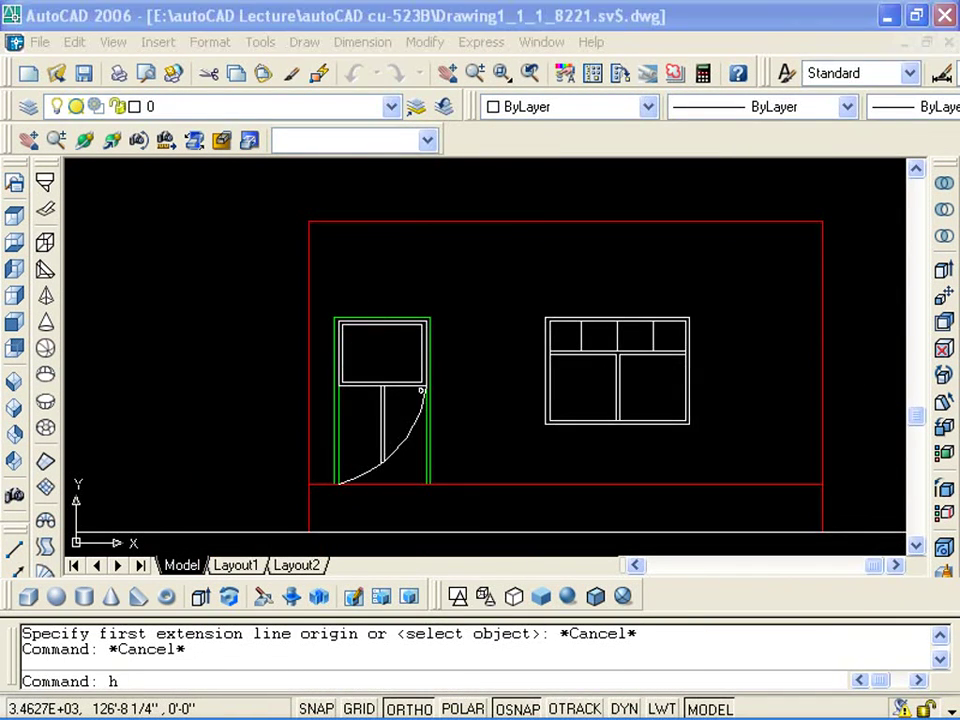
{"action": "key", "text": "Return"}
{"action": "left_click", "coordinate": [709, 122]}
{"action": "left_click", "coordinate": [416, 266]}
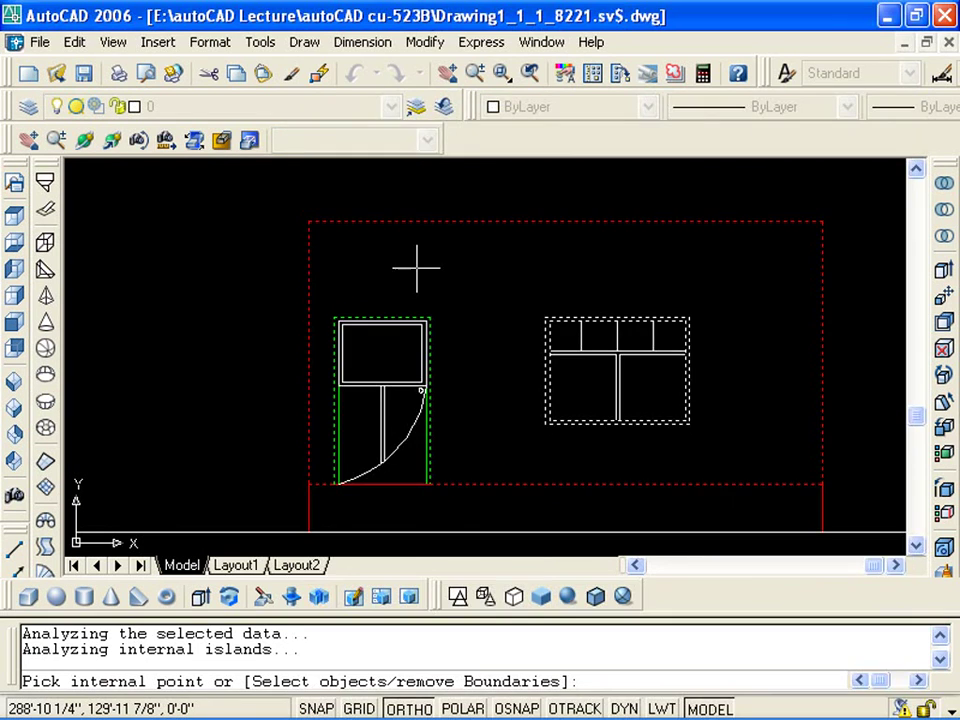
{"action": "key", "text": "Return"}
{"action": "left_click", "coordinate": [594, 292]}
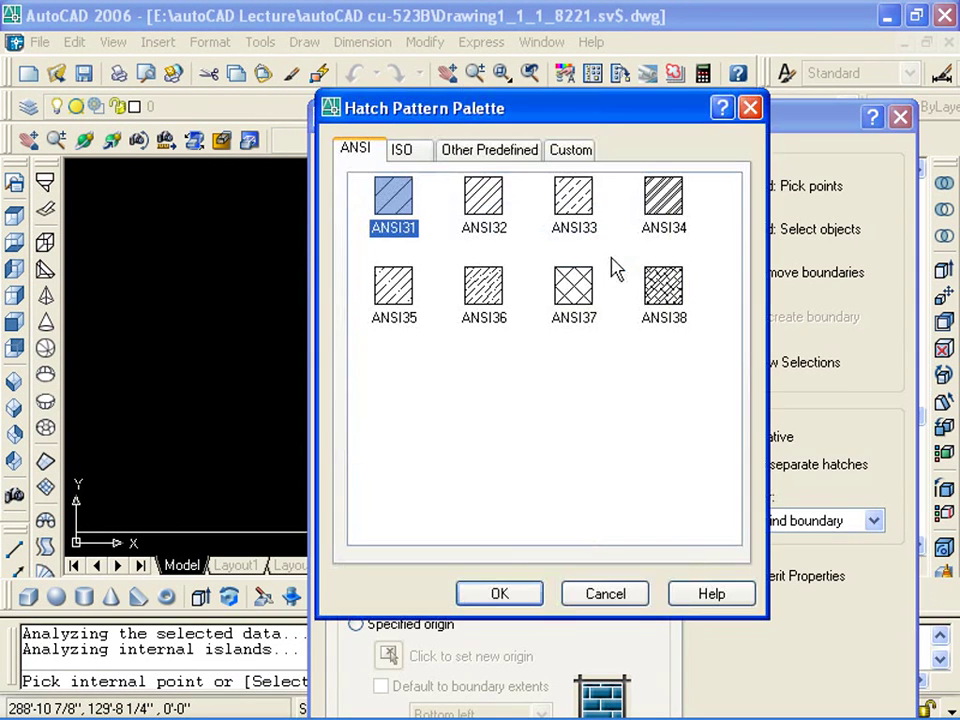
{"action": "left_click", "coordinate": [528, 150]}
{"action": "left_click", "coordinate": [677, 223]}
{"action": "left_click", "coordinate": [500, 591]}
Set the hatch scale to 0.5, preview, and apply the brick hatch to the wall
{"action": "double_click", "coordinate": [493, 413]}
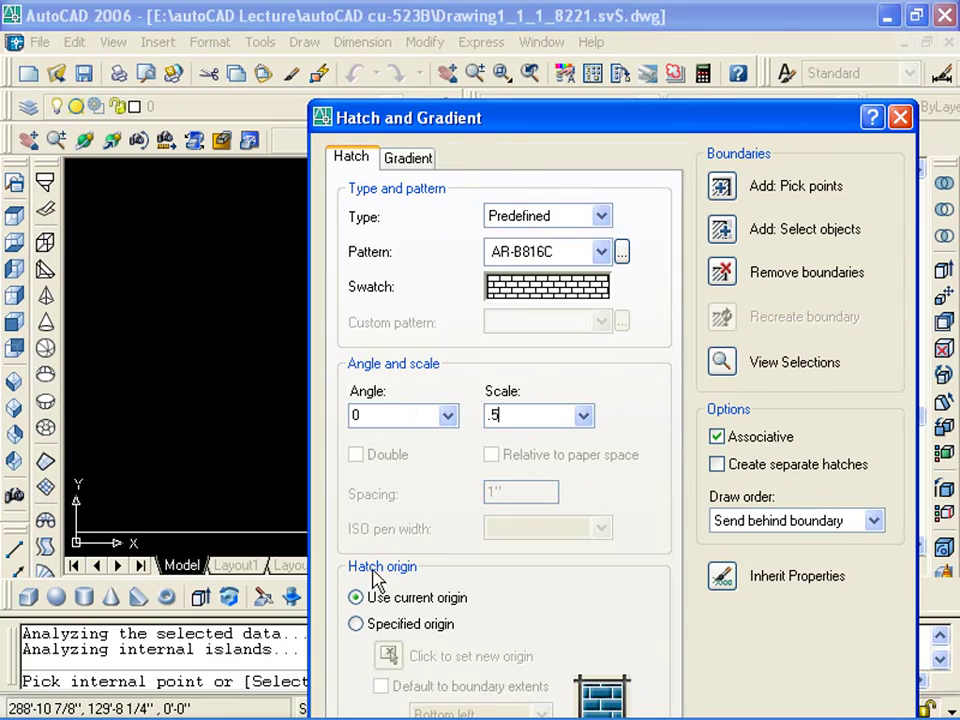
{"action": "left_click_drag", "start_coordinate": [688, 125], "coordinate": [678, 17]}
{"action": "left_click", "coordinate": [358, 682]}
{"action": "key", "text": "Escape"}
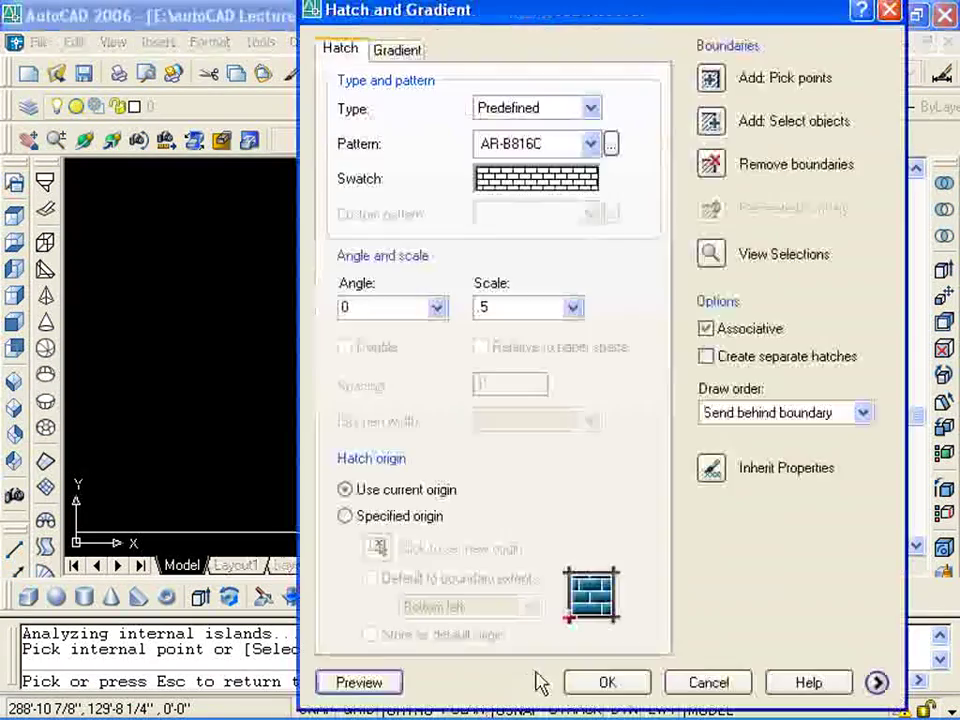
{"action": "key", "text": "Return"}
{"action": "scroll", "coordinate": [390, 380], "scroll_direction": "up", "scroll_amount": 2}
{"action": "scroll", "coordinate": [369, 300], "scroll_direction": "up", "scroll_amount": 3}
{"action": "scroll", "coordinate": [363, 318], "scroll_direction": "up", "scroll_amount": 1}
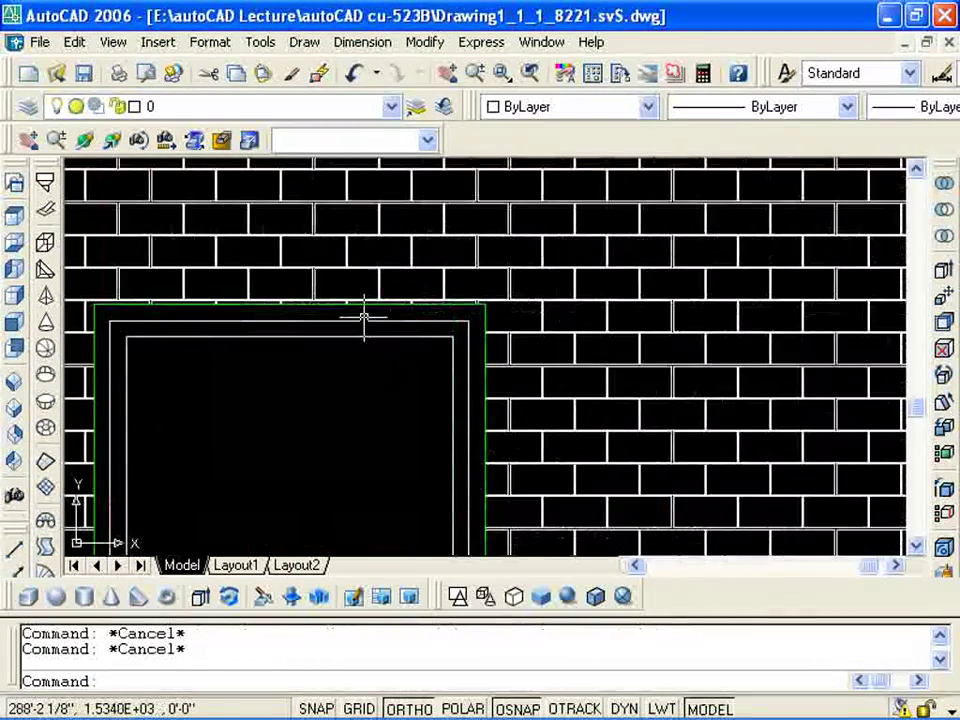
{"action": "middle_click_drag", "start_coordinate": [363, 318], "coordinate": [420, 306]}
{"action": "type", "text": "d"}
{"action": "key", "text": "Return"}
{"action": "scroll", "coordinate": [369, 270], "scroll_direction": "up", "scroll_amount": 3}
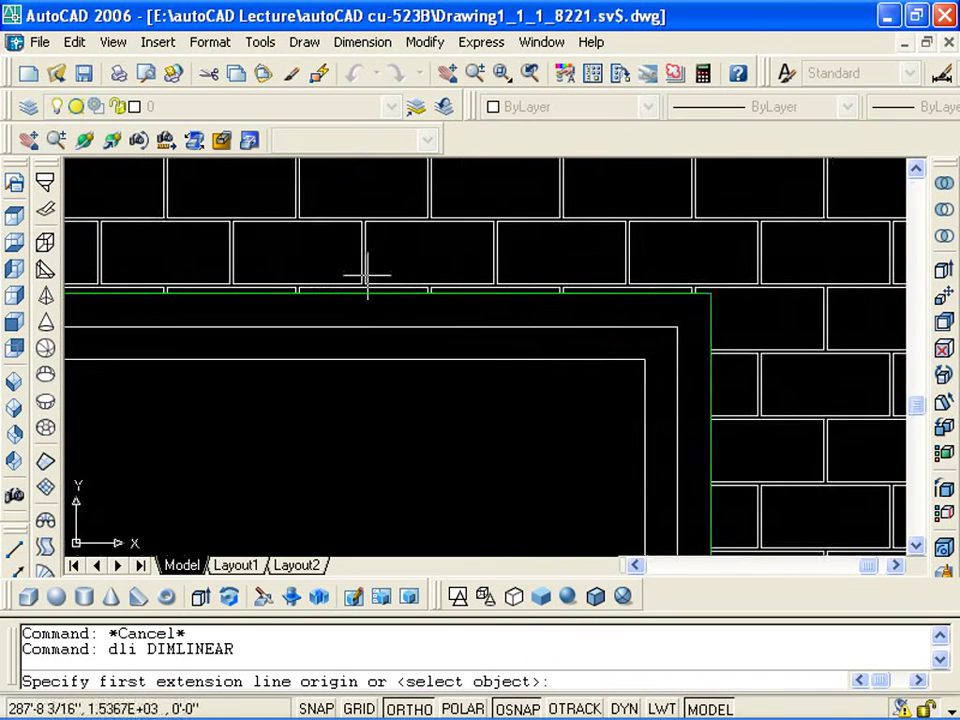
{"action": "scroll", "coordinate": [363, 287], "scroll_direction": "up", "scroll_amount": 3}
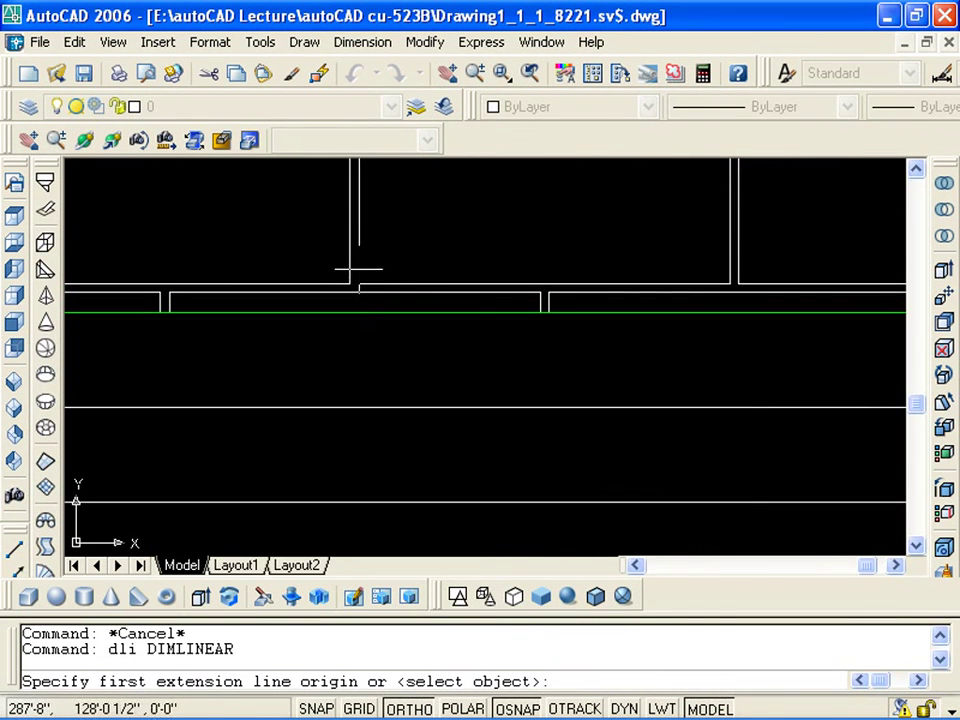
{"action": "left_click", "coordinate": [359, 286]}
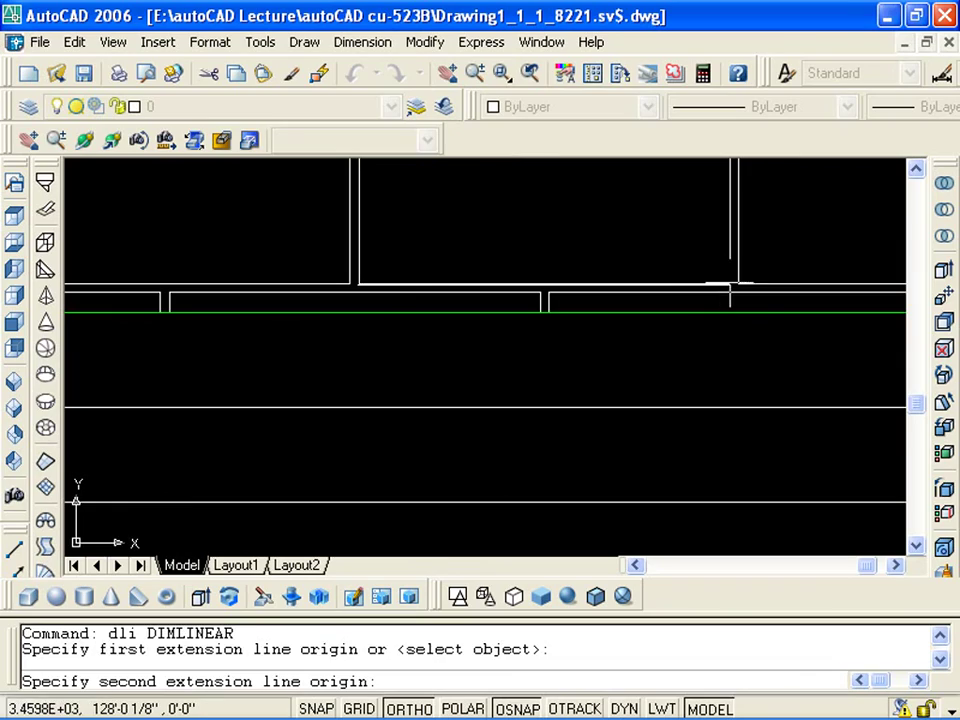
{"action": "left_click", "coordinate": [730, 286]}
{"action": "scroll", "coordinate": [729, 328], "scroll_direction": "down", "scroll_amount": 3}
{"action": "scroll", "coordinate": [525, 294], "scroll_direction": "up", "scroll_amount": 1}
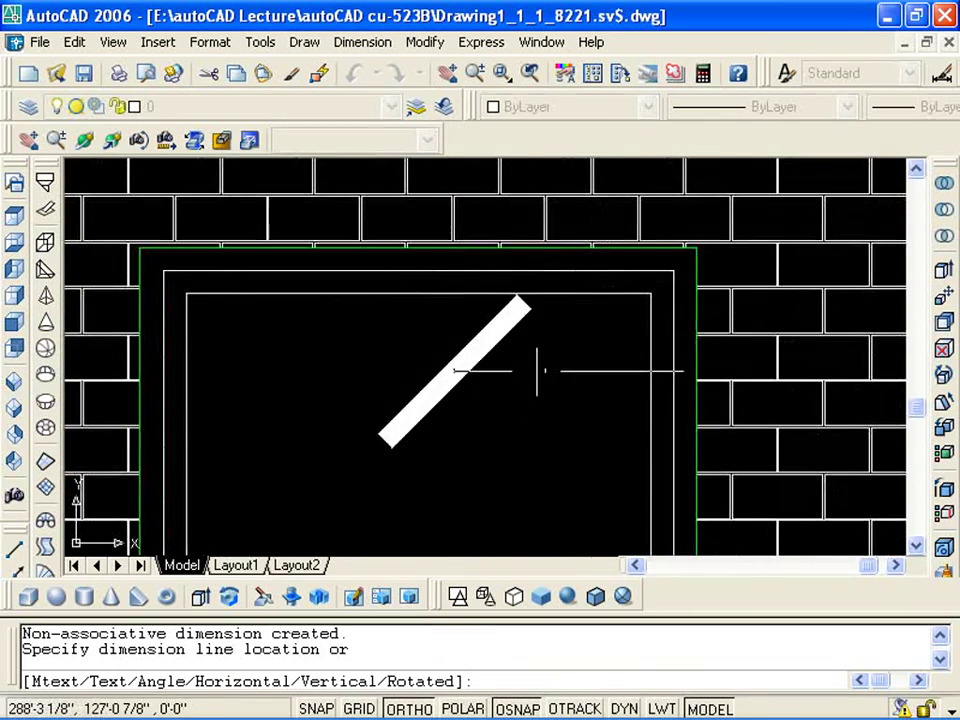
{"action": "left_click", "coordinate": [537, 371]}
{"action": "scroll", "coordinate": [537, 371], "scroll_direction": "down", "scroll_amount": 3}
{"action": "scroll", "coordinate": [396, 364], "scroll_direction": "down", "scroll_amount": 1}
{"action": "scroll", "coordinate": [392, 369], "scroll_direction": "up", "scroll_amount": 2}
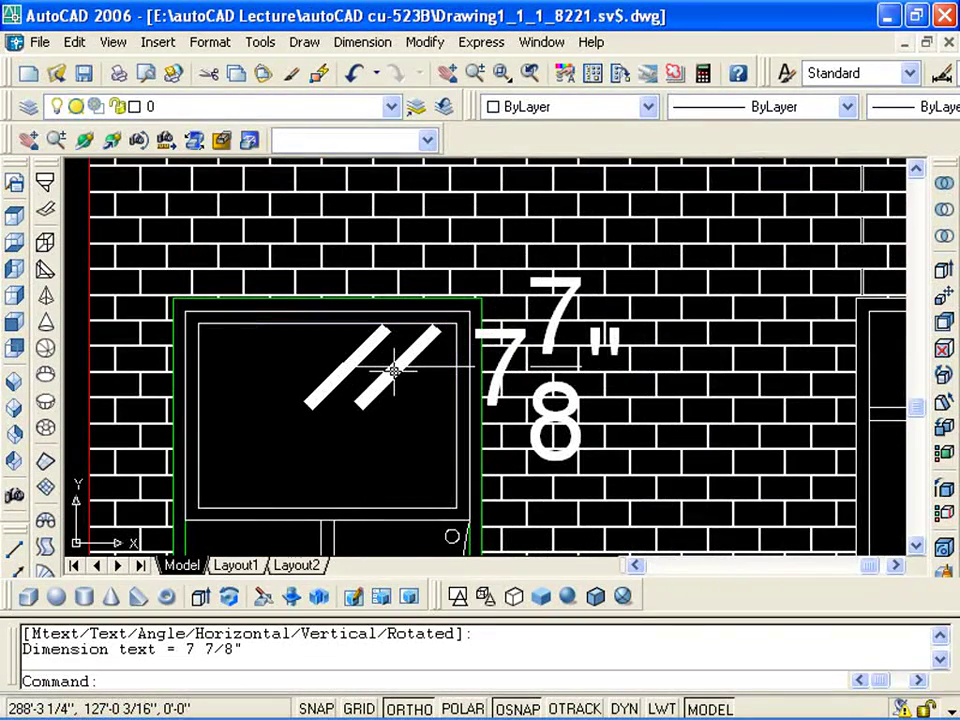
{"action": "left_click", "coordinate": [391, 369]}
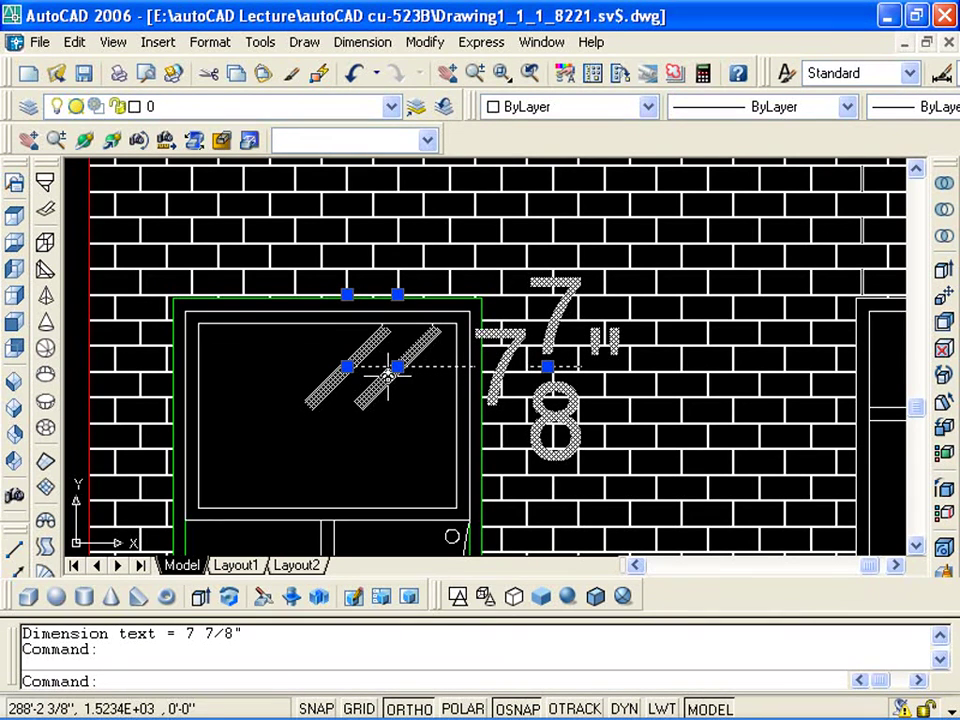
{"action": "key", "text": "Delete"}
{"action": "scroll", "coordinate": [381, 371], "scroll_direction": "up", "scroll_amount": 4}
{"action": "scroll", "coordinate": [285, 326], "scroll_direction": "up", "scroll_amount": 1}
{"action": "scroll", "coordinate": [285, 326], "scroll_direction": "down", "scroll_amount": 1}
{"action": "scroll", "coordinate": [274, 321], "scroll_direction": "up", "scroll_amount": 1}
{"action": "scroll", "coordinate": [301, 339], "scroll_direction": "down", "scroll_amount": 1}
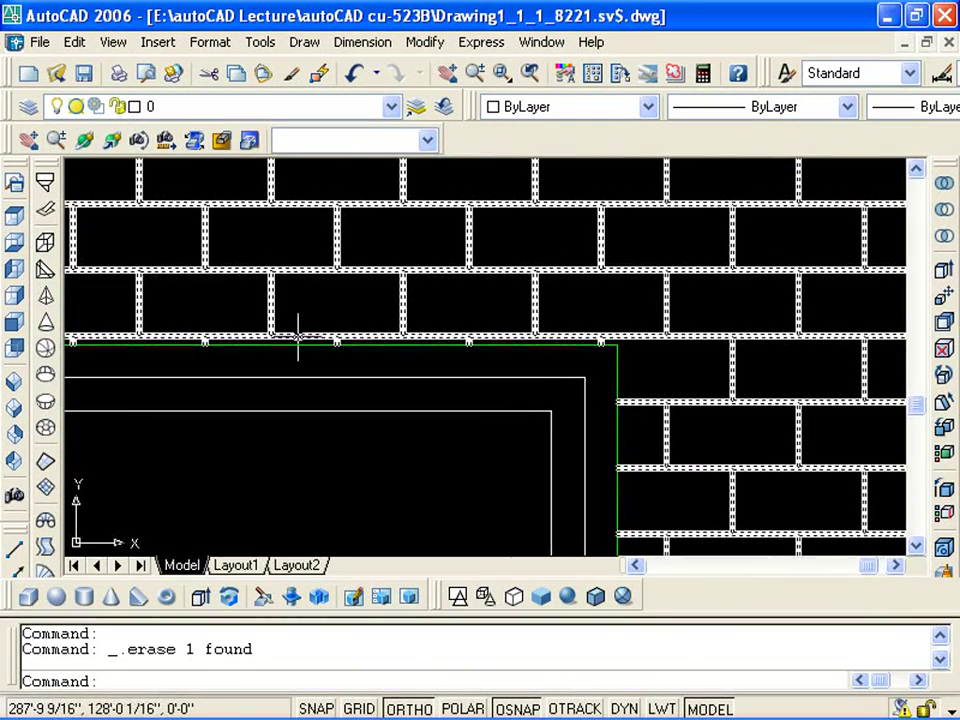
{"action": "scroll", "coordinate": [298, 336], "scroll_direction": "down", "scroll_amount": 3}
{"action": "scroll", "coordinate": [373, 326], "scroll_direction": "up", "scroll_amount": 1}
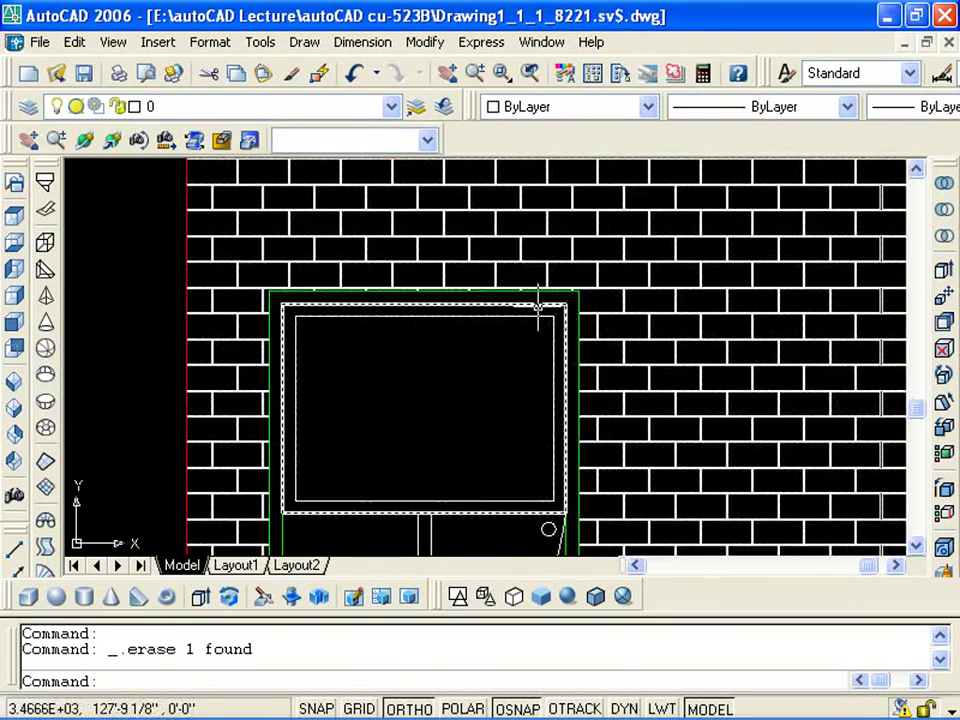
{"action": "scroll", "coordinate": [467, 289], "scroll_direction": "up", "scroll_amount": 3}
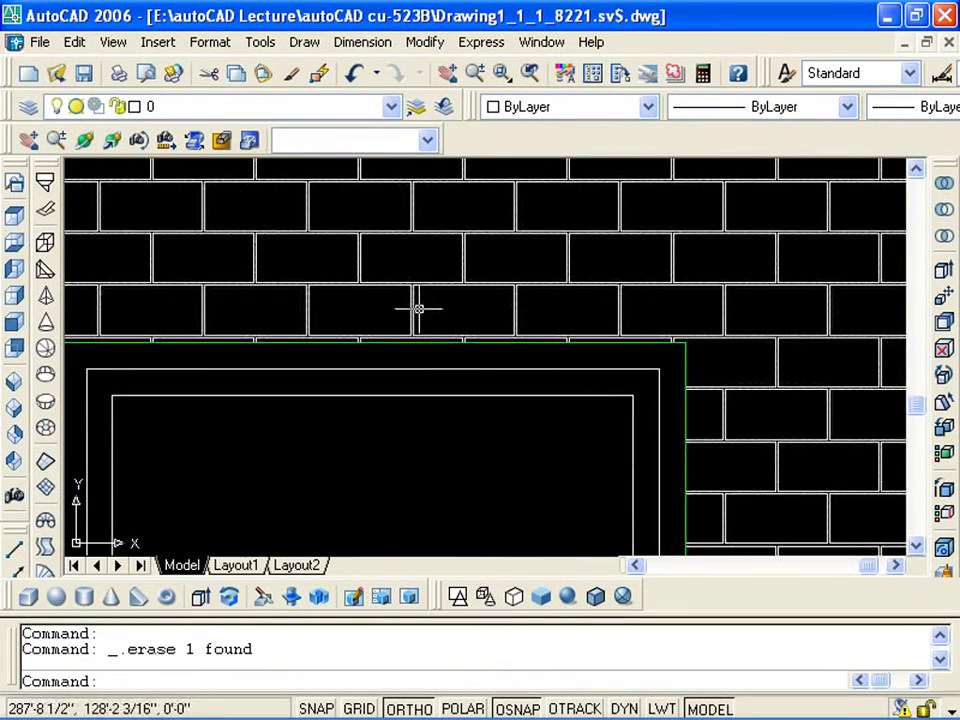
Edit the wall's brick hatch to the AR-PARQ1 parquet pattern and preview it
{"action": "scroll", "coordinate": [413, 313], "scroll_direction": "down", "scroll_amount": 5}
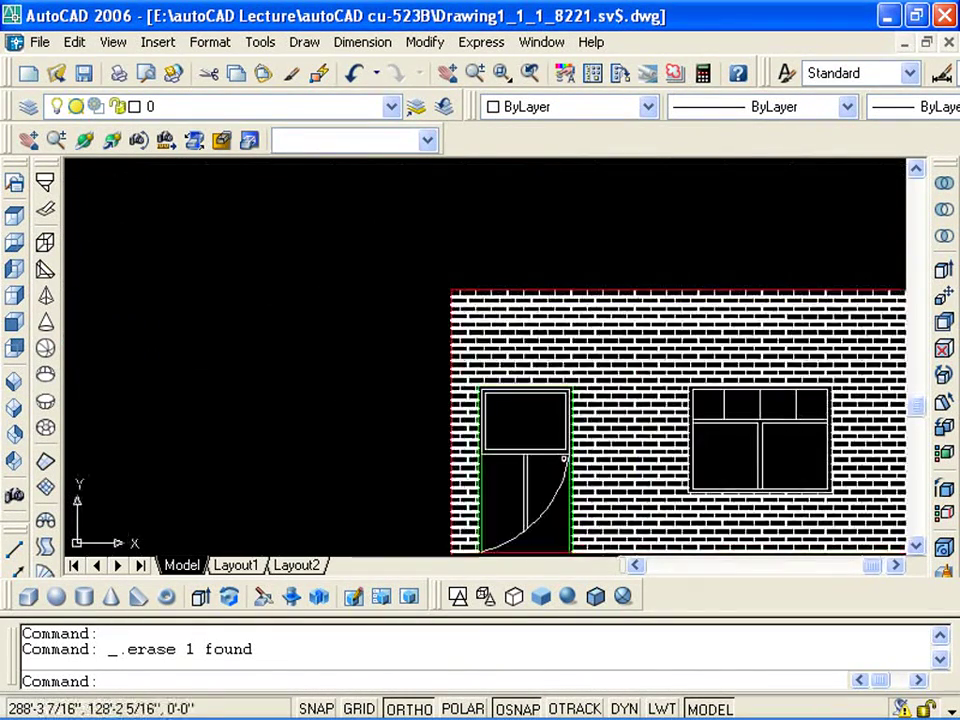
{"action": "middle_click_drag", "start_coordinate": [536, 374], "coordinate": [321, 274]}
{"action": "scroll", "coordinate": [446, 308], "scroll_direction": "up", "scroll_amount": 2}
{"action": "middle_click_drag", "start_coordinate": [447, 308], "coordinate": [442, 291]}
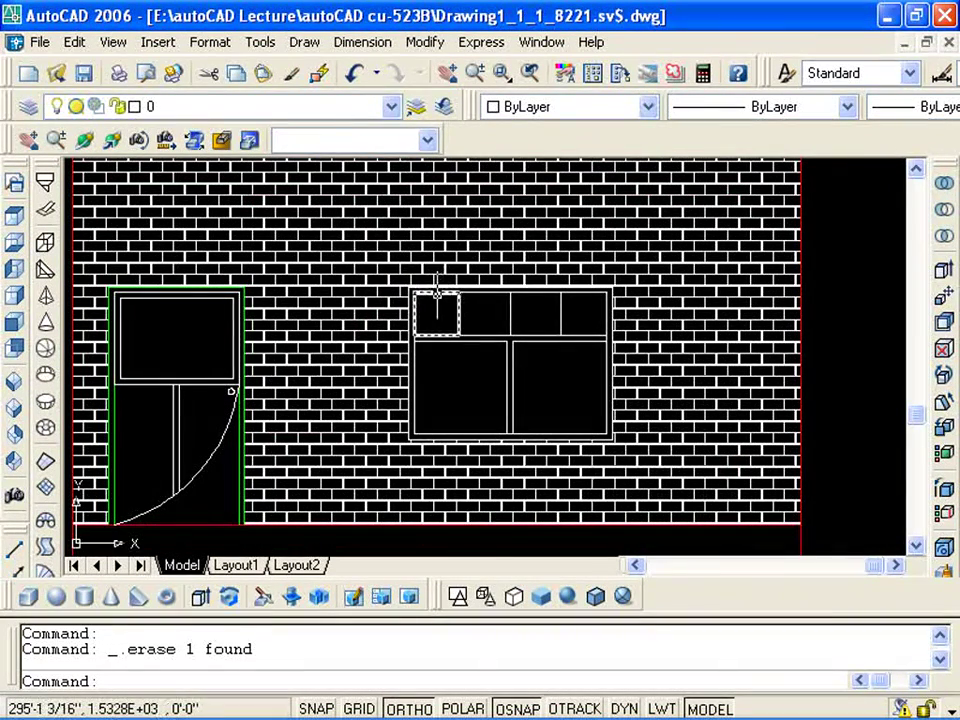
{"action": "key", "text": "Escape"}
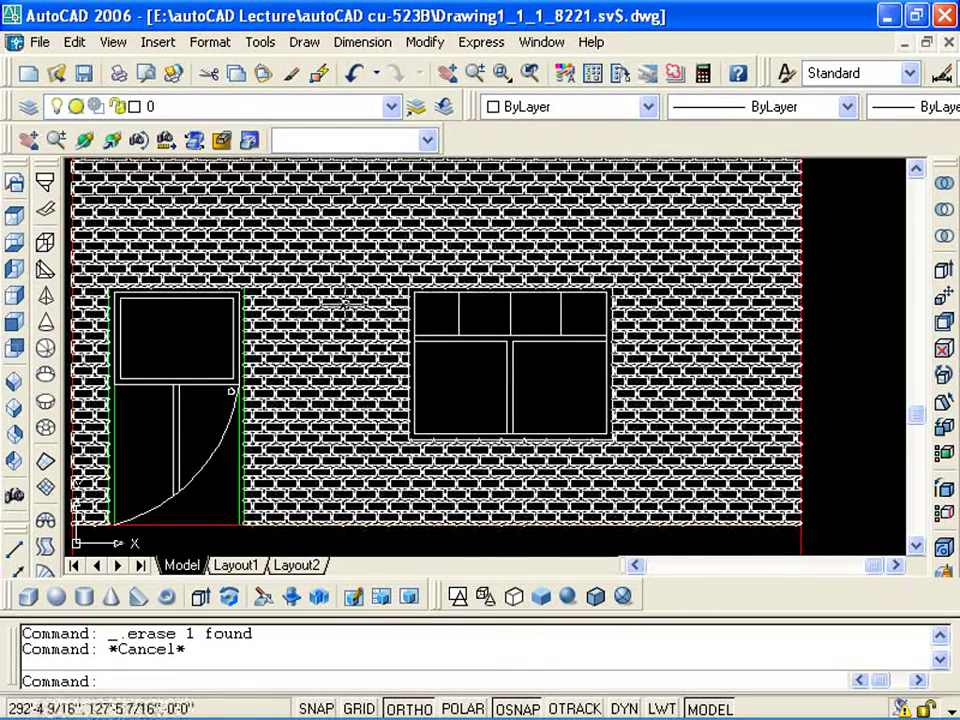
{"action": "double_click", "coordinate": [343, 300]}
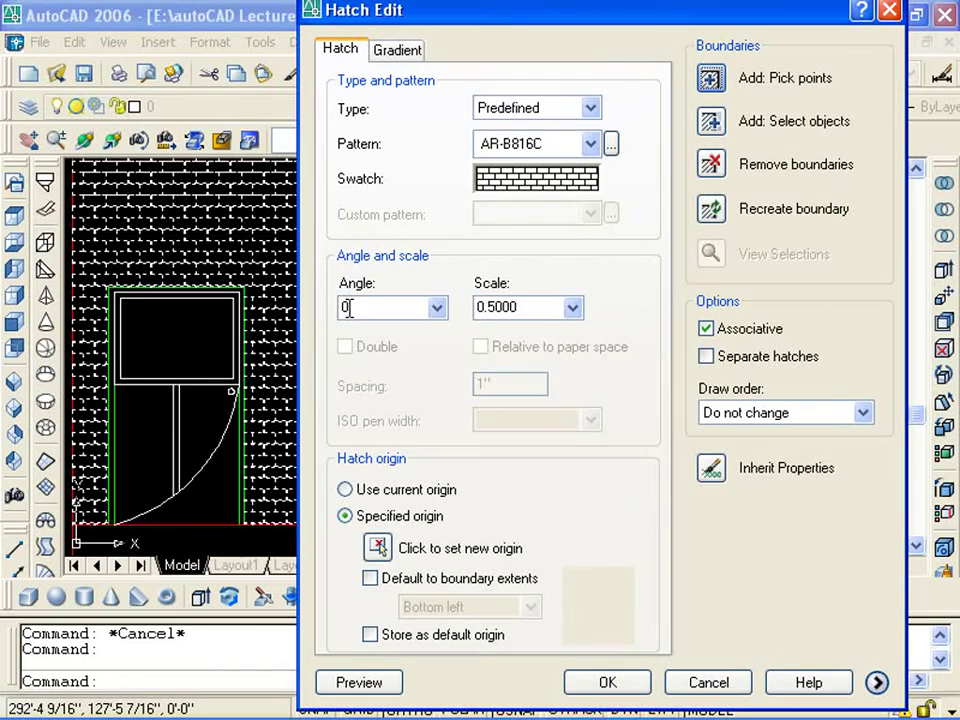
{"action": "left_click", "coordinate": [612, 145]}
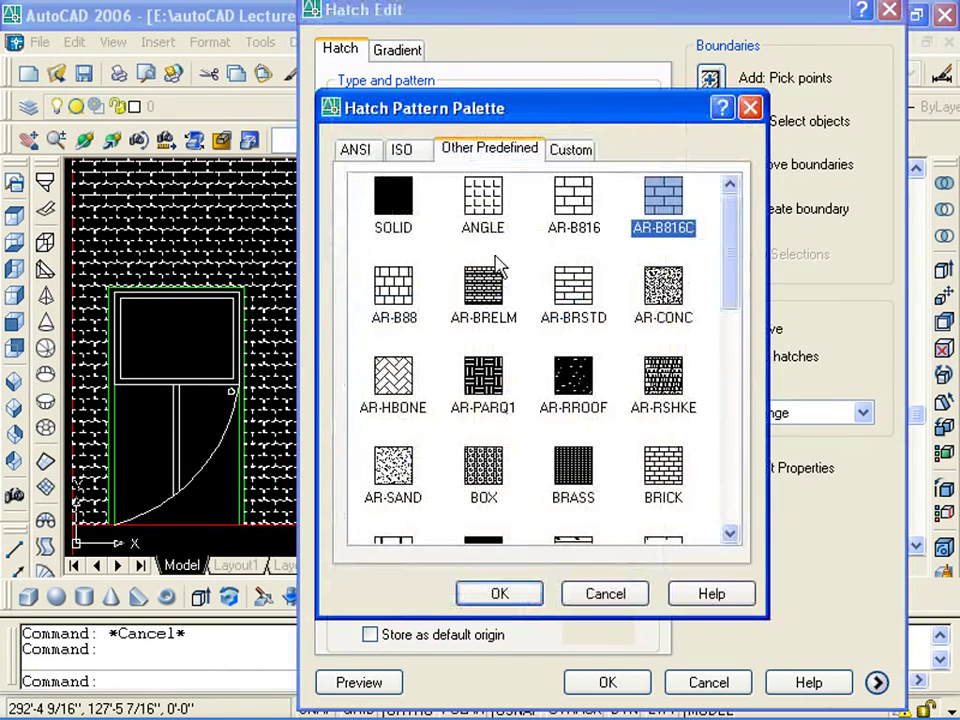
{"action": "left_click", "coordinate": [515, 400]}
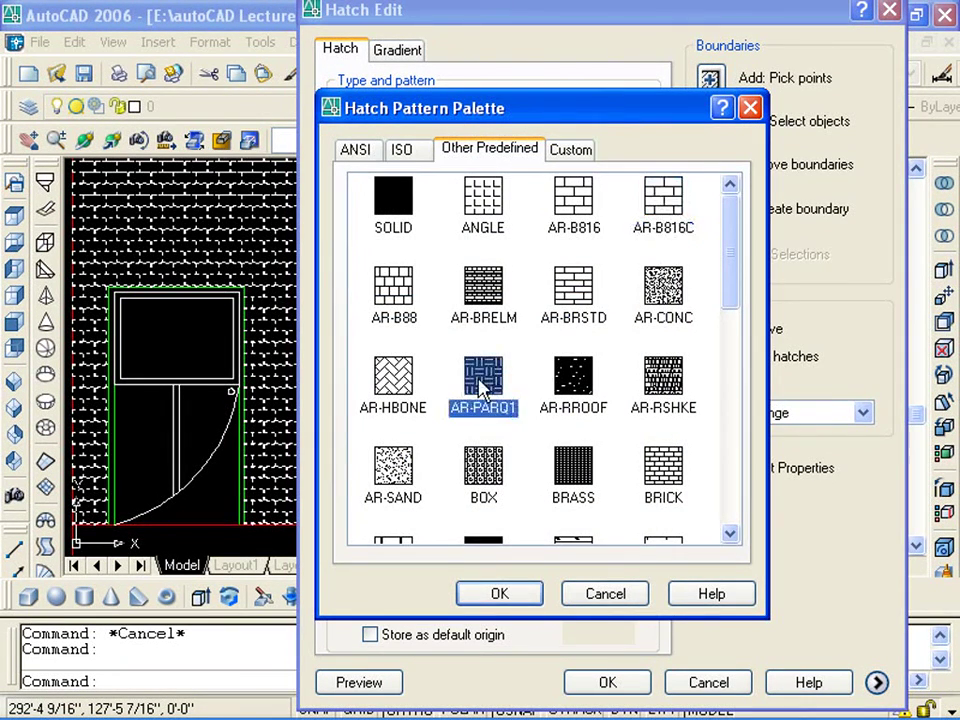
{"action": "left_click", "coordinate": [512, 594]}
{"action": "left_click", "coordinate": [362, 690]}
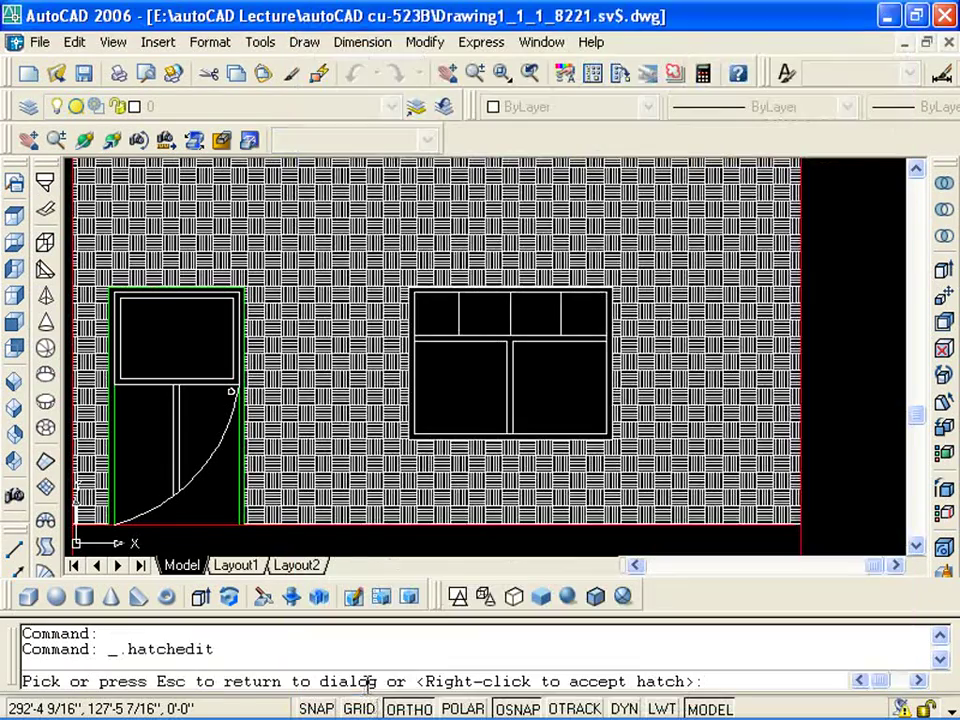
{"action": "key", "text": "Escape"}
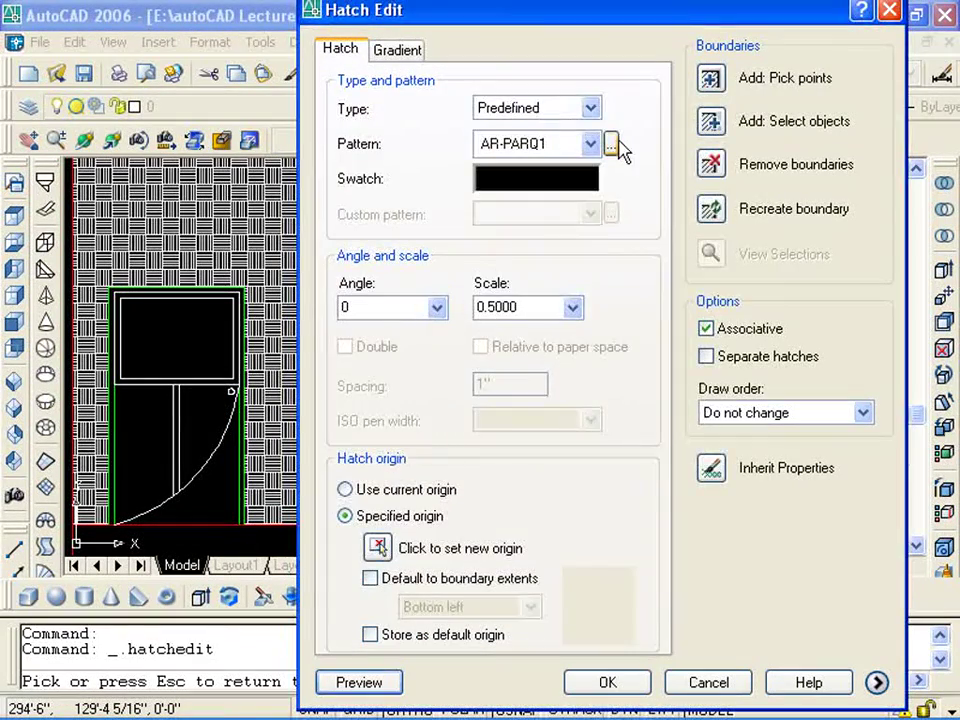
Switch the hatch pattern to HONEY and preview it on the wall
{"action": "left_click", "coordinate": [612, 145]}
{"action": "scroll", "coordinate": [740, 360], "scroll_direction": "down", "scroll_amount": 4}
{"action": "scroll", "coordinate": [700, 430], "scroll_direction": "down", "scroll_amount": 2}
{"action": "left_click", "coordinate": [573, 290]}
{"action": "left_click", "coordinate": [500, 594]}
{"action": "left_click", "coordinate": [360, 682]}
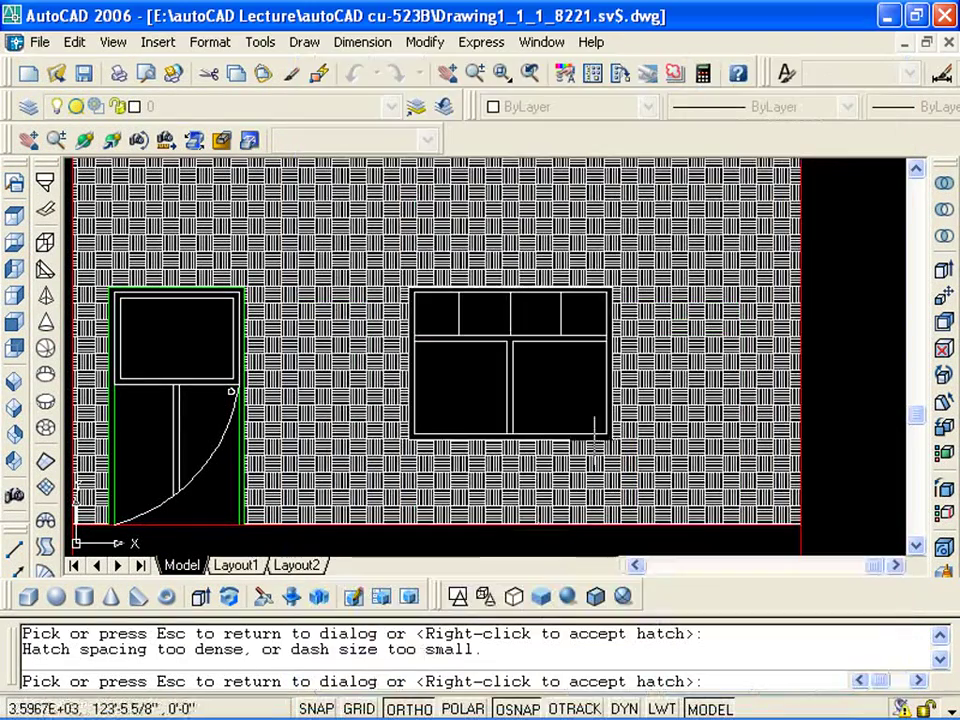